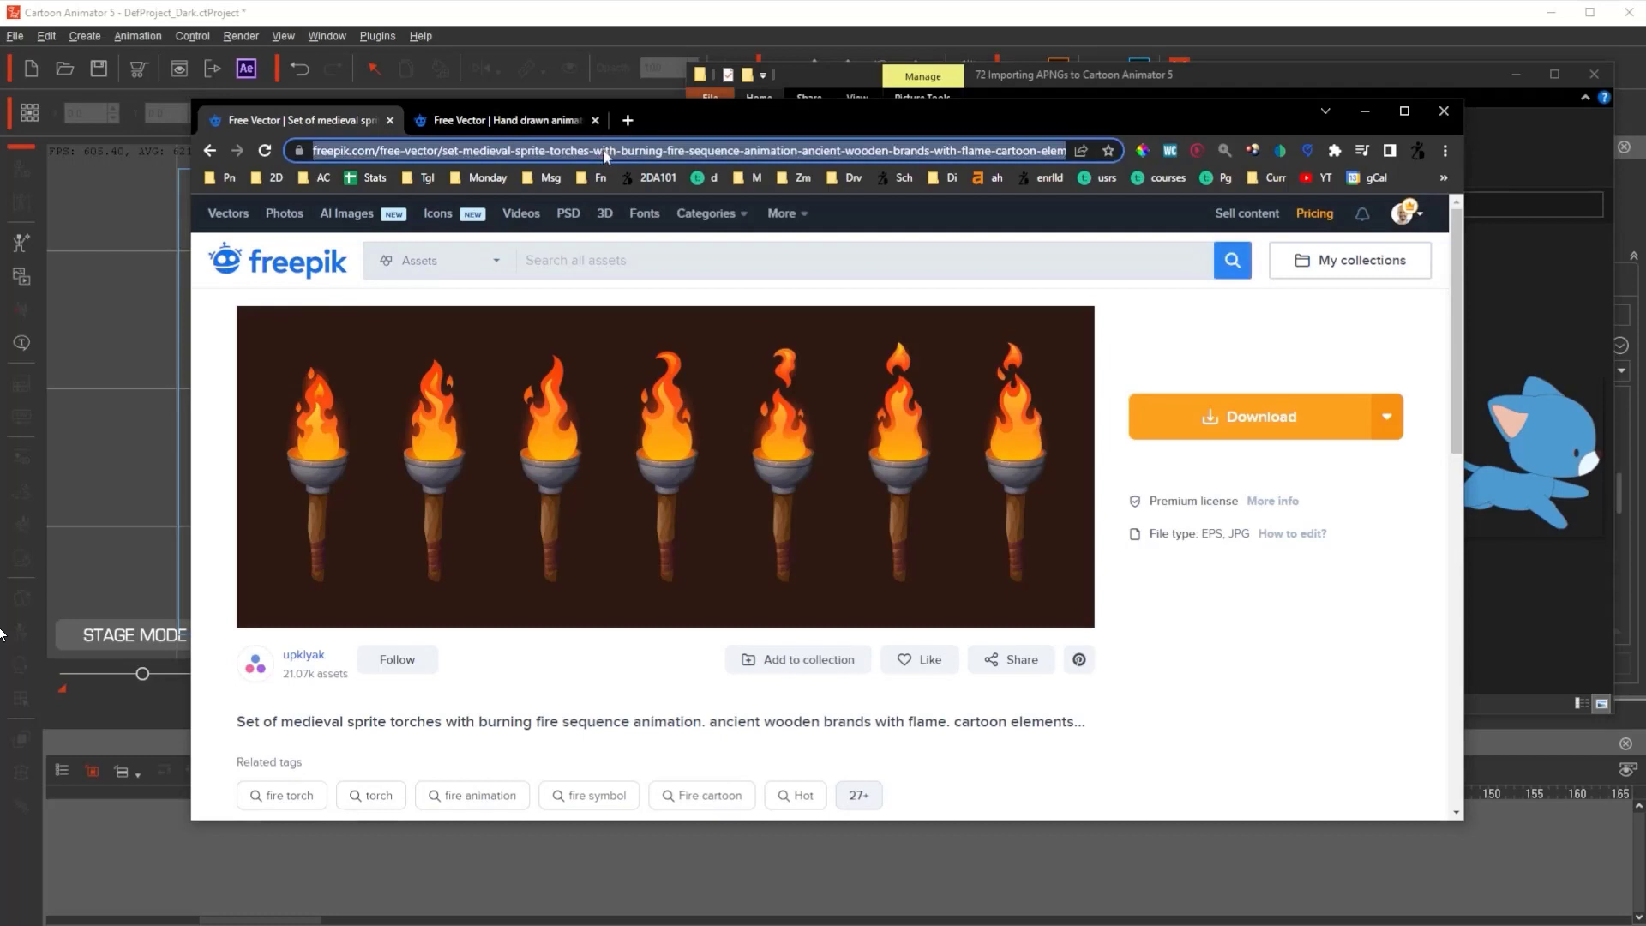
# - Search Freepik's free vectors for 'animation'
pyautogui.click(569, 147)
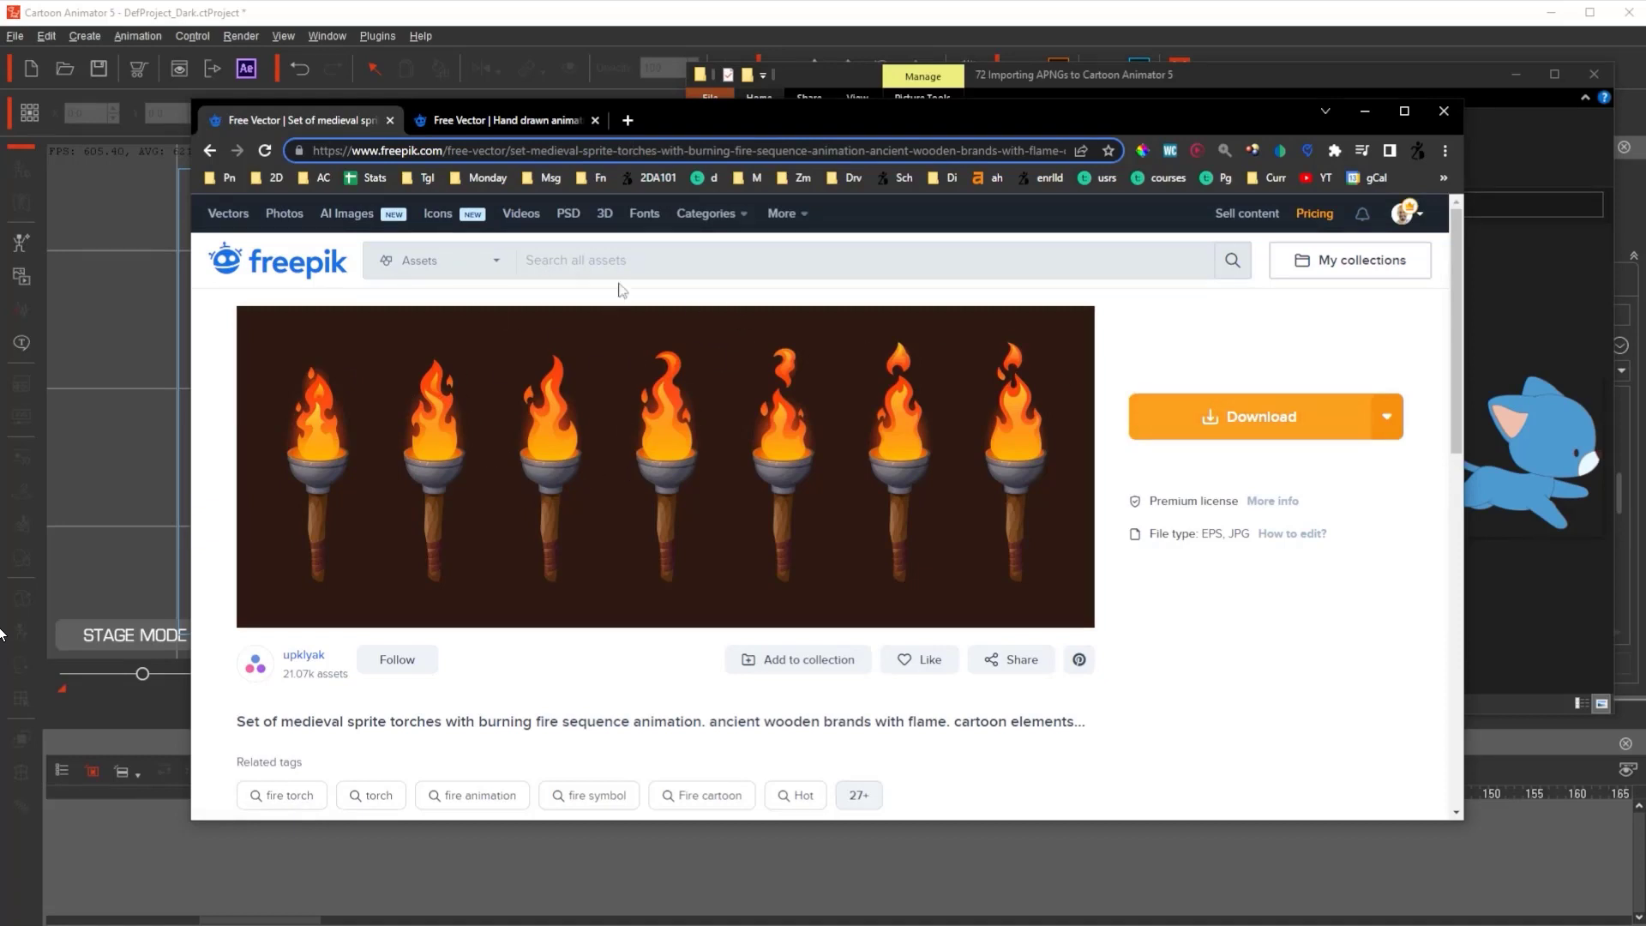
pyautogui.click(578, 260)
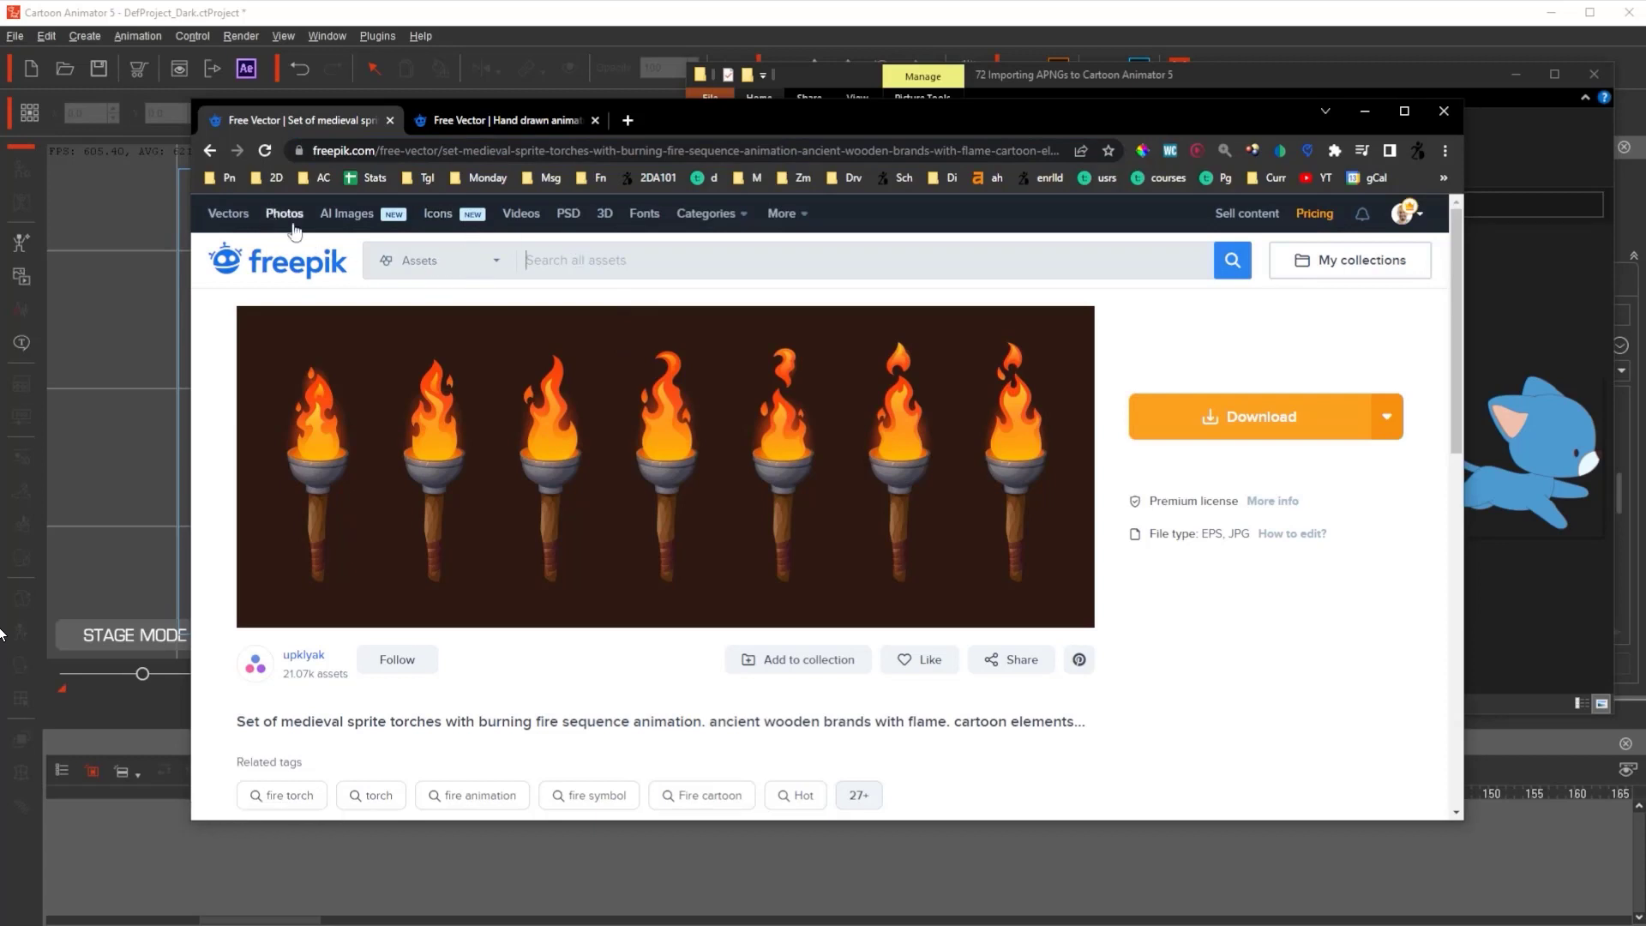
pyautogui.click(228, 216)
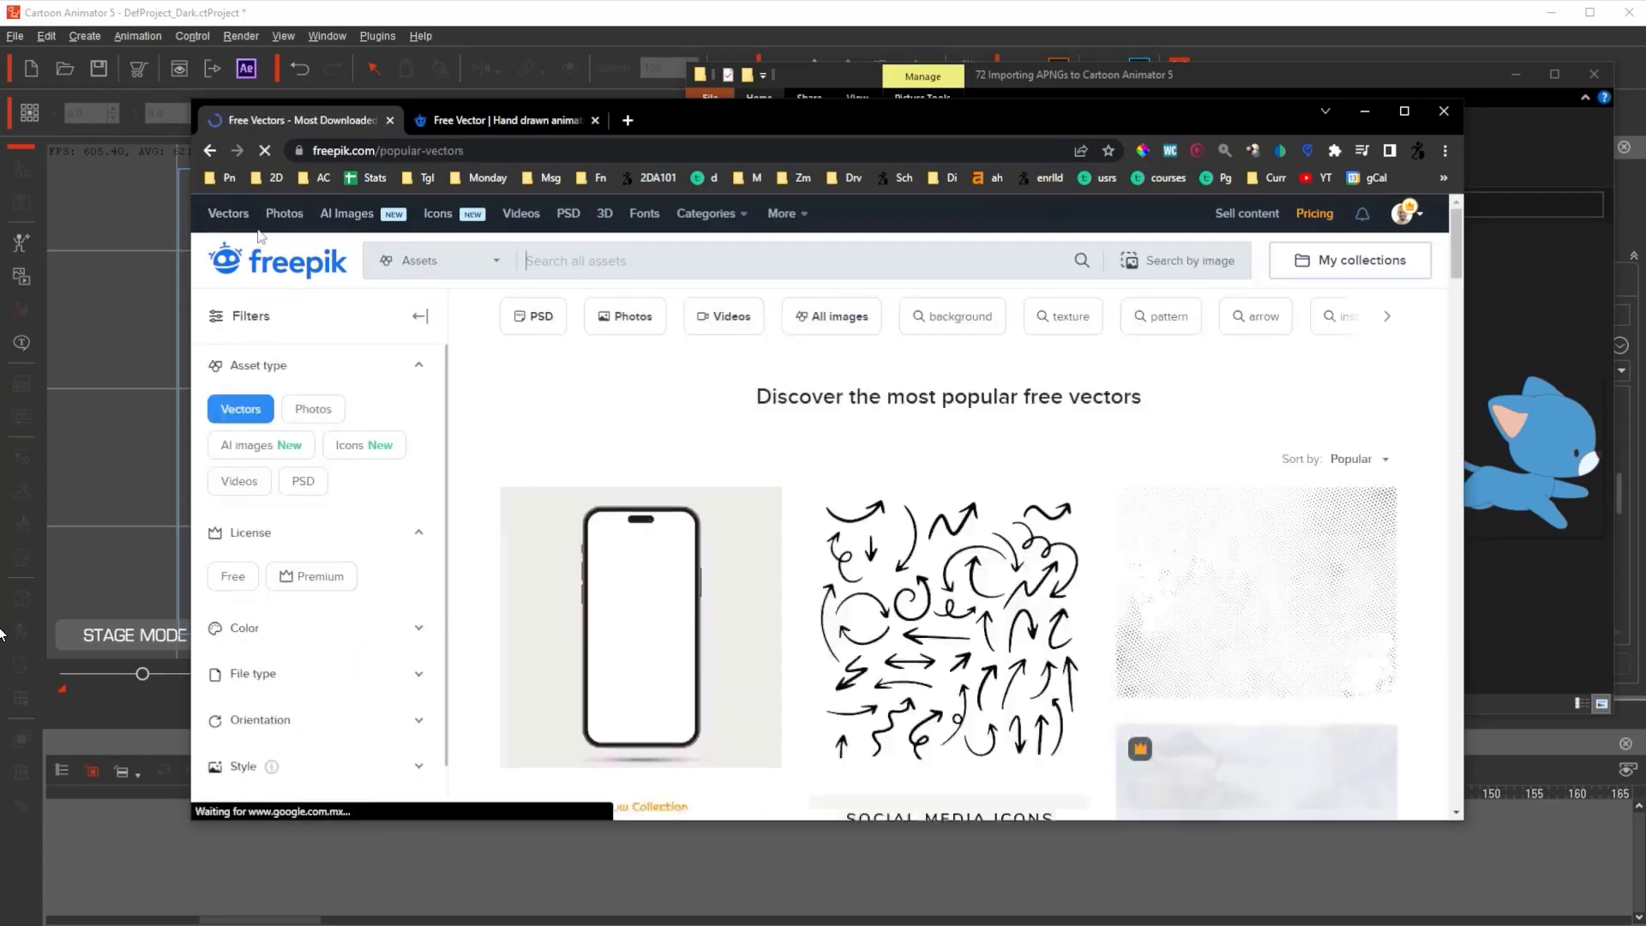
pyautogui.click(597, 260)
pyautogui.write('animation')
pyautogui.press('Return')
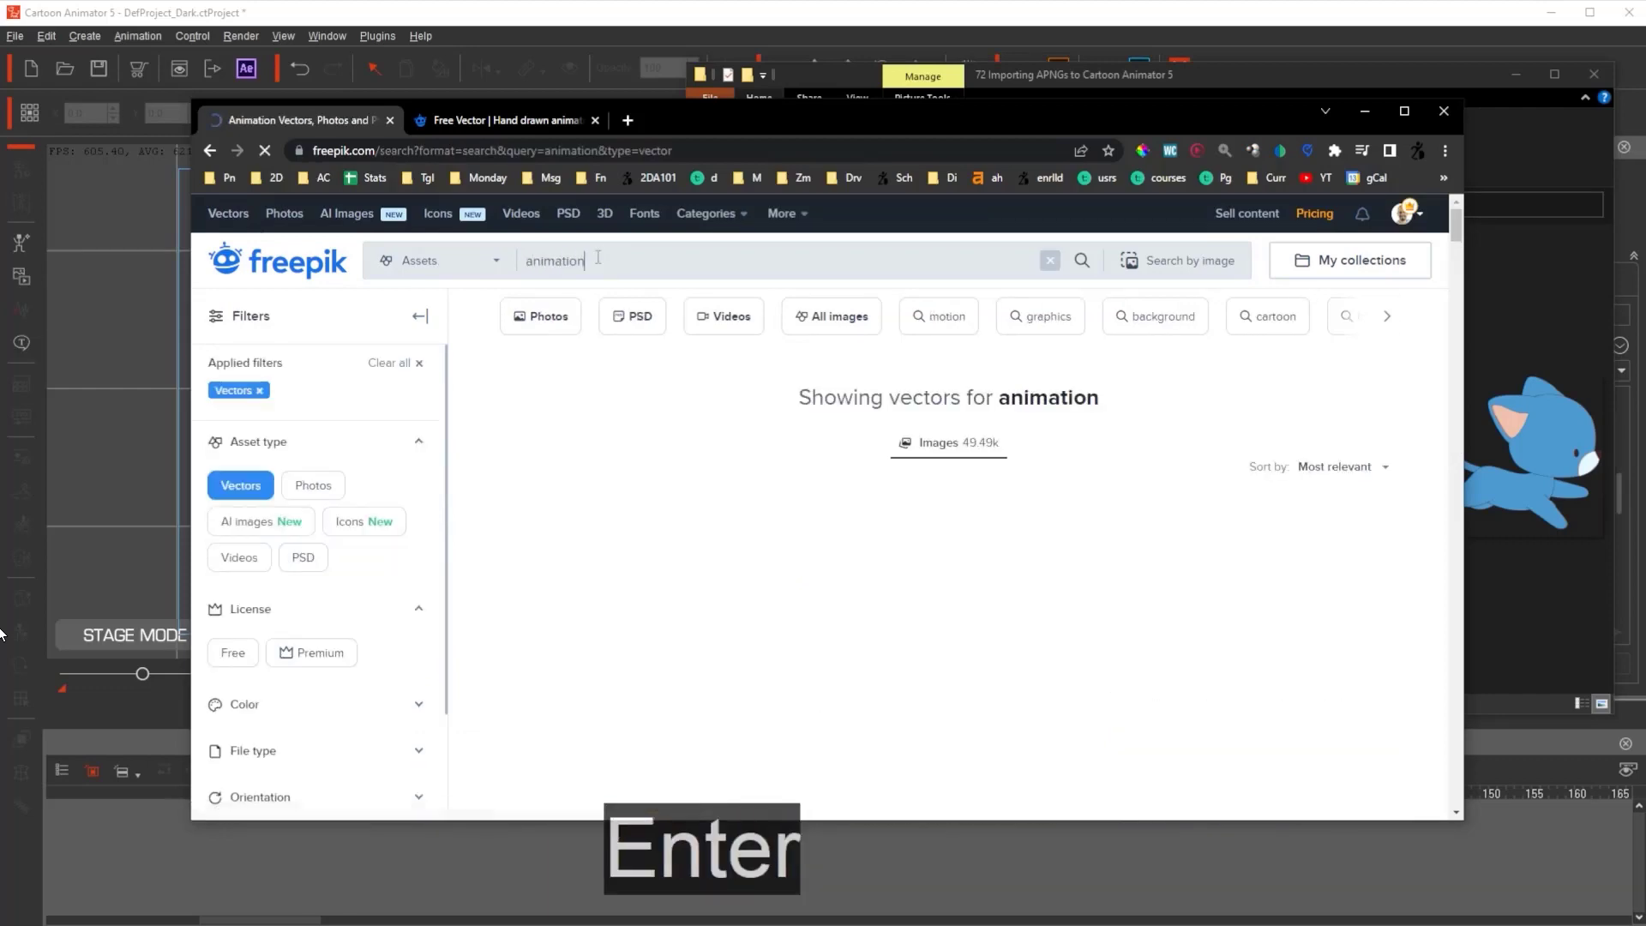
# - Scroll the animation results to the torch sprite set, then return to the popular free vectors page
pyautogui.scroll(-3, 966, 367)
pyautogui.scroll(-2, 966, 367)
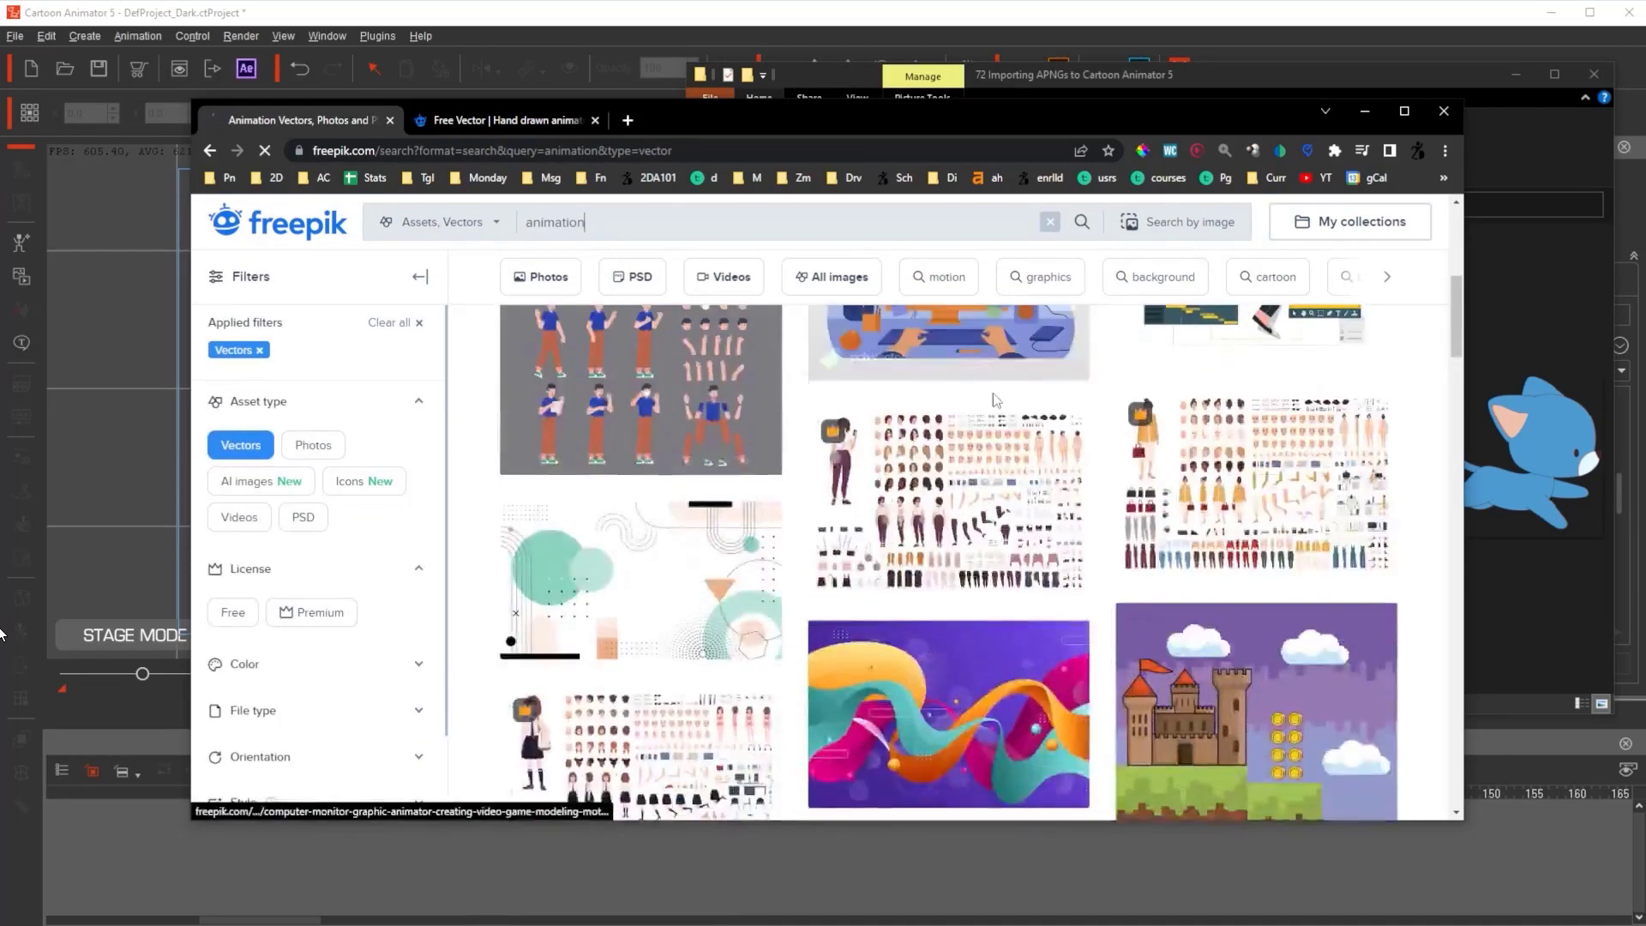
pyautogui.scroll(5, 977, 411)
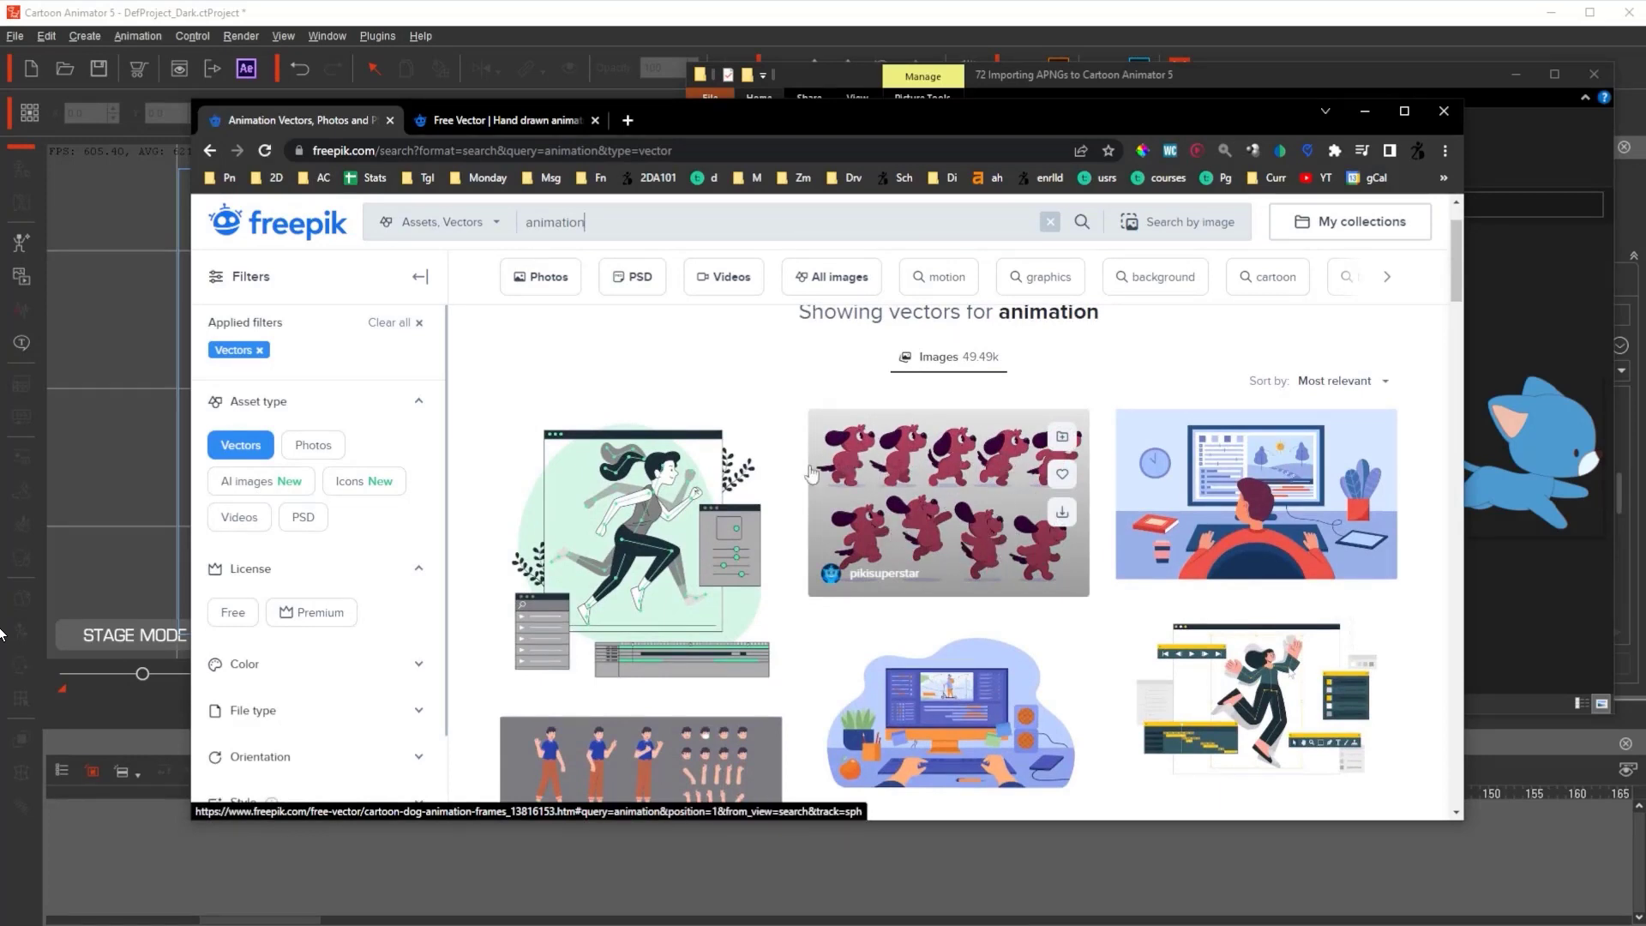
pyautogui.scroll(-8, 938, 420)
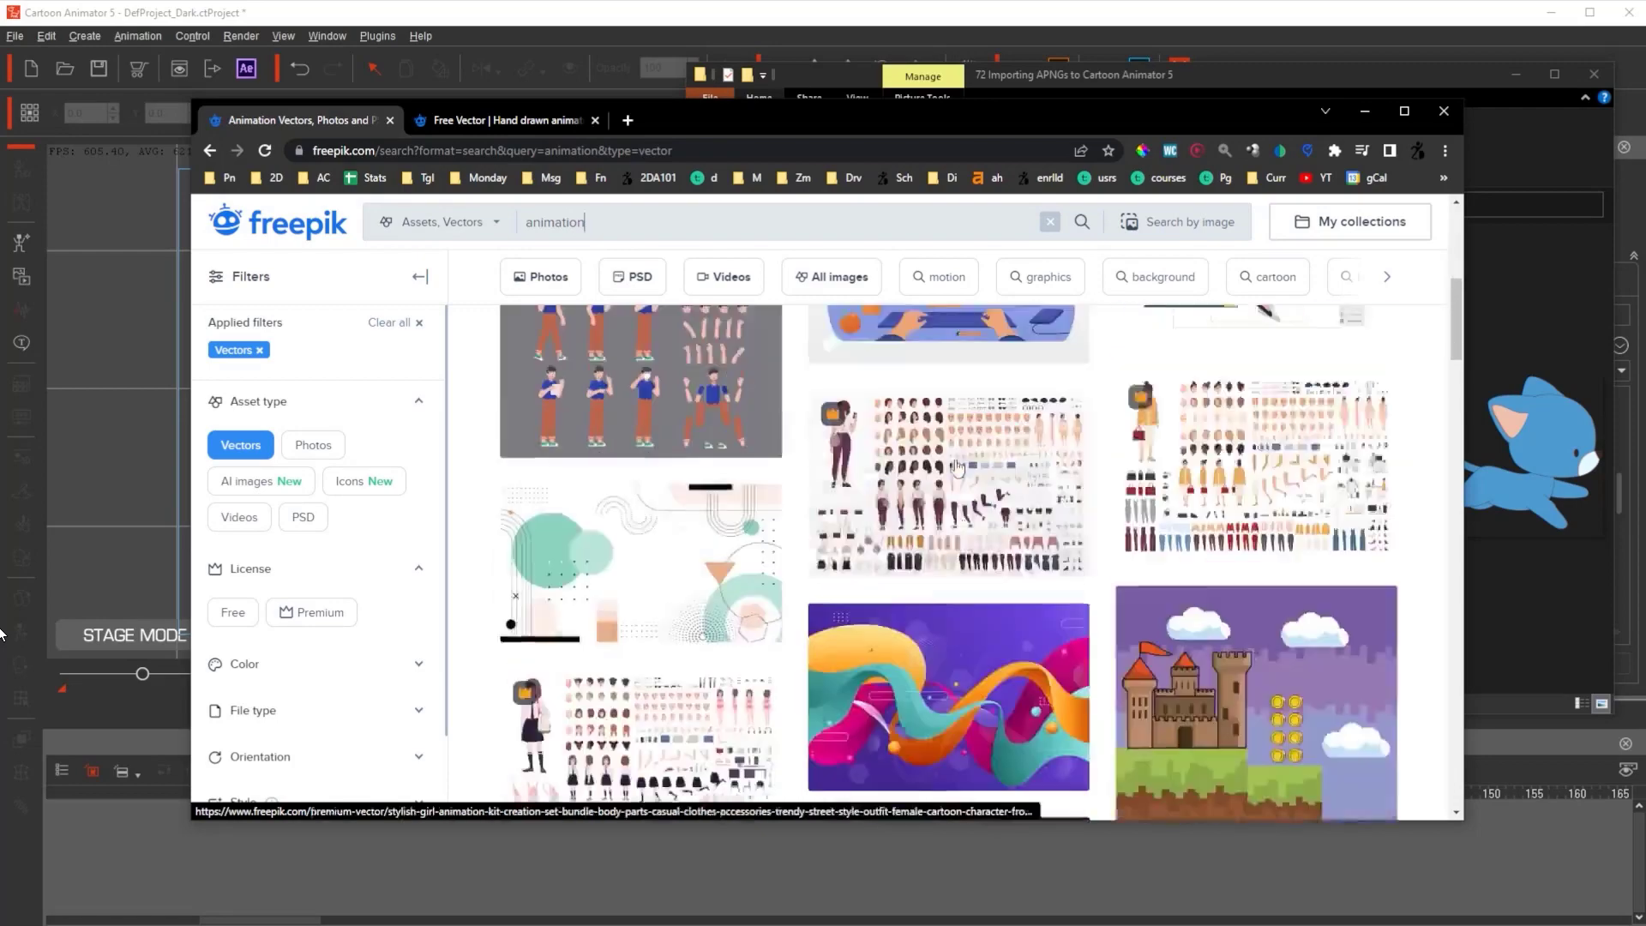
pyautogui.scroll(-6, 1248, 447)
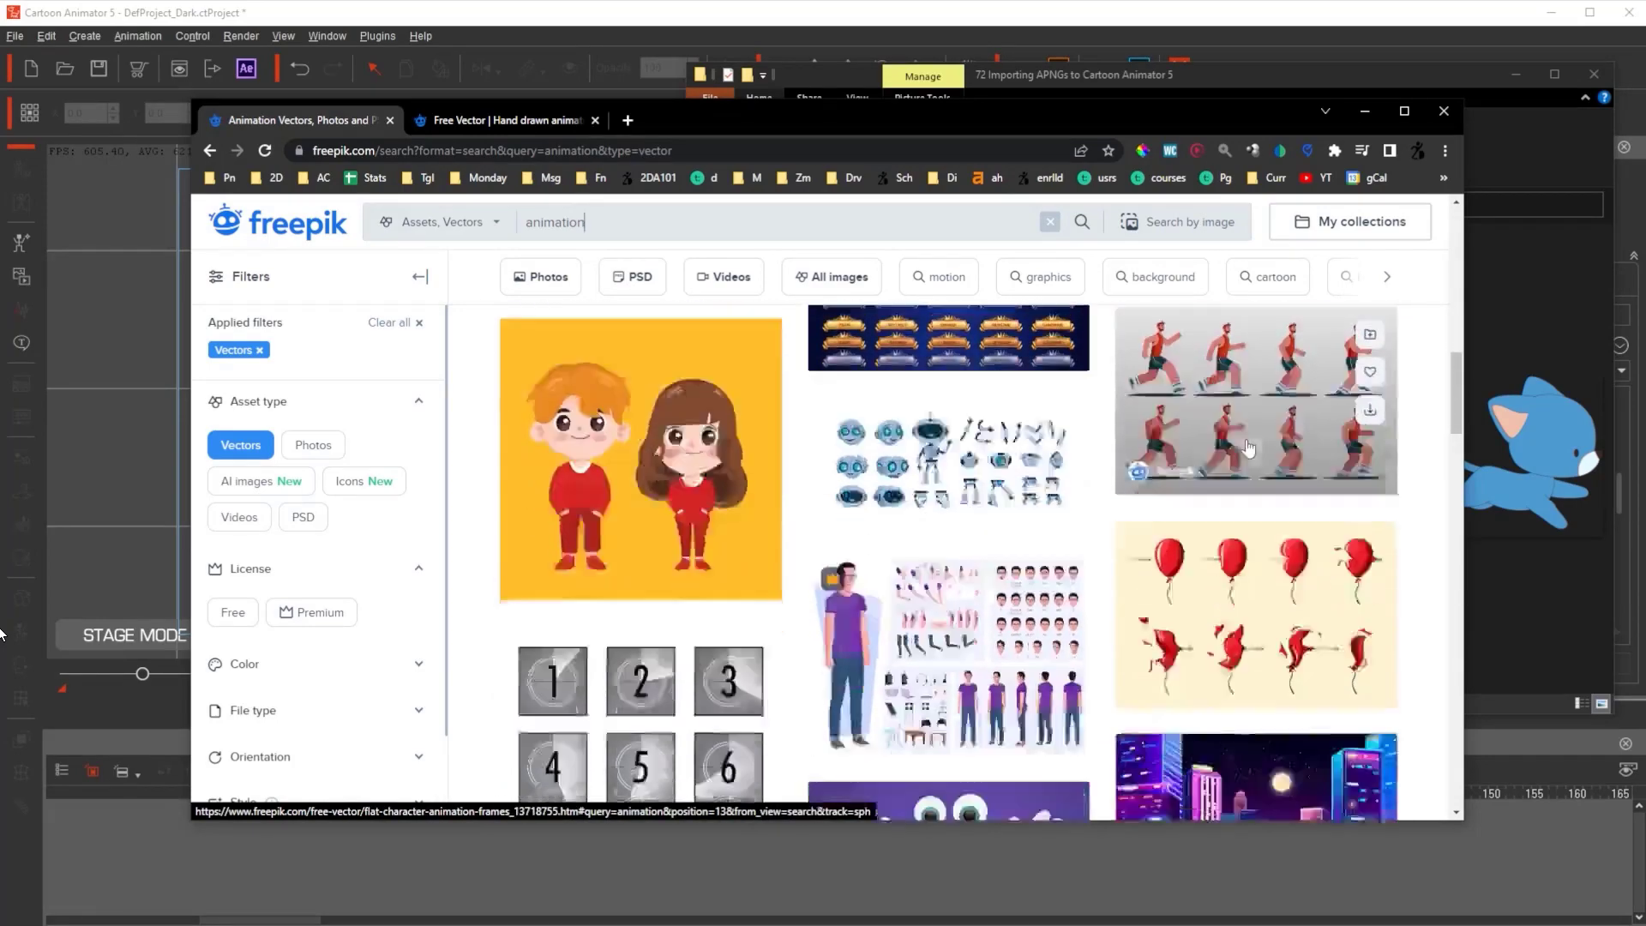
pyautogui.scroll(-3, 837, 459)
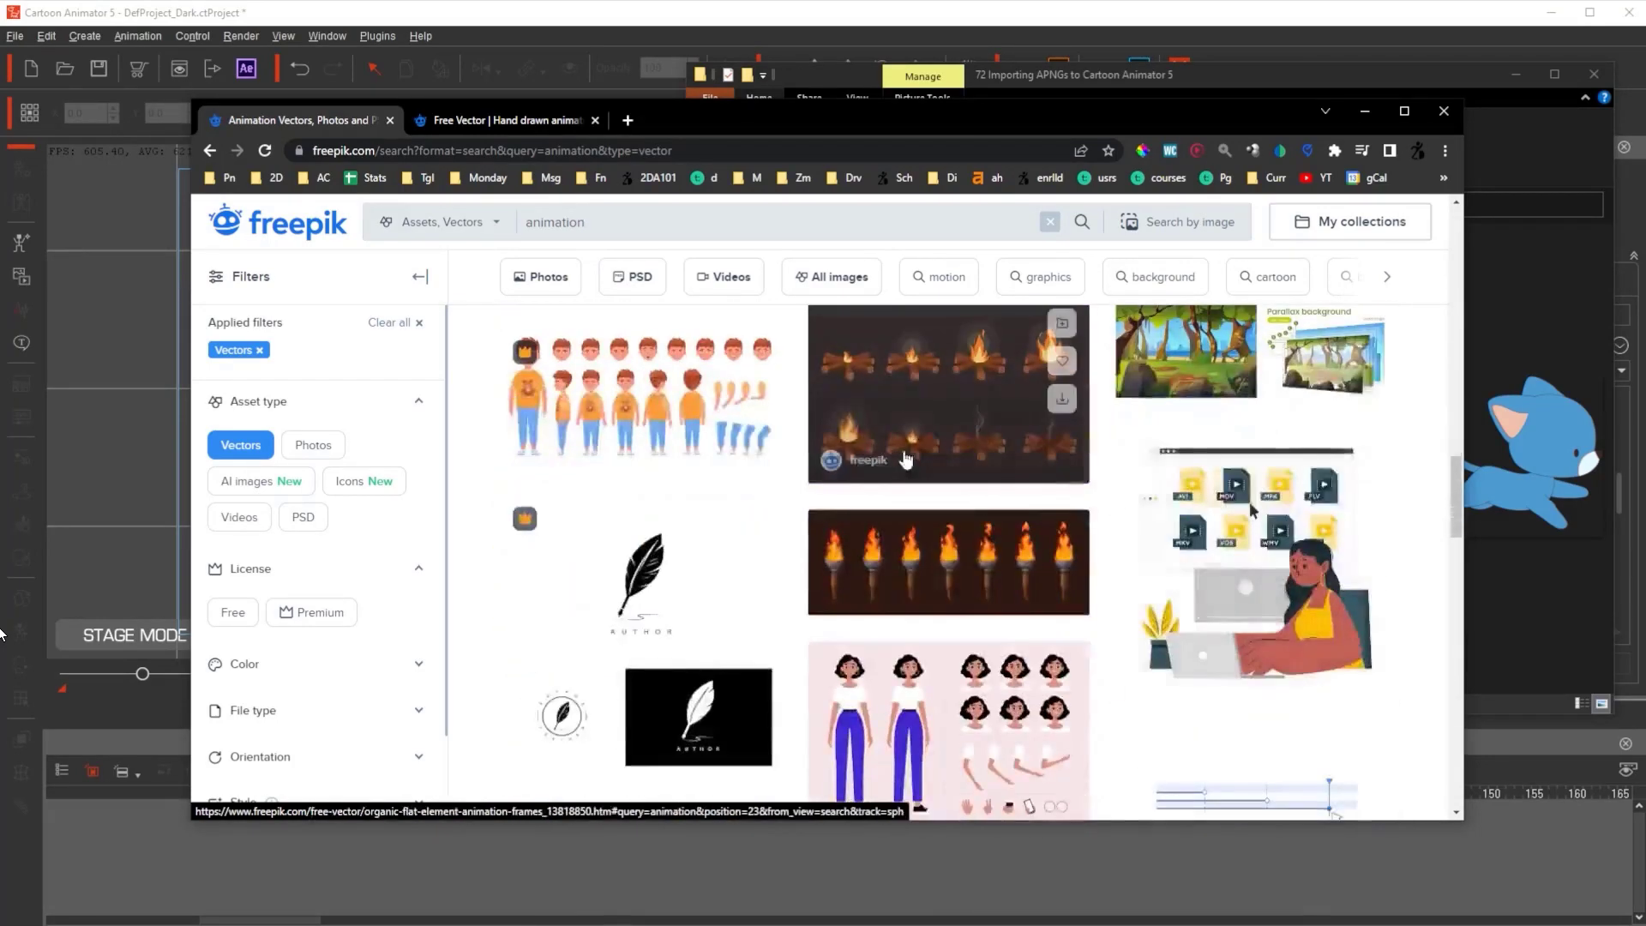
pyautogui.scroll(-2, 943, 471)
pyautogui.scroll(1, 977, 474)
pyautogui.scroll(1, 973, 515)
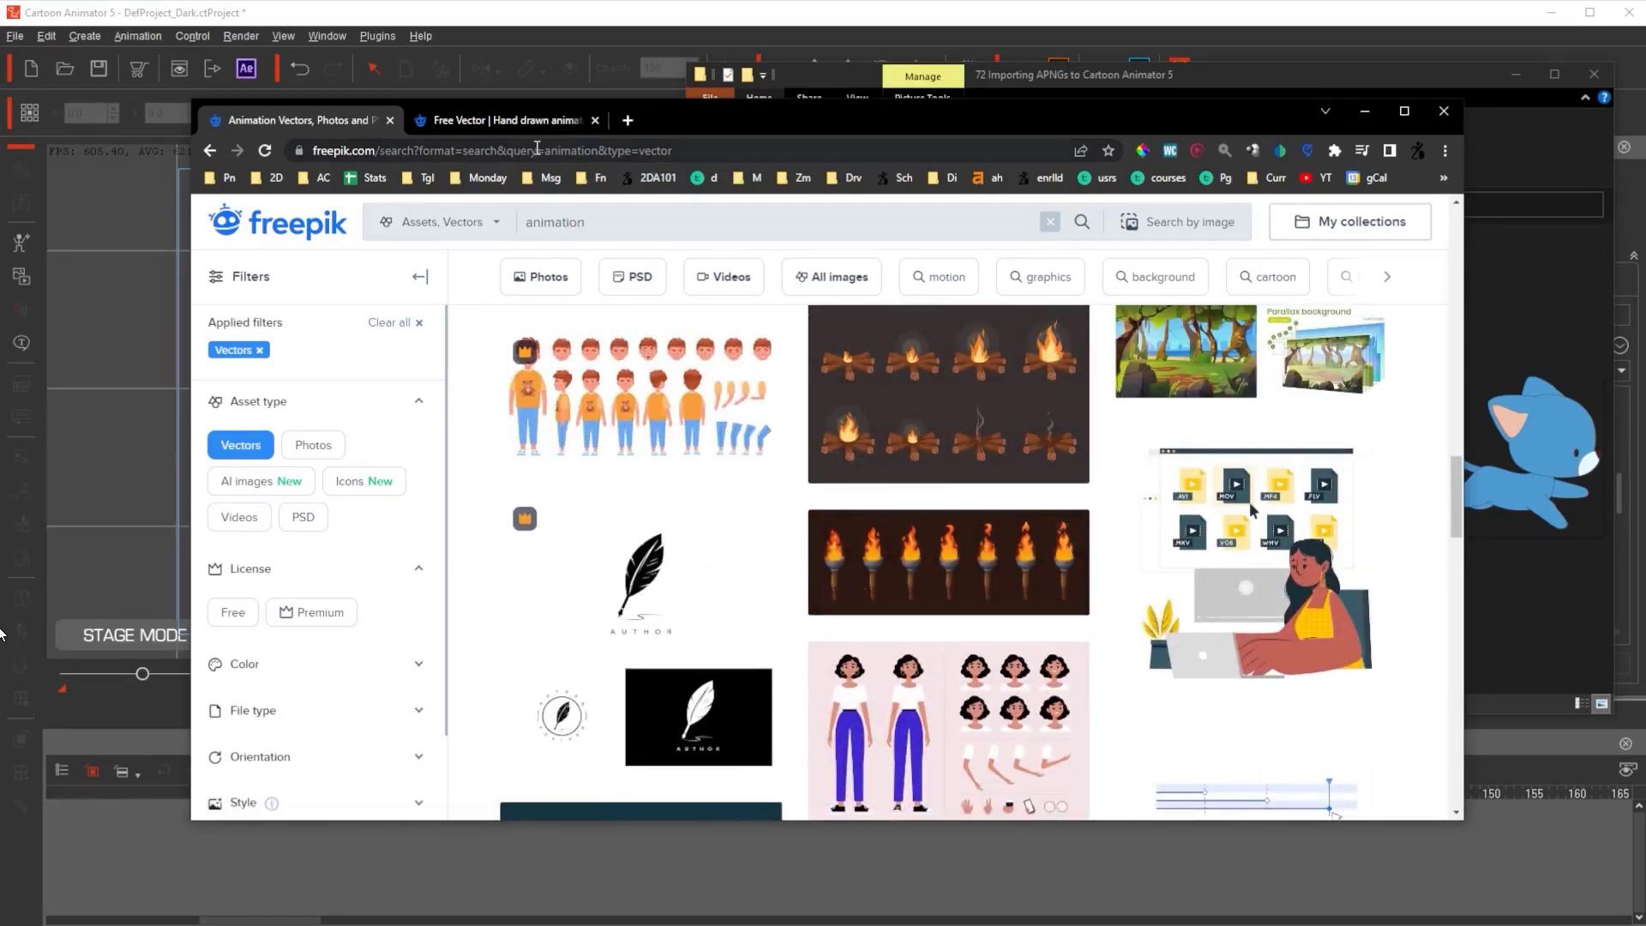
pyautogui.click(210, 151)
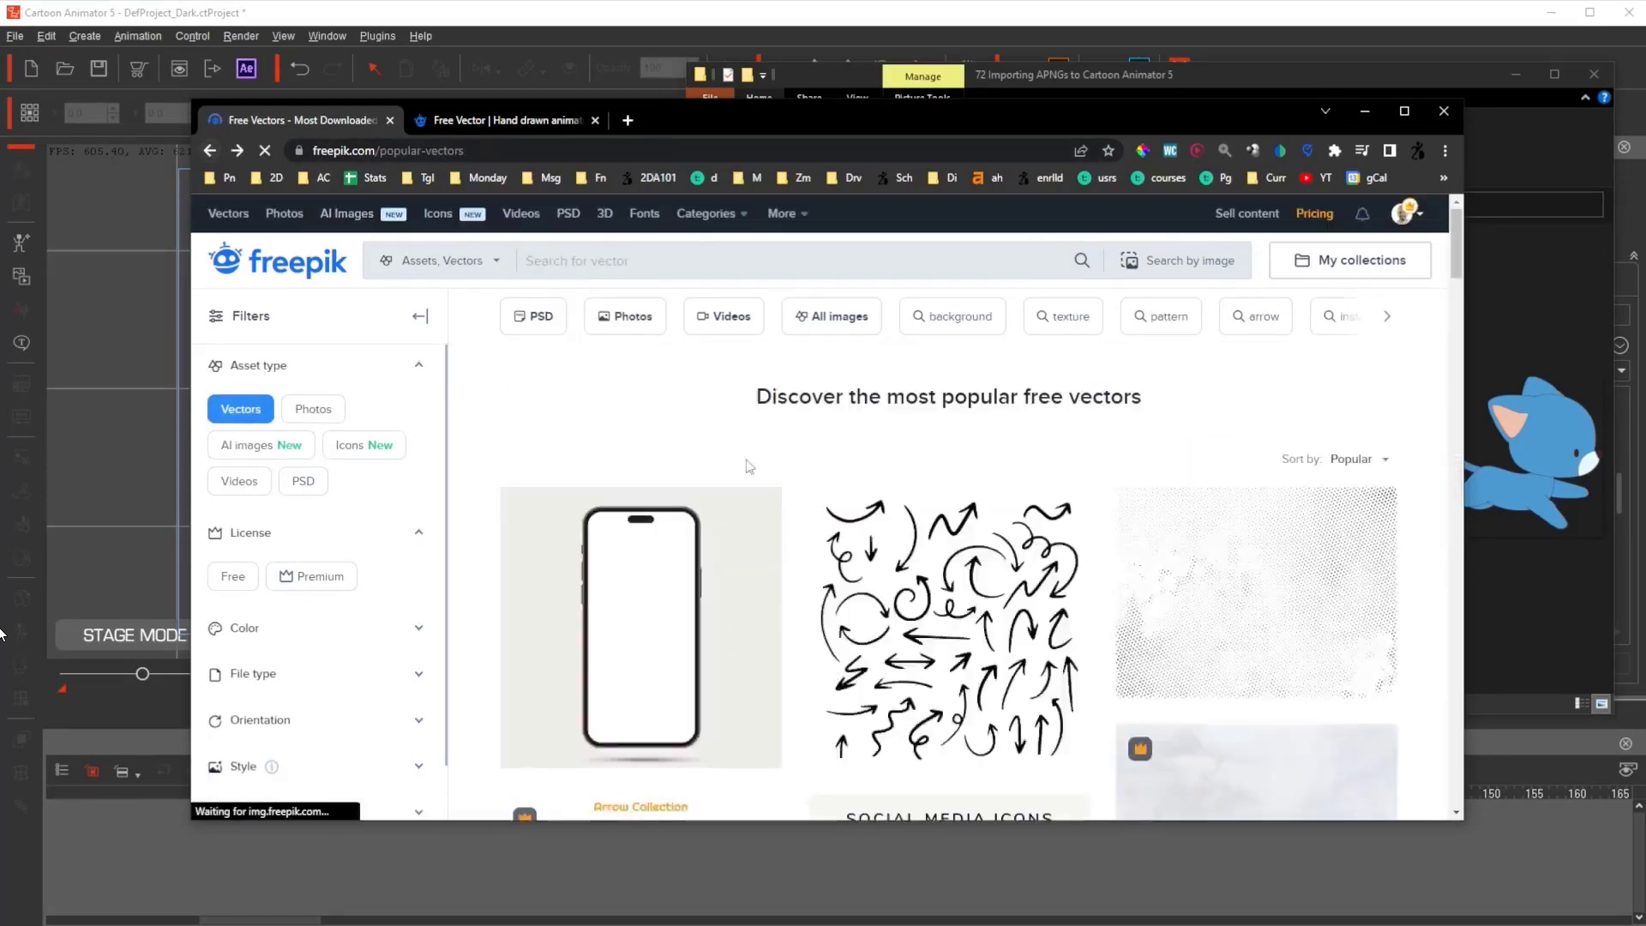
# - Open the Torch folder in the '73 How to Create APNGs from Scratch using Freepik' project and pick the Torch Original [Converted] file
pyautogui.click(210, 150)
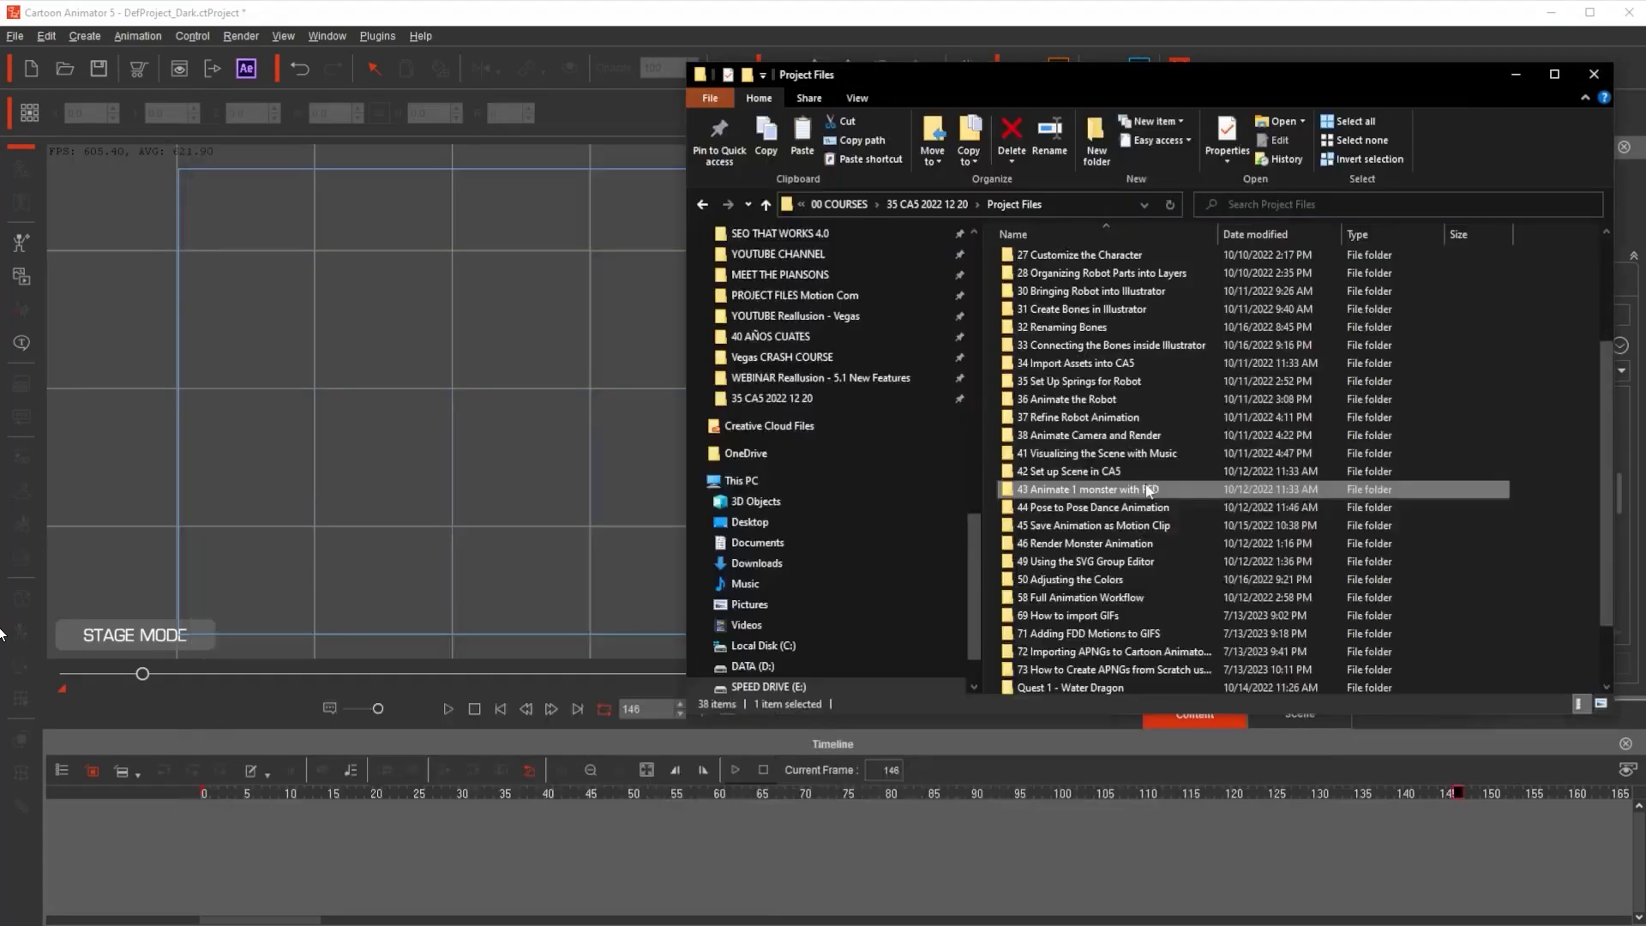
pyautogui.click(1024, 677)
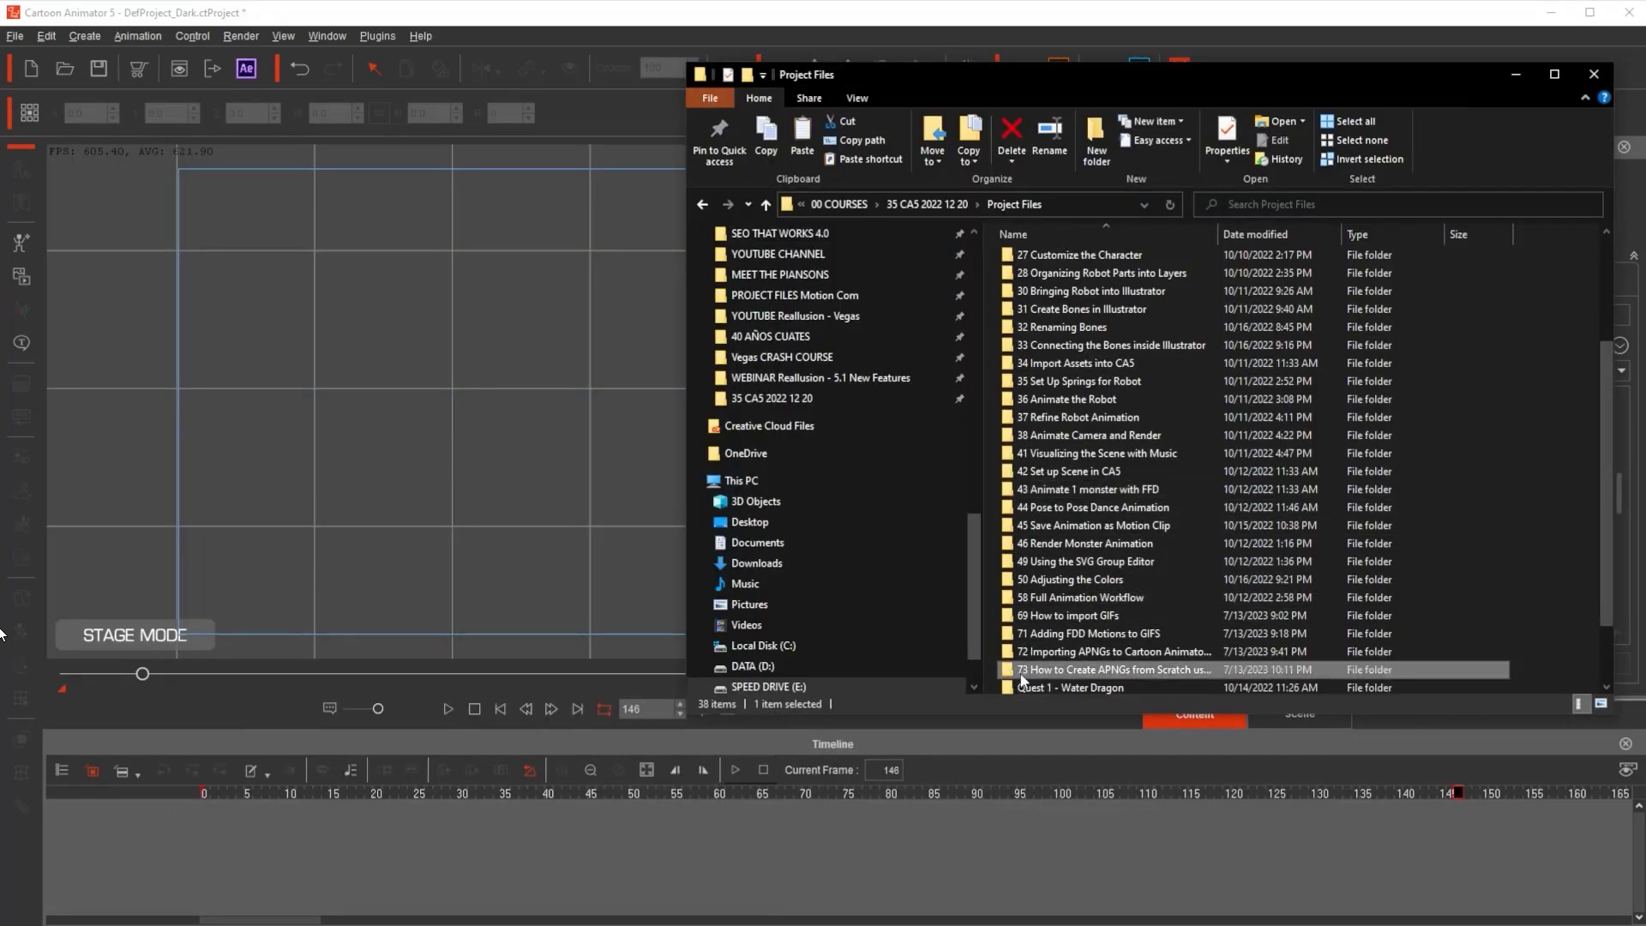
pyautogui.doubleClick(1033, 670)
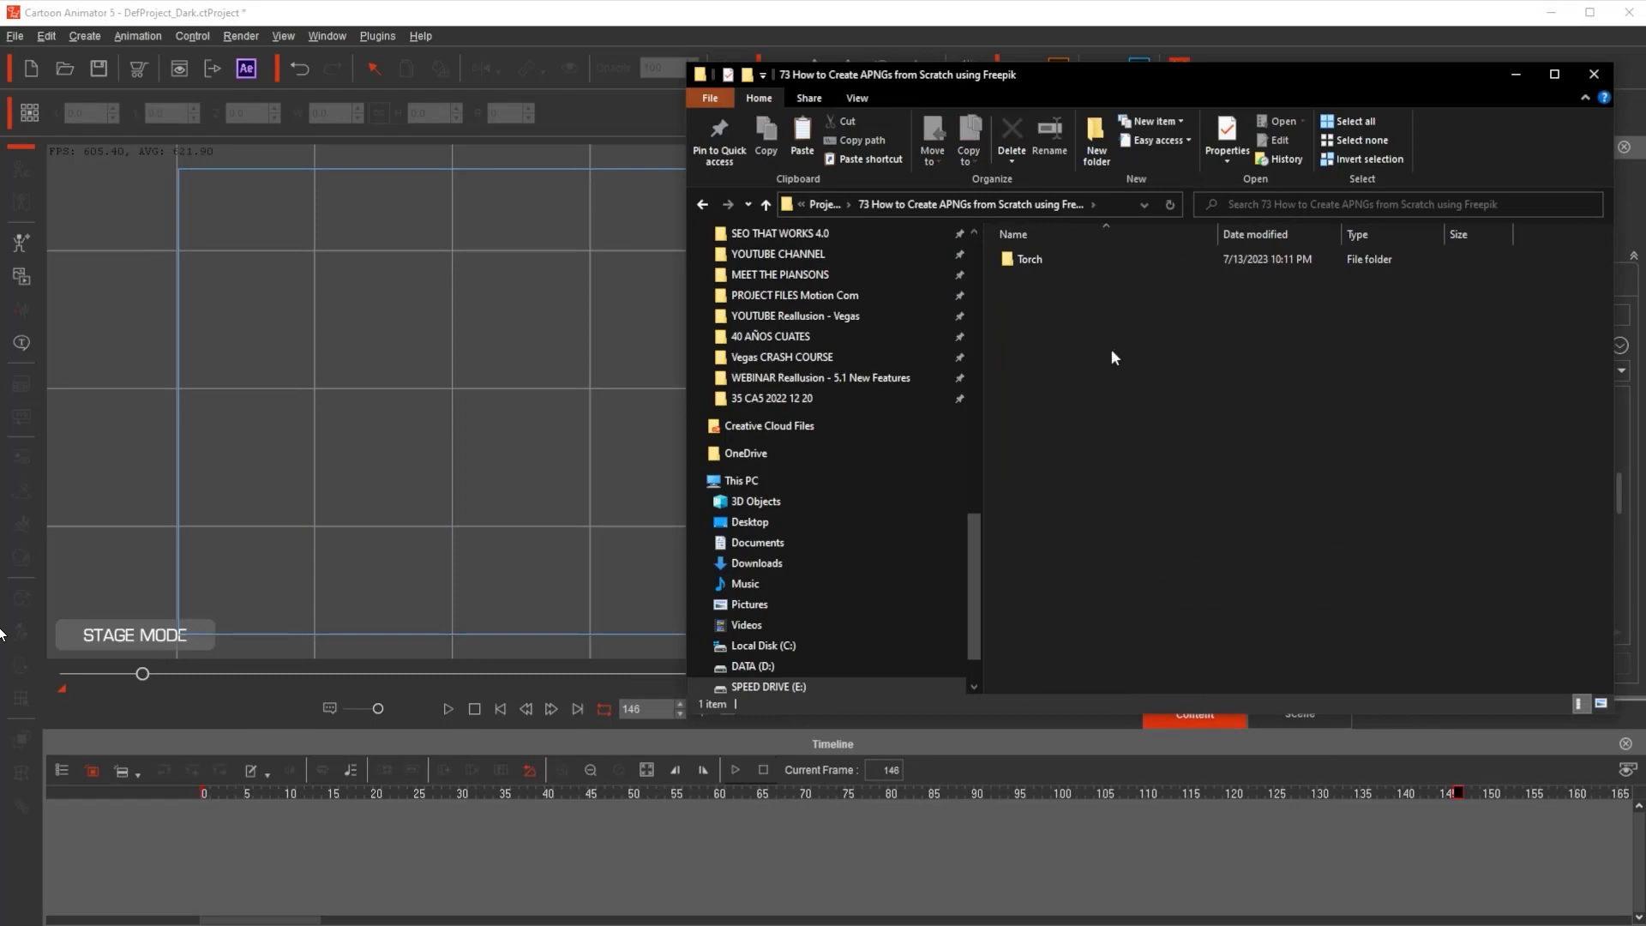
pyautogui.doubleClick(1031, 260)
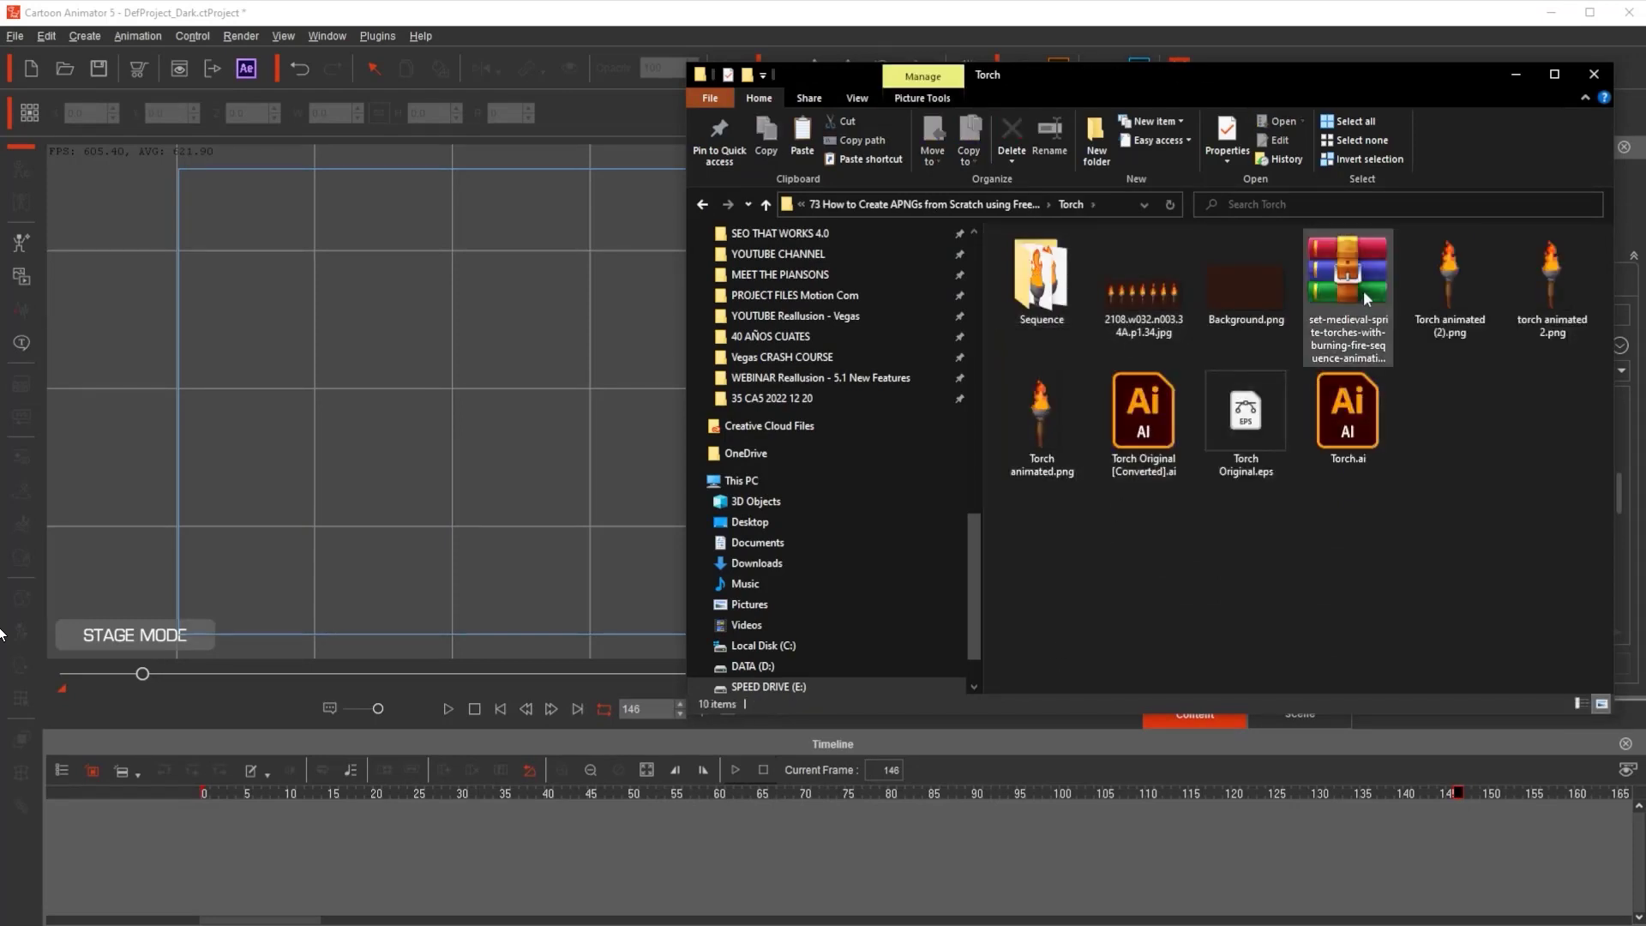
pyautogui.click(1350, 259)
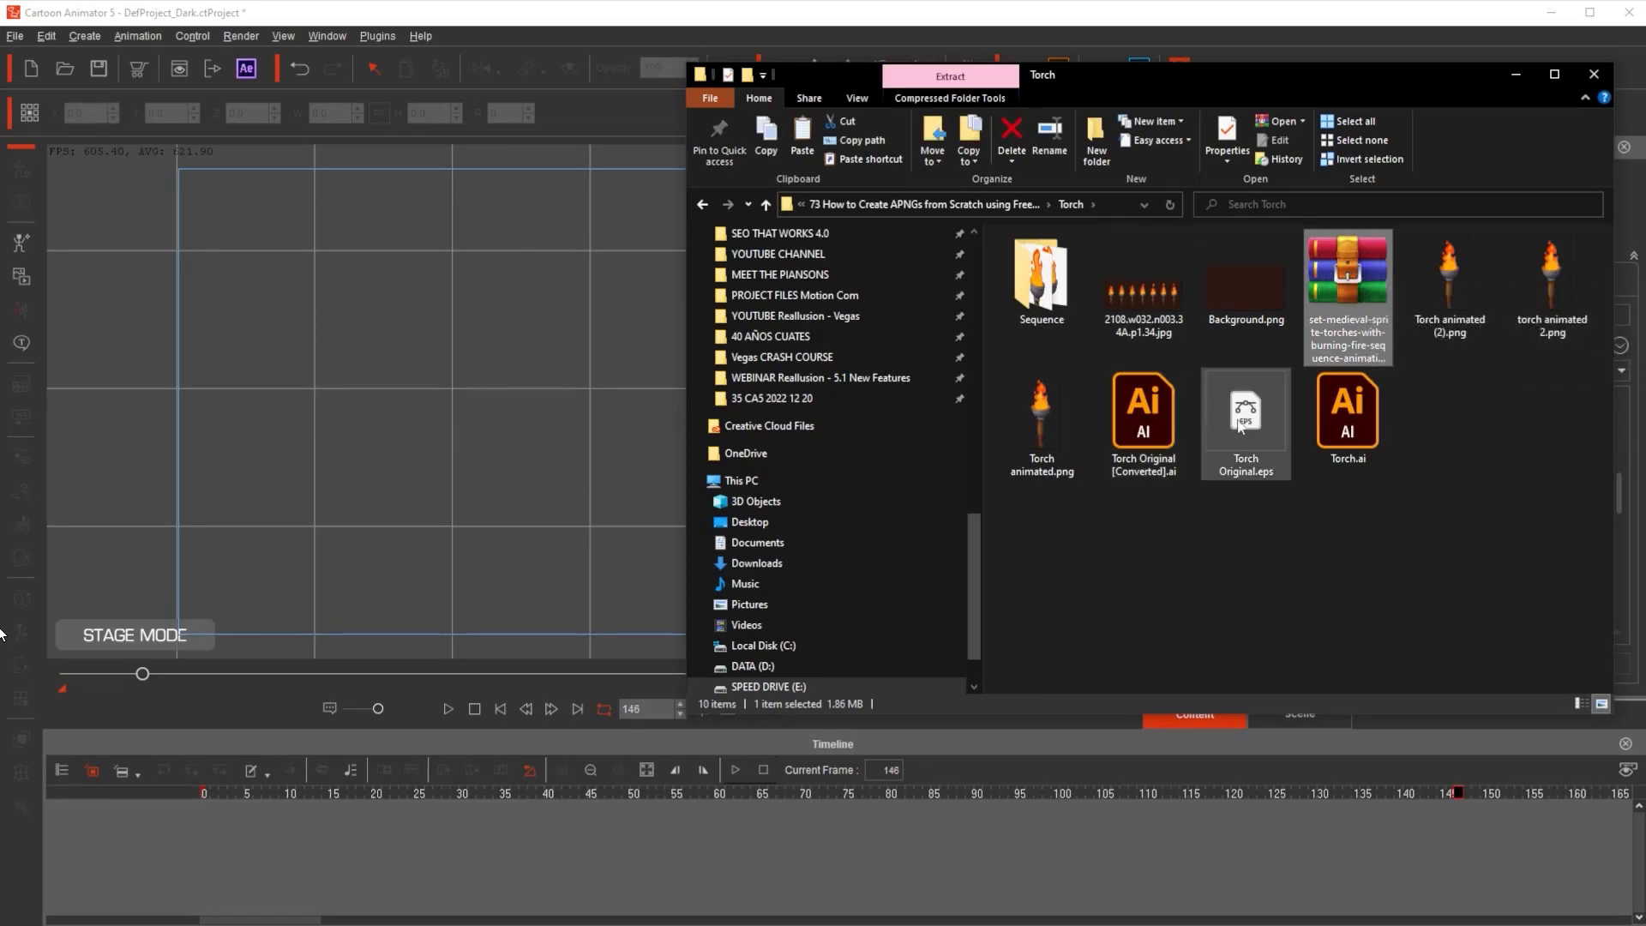
pyautogui.click(1140, 438)
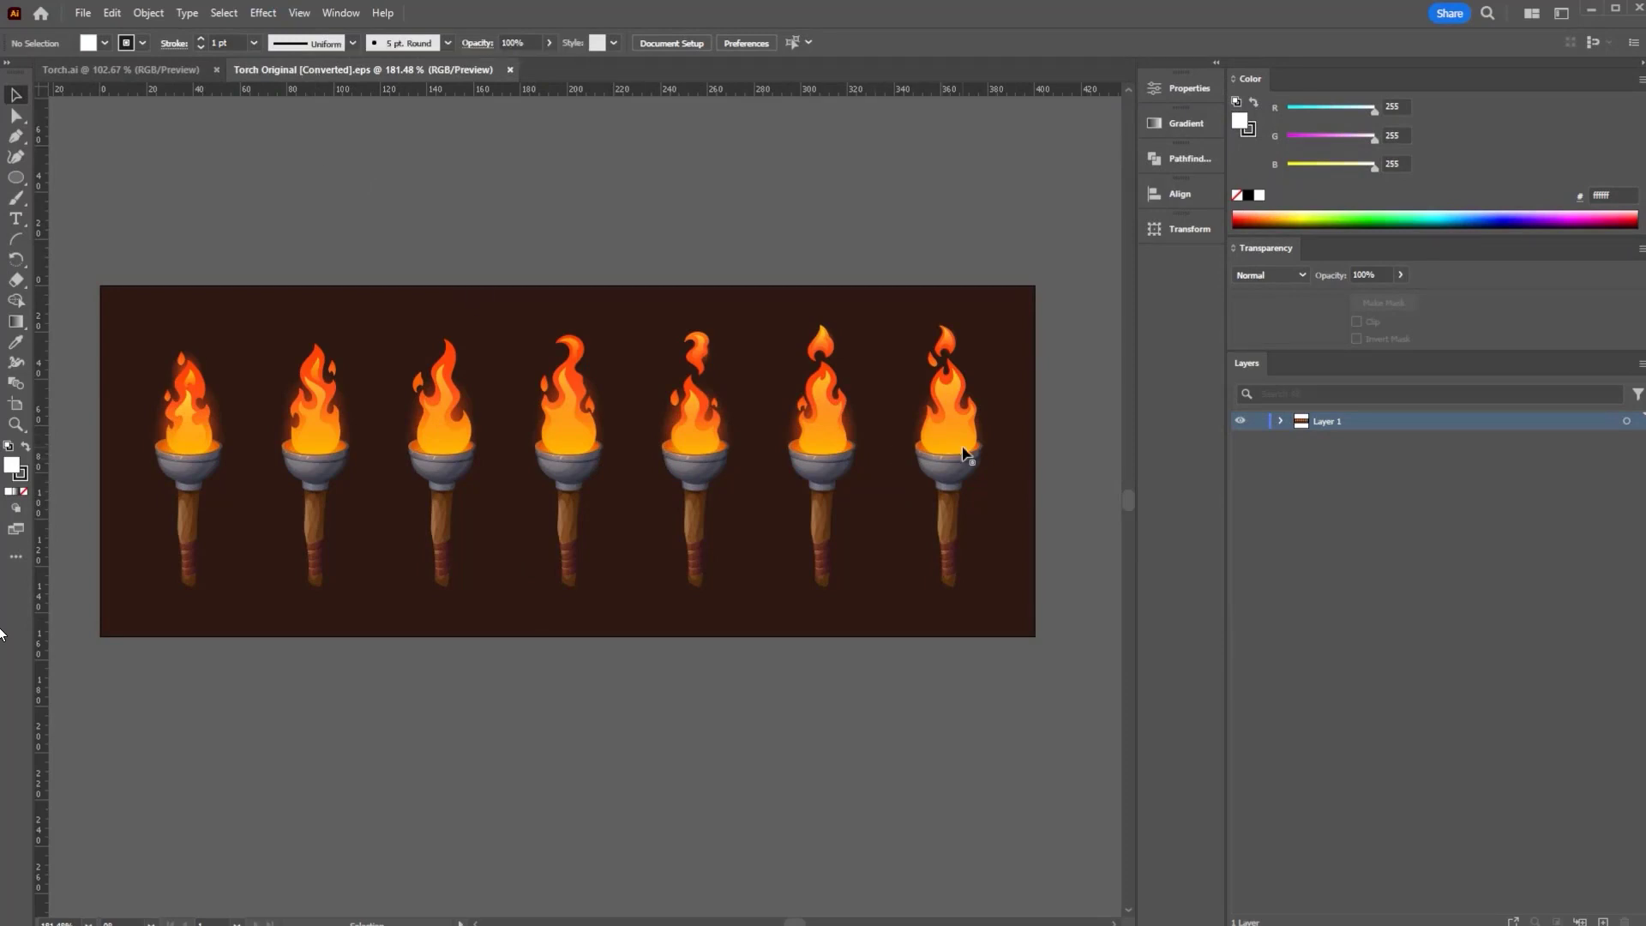
# - Expand Layer 1's groups, then in Torch.ai show and re-hide the dark-brown background layer
pyautogui.click(1279, 421)
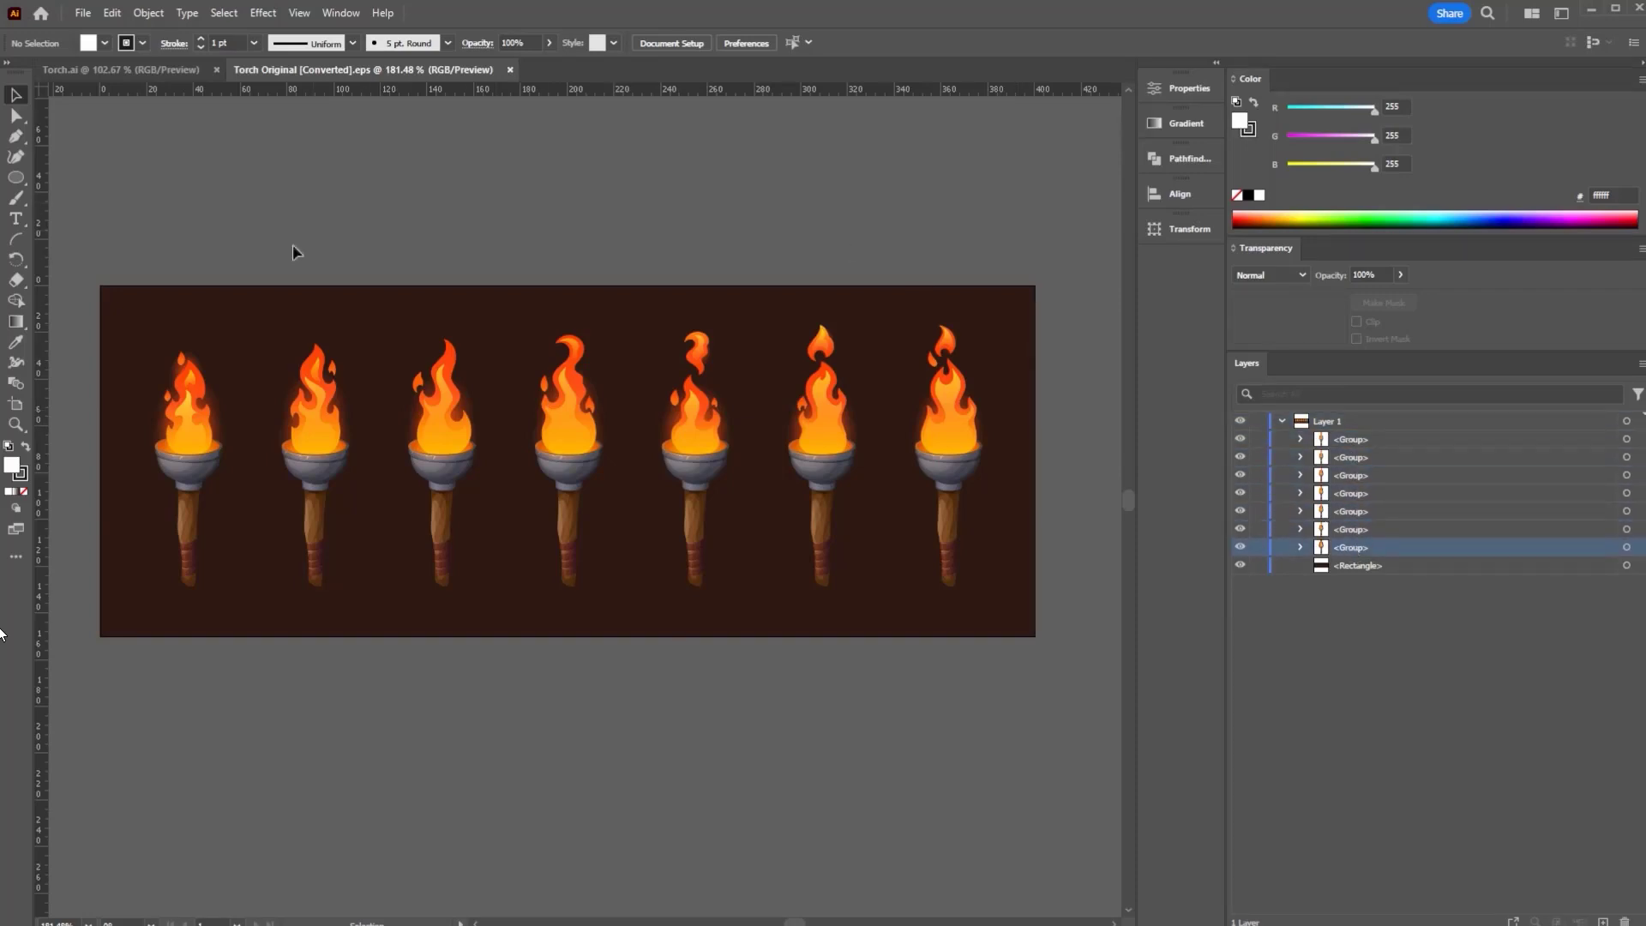
pyautogui.click(166, 70)
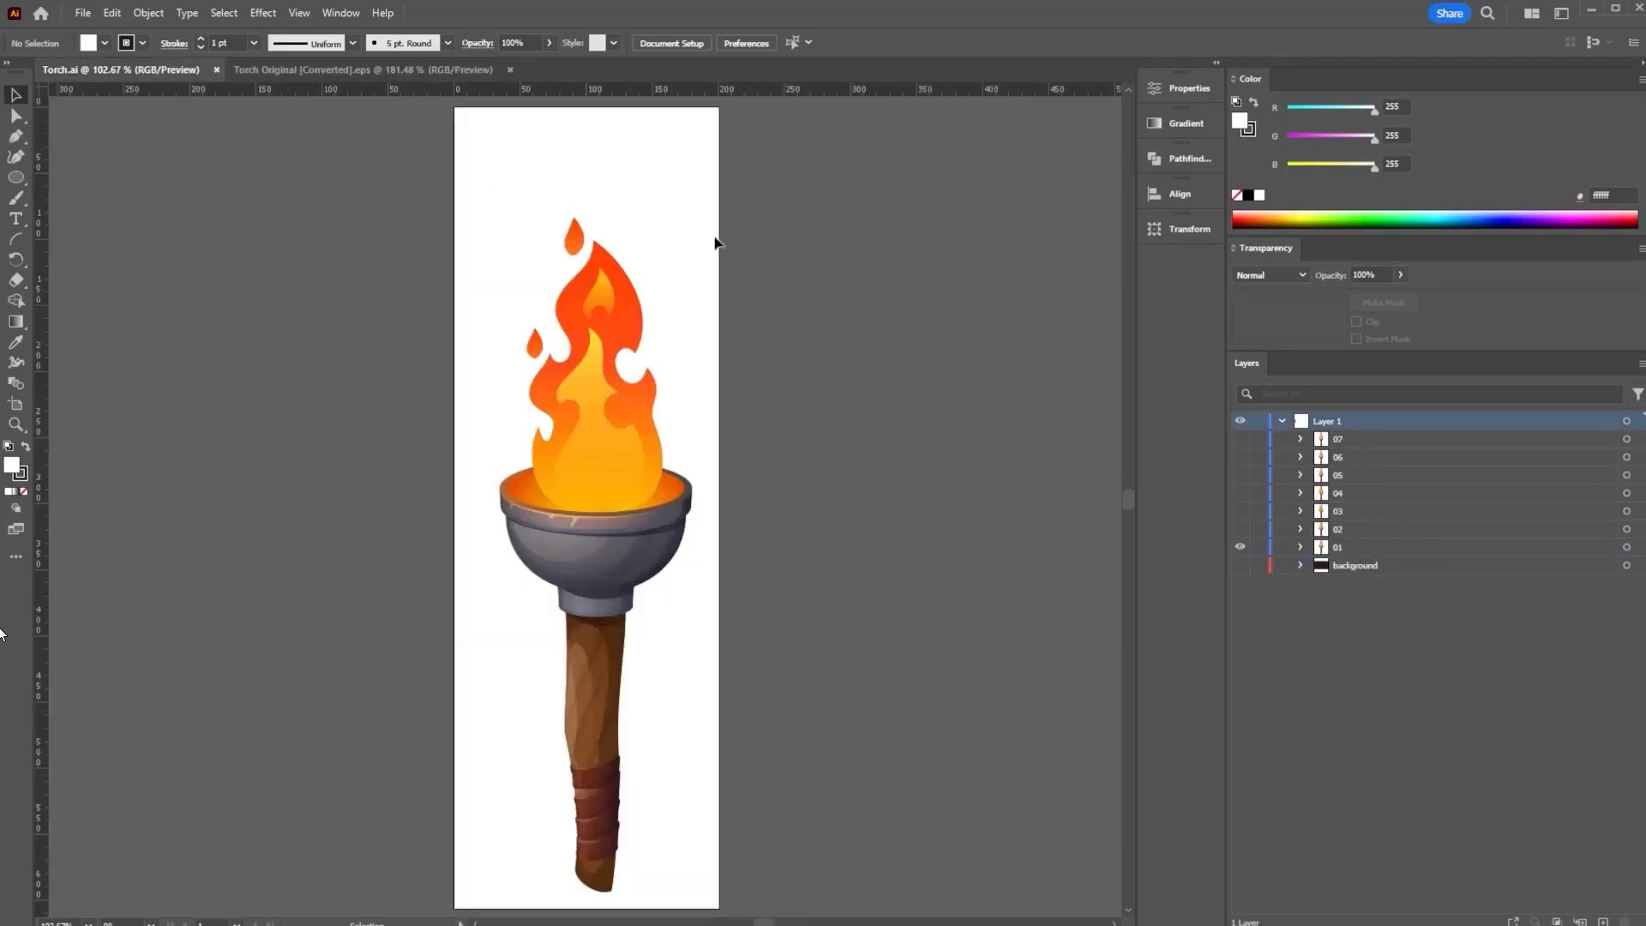
pyautogui.click(1351, 562)
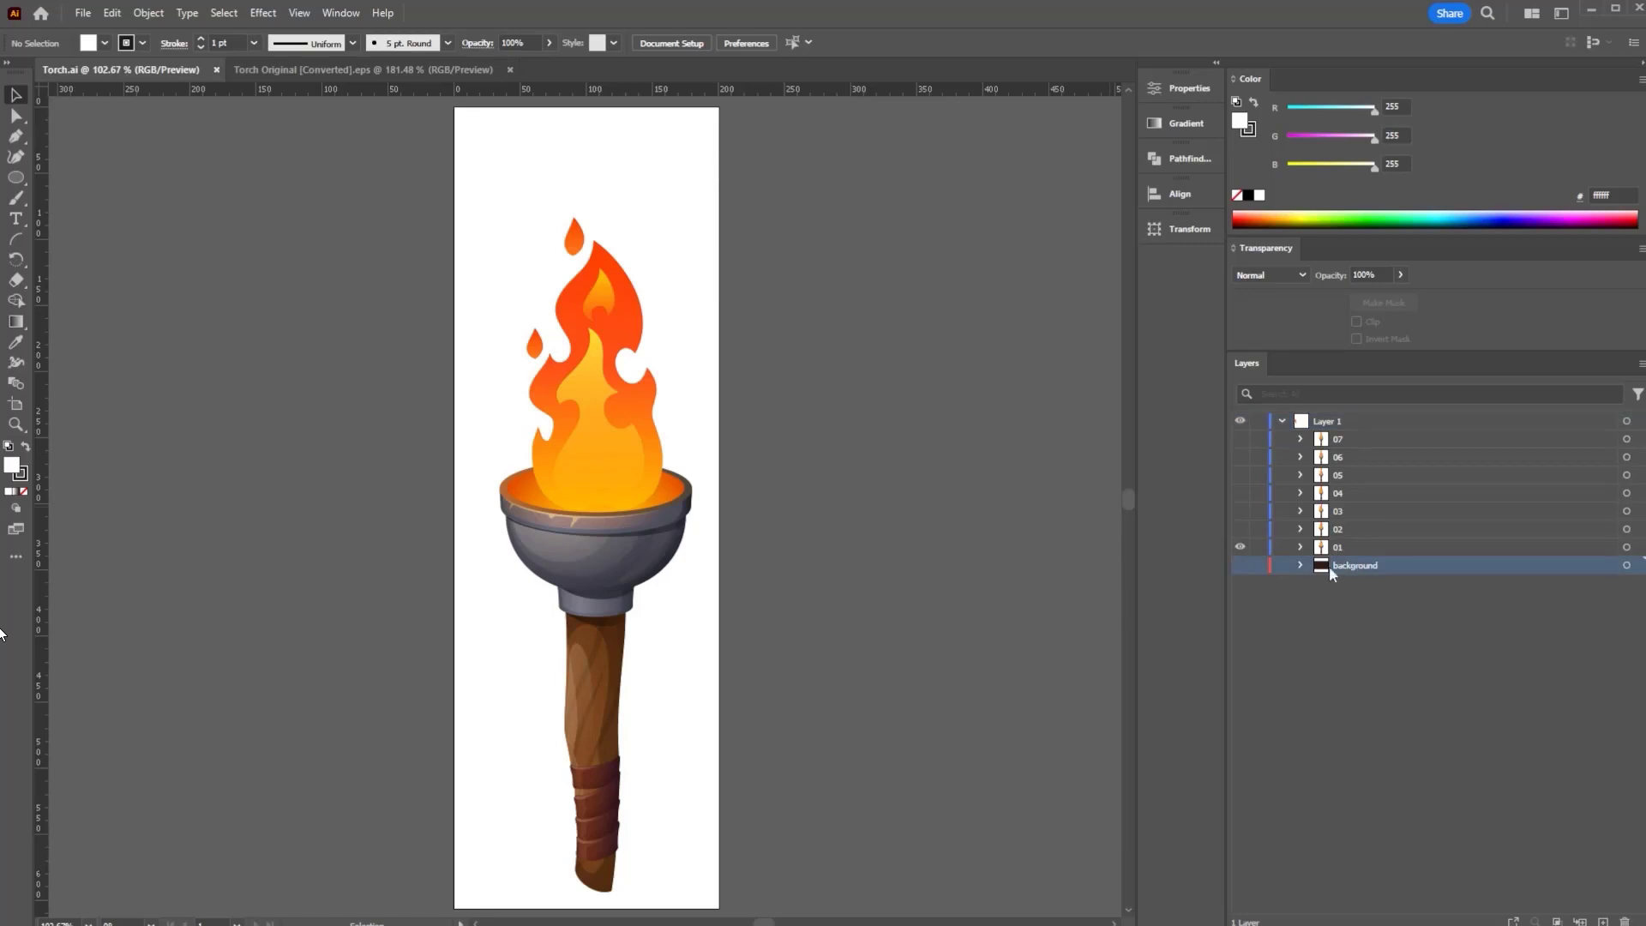
pyautogui.click(1242, 566)
pyautogui.click(1244, 568)
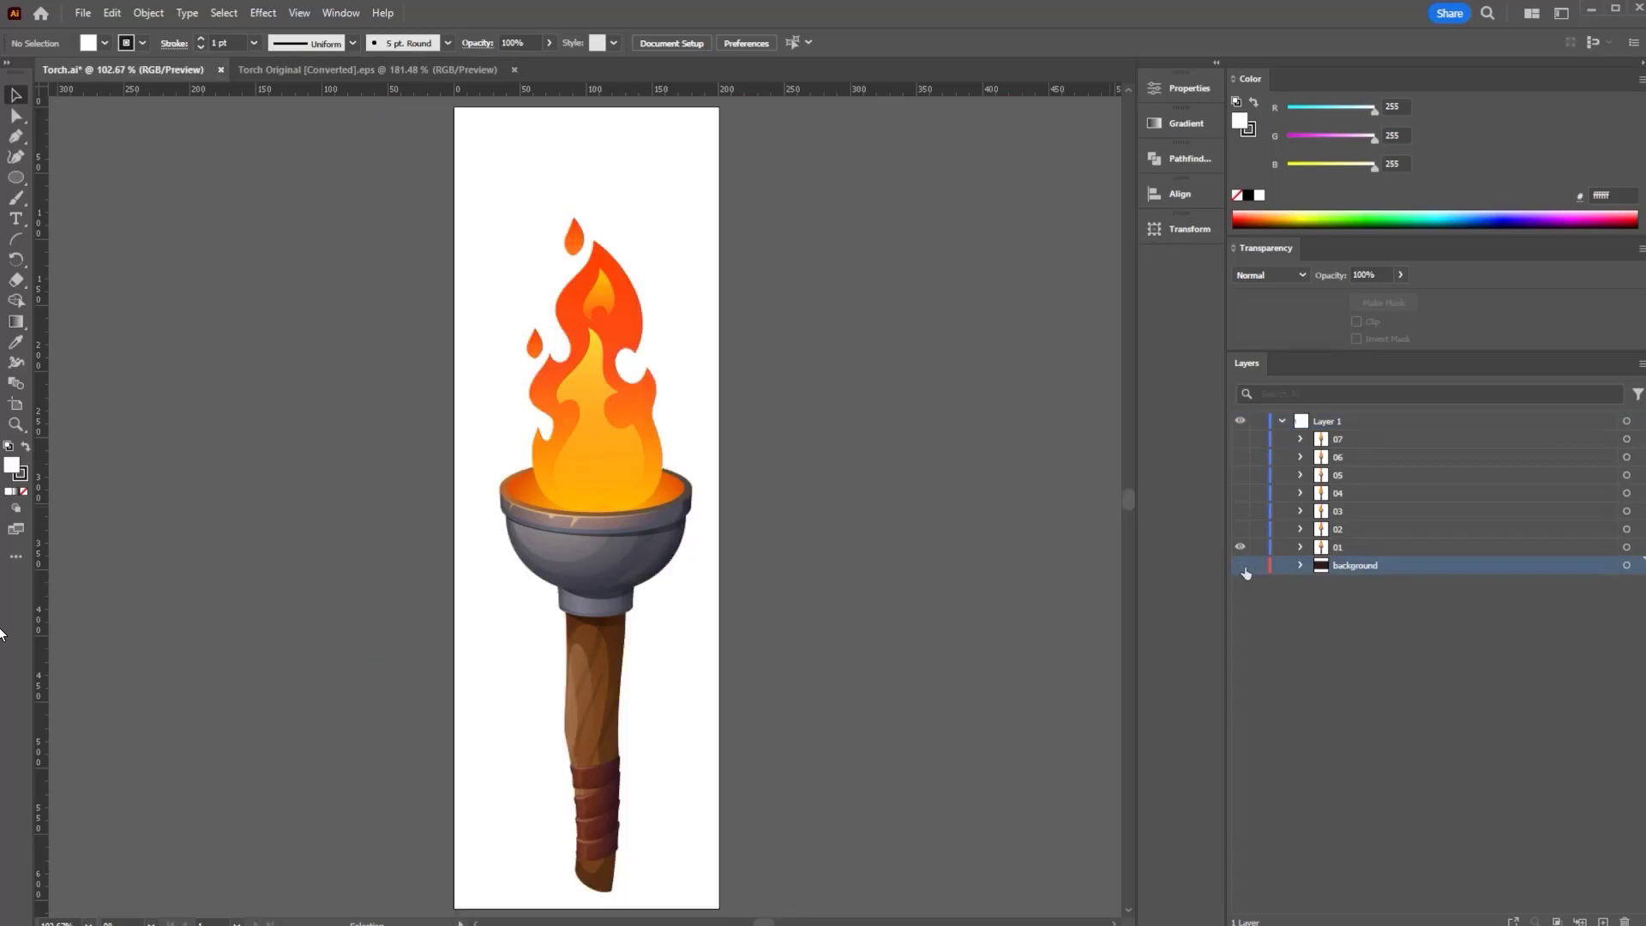
# - Select Torch.ai's frame layers 01 through 07 in the Layers panel
pyautogui.click(1343, 547)
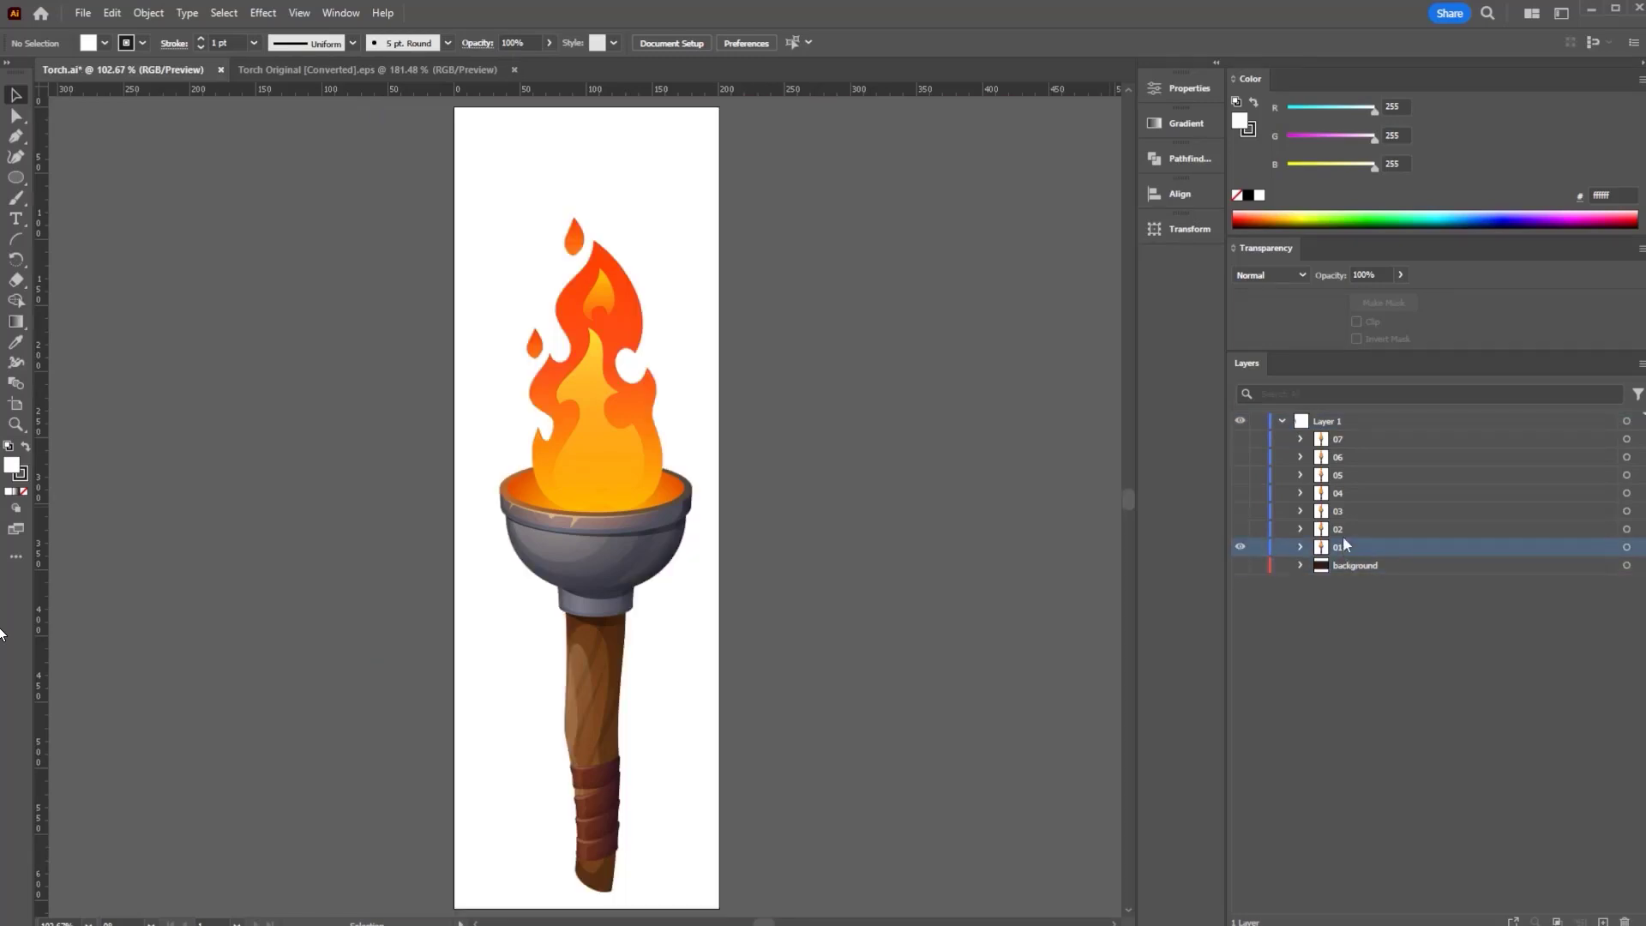
pyautogui.click(1344, 526)
pyautogui.click(1345, 510)
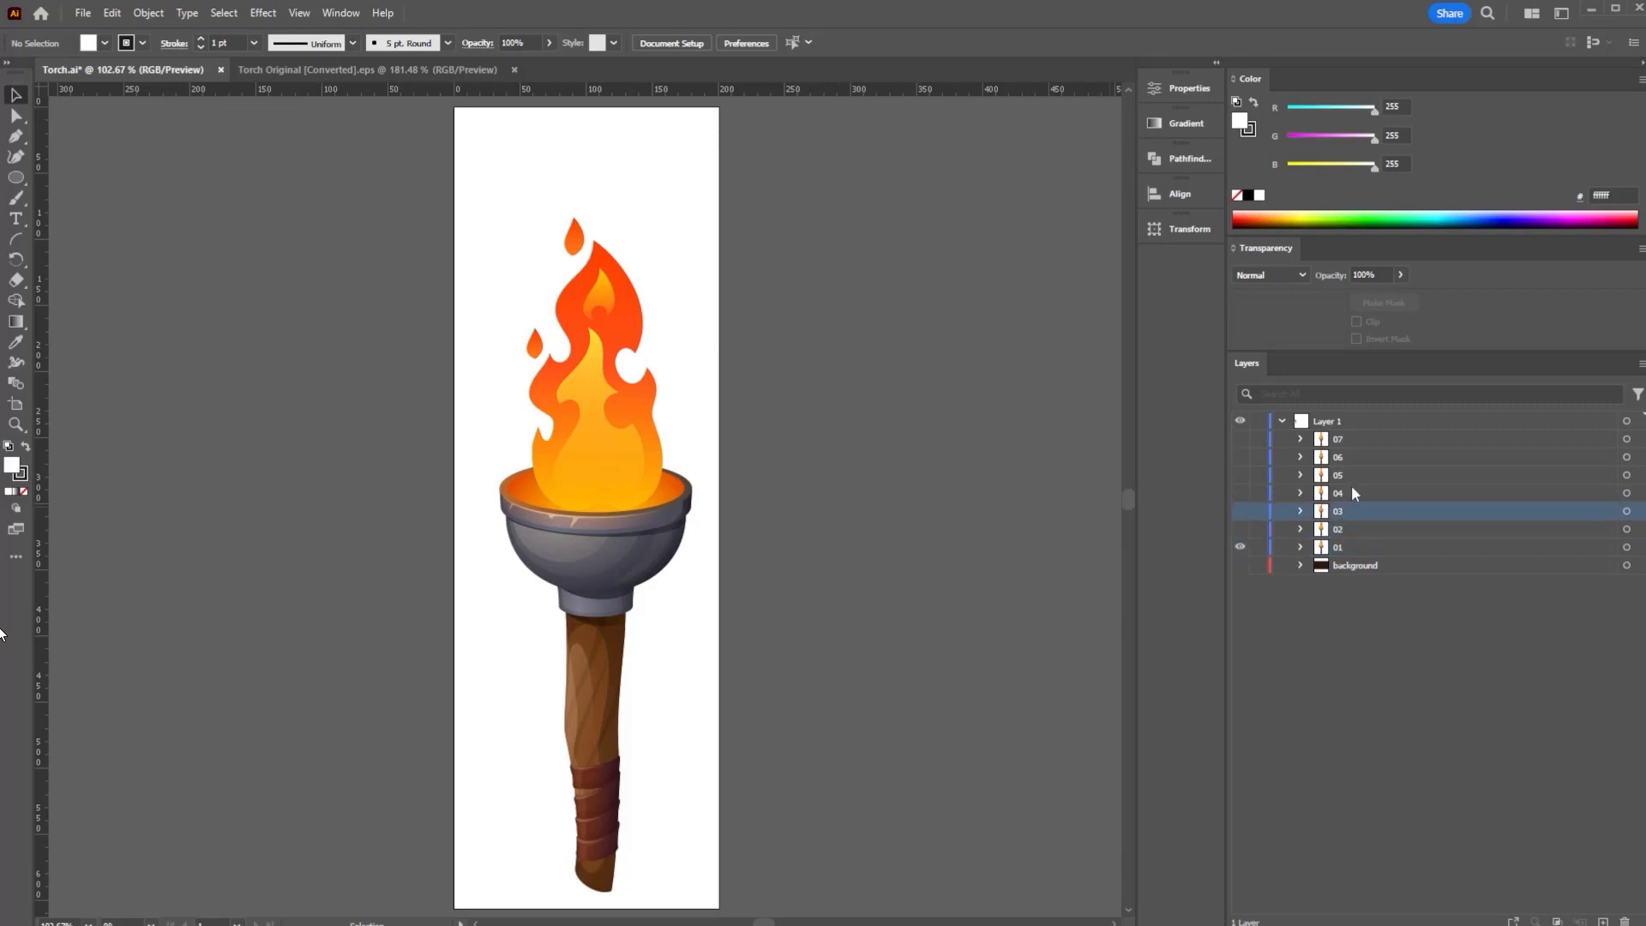
pyautogui.click(1352, 489)
pyautogui.click(1351, 476)
pyautogui.click(1355, 456)
pyautogui.click(1355, 438)
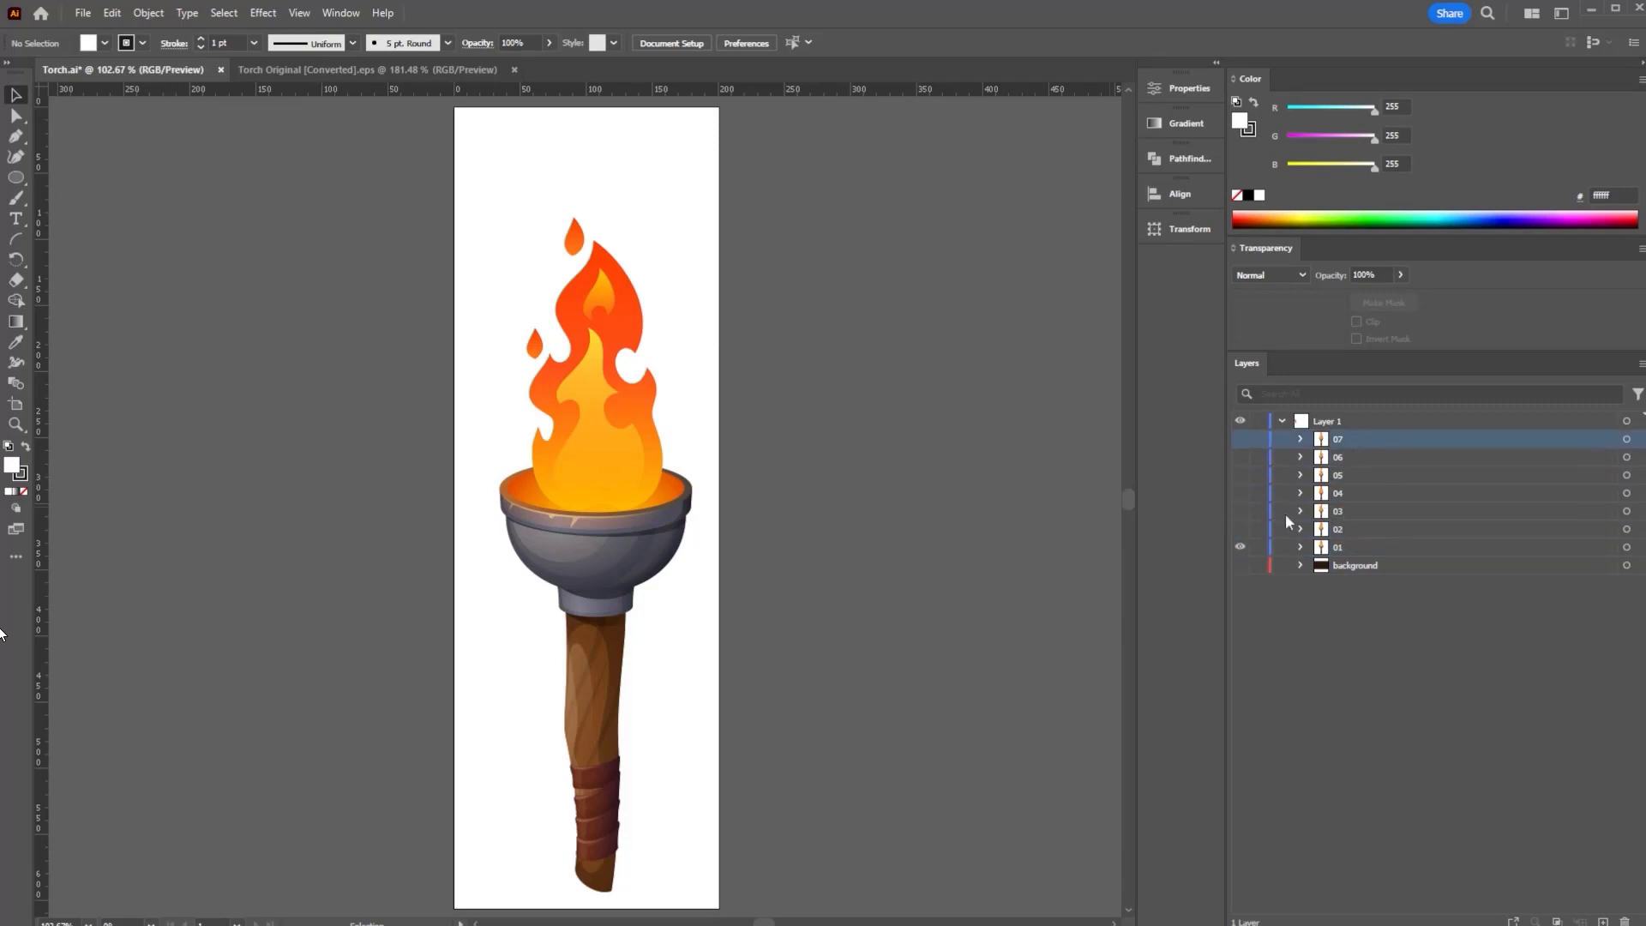
# - Preview the flames of frames 02, 03 and 04 one at a time by toggling visibility
pyautogui.click(1240, 547)
pyautogui.click(1240, 529)
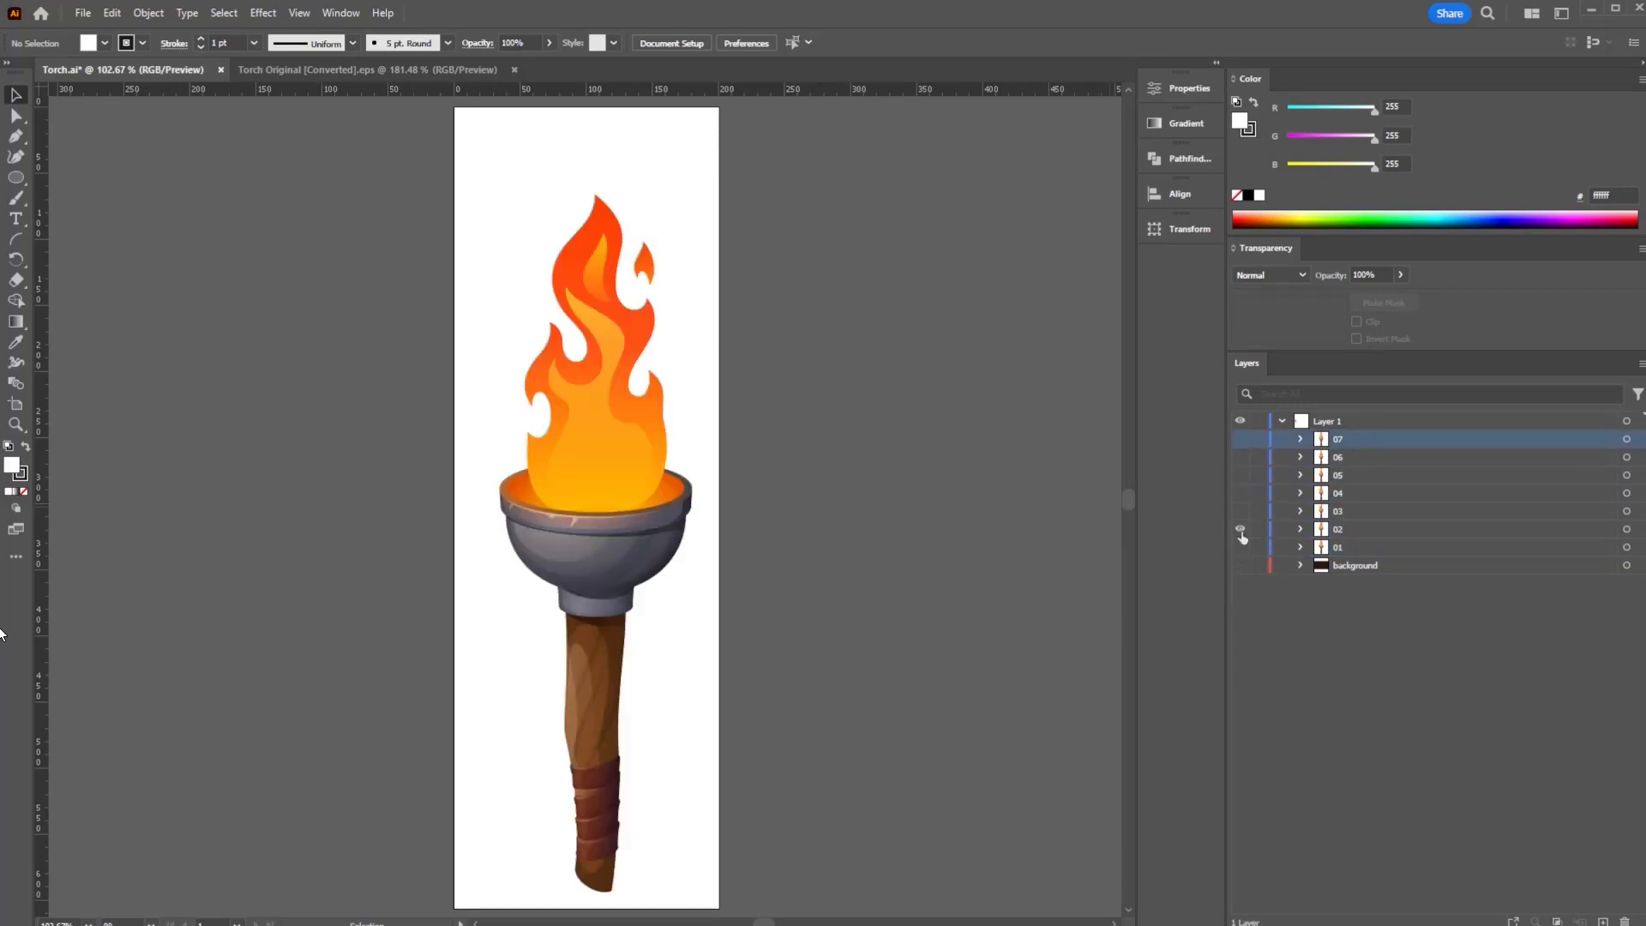
pyautogui.click(1239, 512)
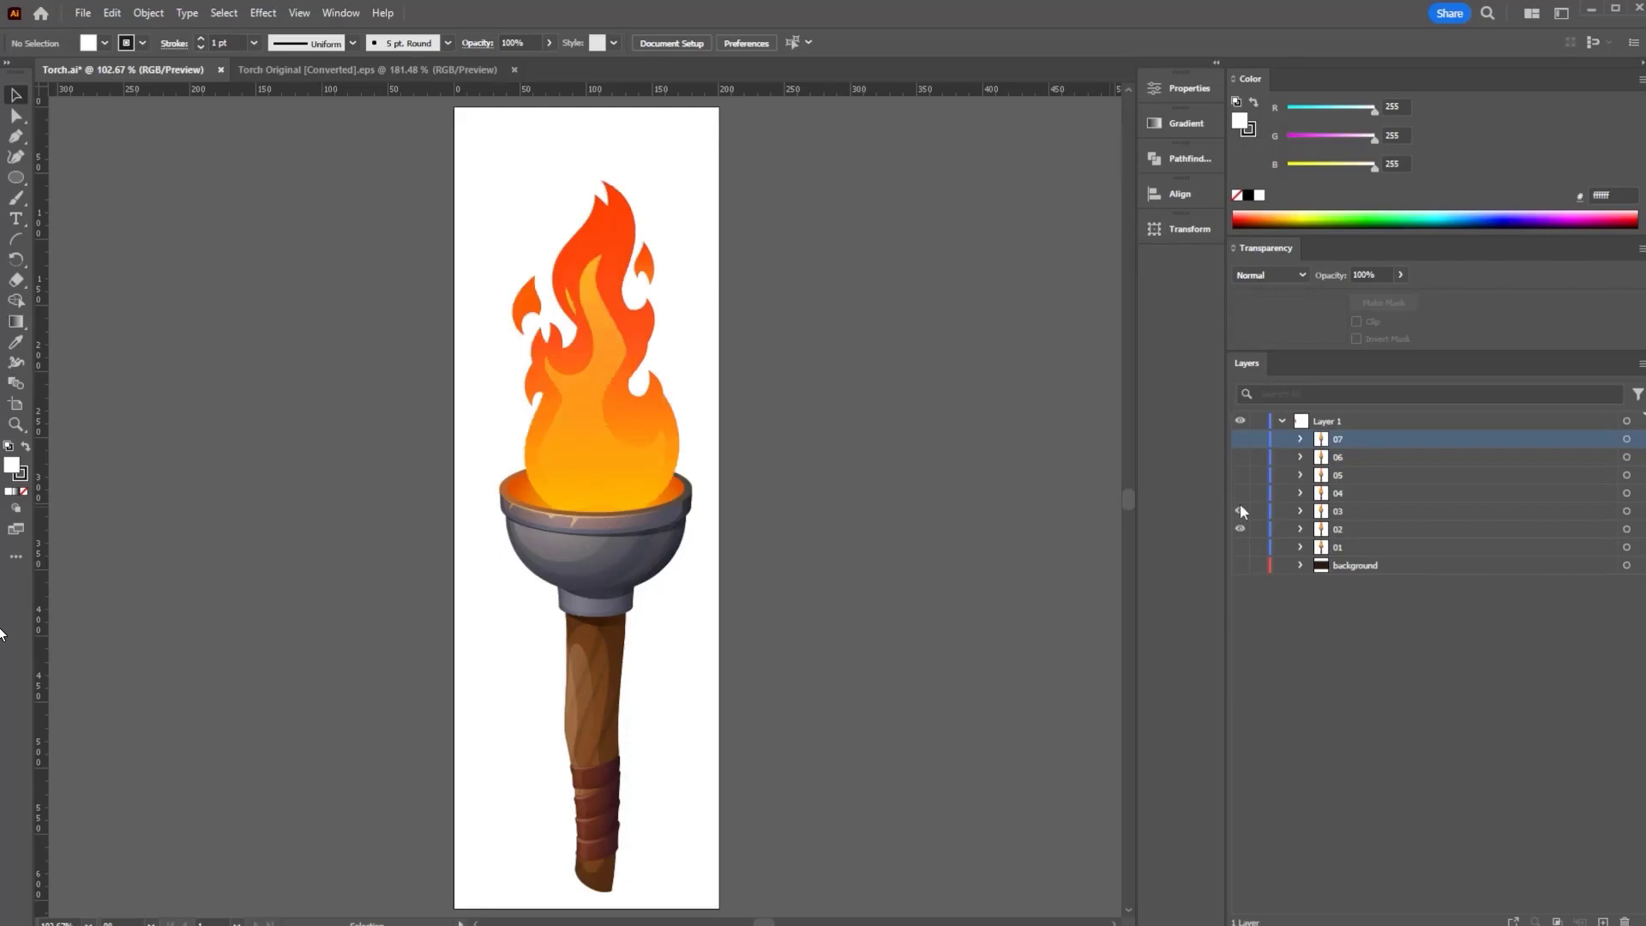
pyautogui.click(1240, 529)
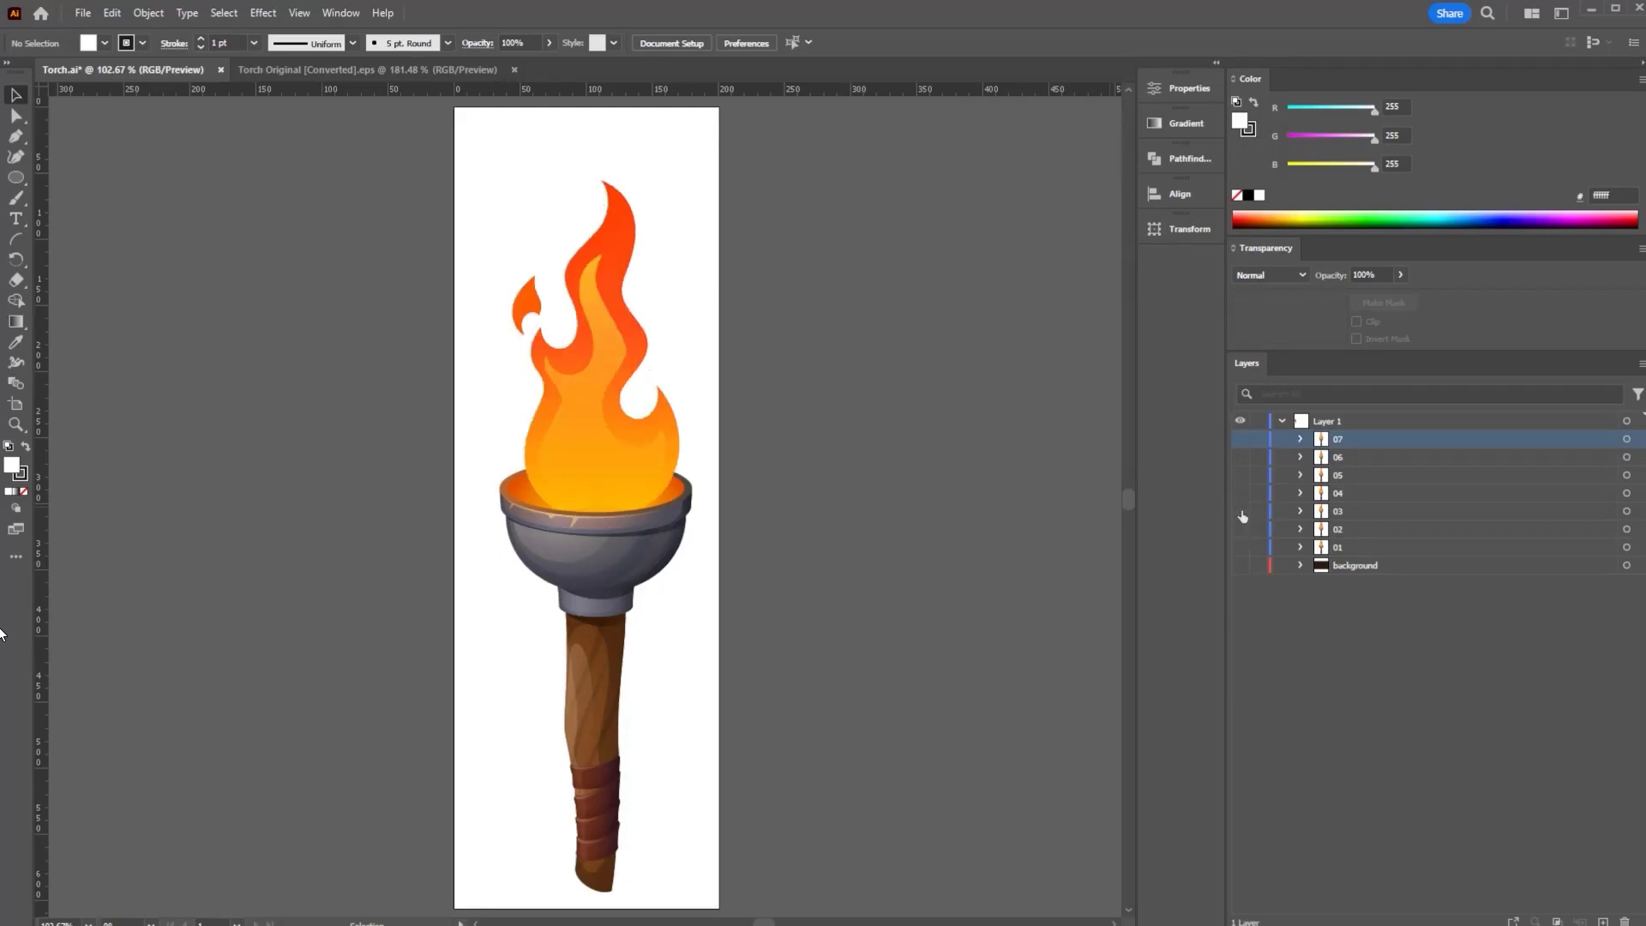
pyautogui.click(1240, 512)
pyautogui.click(1241, 493)
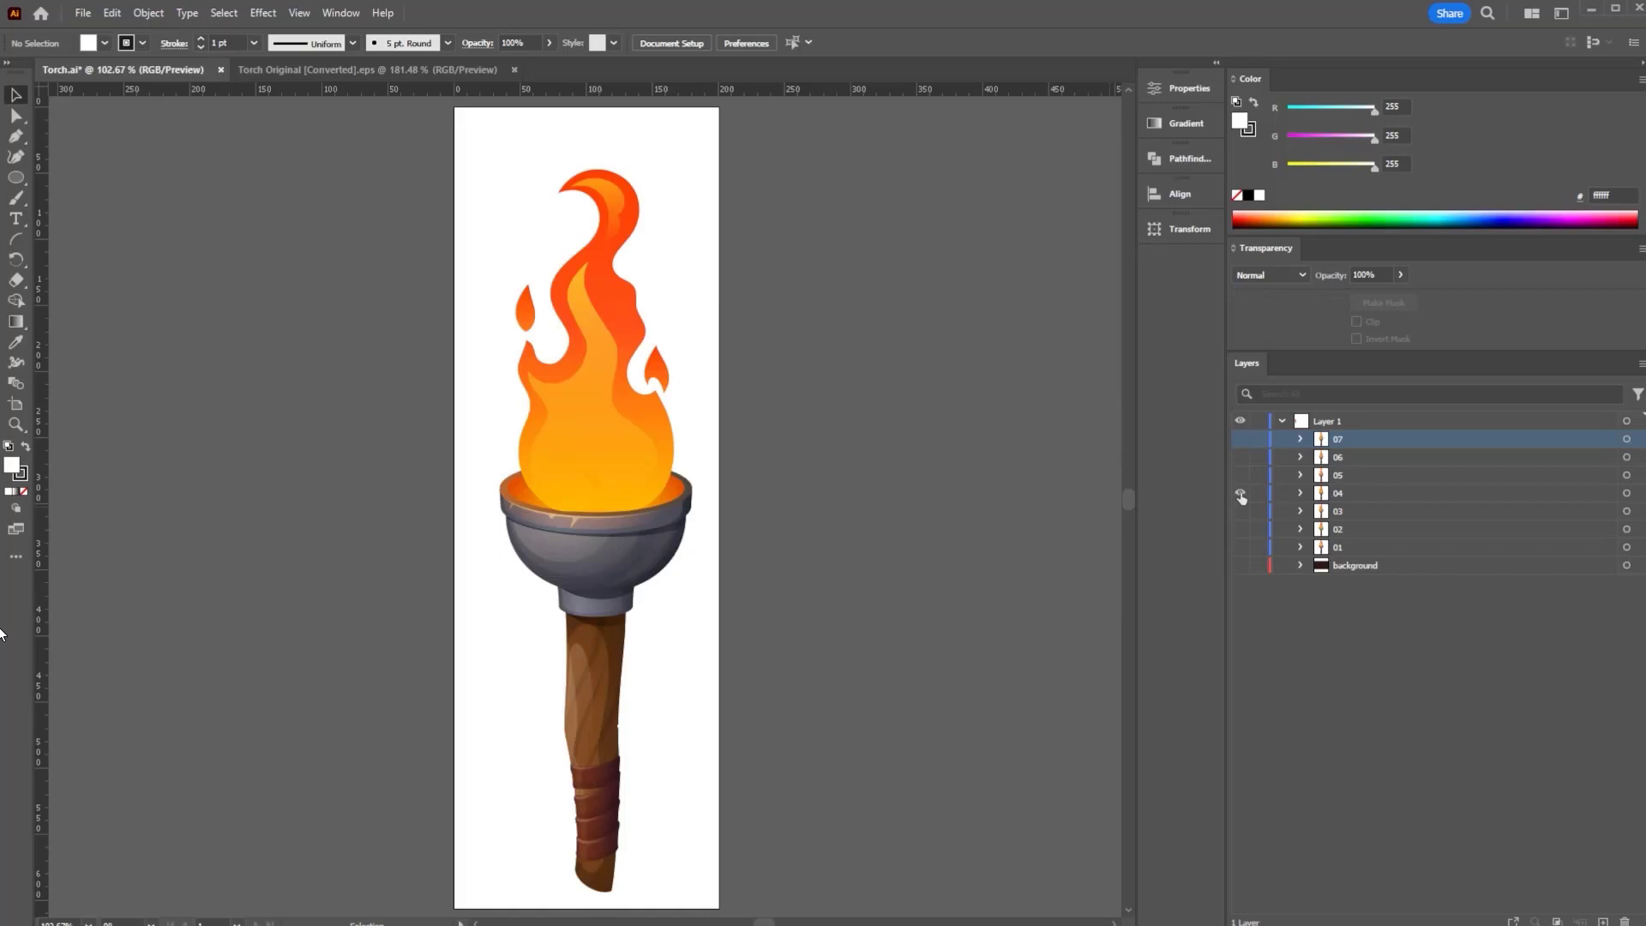
pyautogui.click(1241, 494)
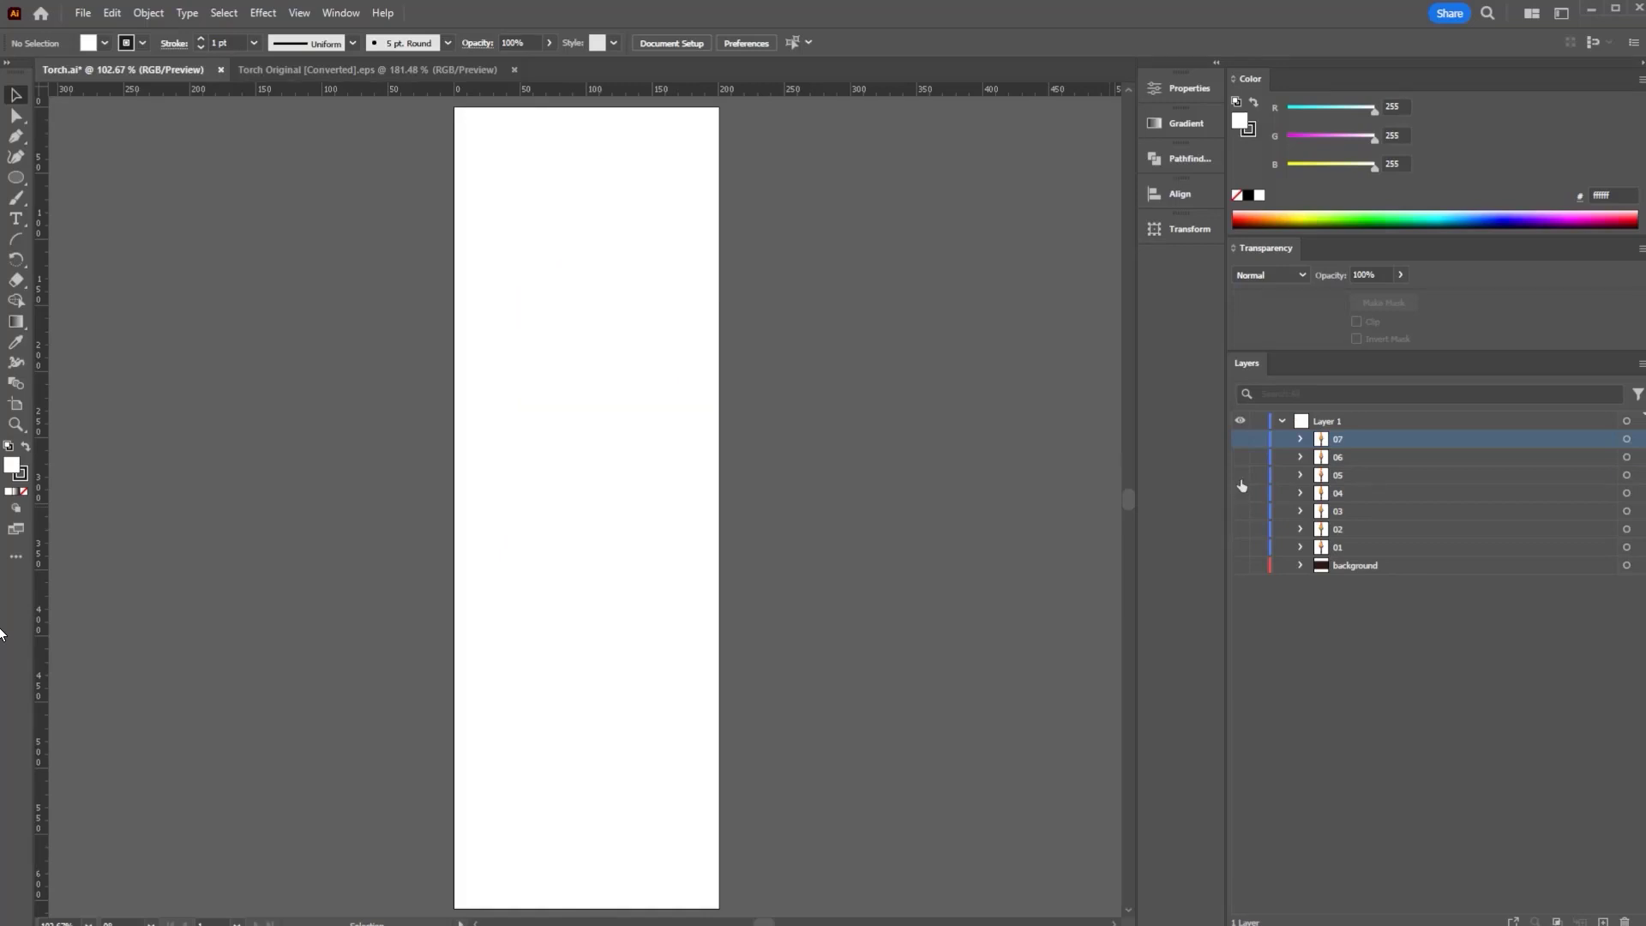
# - Preview frames 05–07, restore frame 01, and return to the Torch Original [Converted].eps document
pyautogui.click(1240, 475)
pyautogui.click(1241, 475)
pyautogui.click(1240, 457)
pyautogui.click(1241, 457)
pyautogui.click(1241, 439)
pyautogui.click(1240, 439)
pyautogui.click(1241, 547)
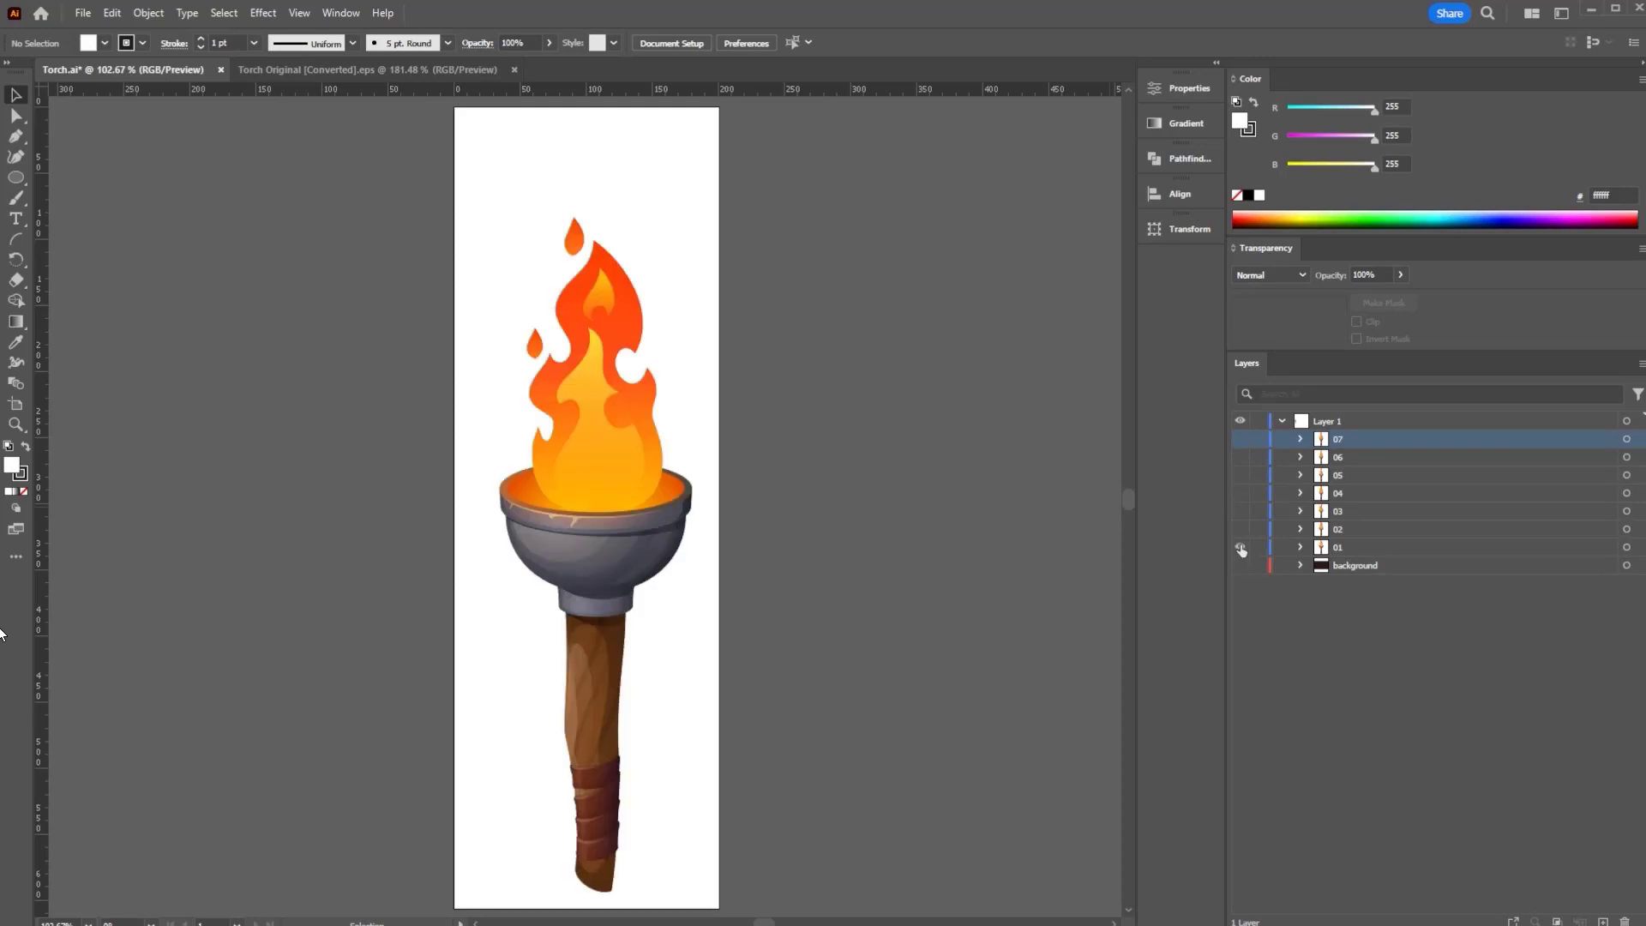
pyautogui.click(368, 71)
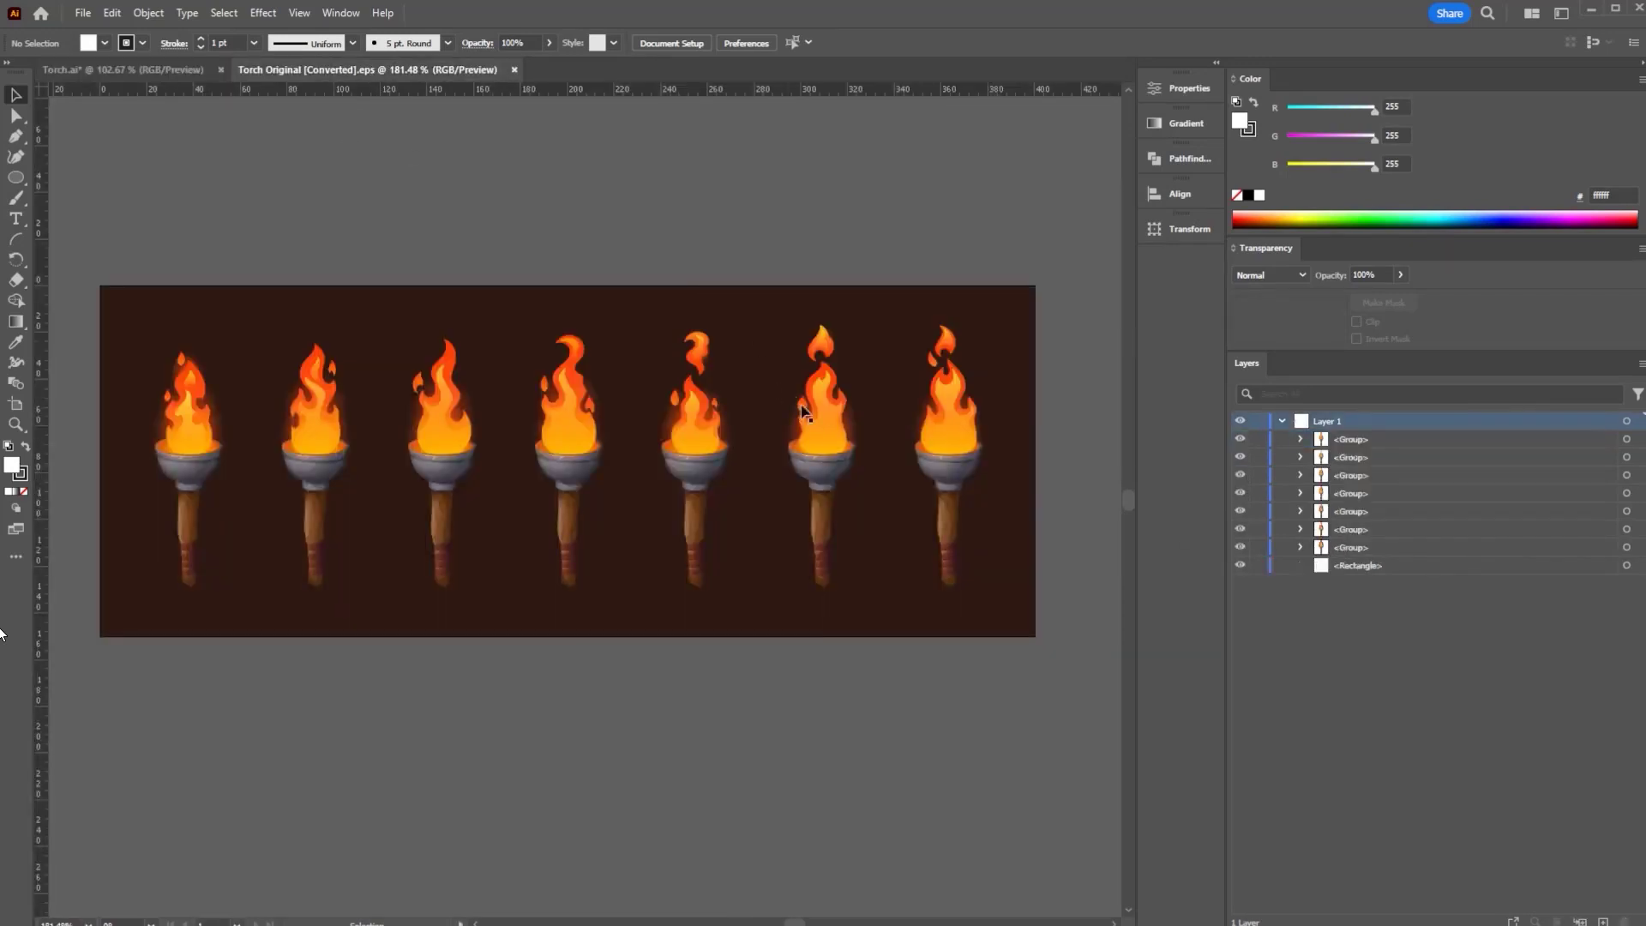
# - Drag torches two through seven onto the first torch so all seven stack
pyautogui.click(316, 468)
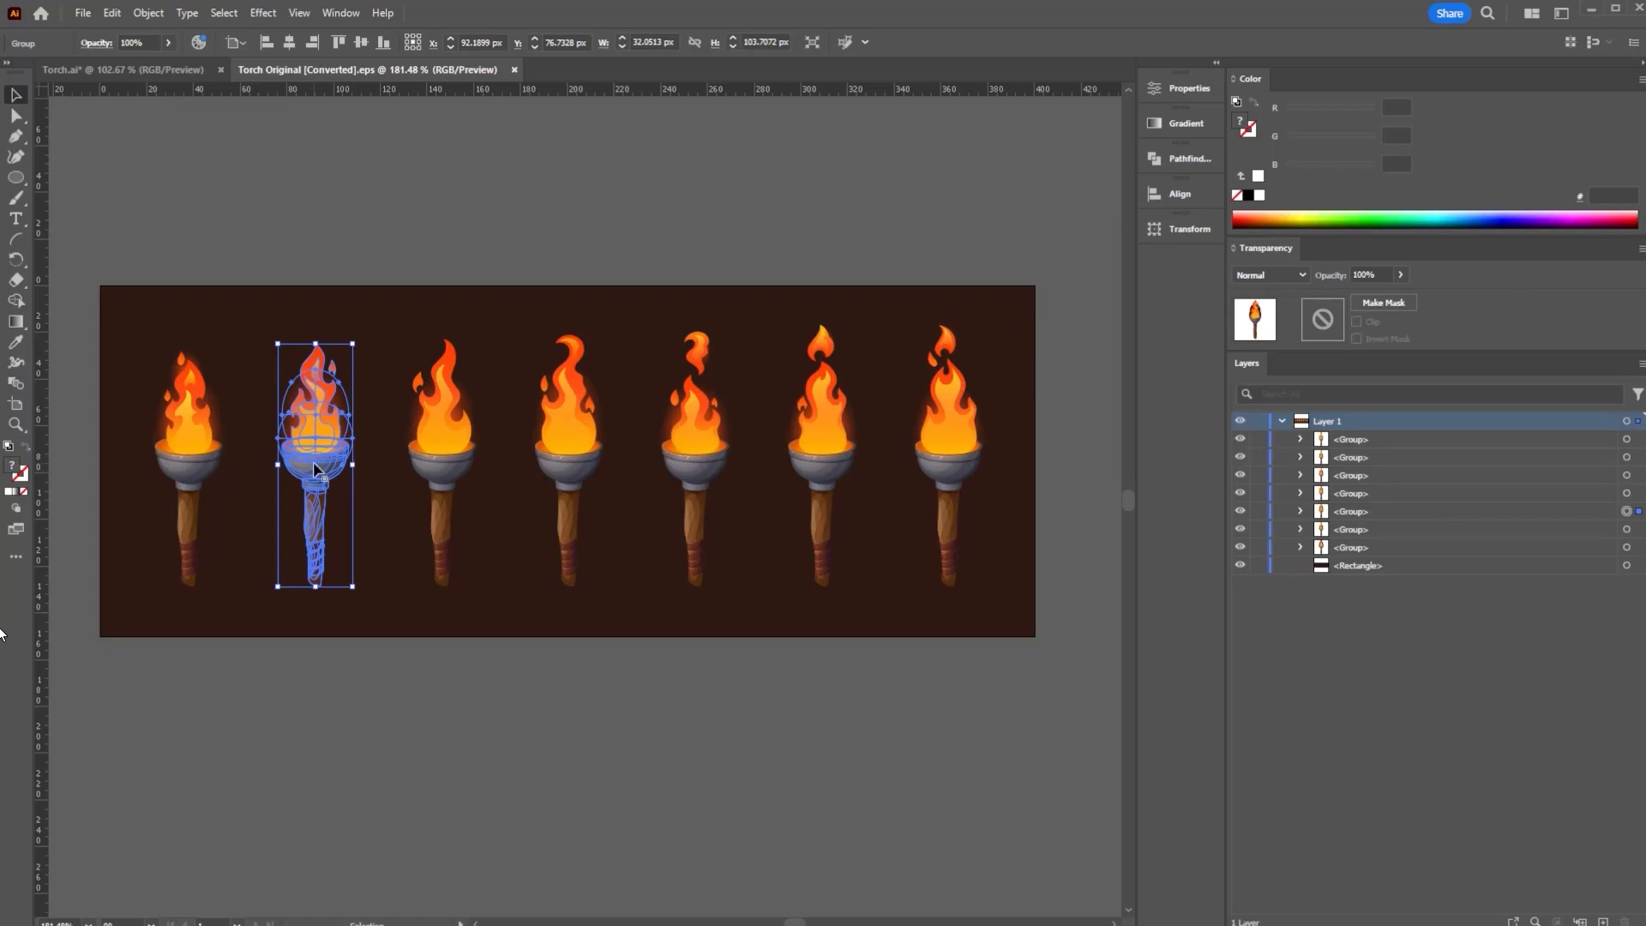
pyautogui.moveTo(321, 471); pyautogui.dragTo(188, 466)
pyautogui.moveTo(451, 476); pyautogui.dragTo(187, 472)
pyautogui.moveTo(574, 483); pyautogui.dragTo(191, 467)
pyautogui.moveTo(699, 470); pyautogui.dragTo(191, 469)
pyautogui.click(829, 468)
pyautogui.moveTo(828, 468); pyautogui.dragTo(194, 468)
pyautogui.moveTo(978, 473); pyautogui.dragTo(220, 472)
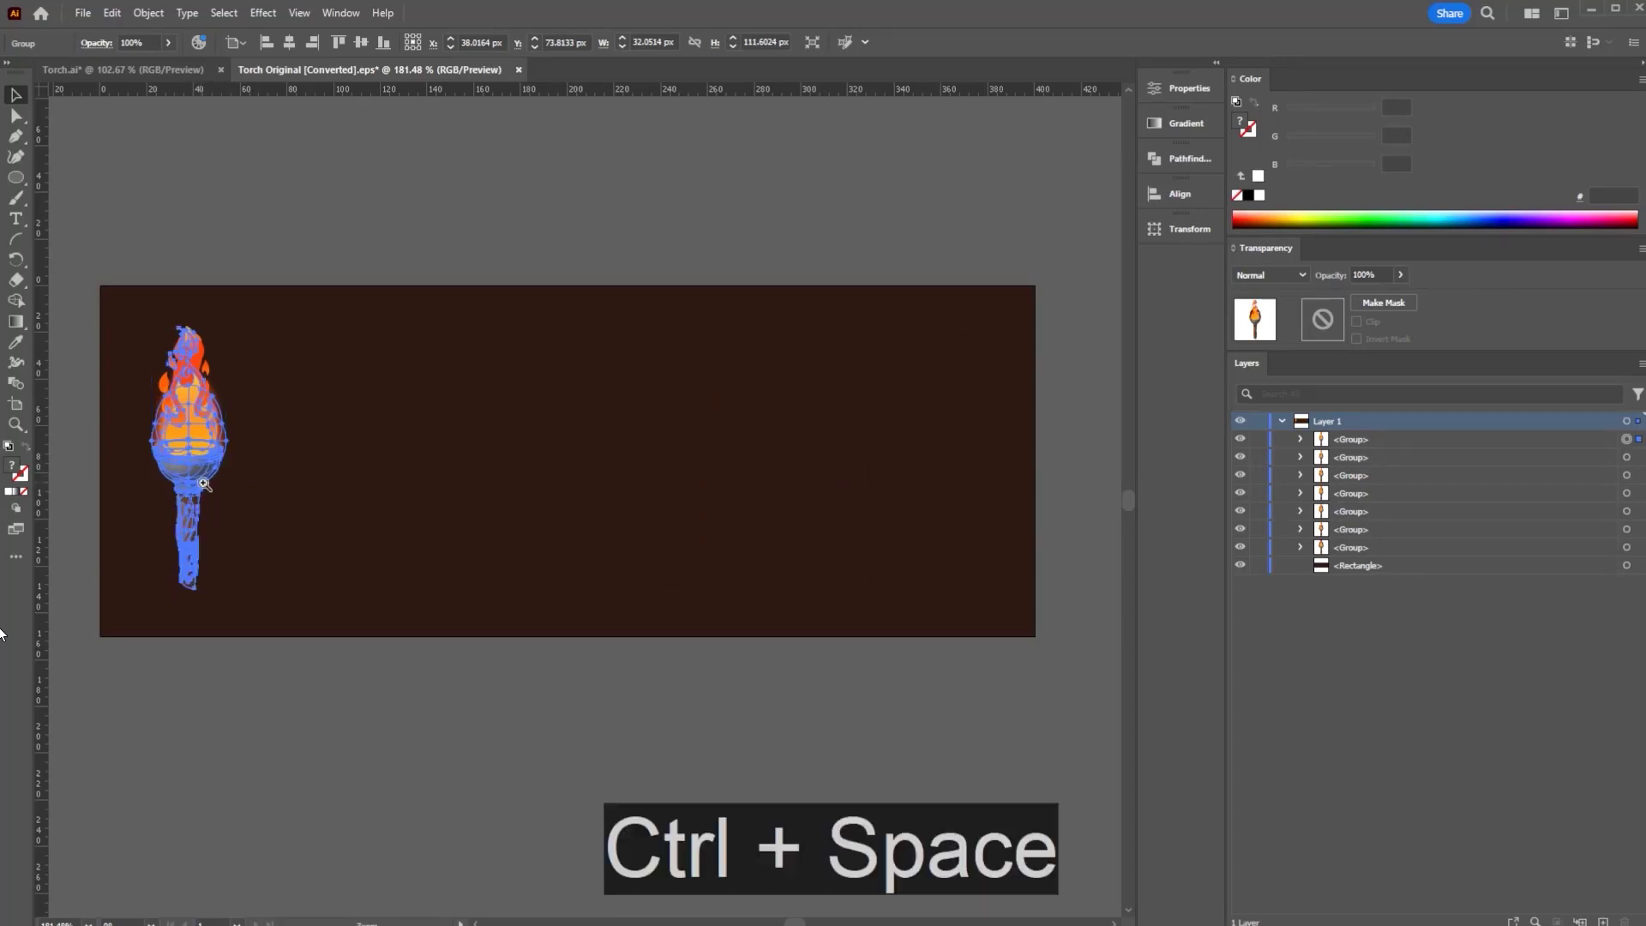
# - Zoom in on the stacked torch and hide every torch group except the bottom one
pyautogui.keyDown('ctrl'); pyautogui.click(195, 477); pyautogui.keyUp('ctrl')
pyautogui.moveTo(291, 470); pyautogui.dragTo(520, 454)
pyautogui.moveTo(326, 499); pyautogui.dragTo(706, 423)
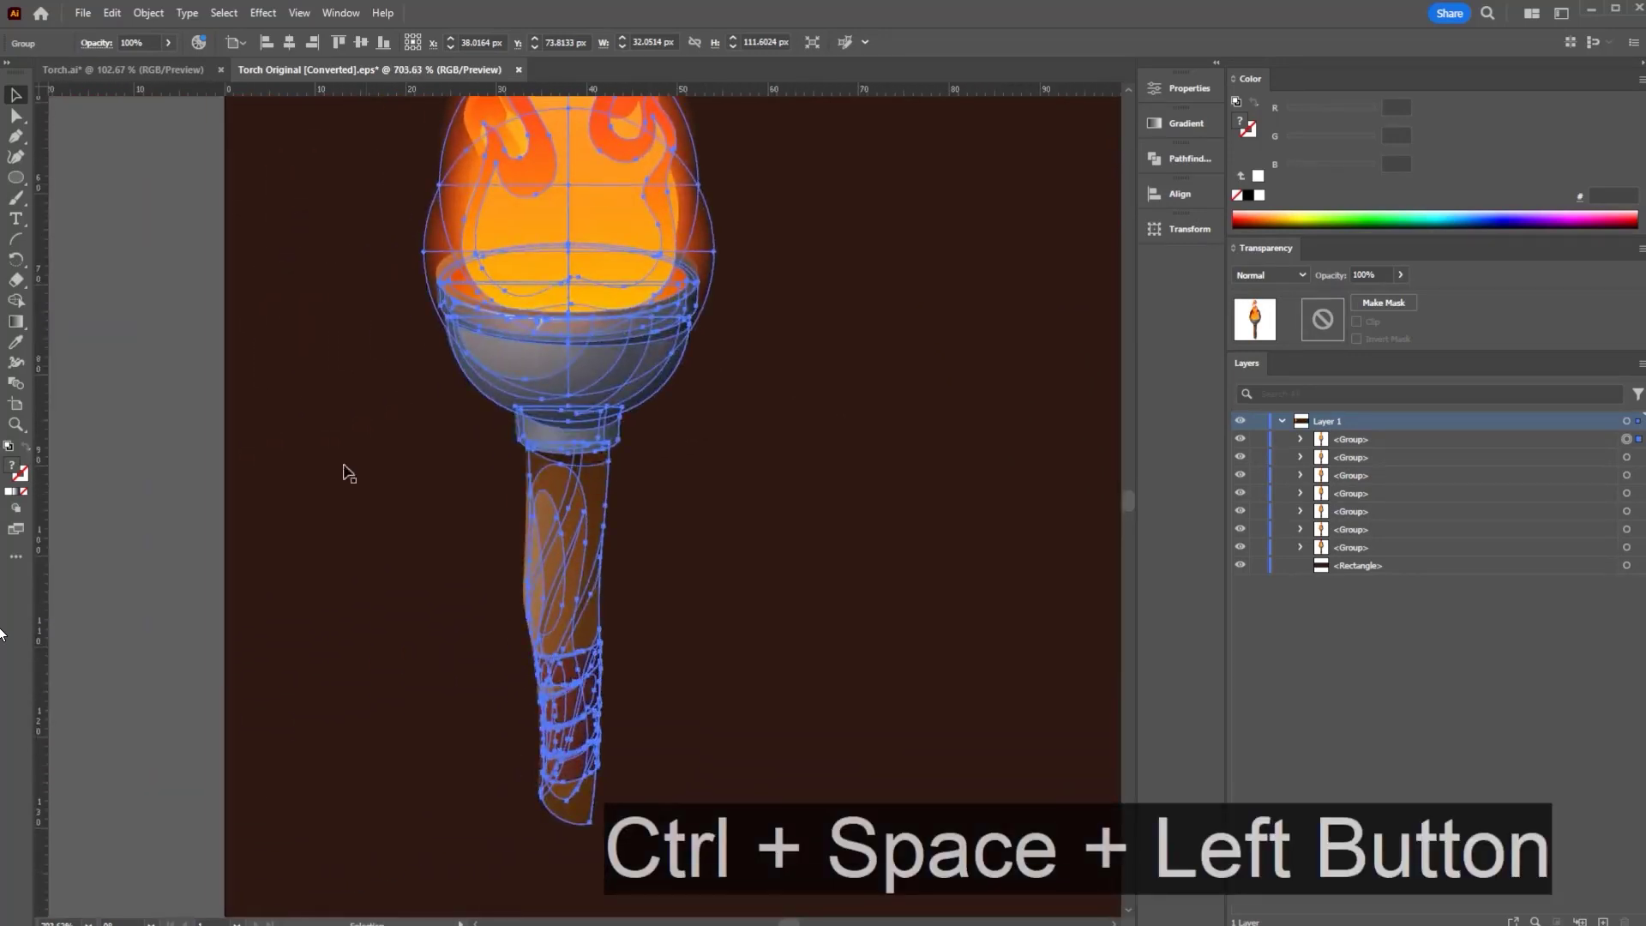
pyautogui.moveTo(1241, 457); pyautogui.dragTo(1240, 529)
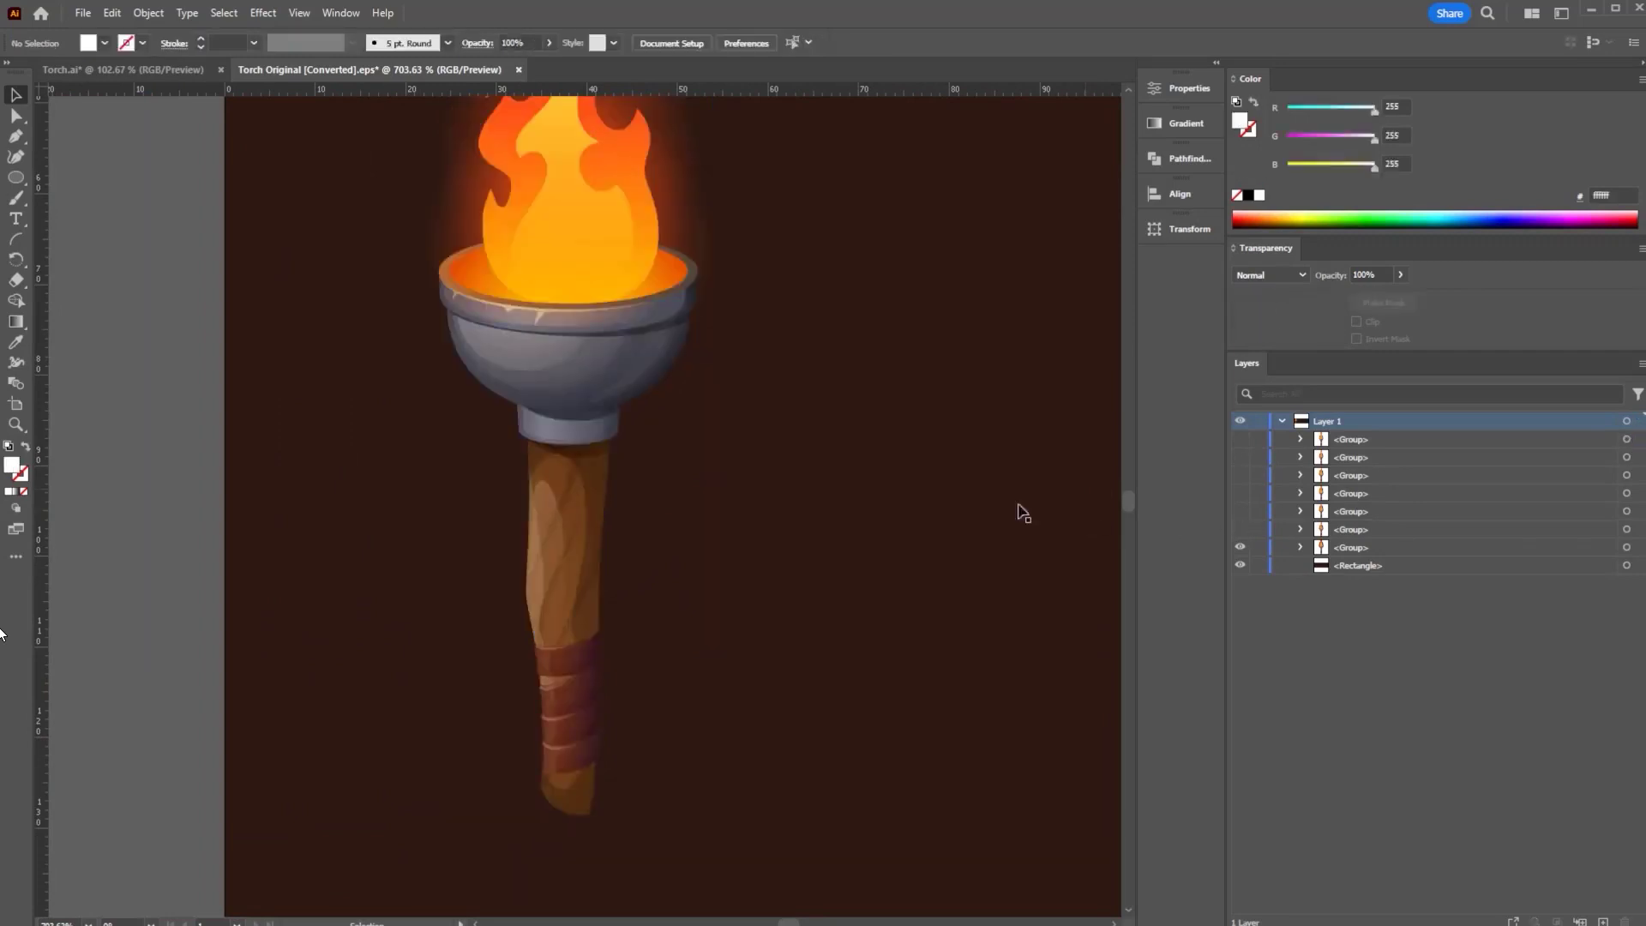
pyautogui.click(1242, 549)
pyautogui.moveTo(1241, 545); pyautogui.dragTo(1243, 534)
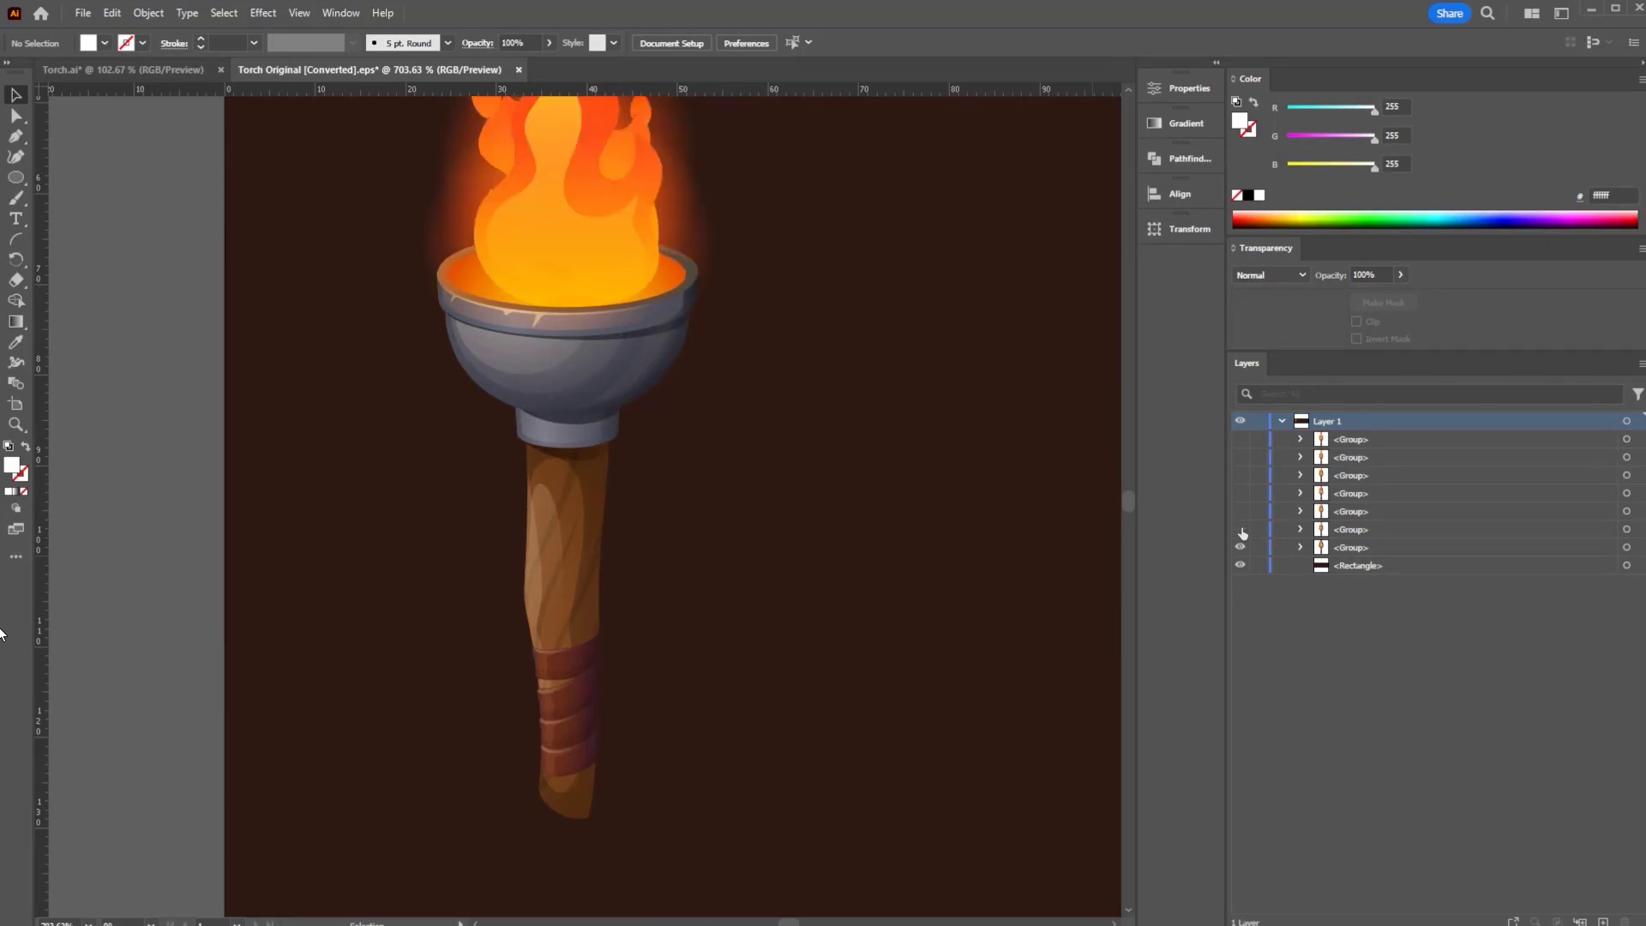
pyautogui.click(1241, 531)
# - Rename the two bottom torch groups (01, 02) and make group 02 visible
pyautogui.click(1351, 549)
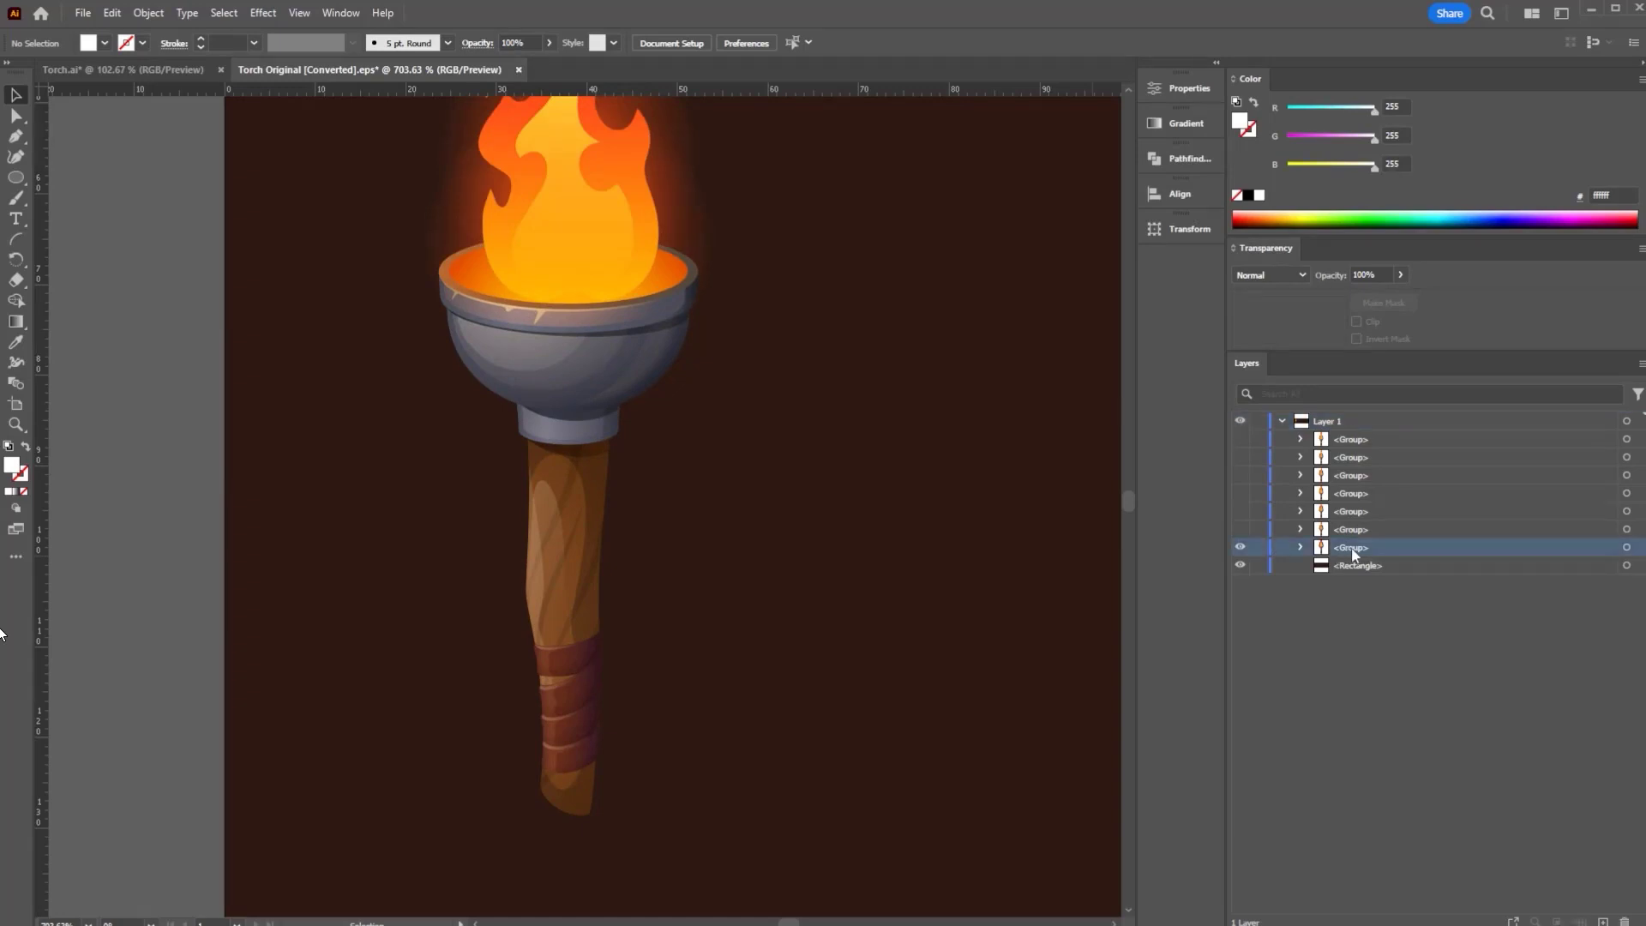
pyautogui.doubleClick(1352, 550)
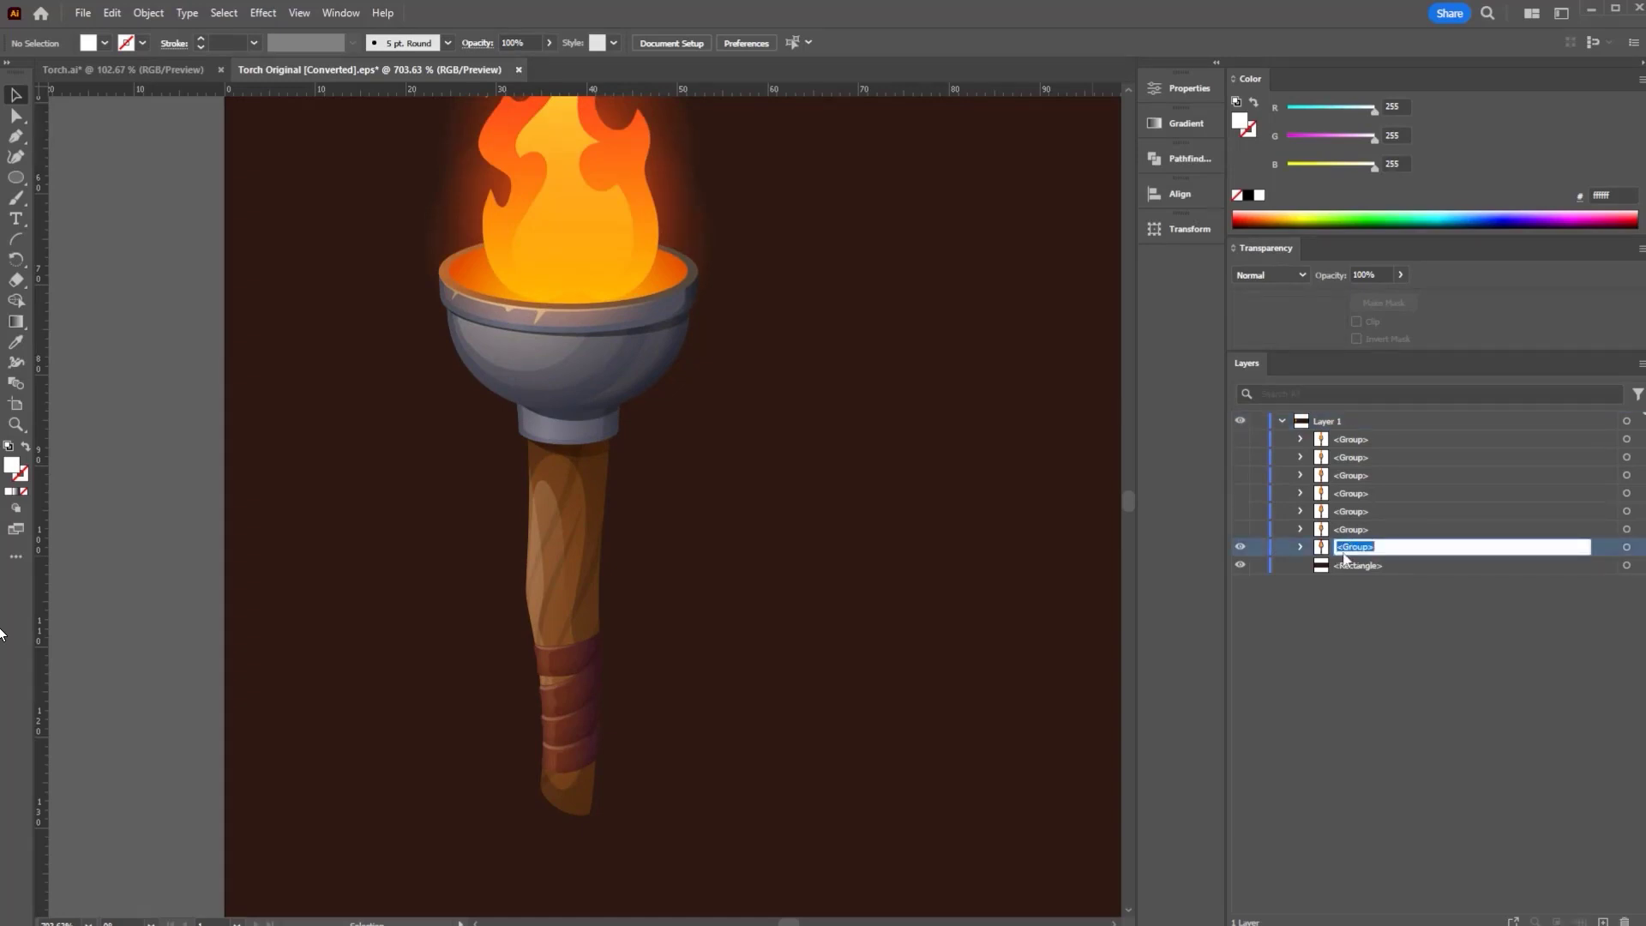
pyautogui.write('10')
pyautogui.press('Return')
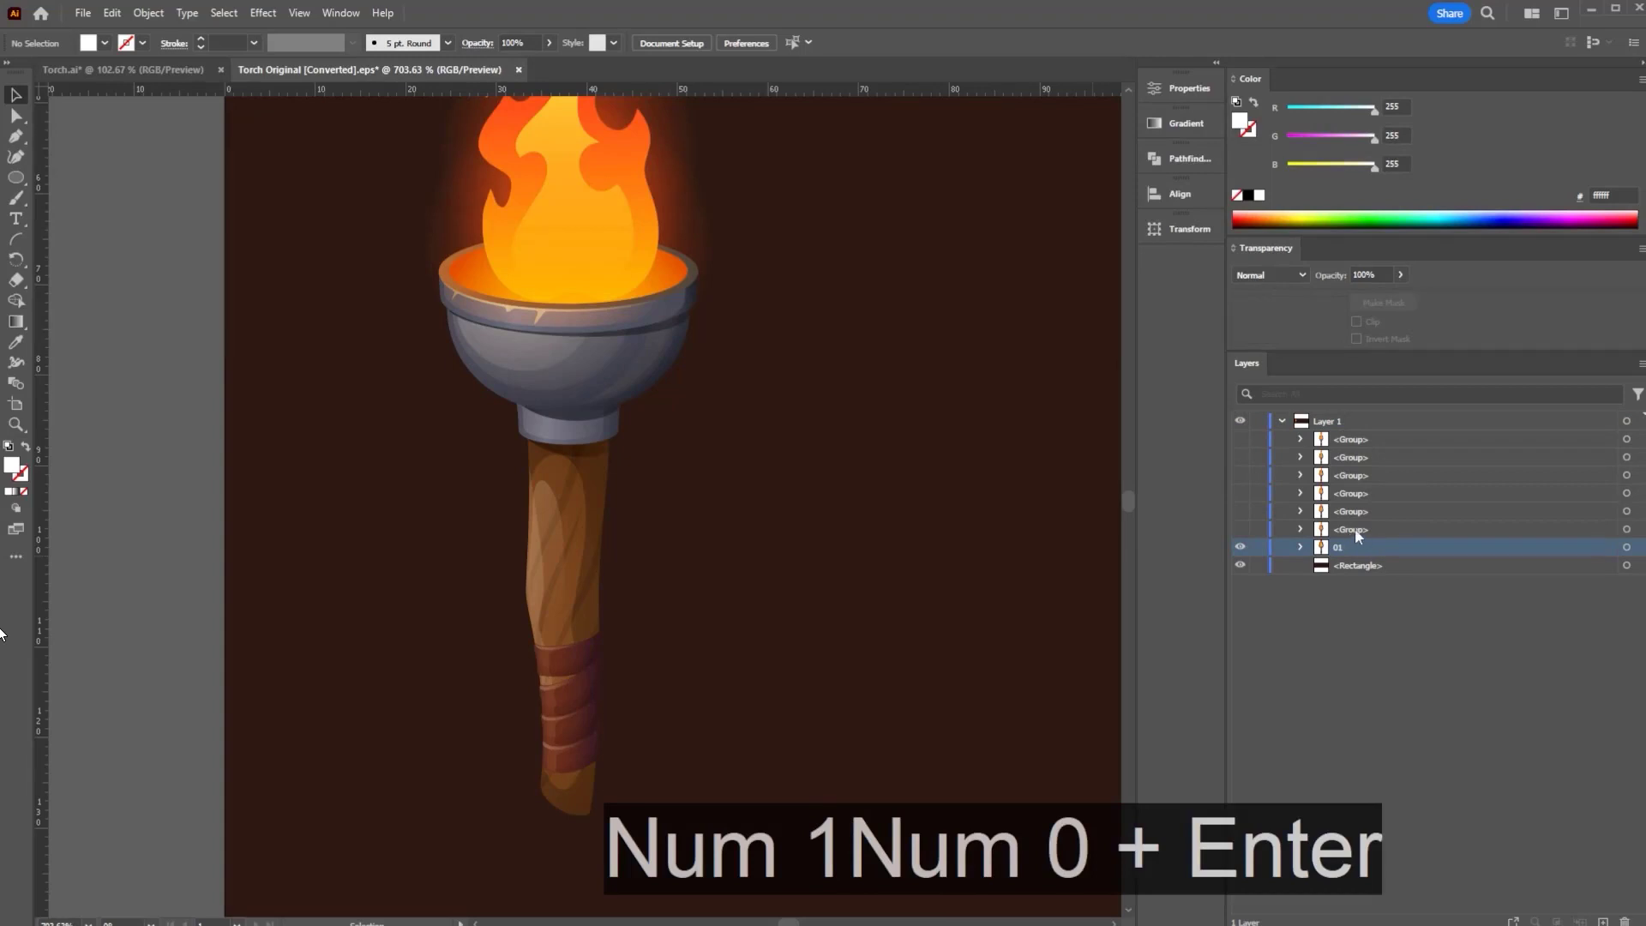
pyautogui.click(1355, 530)
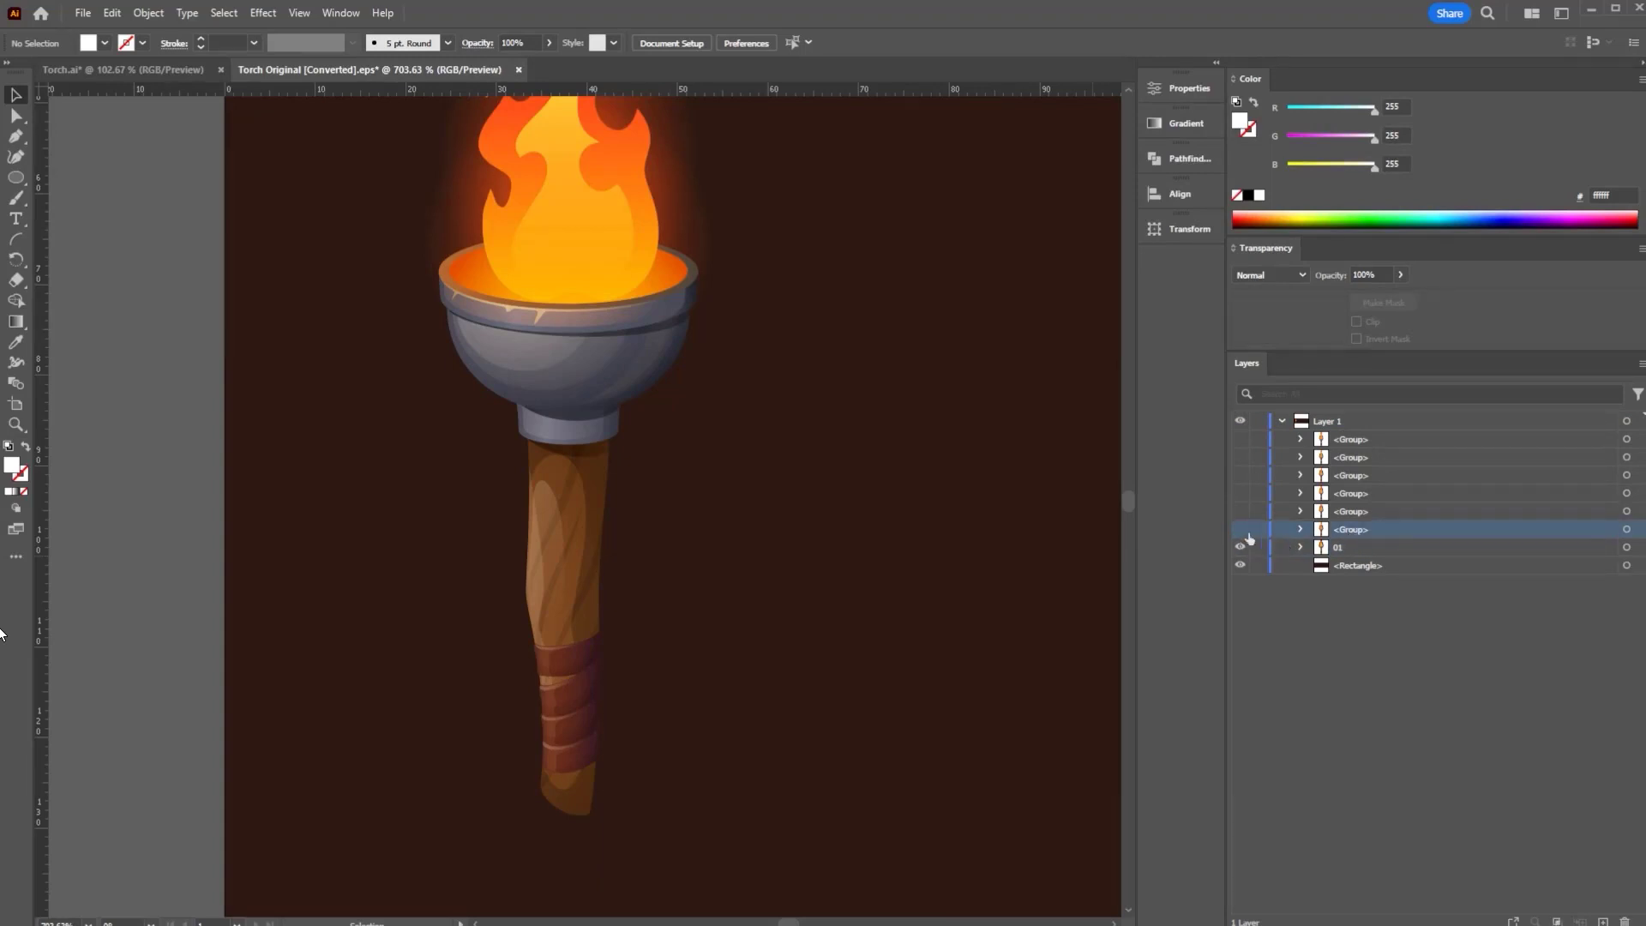
pyautogui.click(1241, 530)
pyautogui.doubleClick(1356, 529)
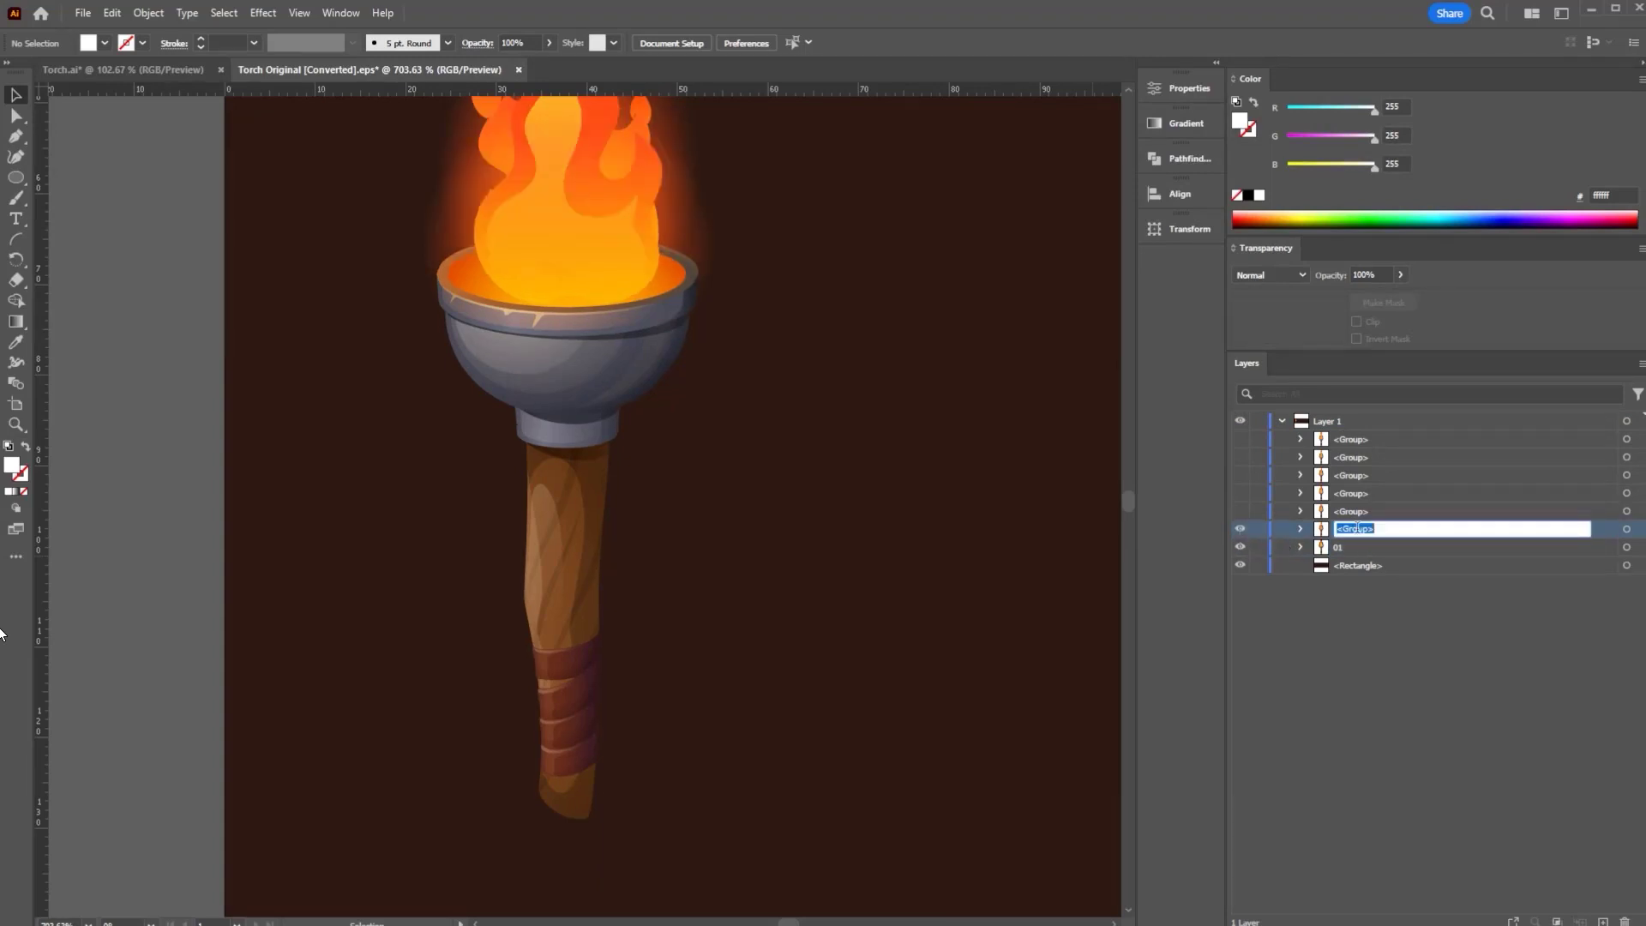
pyautogui.write('02')
pyautogui.press('Return')
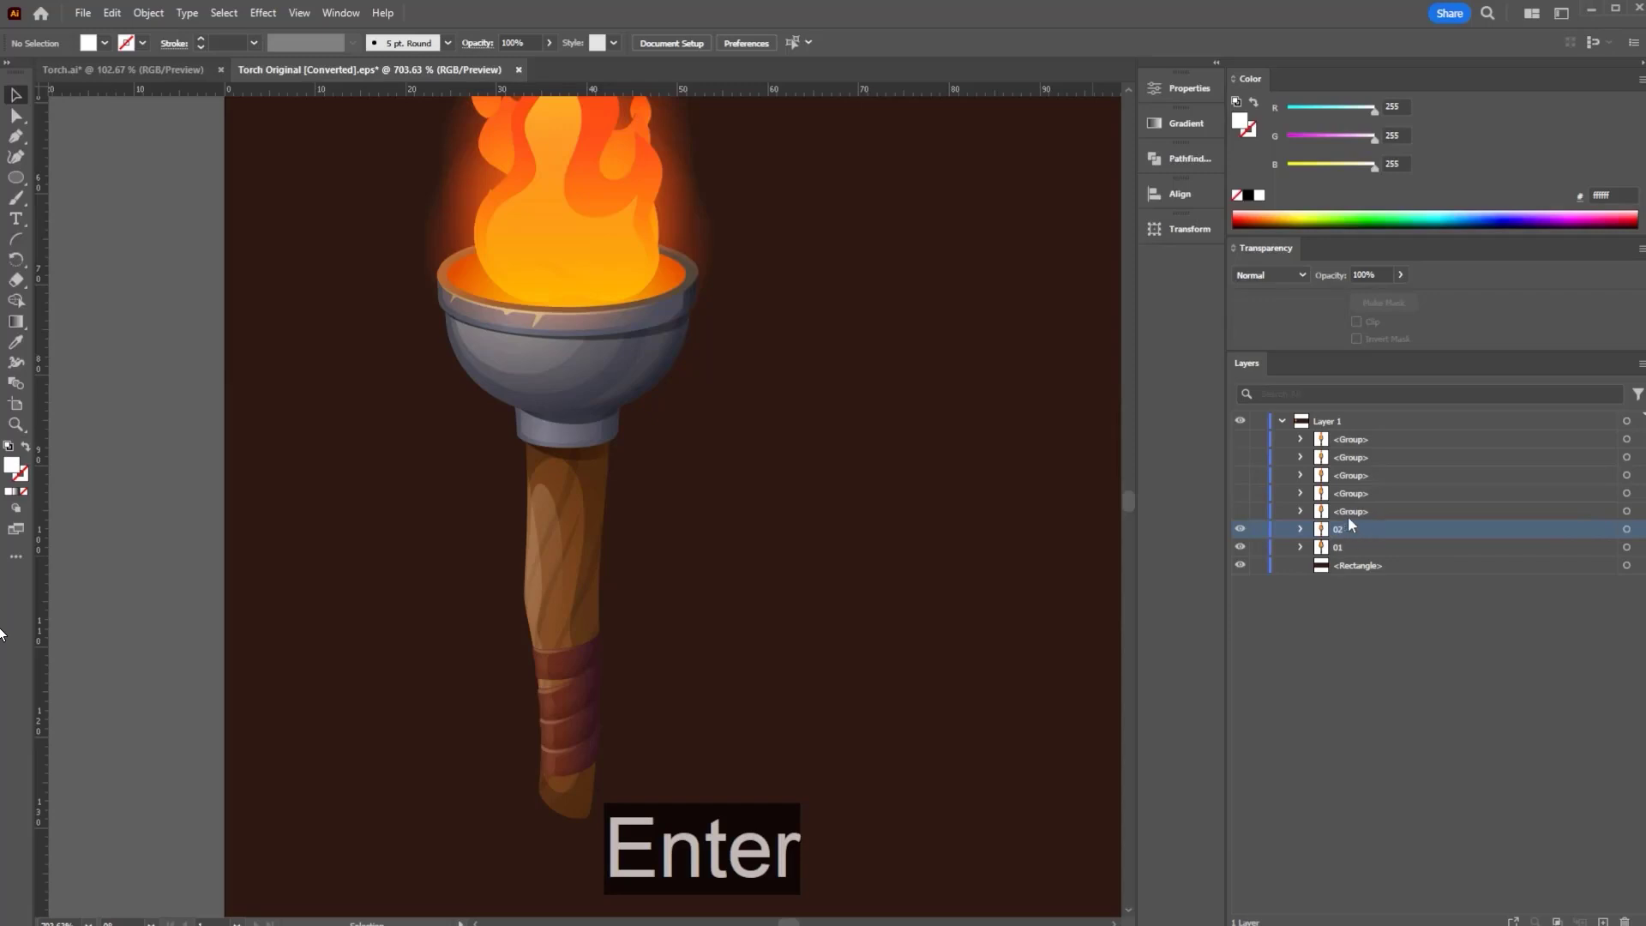
# - Rename the remaining torch groups 03, 04, 05, 06 and 07, then select layer 02
pyautogui.doubleClick(1356, 511)
pyautogui.write('03')
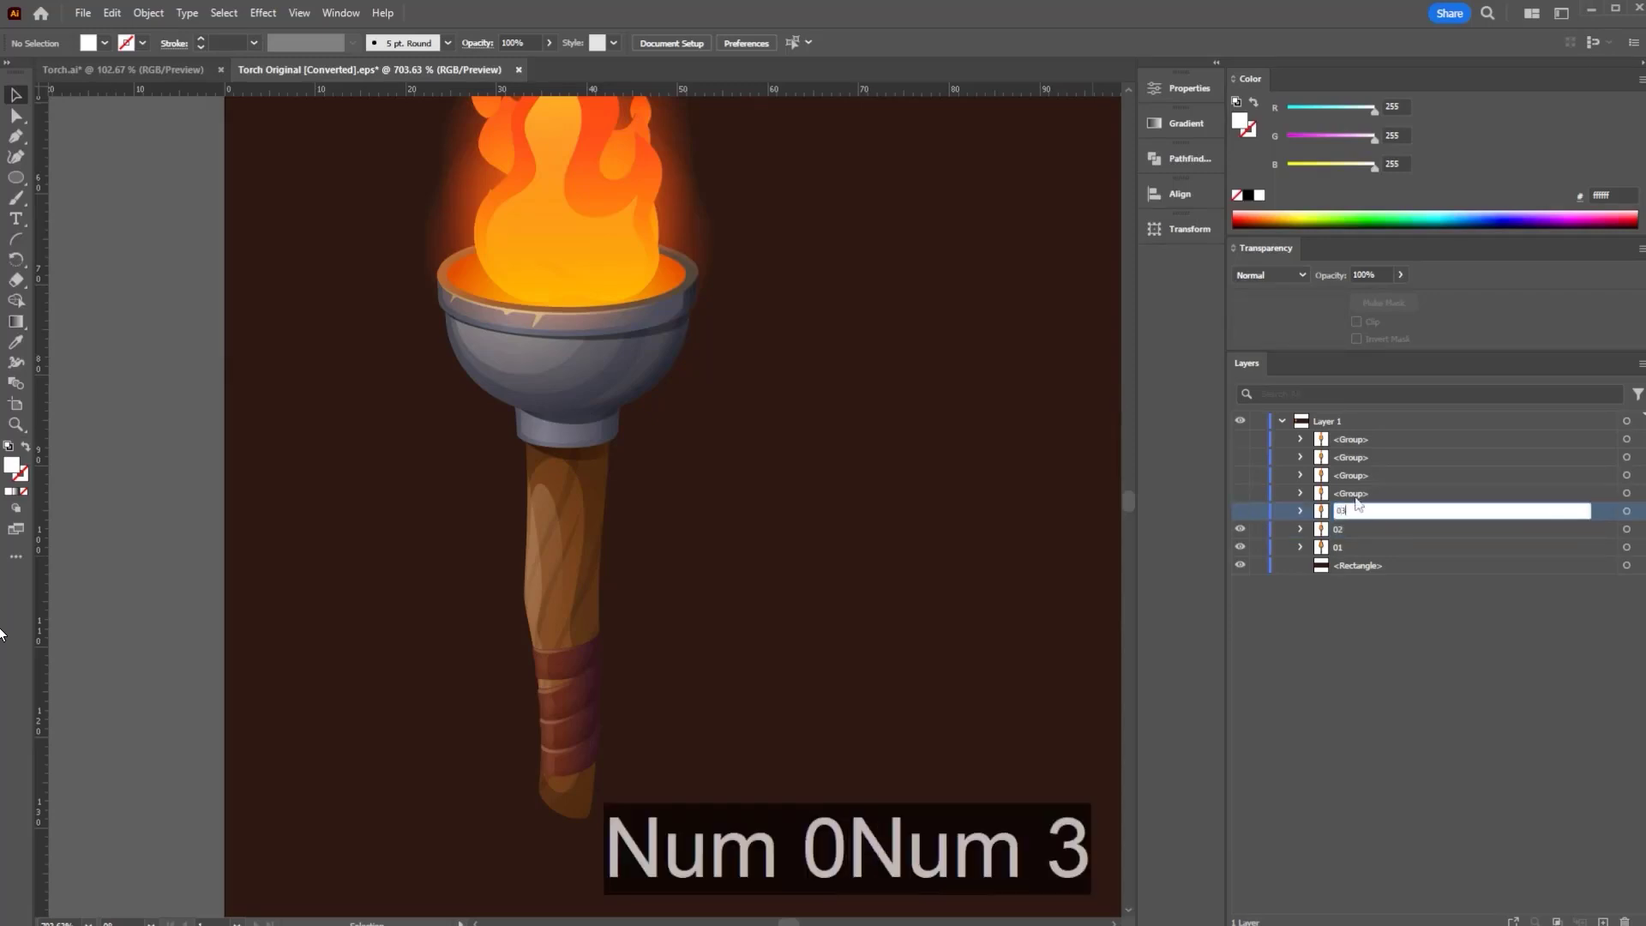
pyautogui.doubleClick(1356, 493)
pyautogui.write('04')
pyautogui.doubleClick(1356, 475)
pyautogui.write('05')
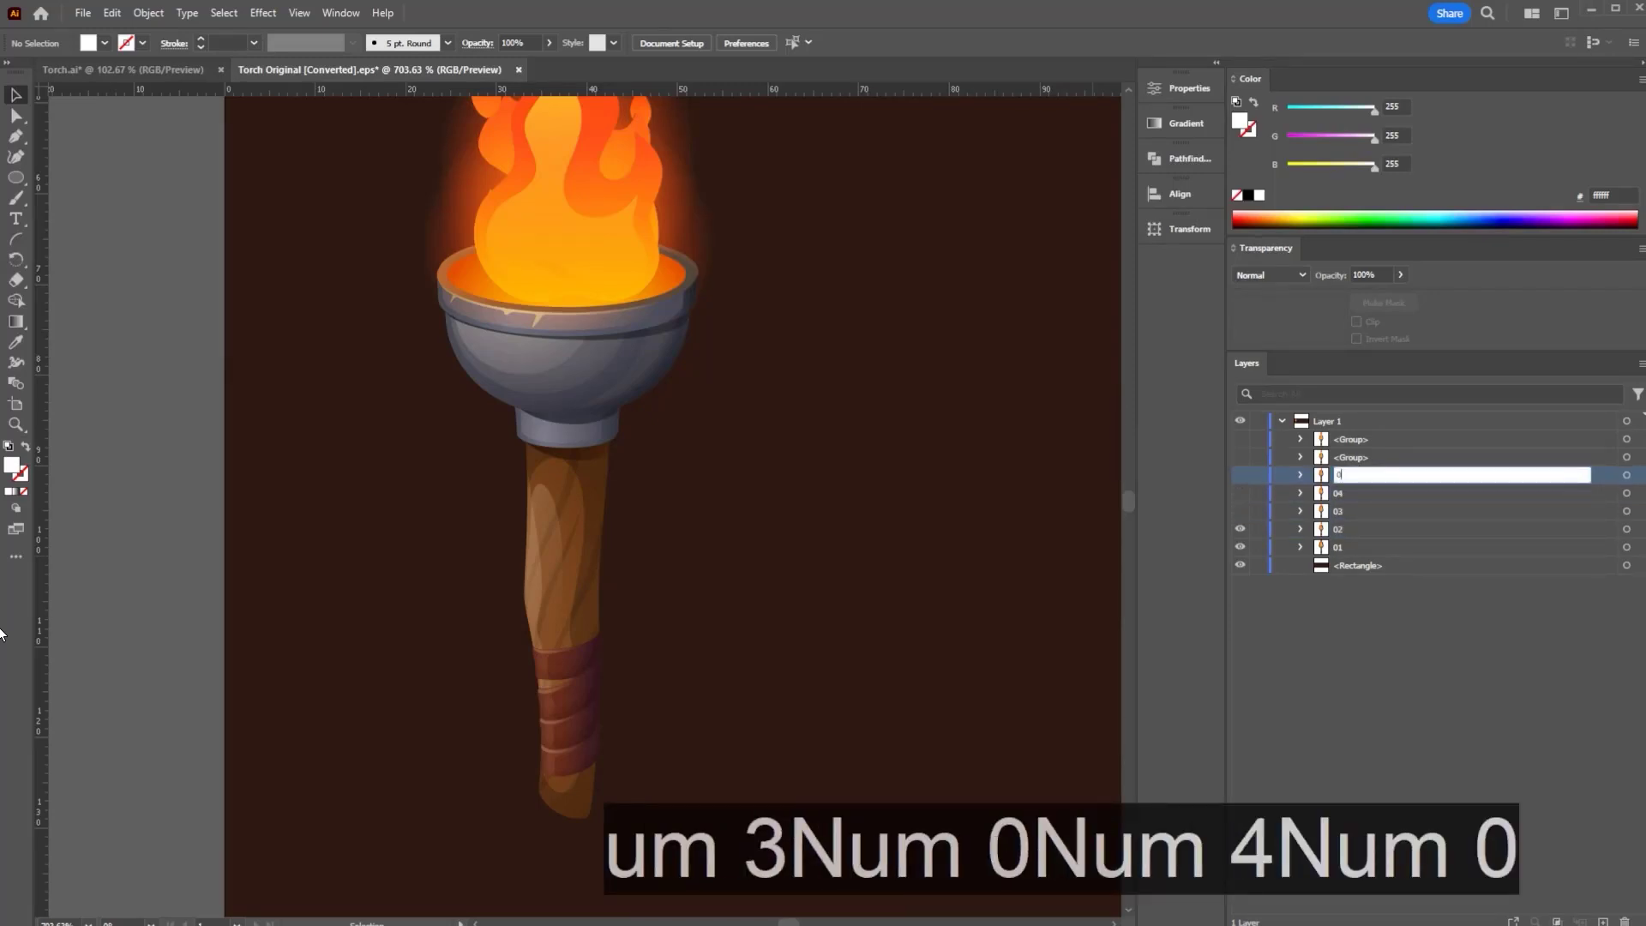
pyautogui.doubleClick(1356, 457)
pyautogui.write('06')
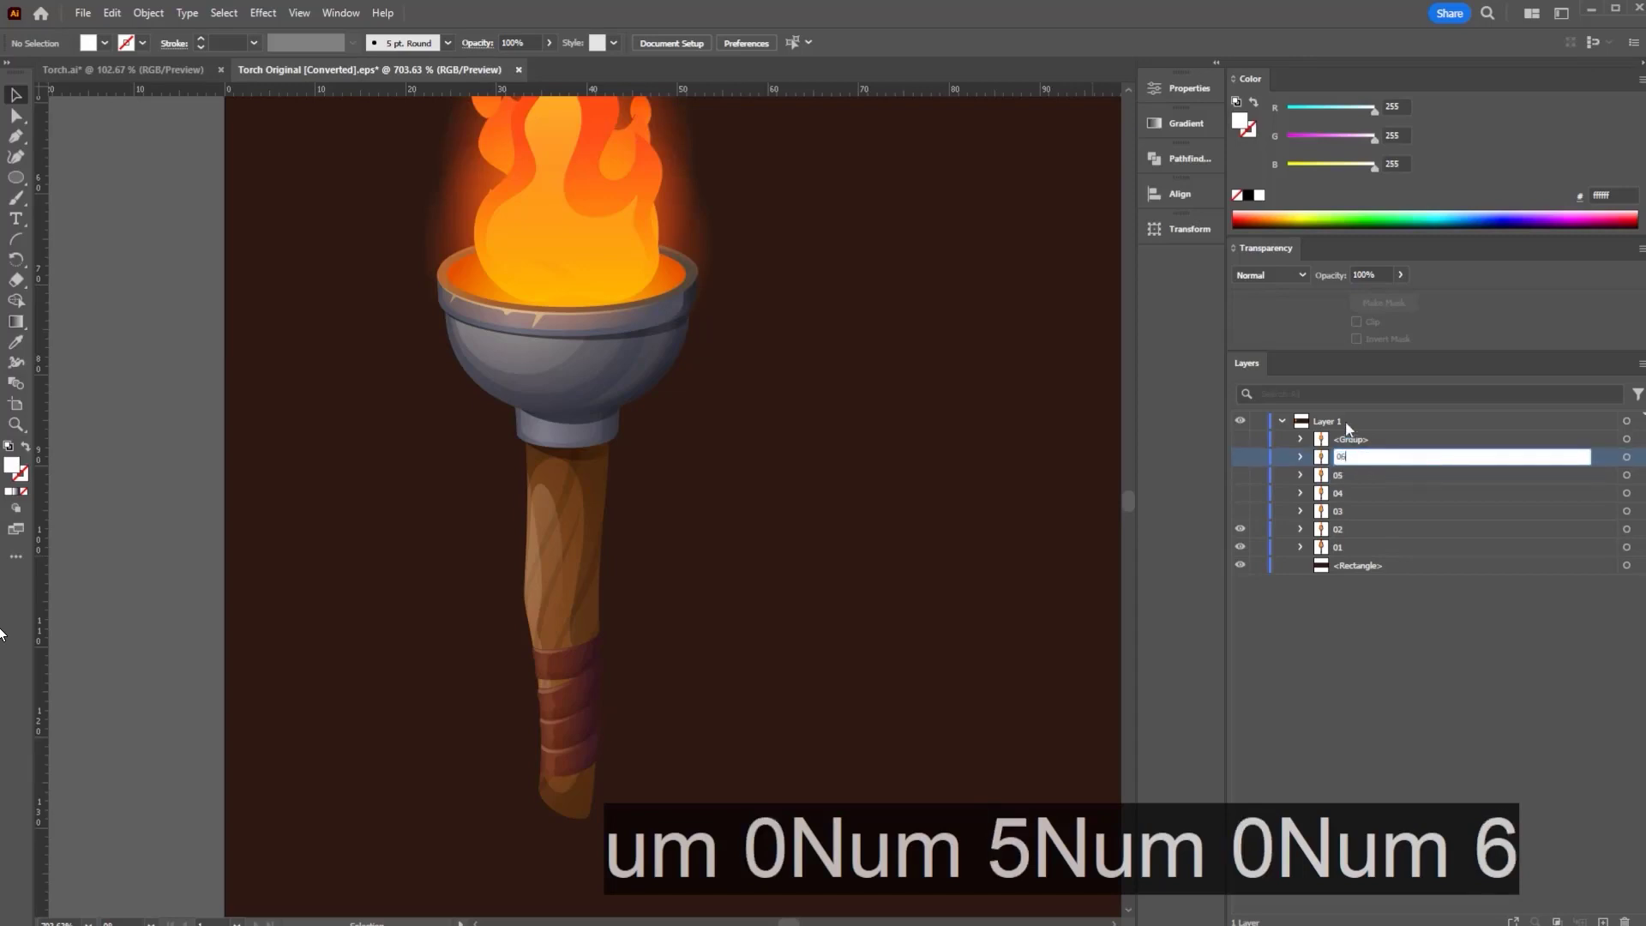
pyautogui.click(1355, 438)
pyautogui.press('0')
pyautogui.press('7')
pyautogui.doubleClick(1356, 437)
pyautogui.write('07')
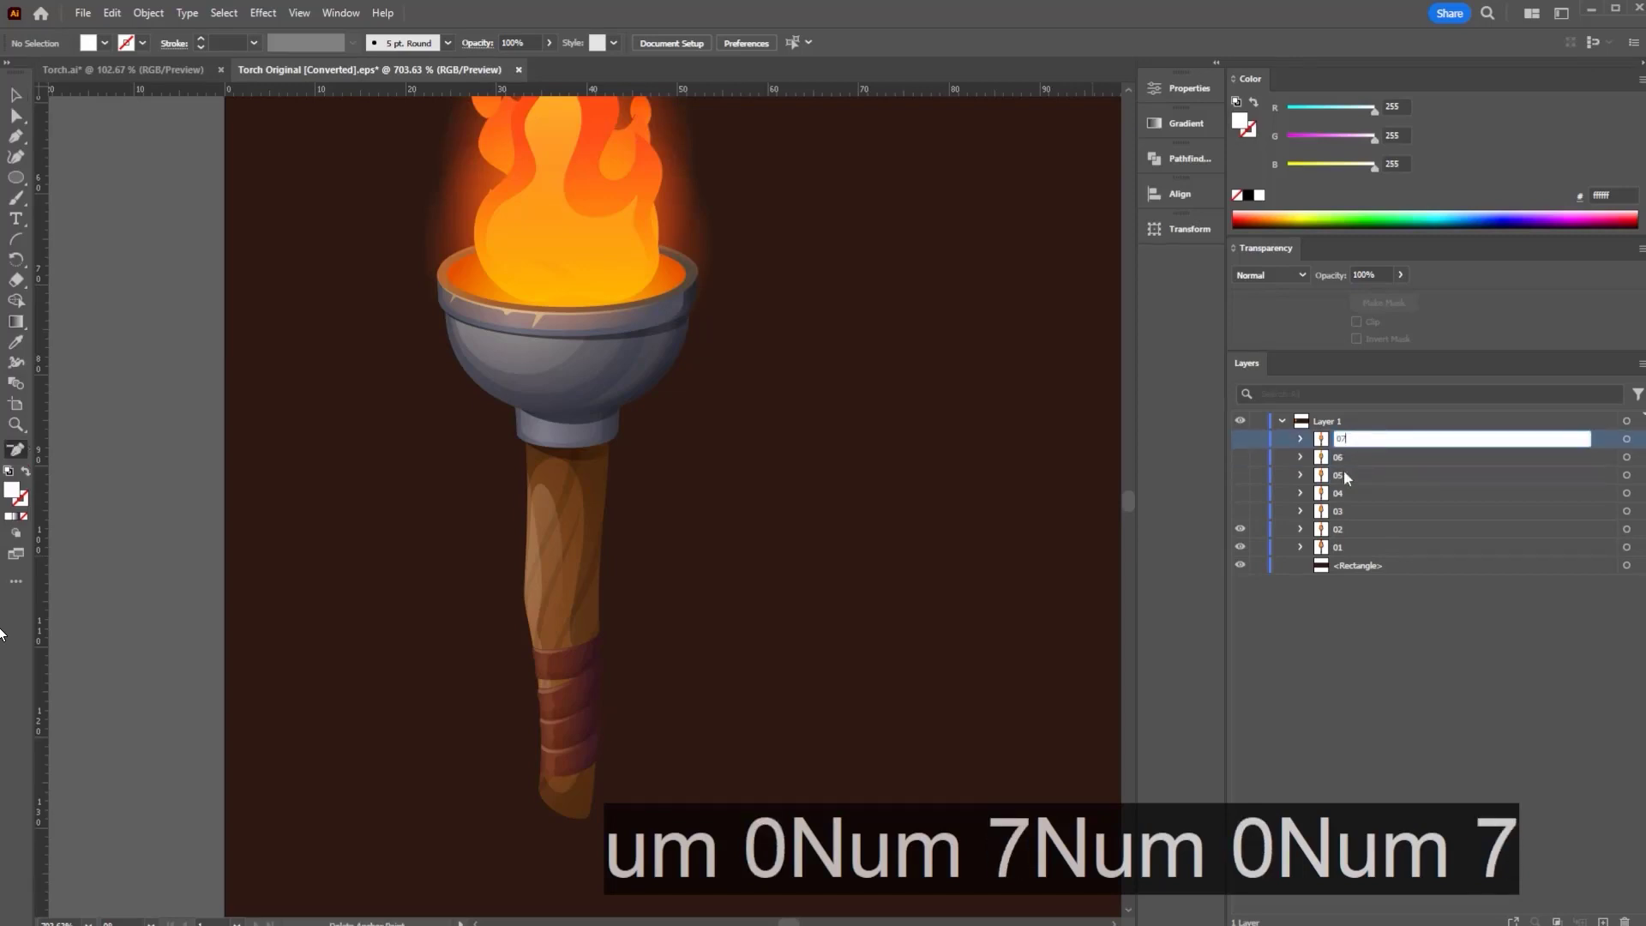
pyautogui.click(1344, 472)
pyautogui.click(1365, 530)
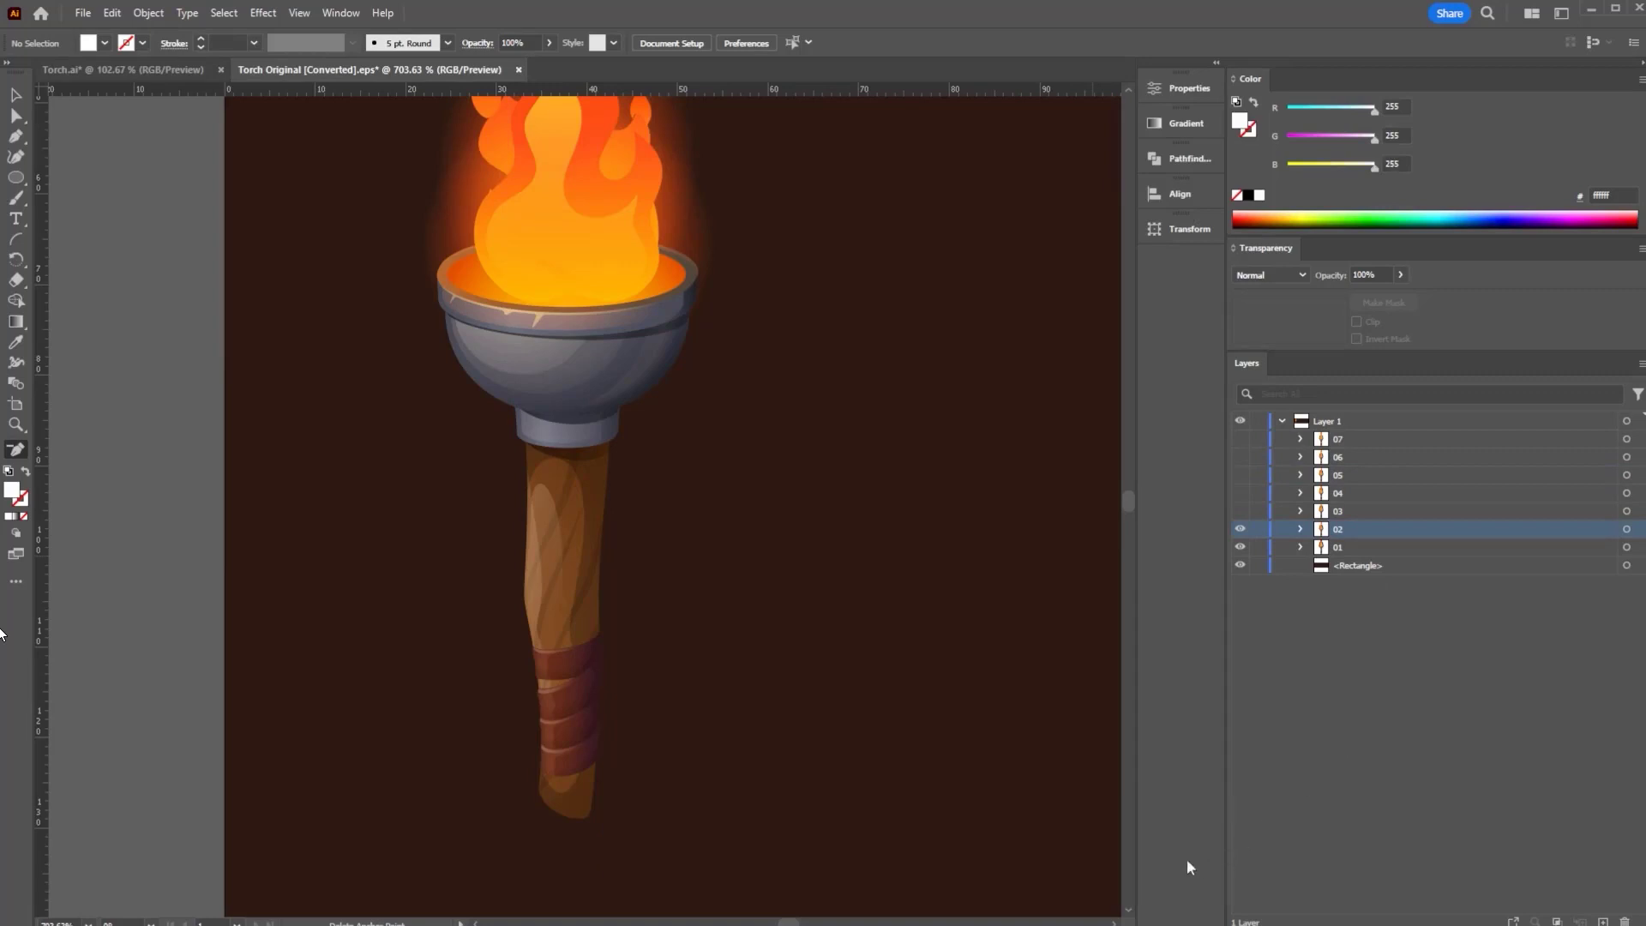
pyautogui.click(1353, 549)
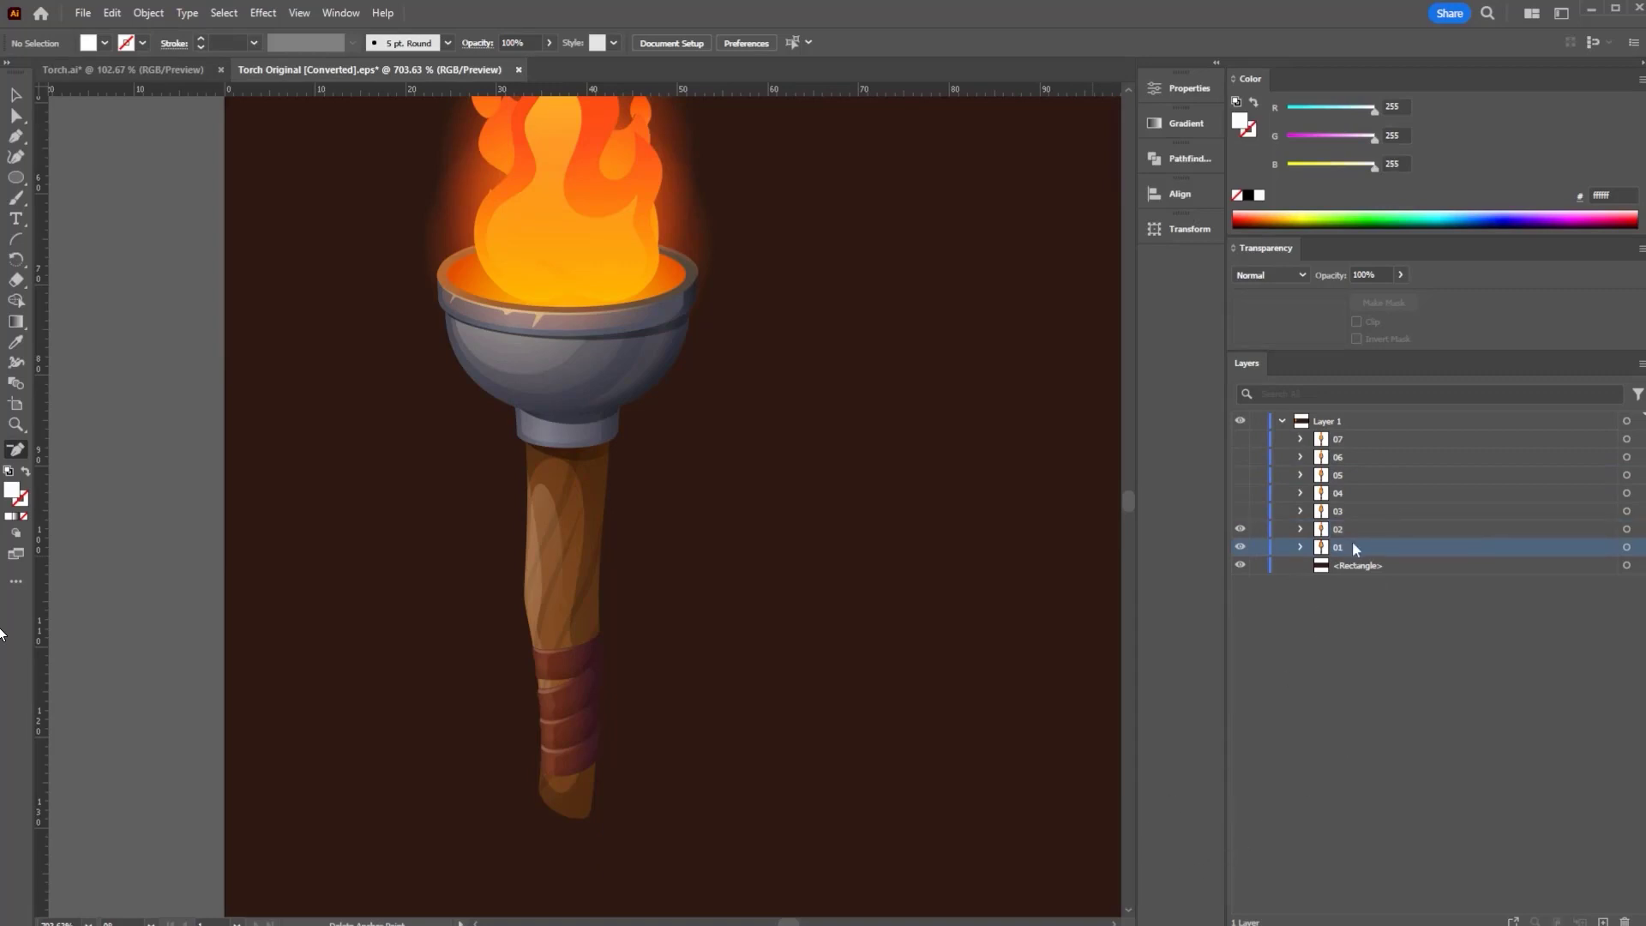
pyautogui.press('KP_0')
pyautogui.press('KP_7')
pyautogui.click(1343, 529)
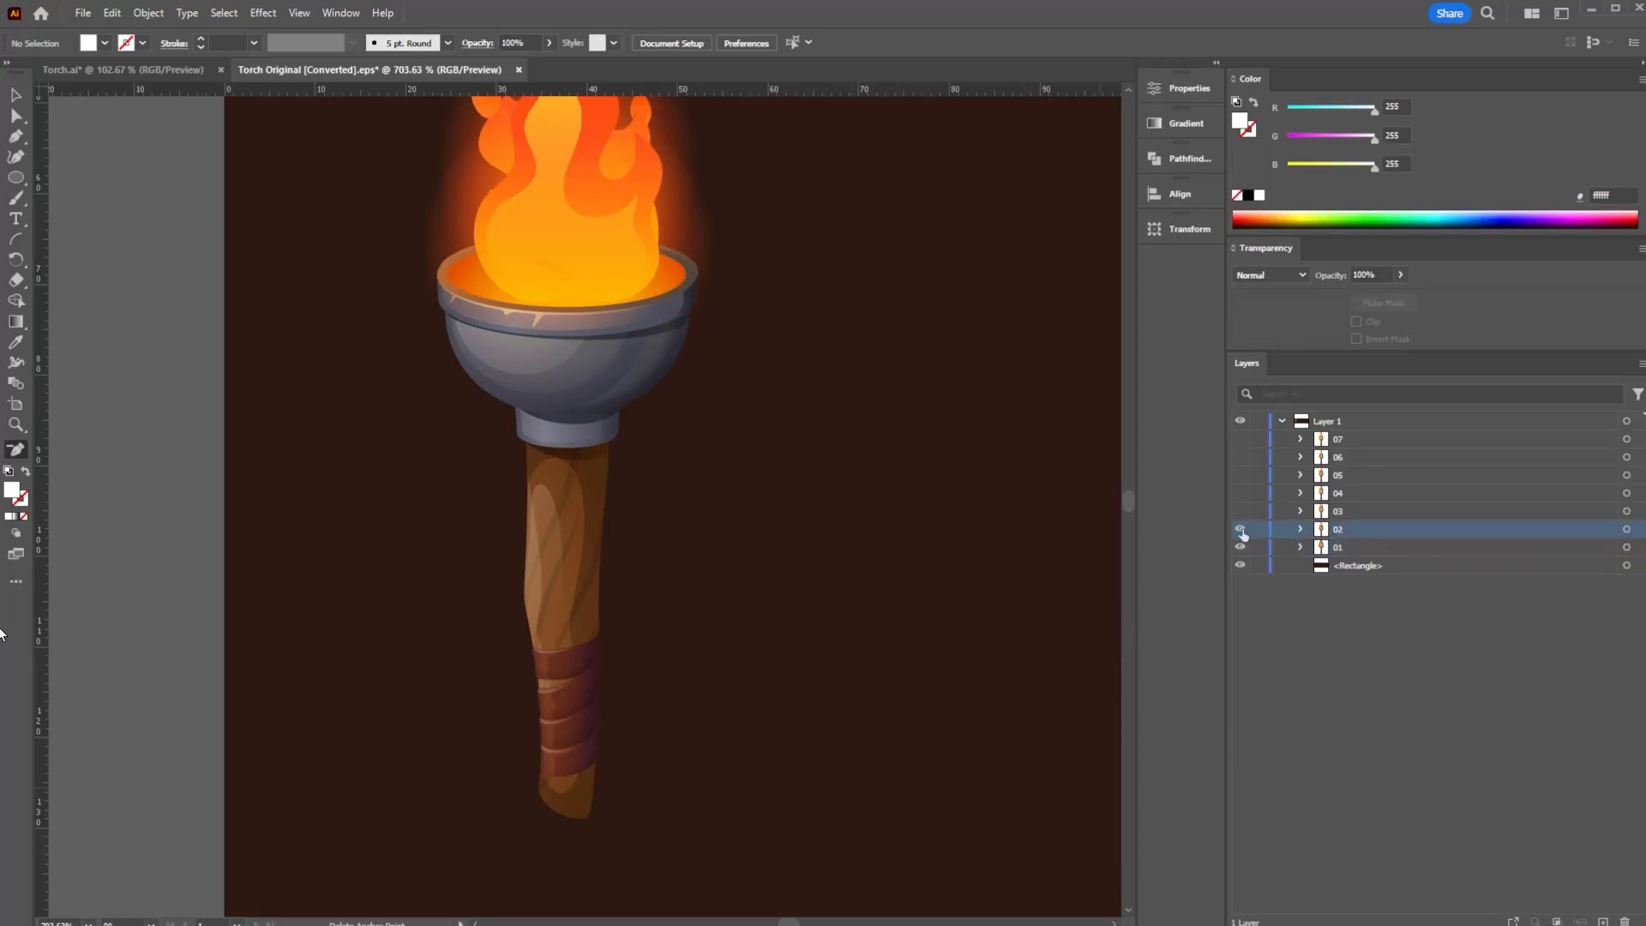
pyautogui.click(1239, 530)
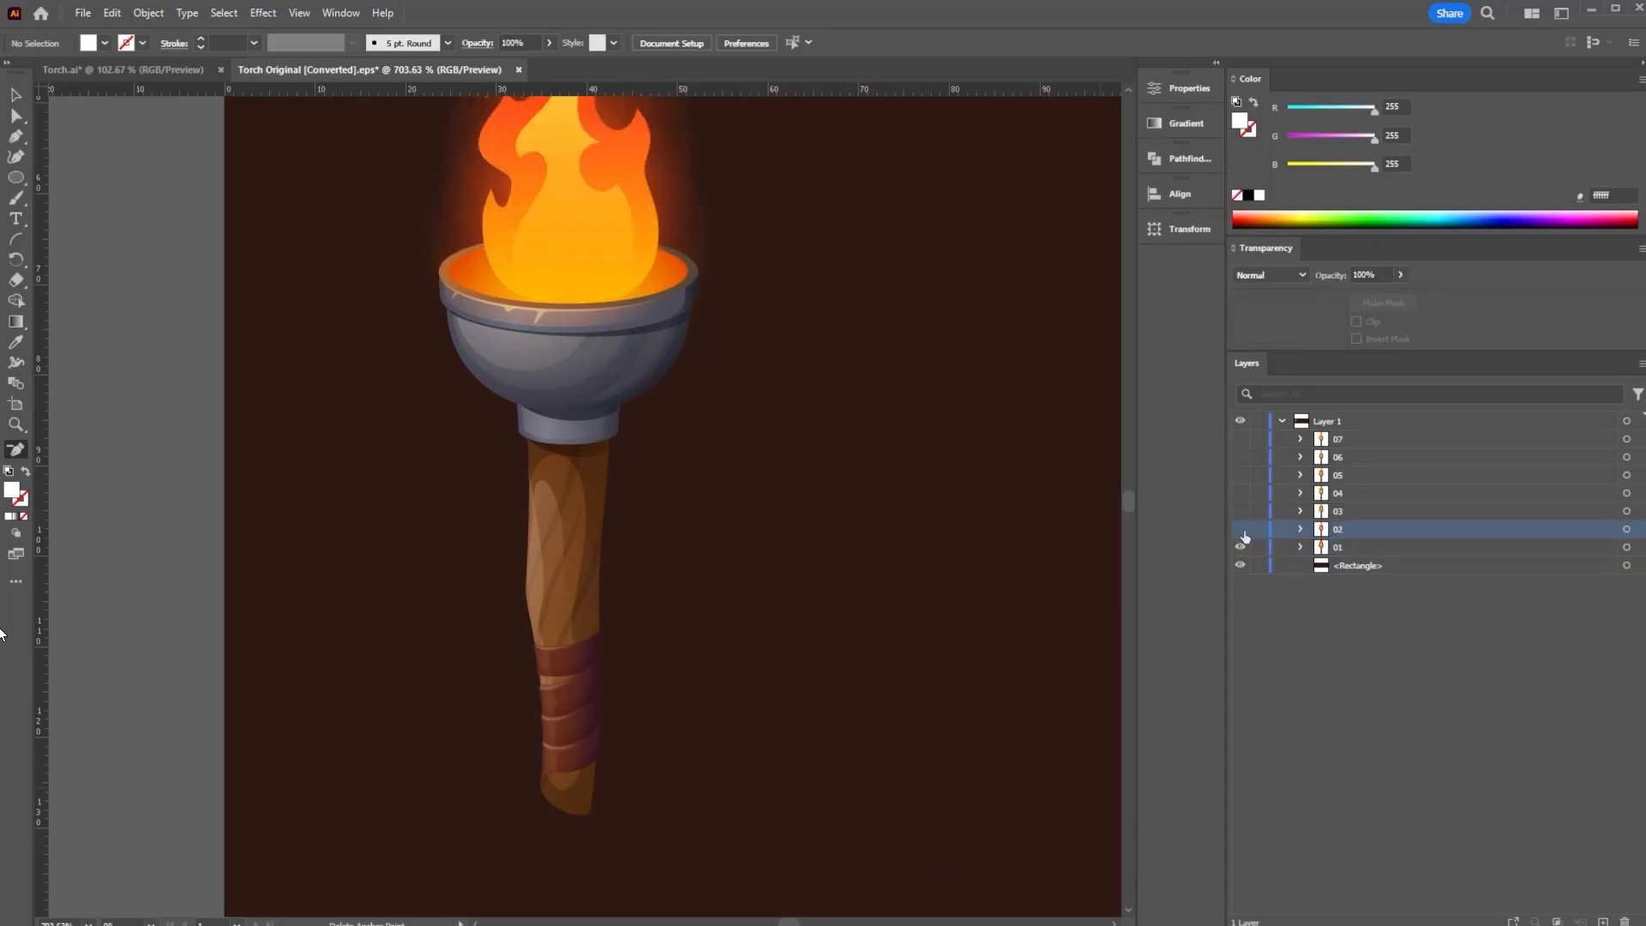
pyautogui.click(1240, 532)
pyautogui.click(1240, 532)
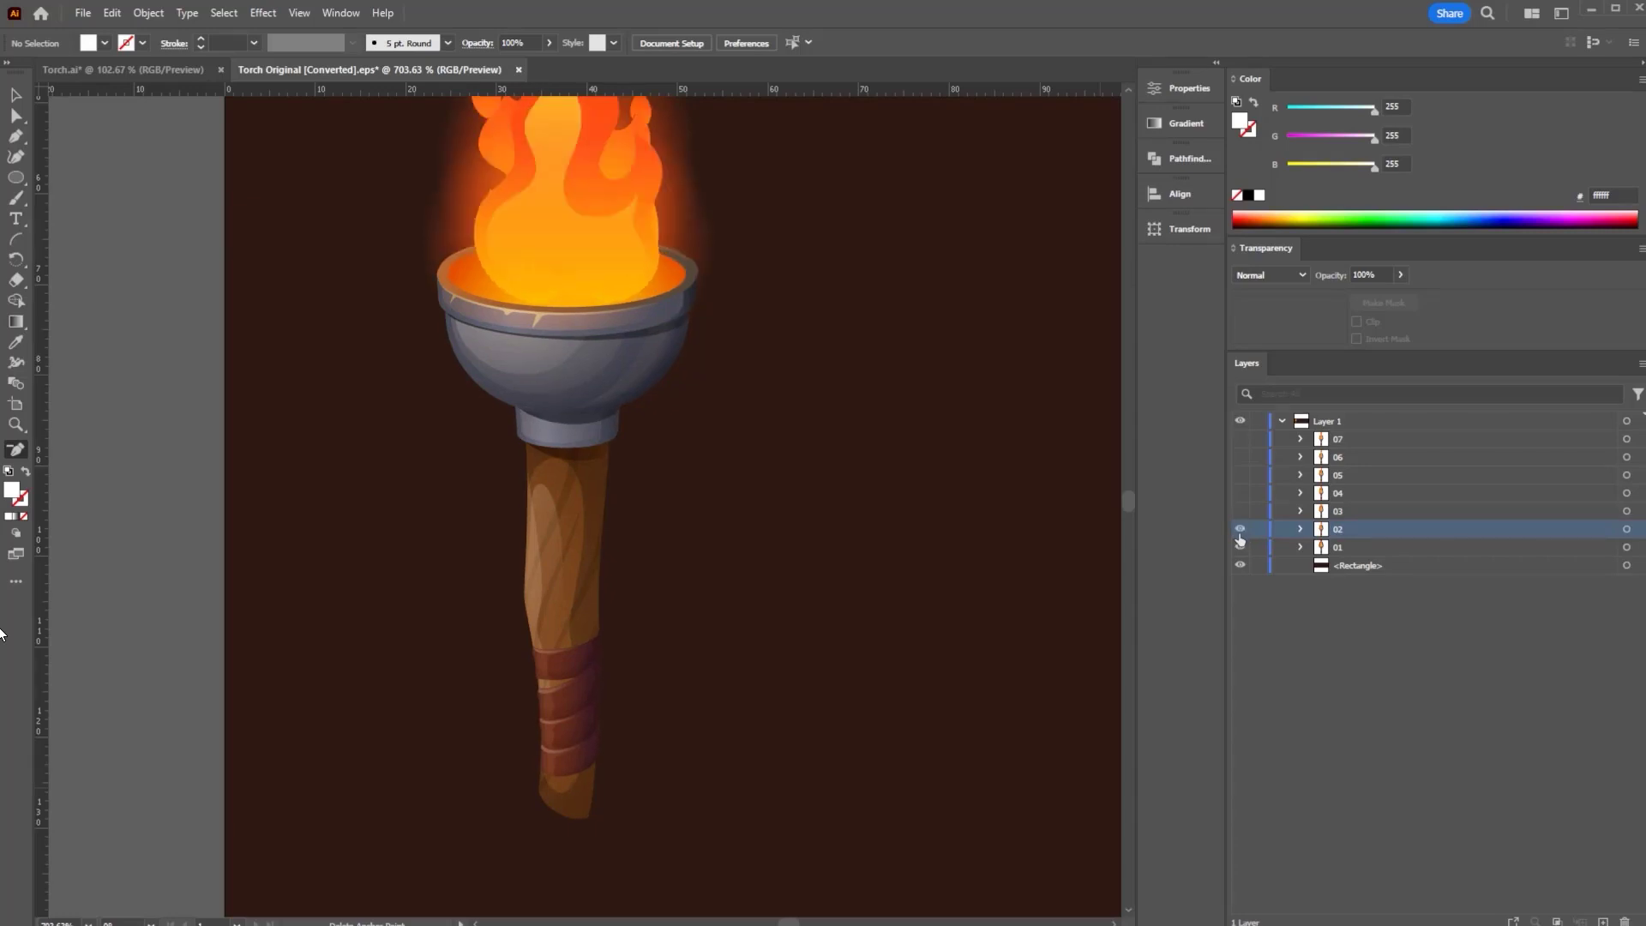
pyautogui.click(1240, 533)
pyautogui.click(1239, 533)
pyautogui.click(1239, 532)
pyautogui.click(1240, 533)
# - Hide the dark background and frame 02 so frame 01's flame shows, with Direct Selection active
pyautogui.click(1240, 568)
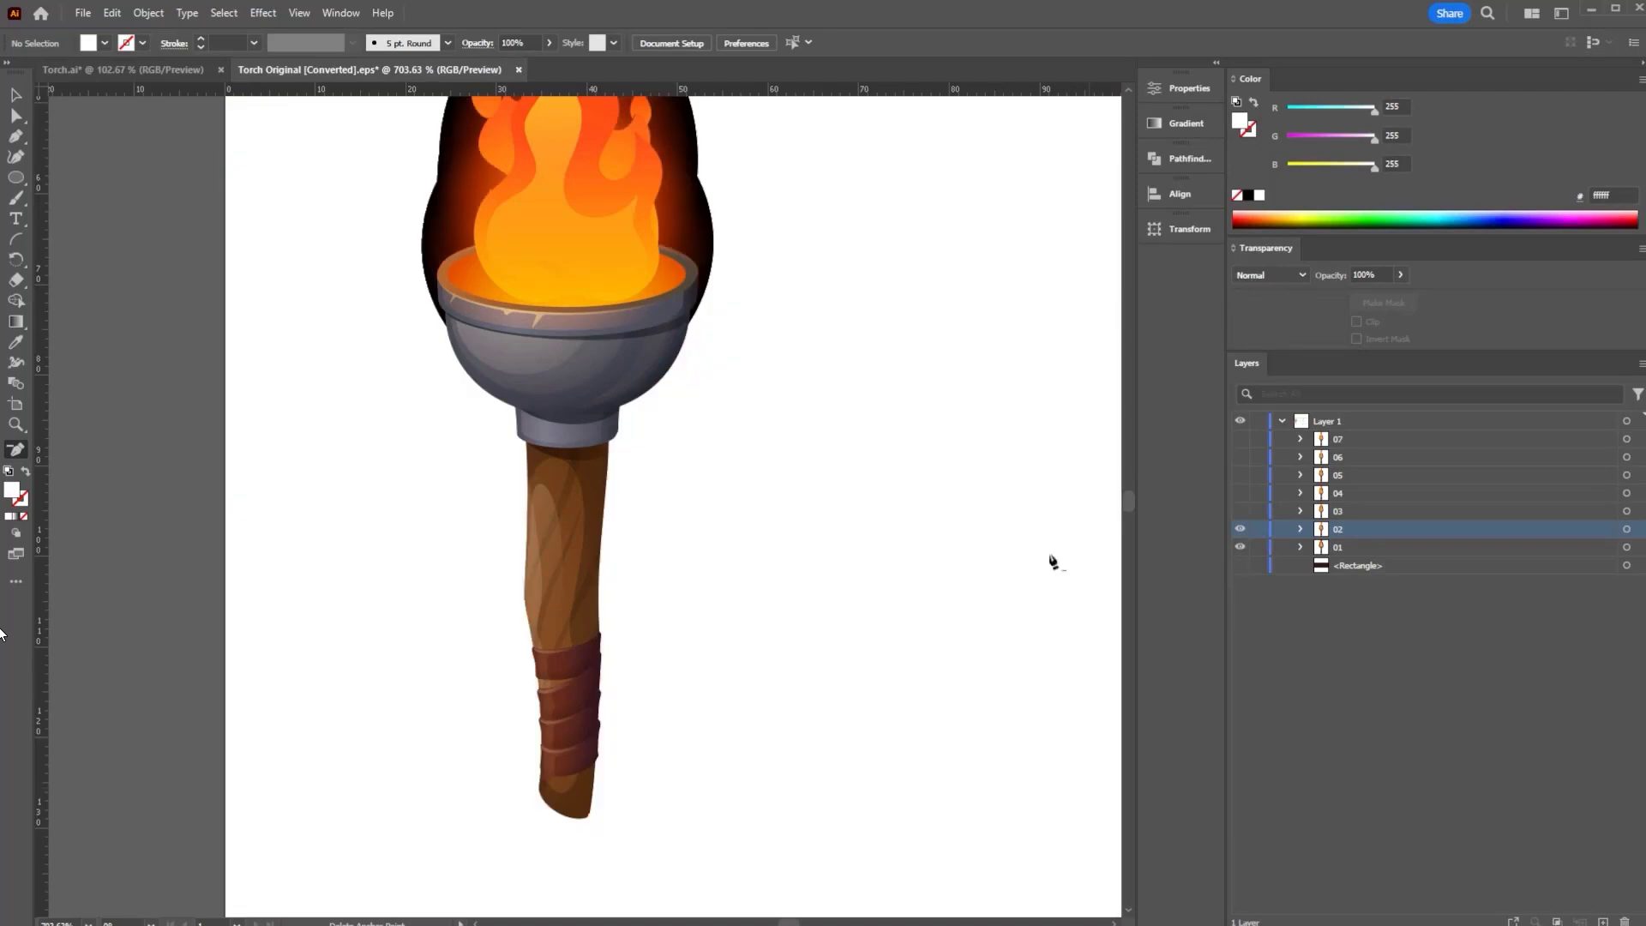
pyautogui.click(1241, 567)
pyautogui.click(1242, 568)
pyautogui.moveTo(652, 353); pyautogui.dragTo(760, 559)
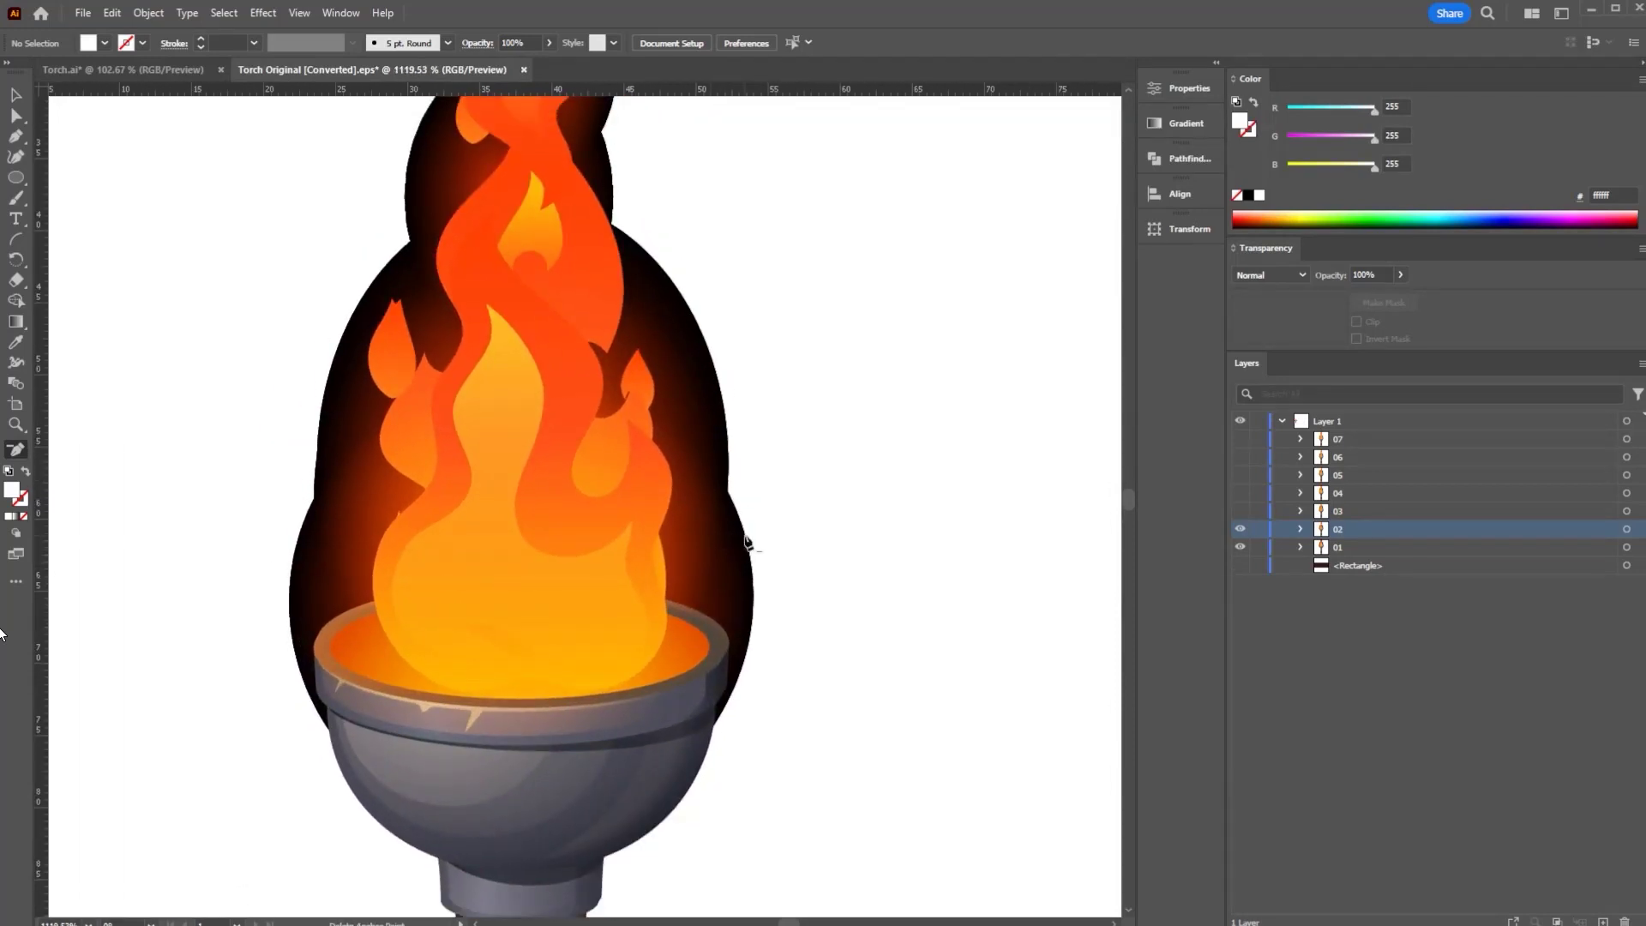
pyautogui.click(1240, 529)
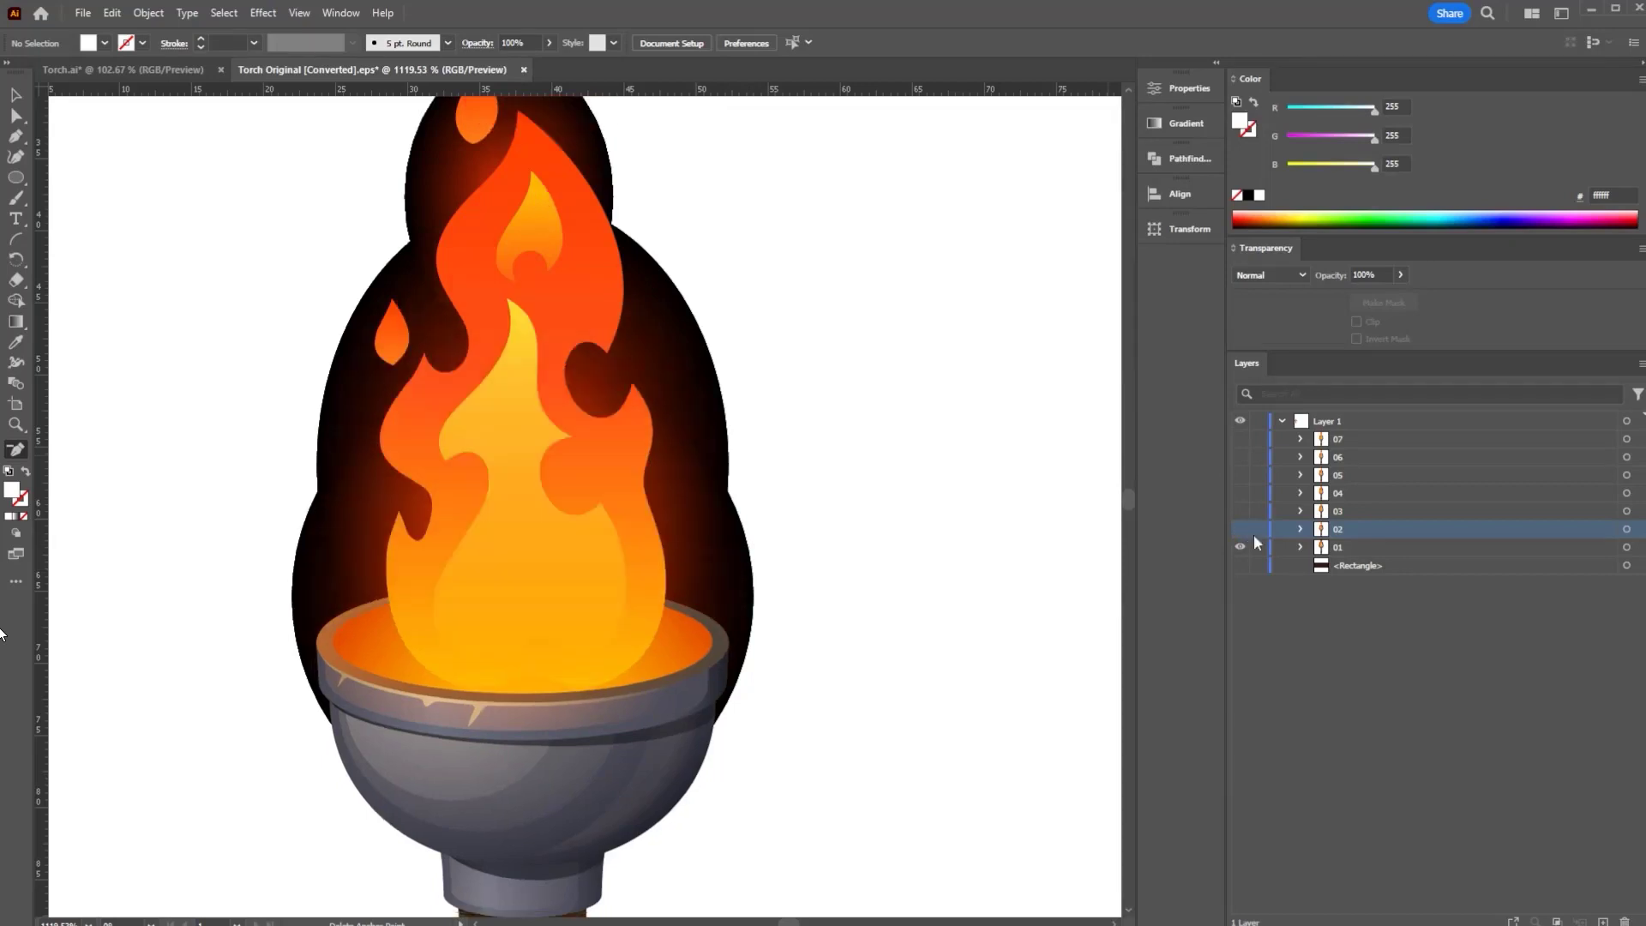
pyautogui.click(15, 101)
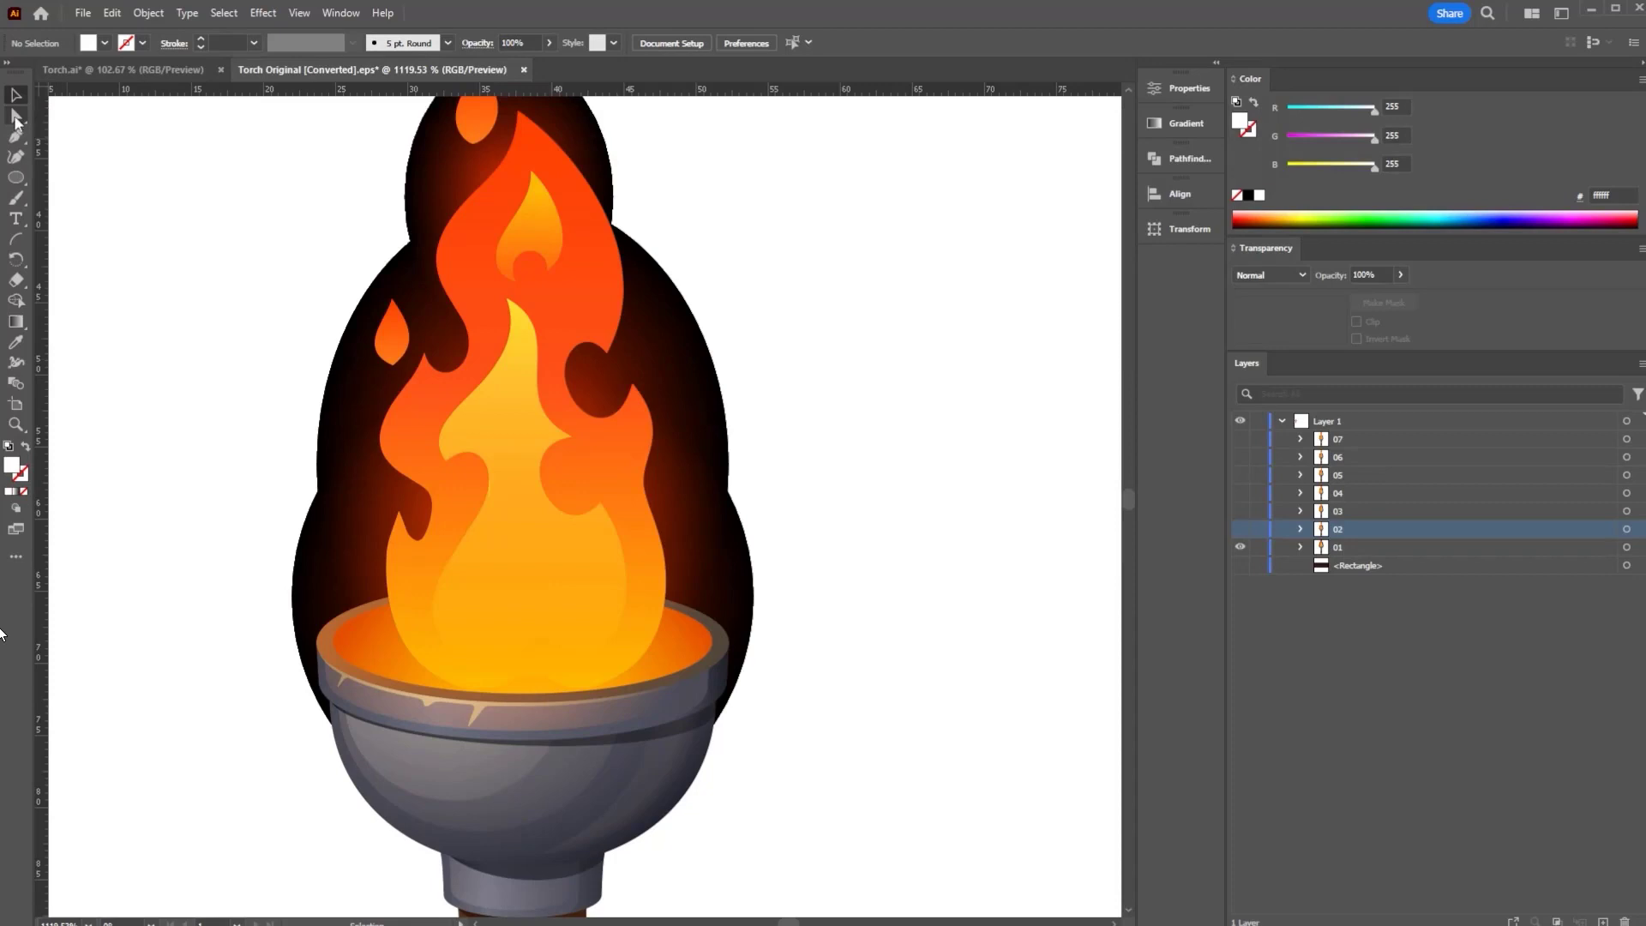
pyautogui.click(15, 119)
# - Delete the dark glow meshes and black circles behind and above frame 01's flame
pyautogui.click(745, 562)
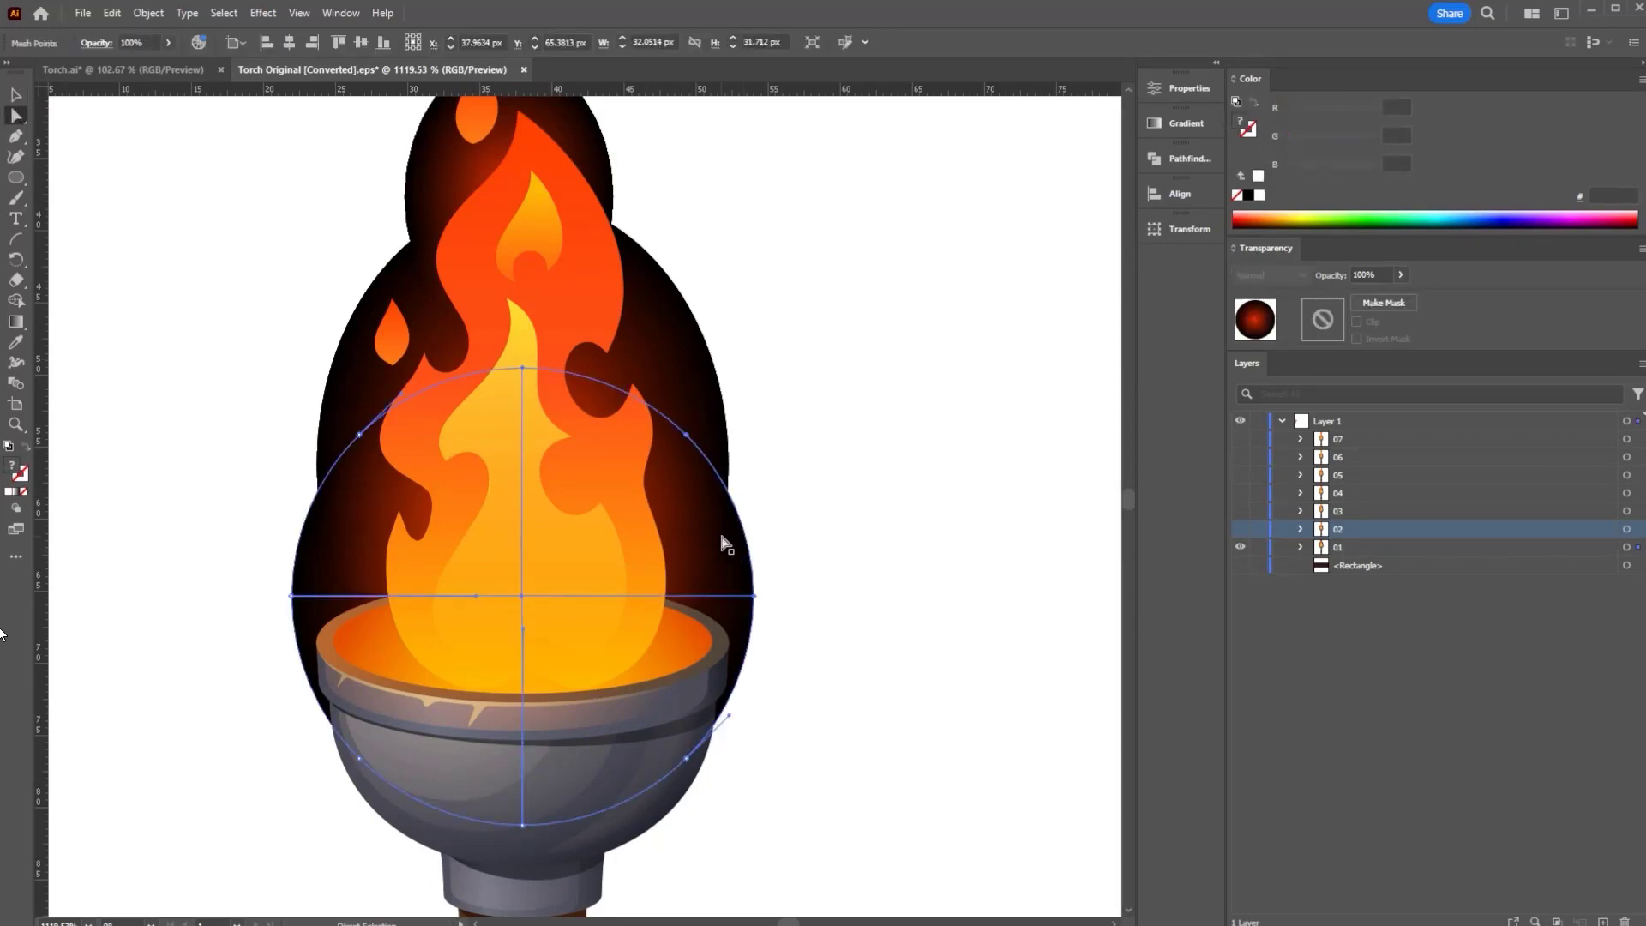
pyautogui.press('Delete')
pyautogui.click(708, 495)
pyautogui.press('Delete')
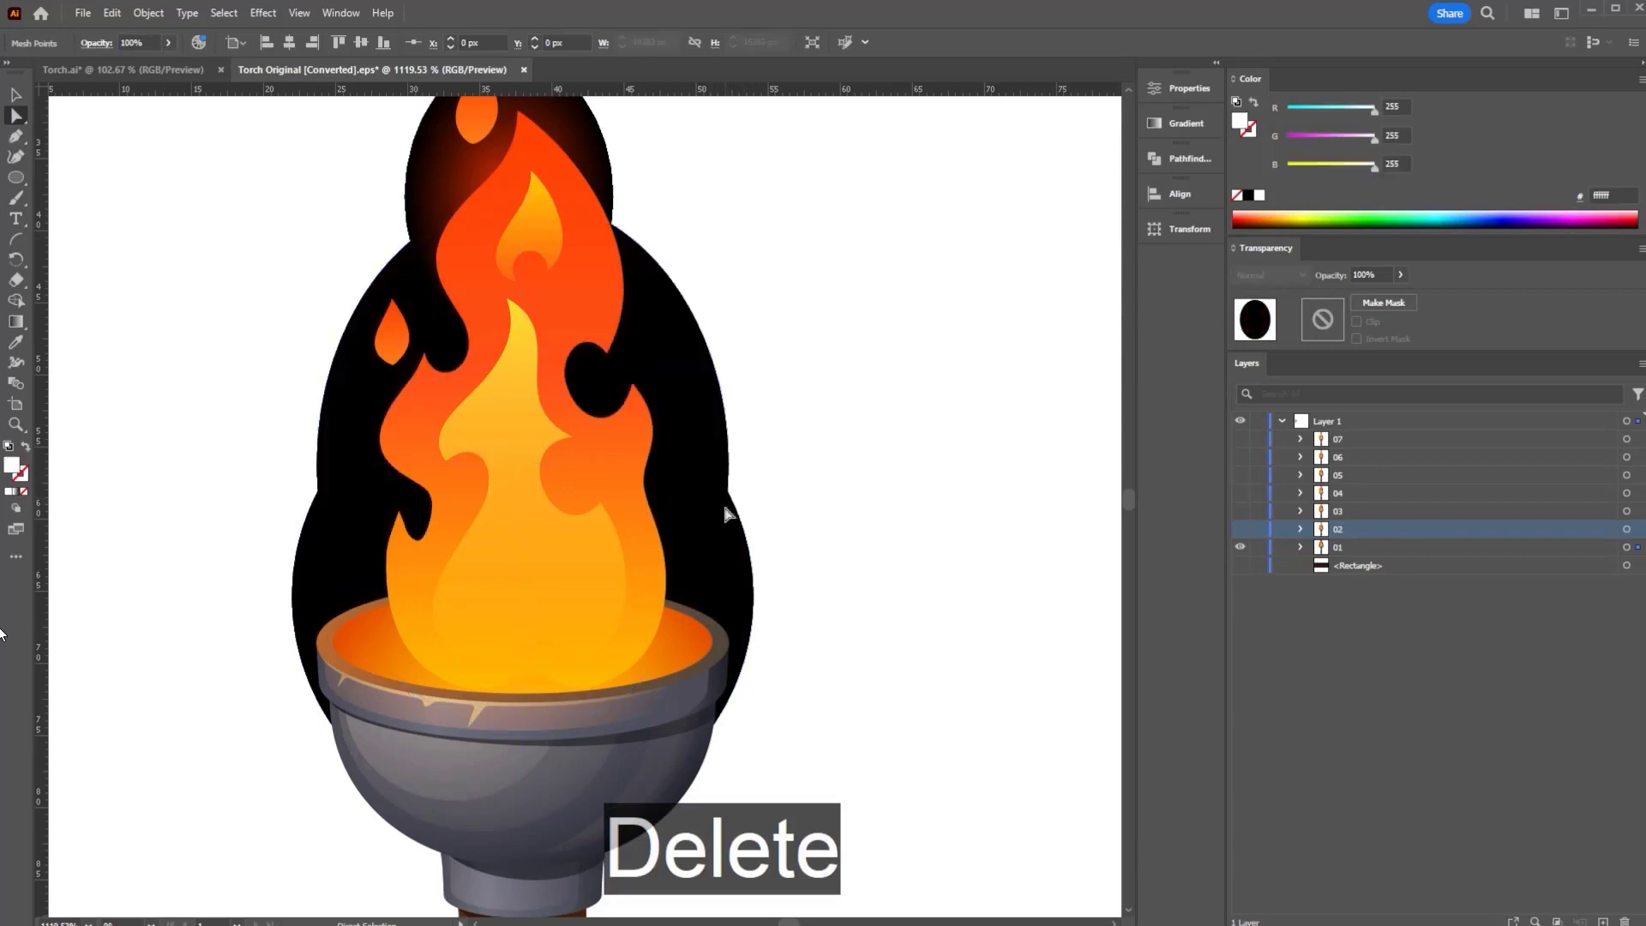
pyautogui.press('Delete')
pyautogui.click(708, 528)
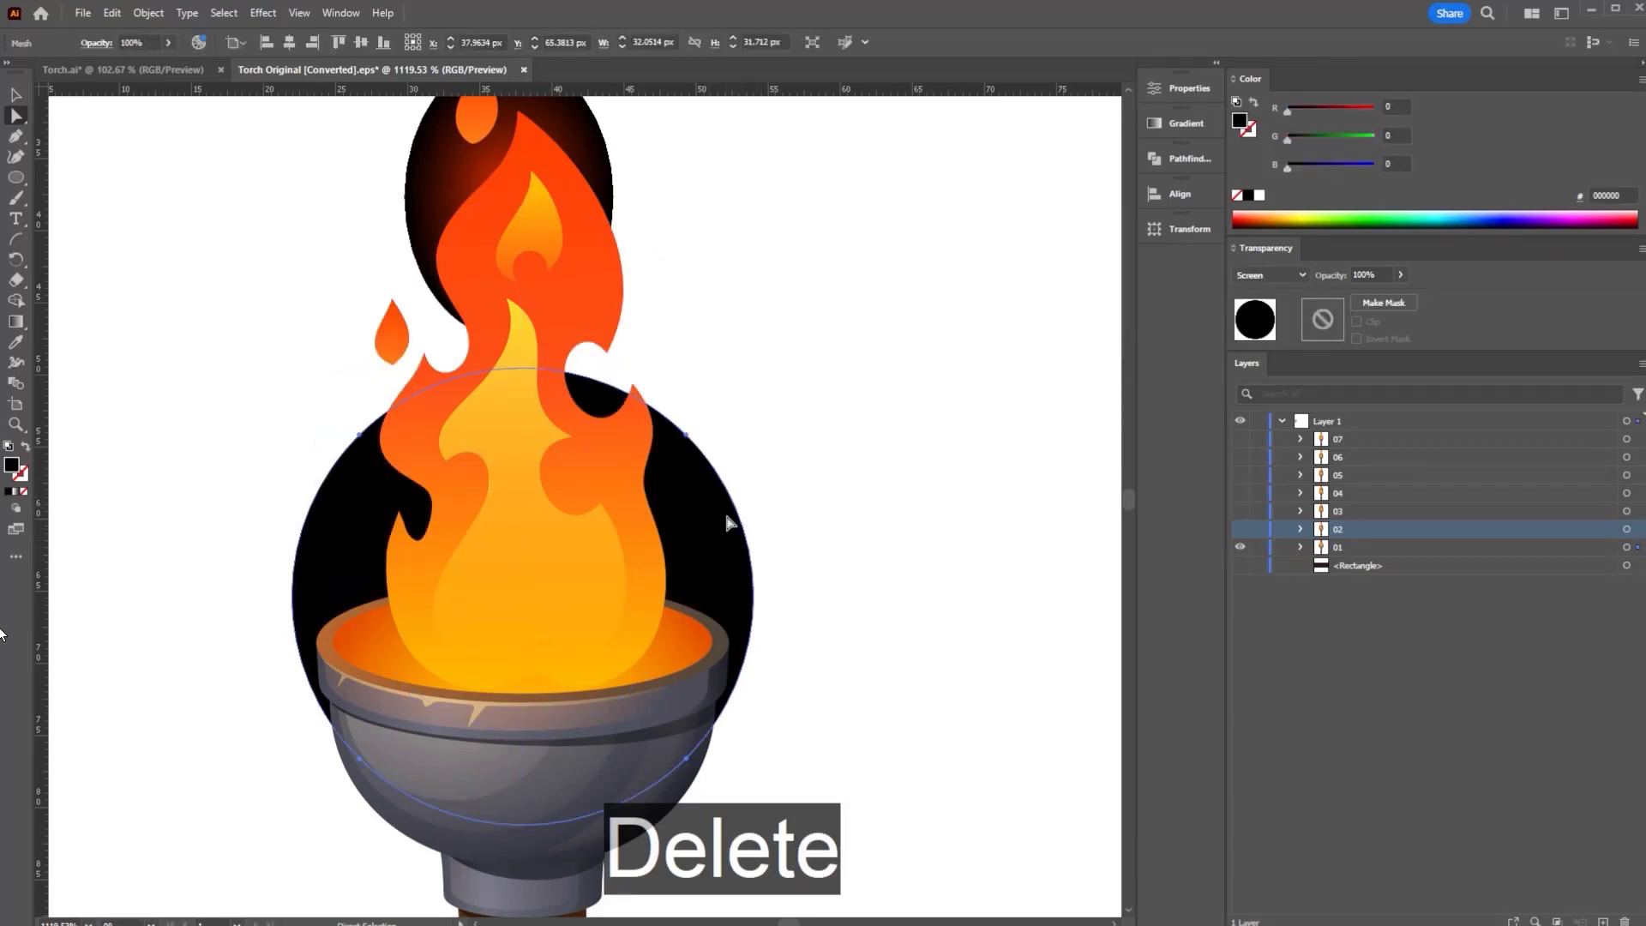
pyautogui.press('Delete')
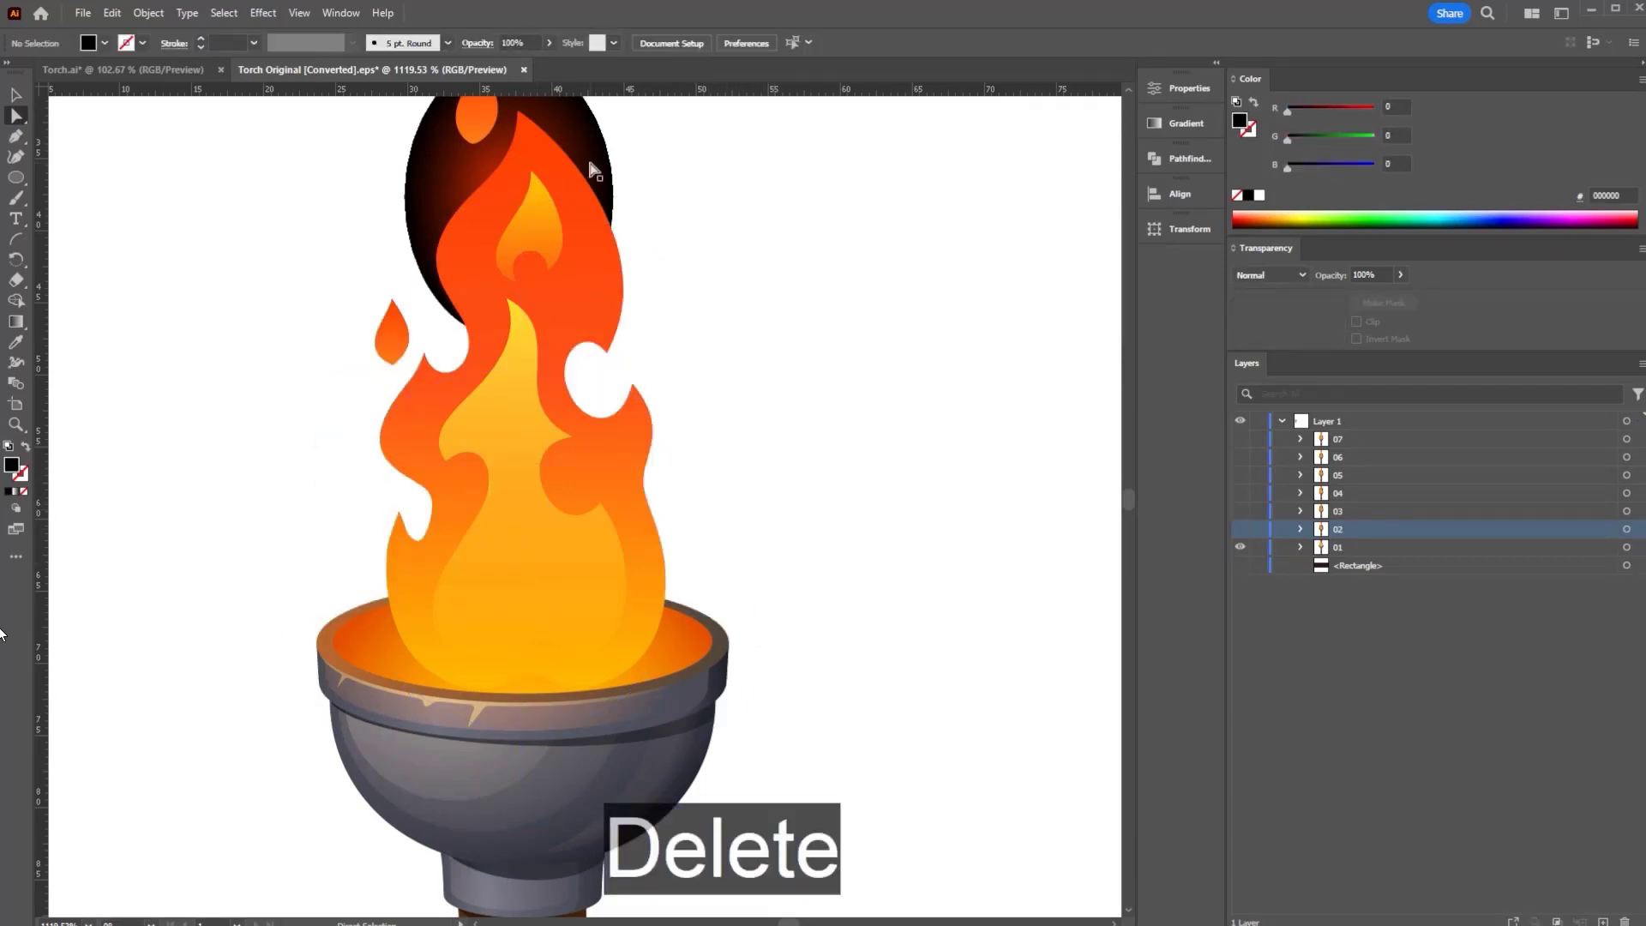
pyautogui.click(590, 165)
pyautogui.press('Delete')
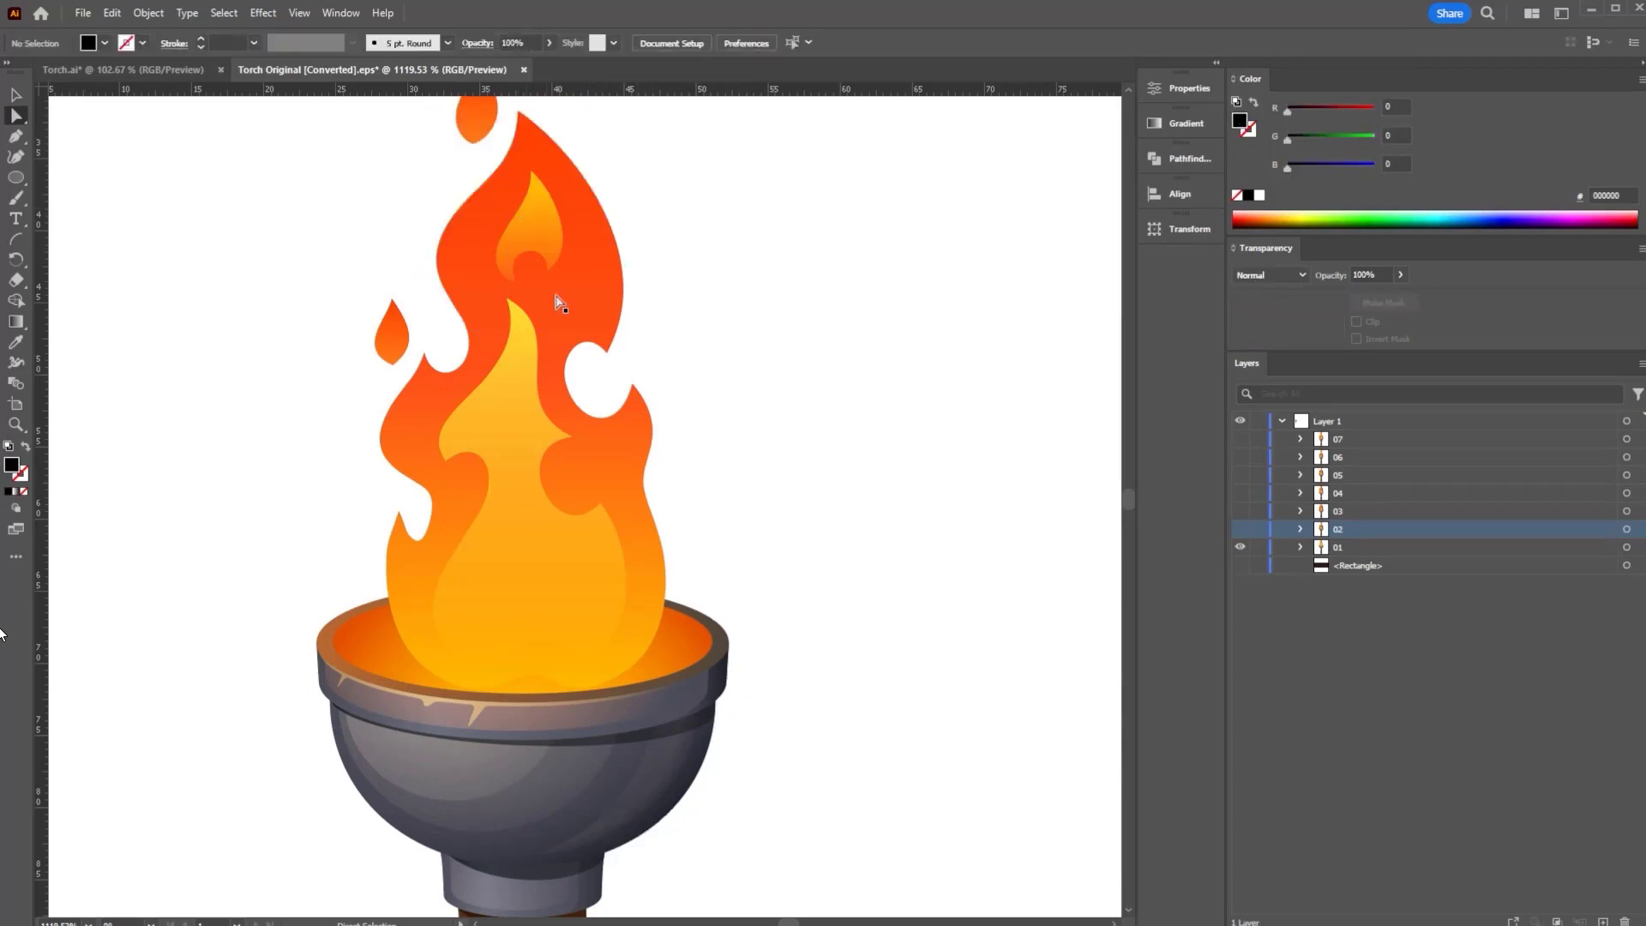
# - Switch to frame 02 and delete its dark glow meshes and black ellipse behind the flame
pyautogui.click(1239, 547)
pyautogui.click(1240, 529)
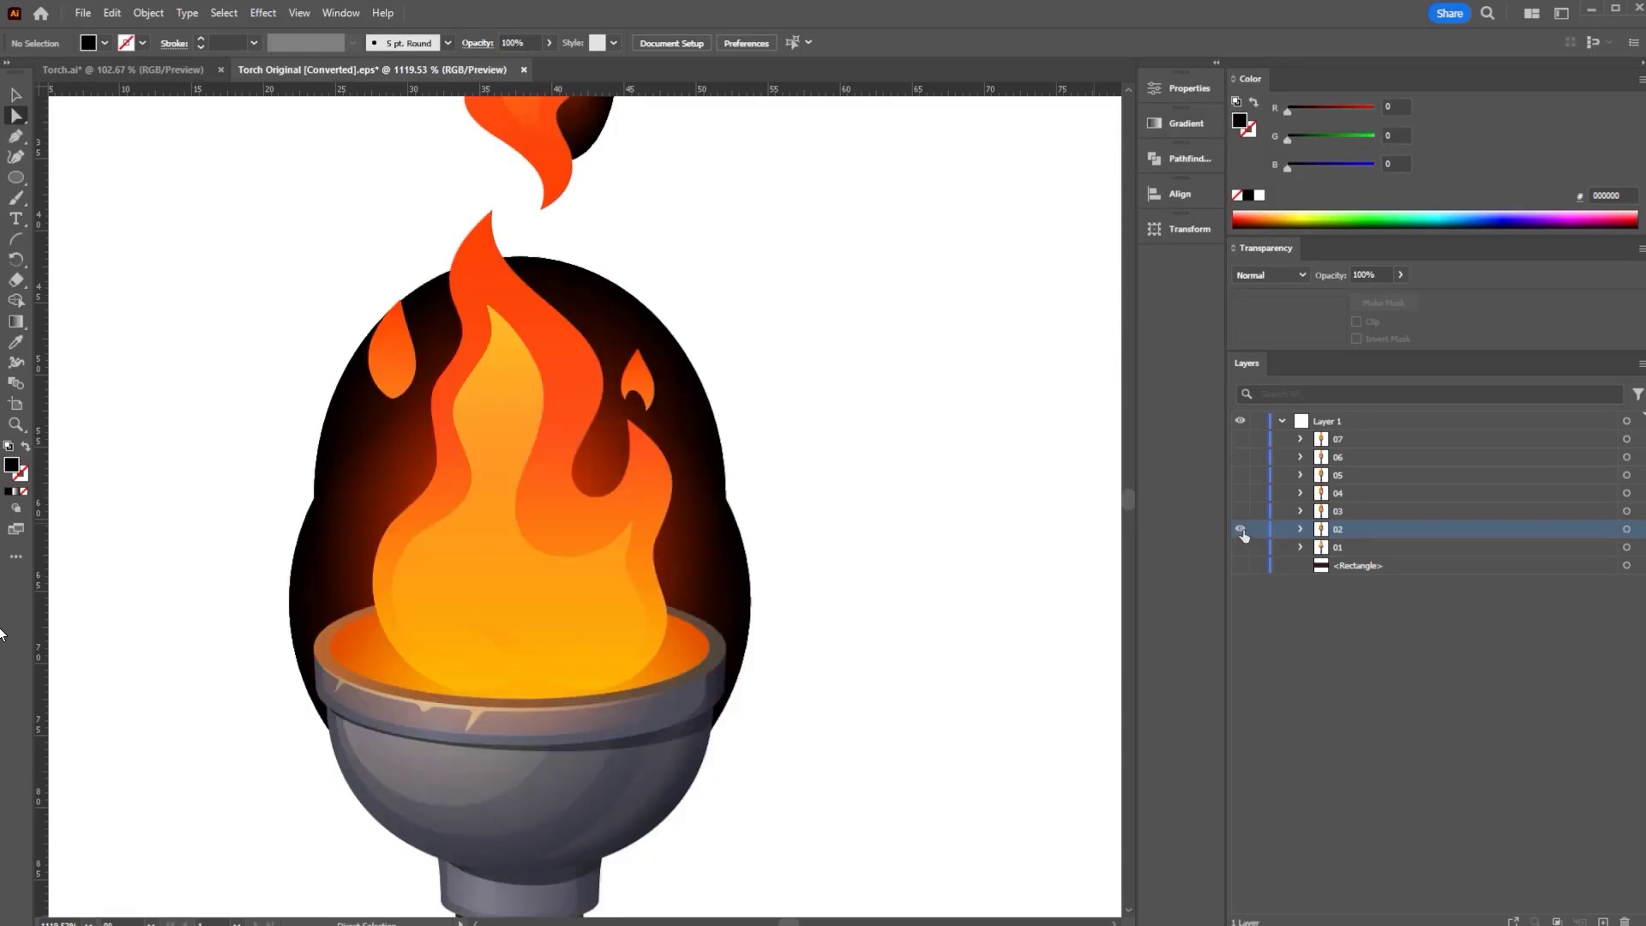
pyautogui.click(734, 561)
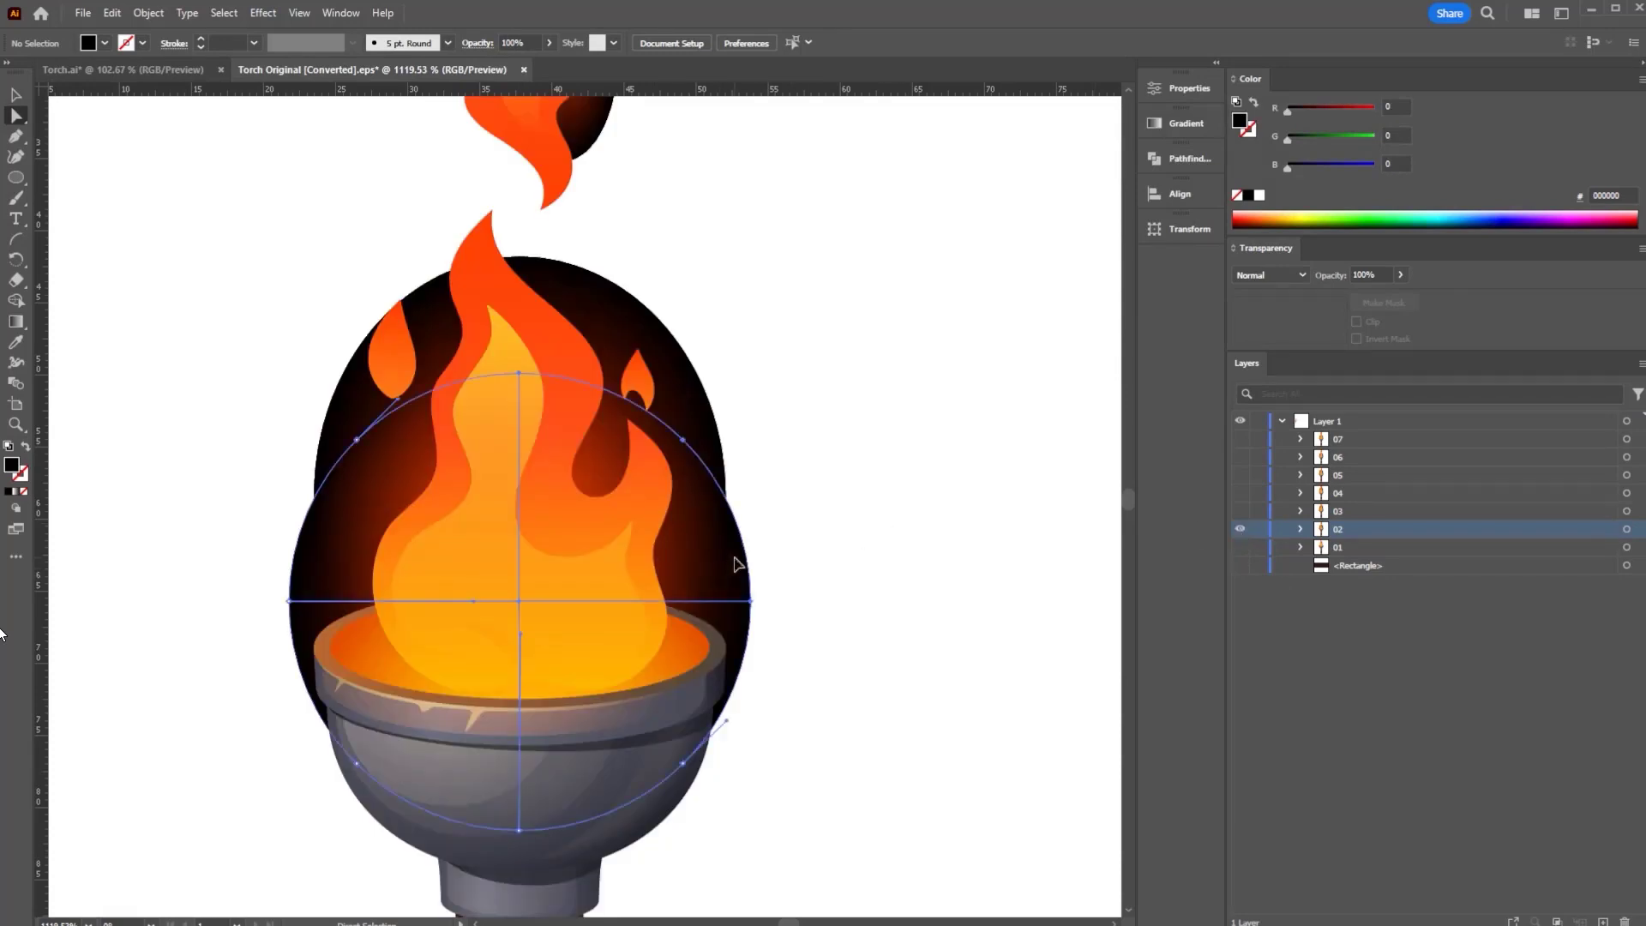
pyautogui.press('Delete')
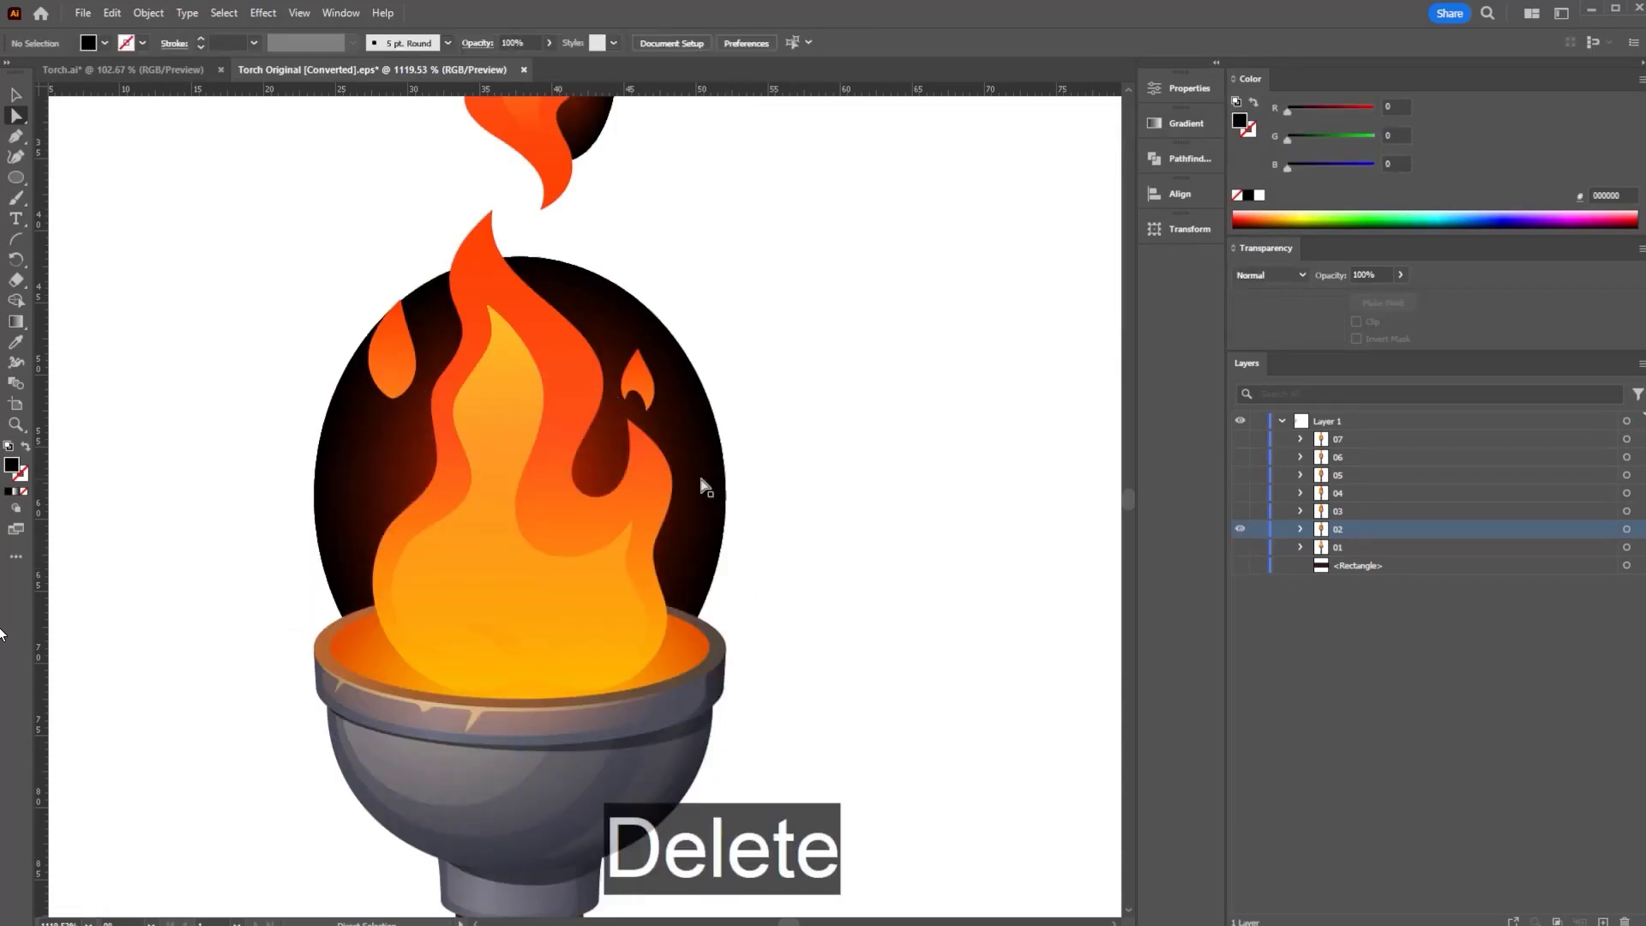
pyautogui.click(700, 475)
pyautogui.press('Delete')
pyautogui.press('Delete')
pyautogui.click(588, 131)
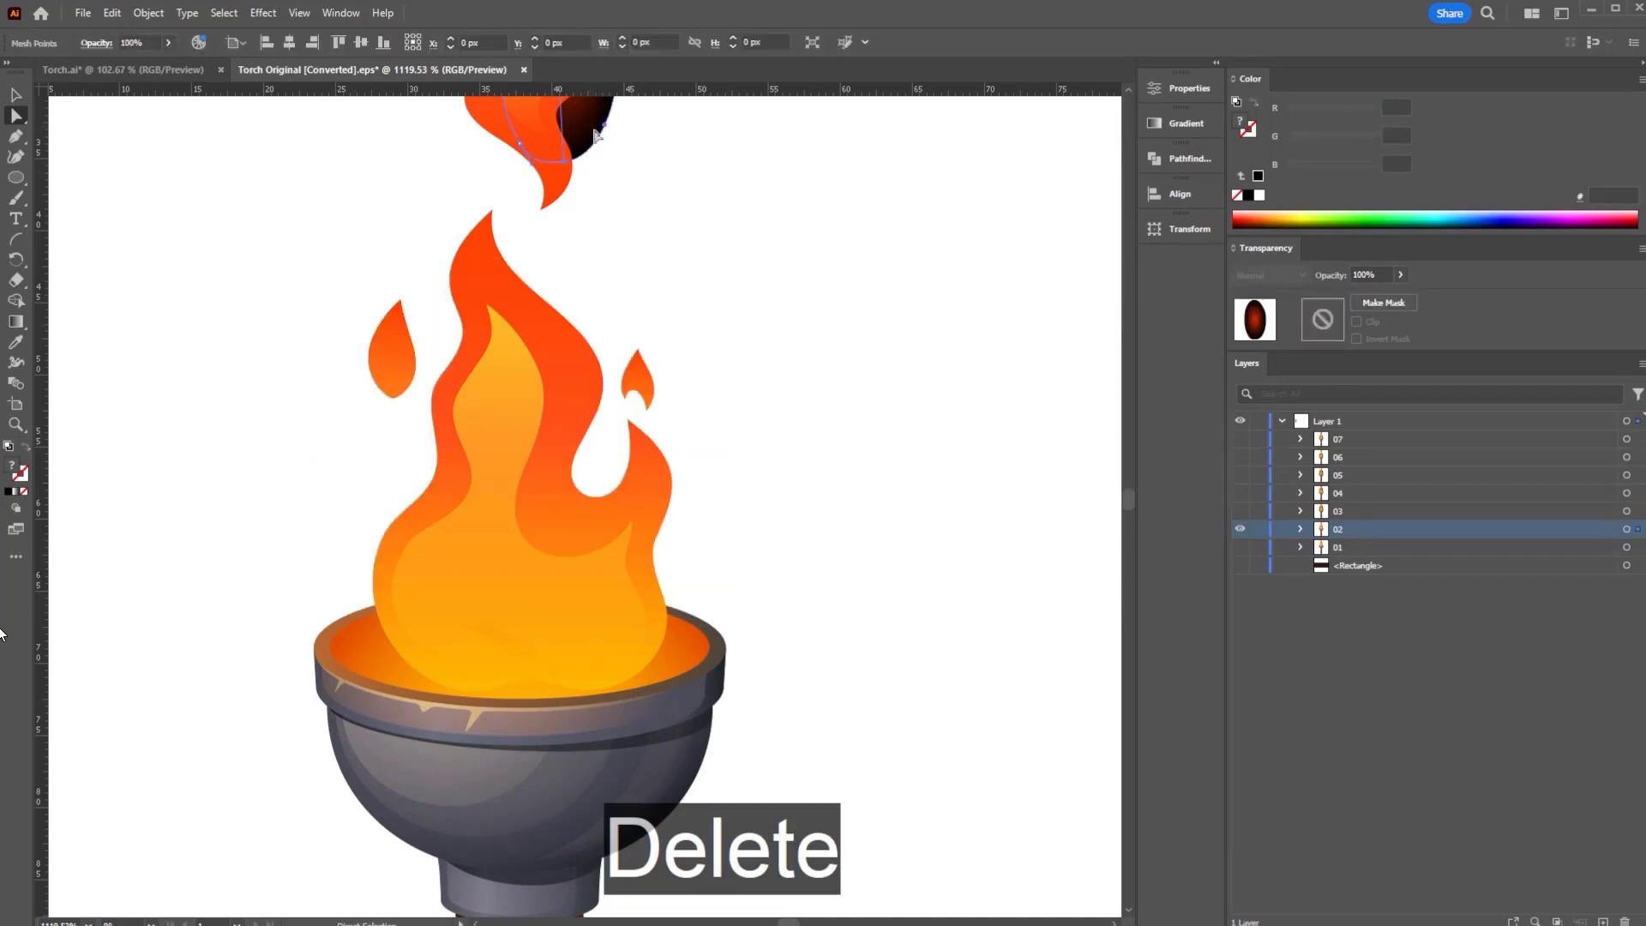
pyautogui.press('Delete')
pyautogui.press('Delete')
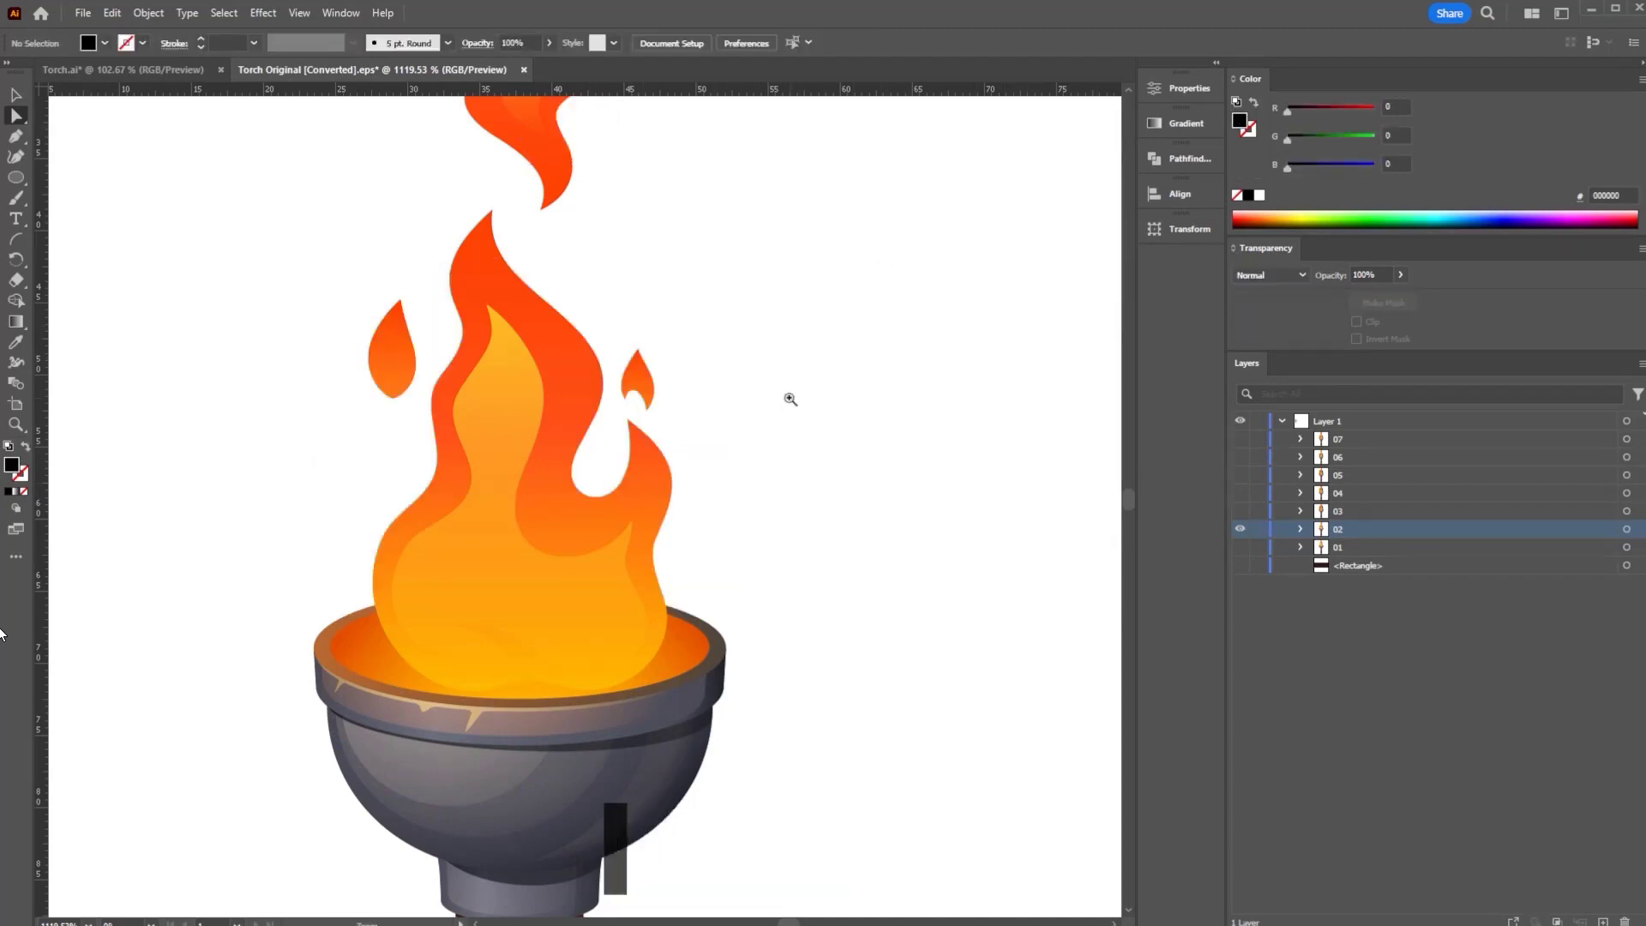
pyautogui.moveTo(786, 397); pyautogui.dragTo(688, 539)
# - Delete the black glow meshes behind the flames of frames 03 through 07
pyautogui.click(1240, 511)
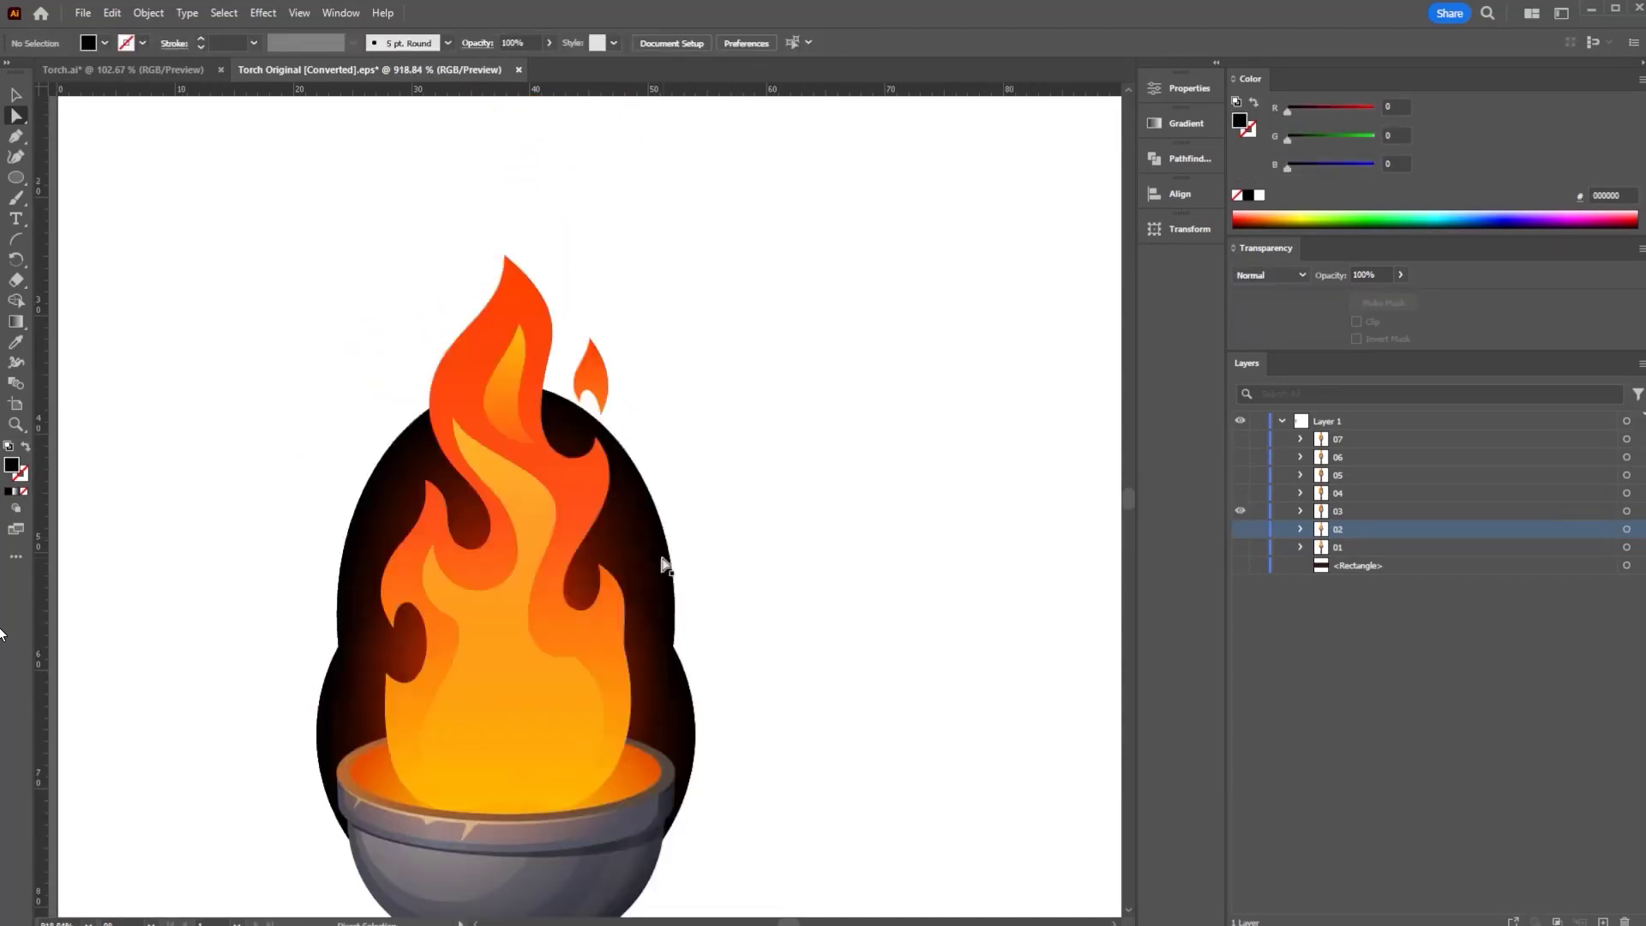
pyautogui.click(661, 566)
pyautogui.press('Delete')
pyautogui.click(1240, 493)
pyautogui.click(1240, 457)
pyautogui.press('Delete')
pyautogui.click(1240, 439)
pyautogui.click(621, 519)
pyautogui.press('Delete')
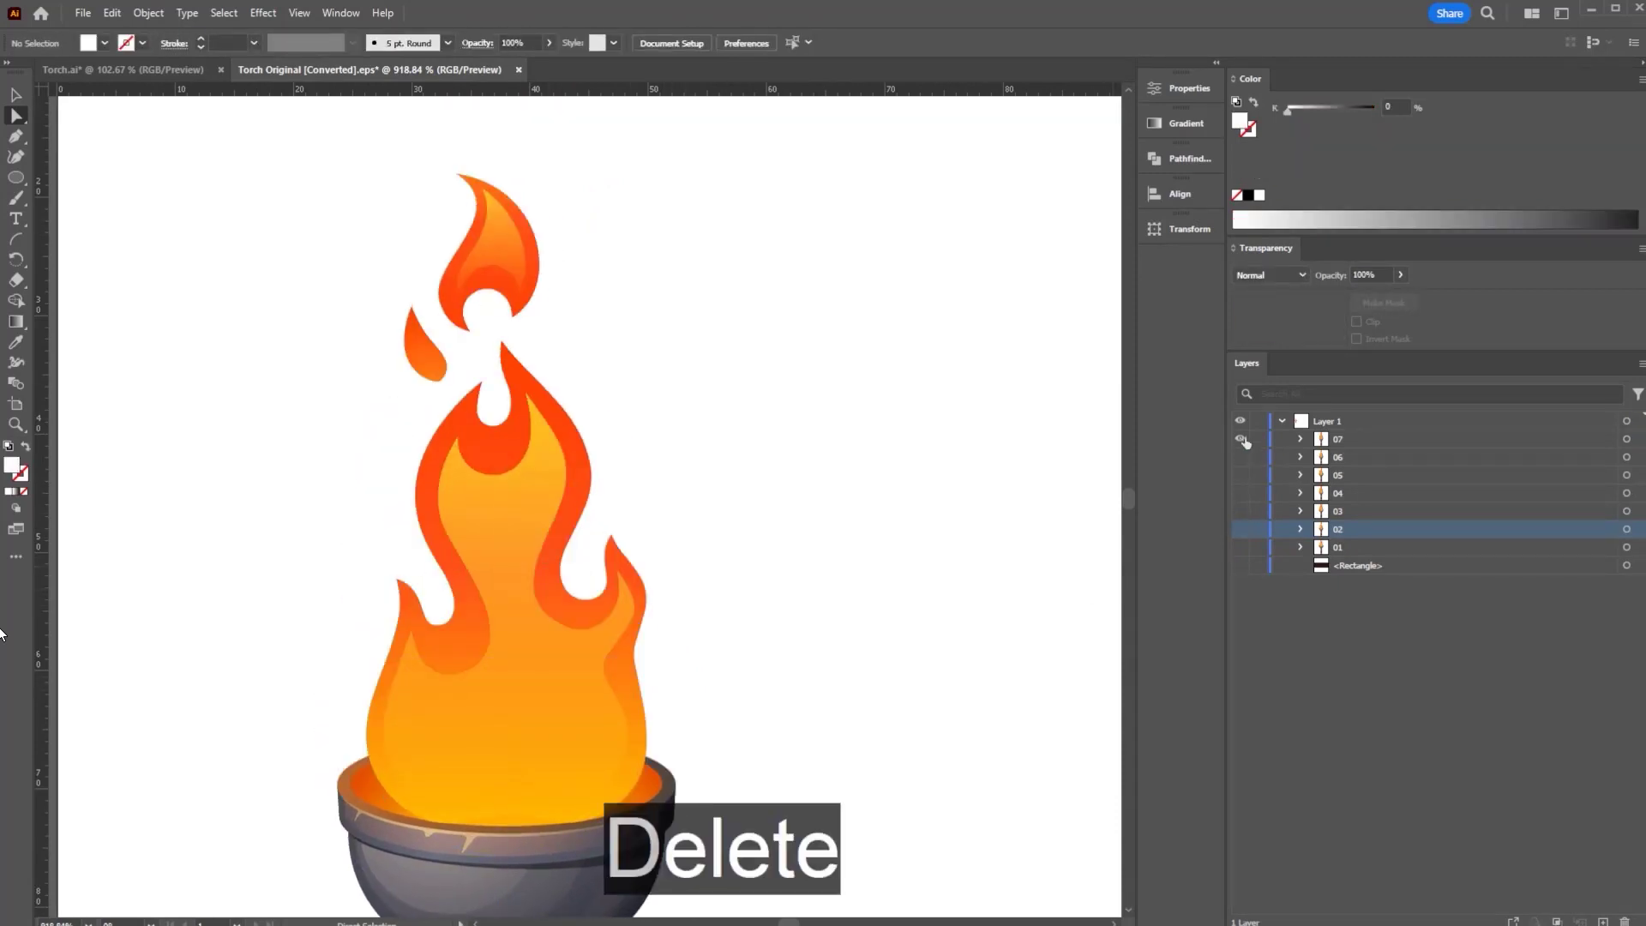
# - Review frames 01, 02 and 03 one at a time without their glows, ending on frame 01
pyautogui.click(1240, 439)
pyautogui.click(1240, 547)
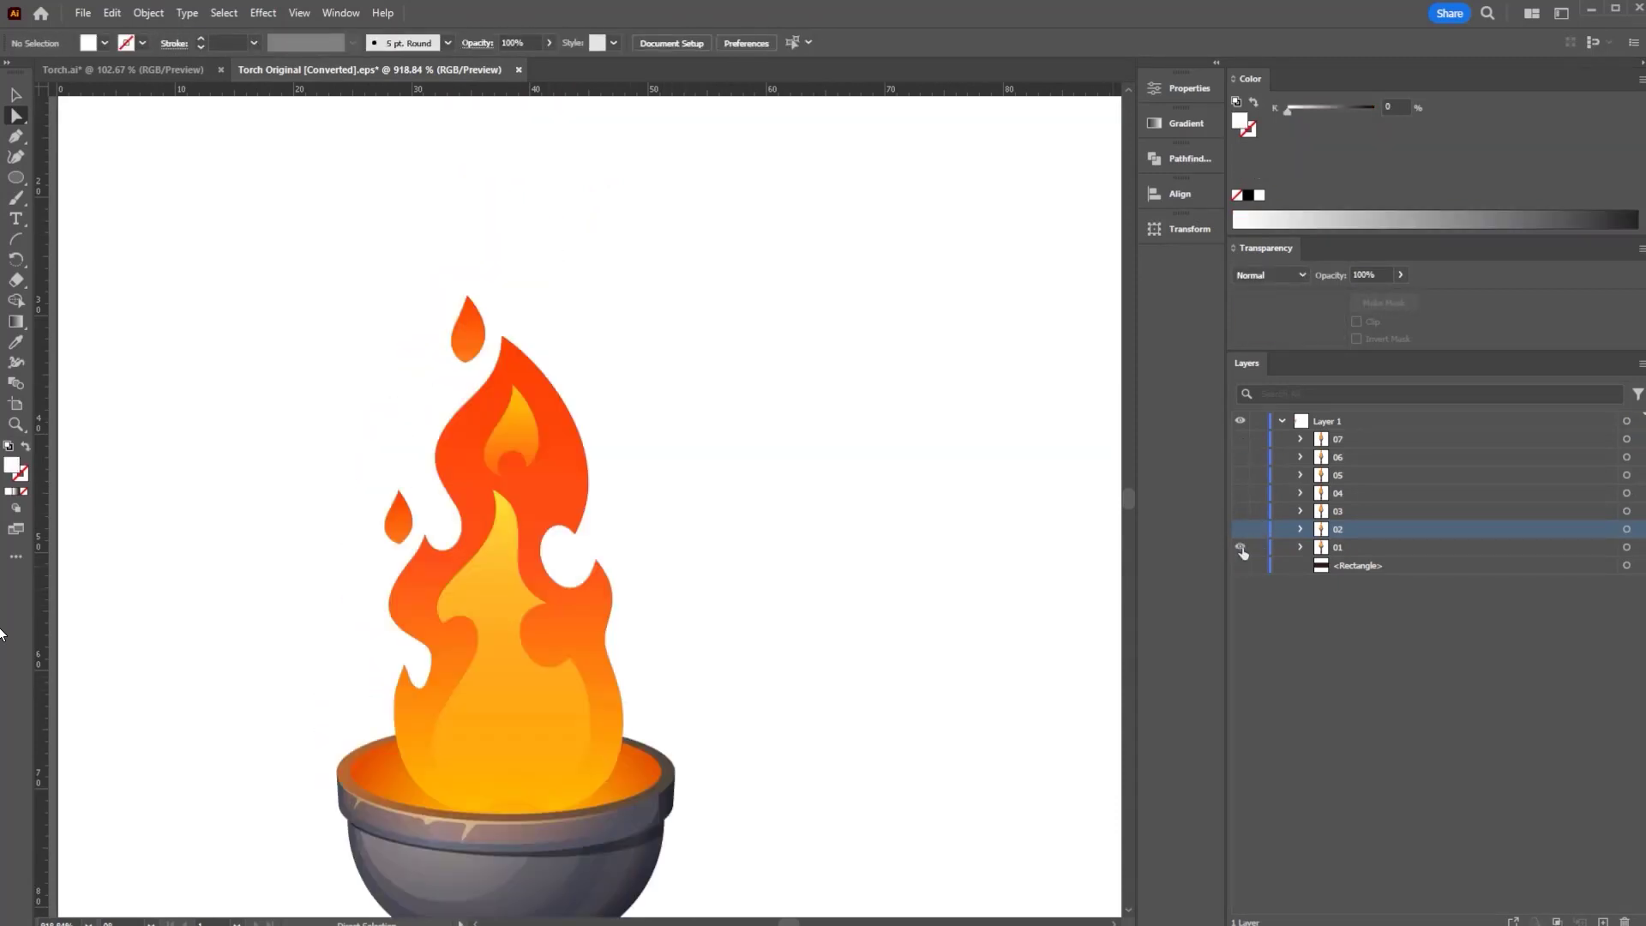
pyautogui.click(1240, 547)
pyautogui.click(1239, 529)
pyautogui.click(1239, 529)
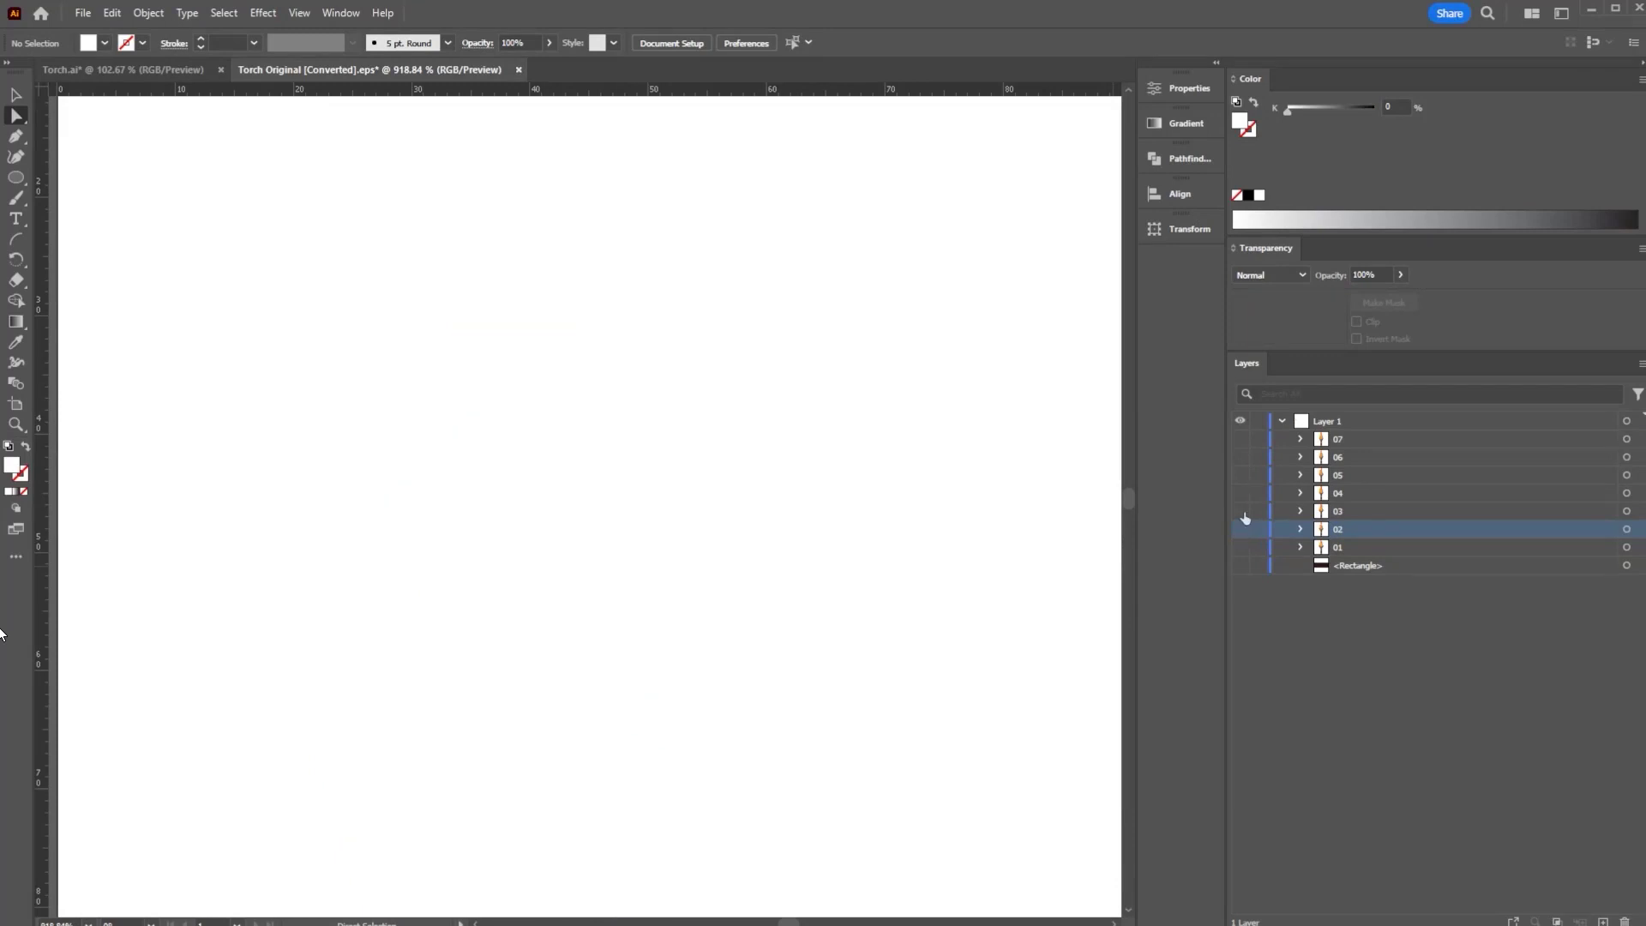
pyautogui.click(1240, 511)
pyautogui.click(1240, 511)
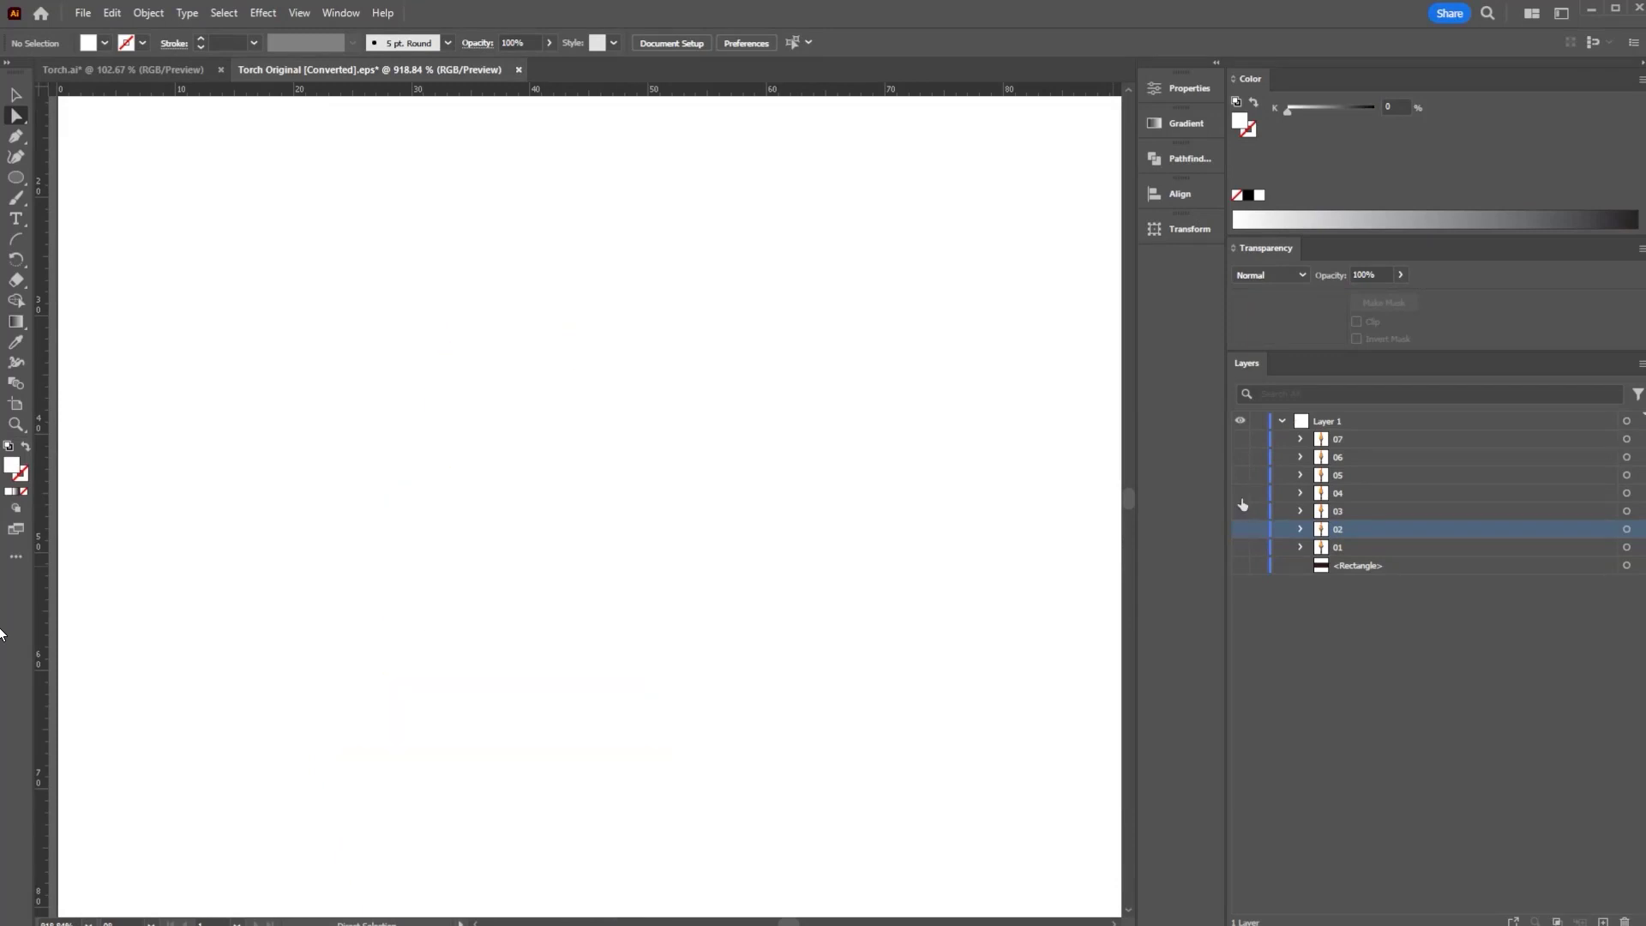
pyautogui.click(1240, 547)
# - Zoom out to the whole torch and flick frame 02 on and off over frame 01
pyautogui.moveTo(697, 778); pyautogui.dragTo(686, 343)
pyautogui.hotkey('ctrl', 'space')
pyautogui.moveTo(603, 467); pyautogui.dragTo(597, 455)
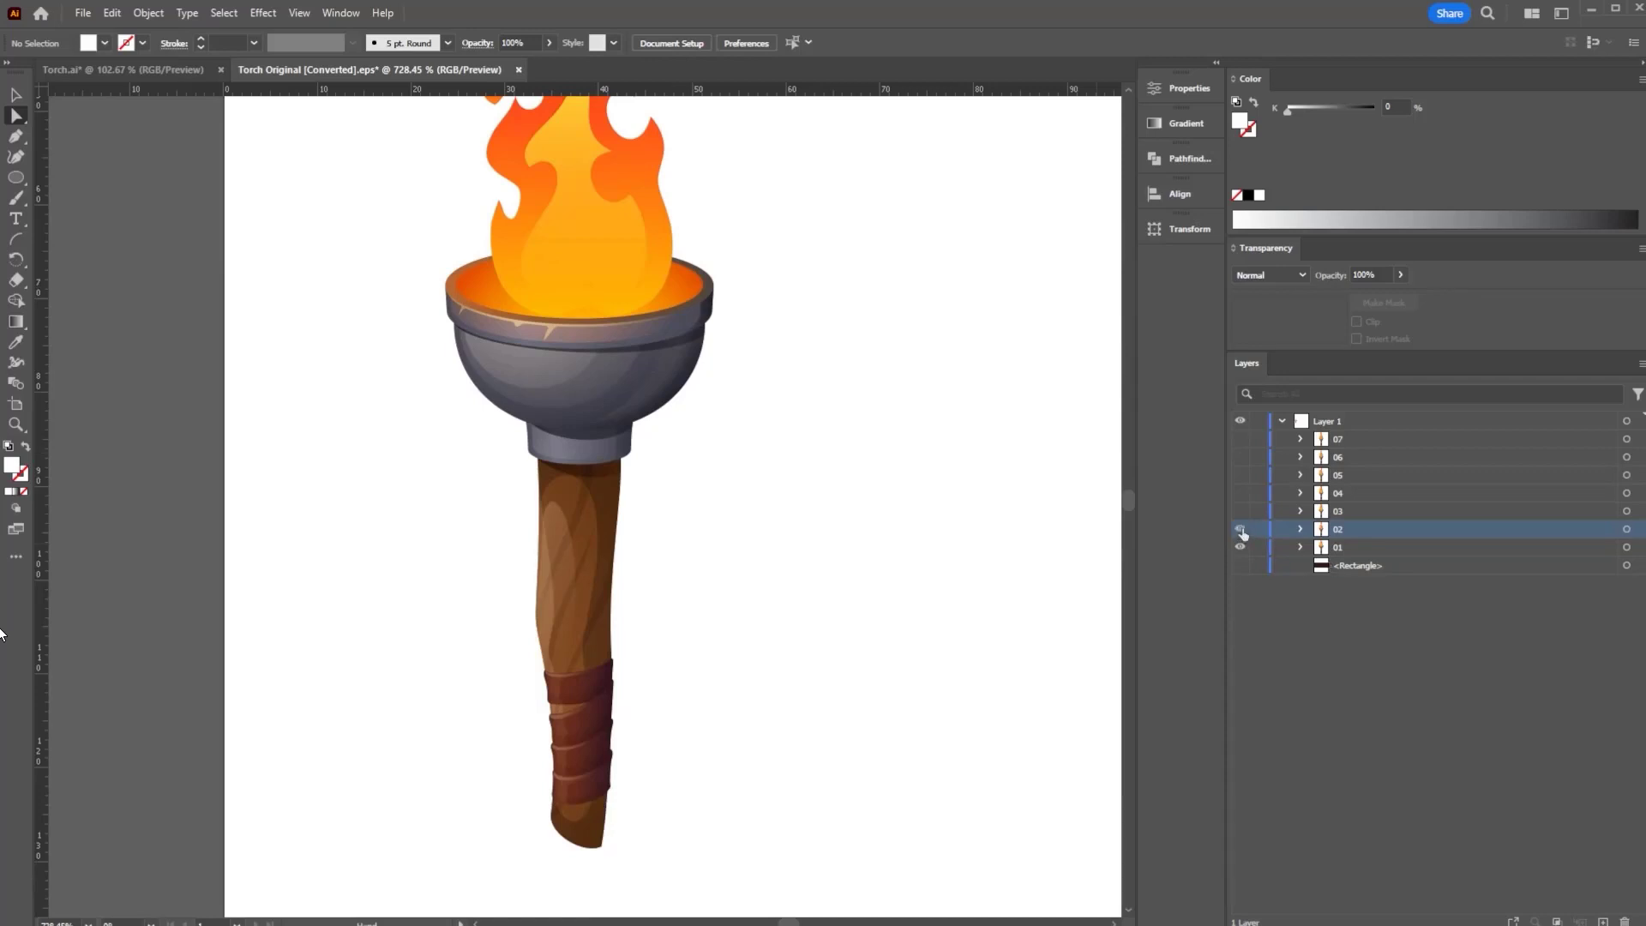
pyautogui.click(1240, 529)
pyautogui.click(1240, 529)
pyautogui.click(1240, 529)
pyautogui.click(1240, 529)
pyautogui.click(1240, 529)
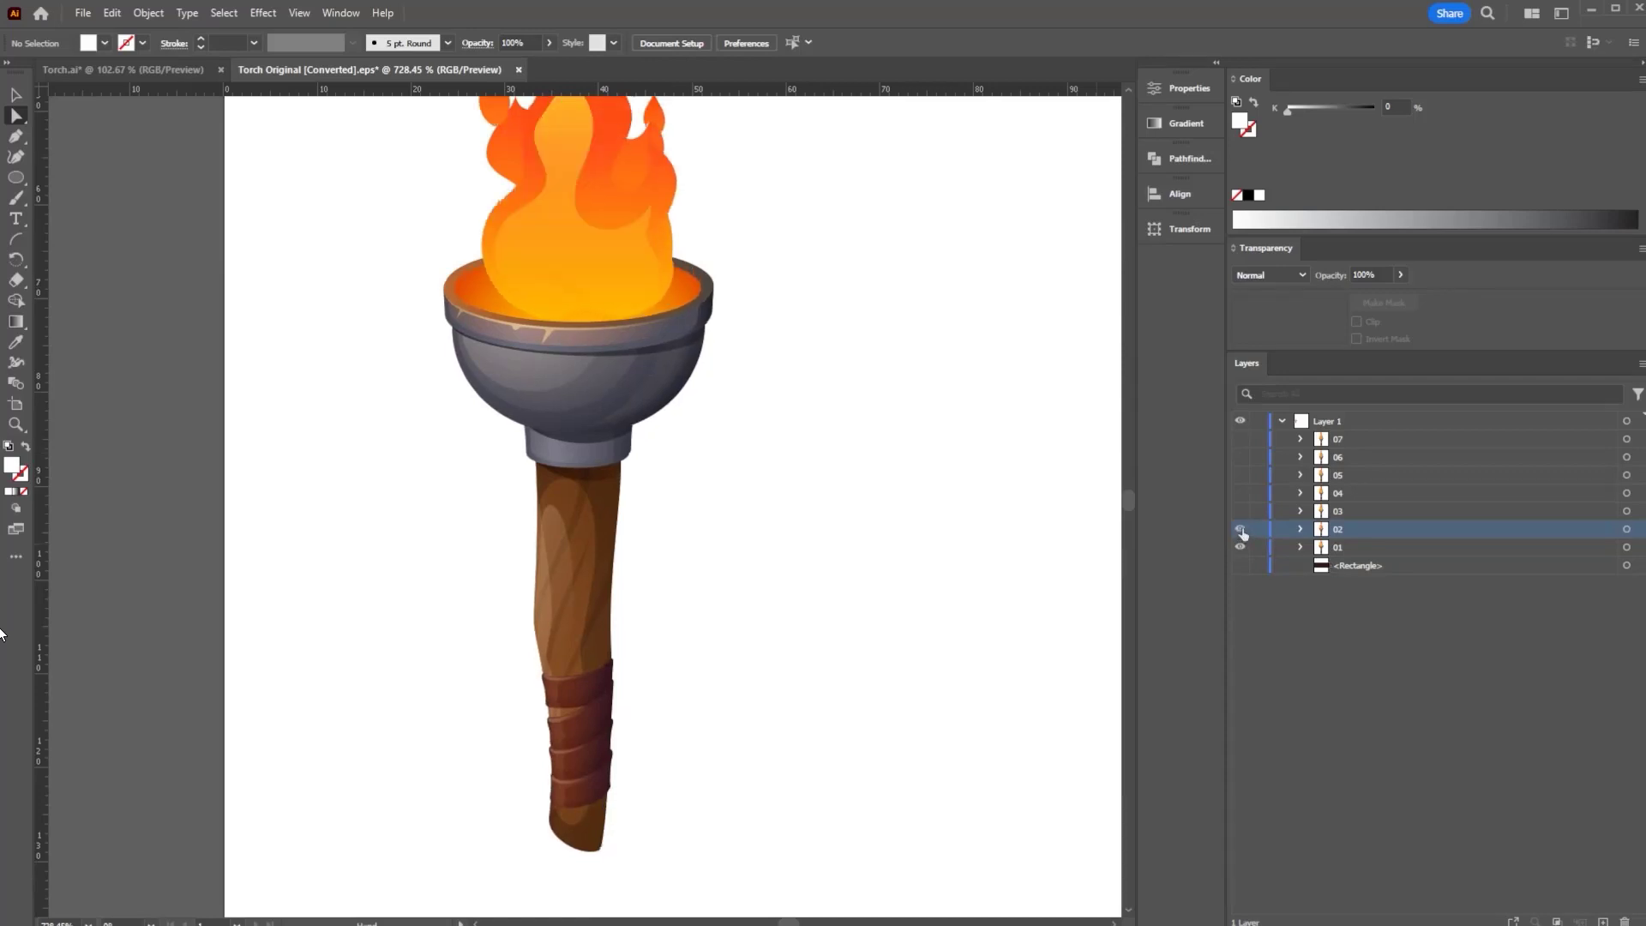
pyautogui.click(1241, 529)
pyautogui.click(1240, 528)
pyautogui.click(1241, 529)
pyautogui.click(1240, 529)
pyautogui.click(1241, 529)
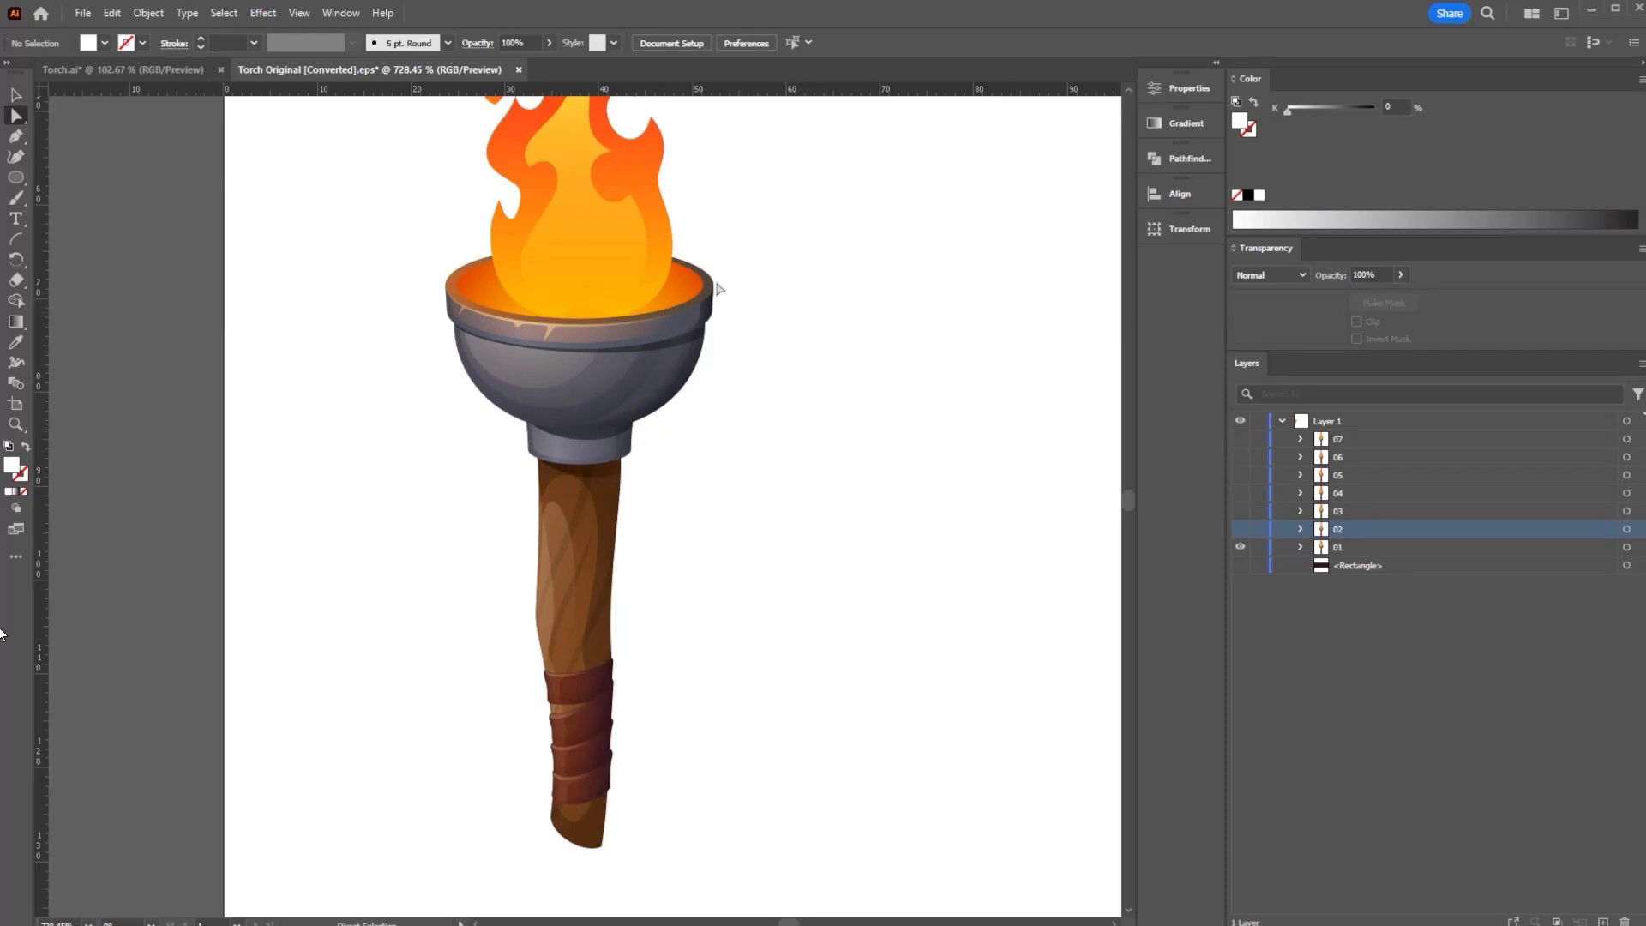
pyautogui.click(105, 71)
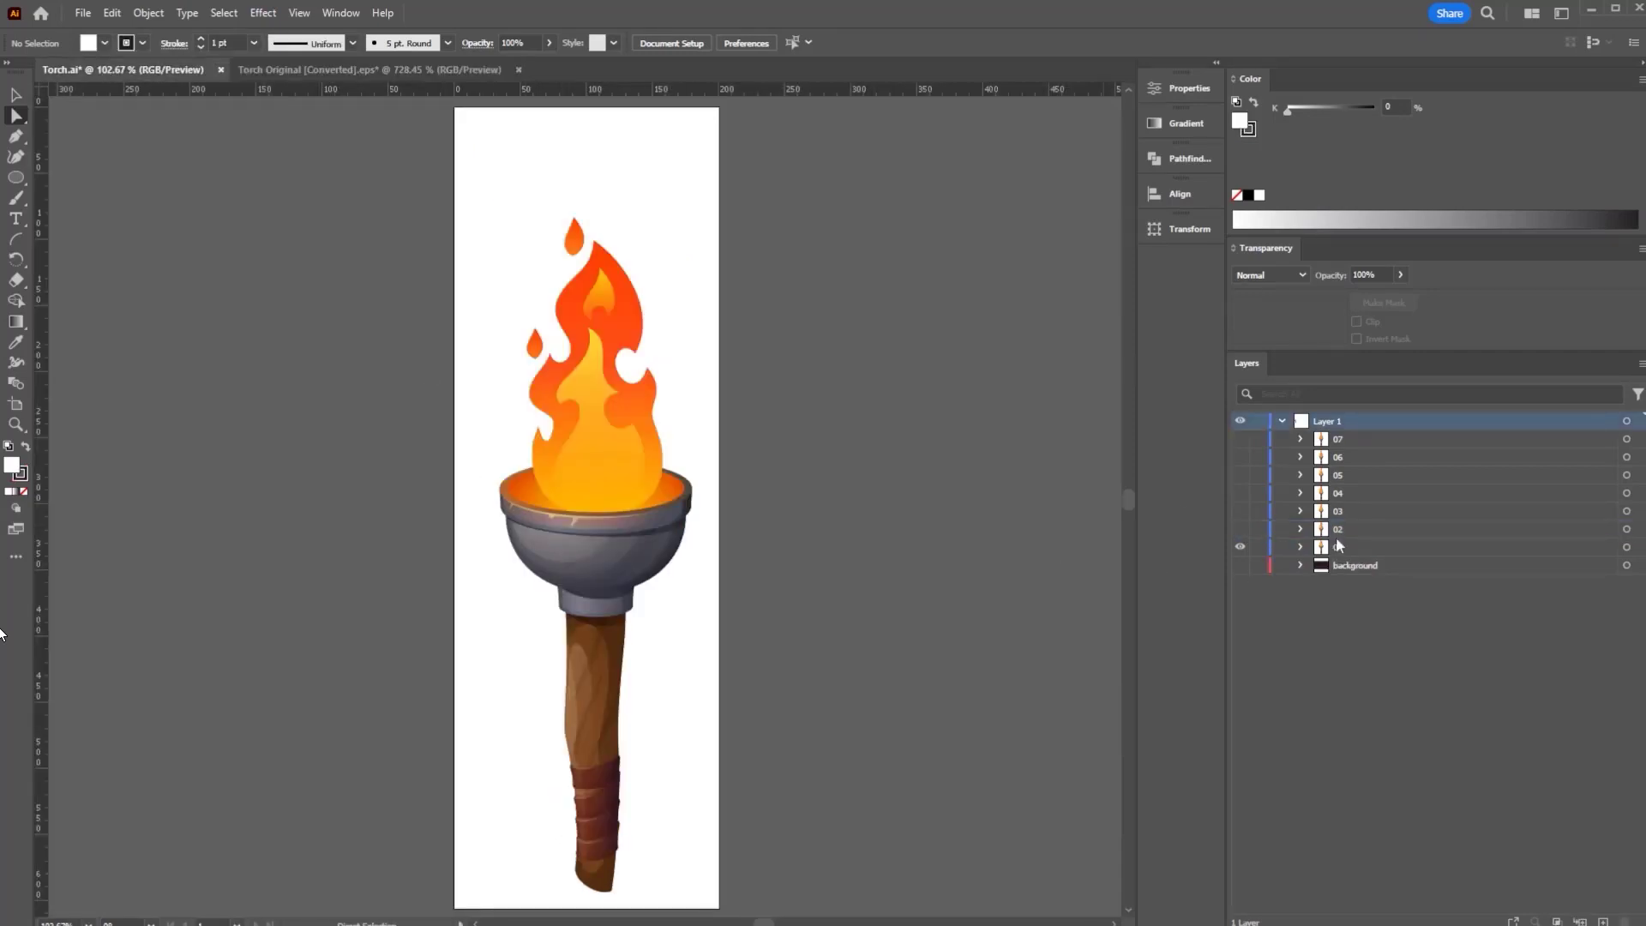
pyautogui.click(1241, 531)
pyautogui.moveTo(657, 640); pyautogui.dragTo(846, 582)
pyautogui.moveTo(612, 596); pyautogui.dragTo(645, 533)
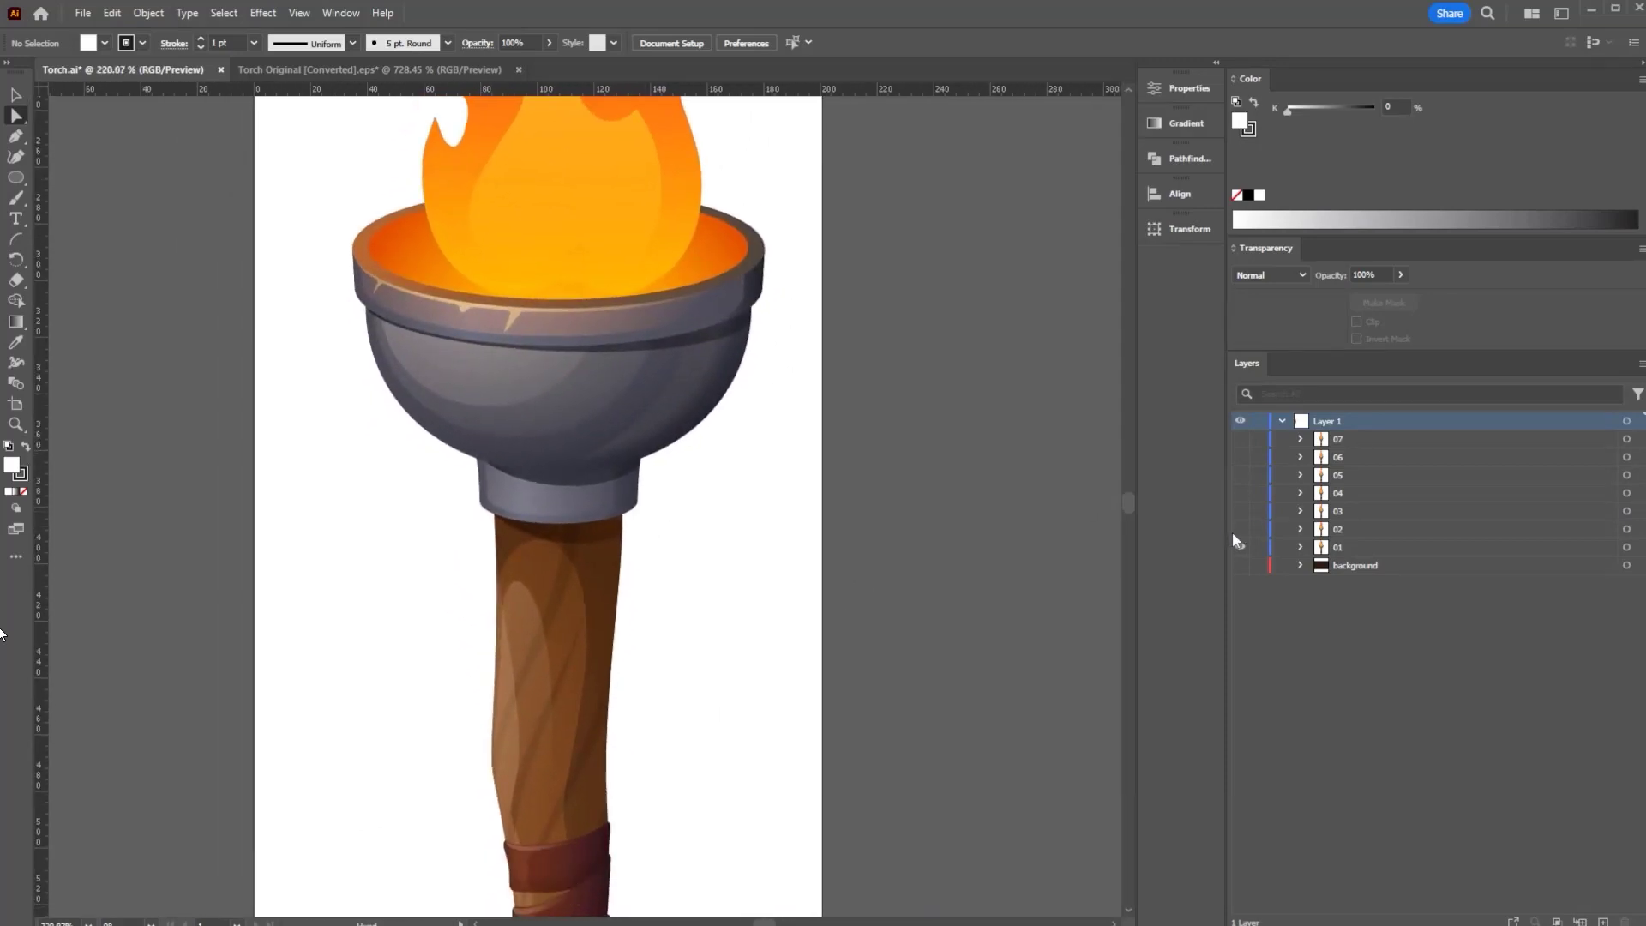
pyautogui.click(1241, 531)
pyautogui.click(1240, 531)
pyautogui.click(1240, 531)
pyautogui.click(1240, 531)
pyautogui.click(1240, 530)
pyautogui.click(1241, 530)
pyautogui.click(1241, 531)
pyautogui.click(1241, 531)
pyautogui.click(313, 69)
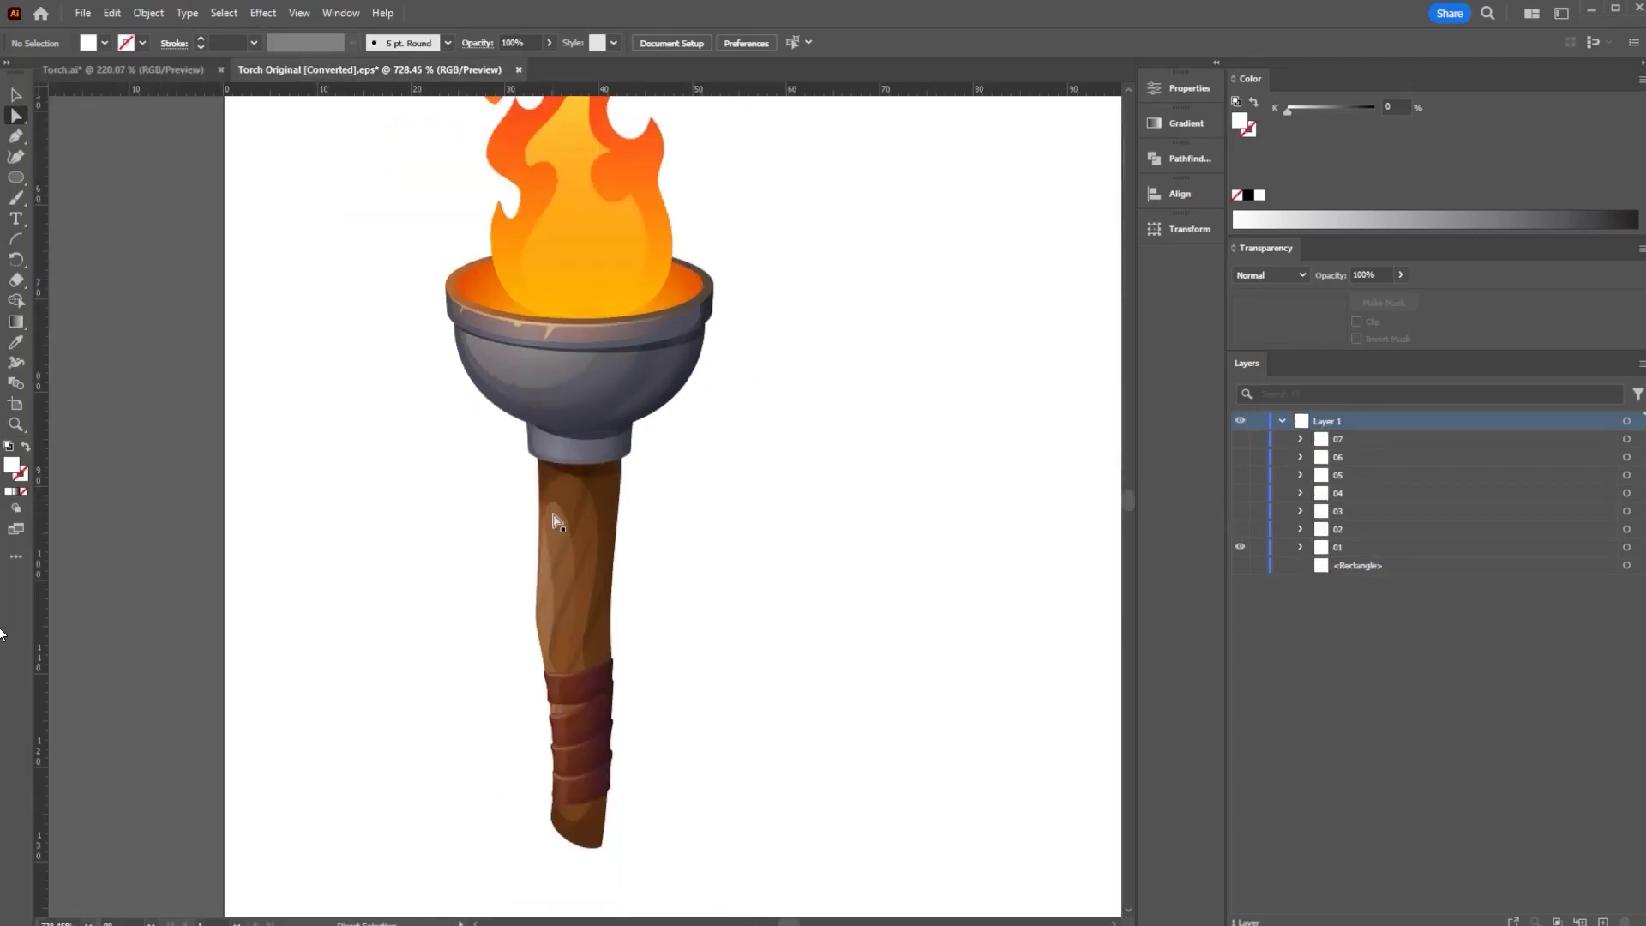
# - Show frame 02, zoom into the torch socket and drag its artwork group into alignment
pyautogui.click(1241, 531)
pyautogui.click(1331, 531)
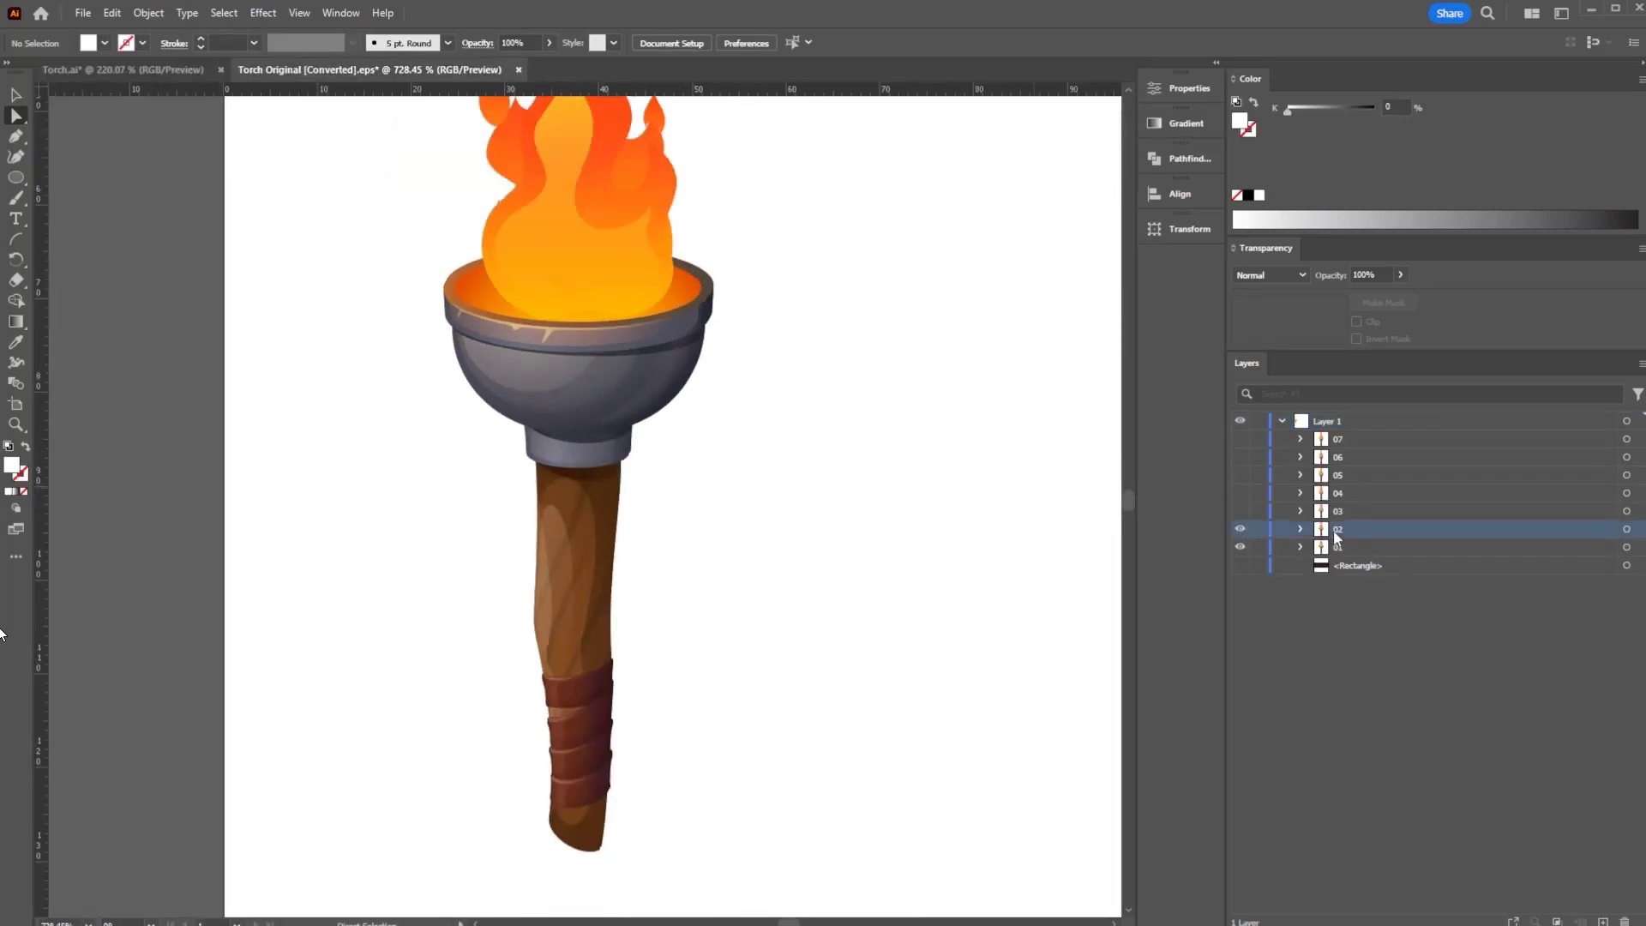
pyautogui.hotkey('ctrl', 'space')
pyautogui.moveTo(573, 522); pyautogui.dragTo(966, 471)
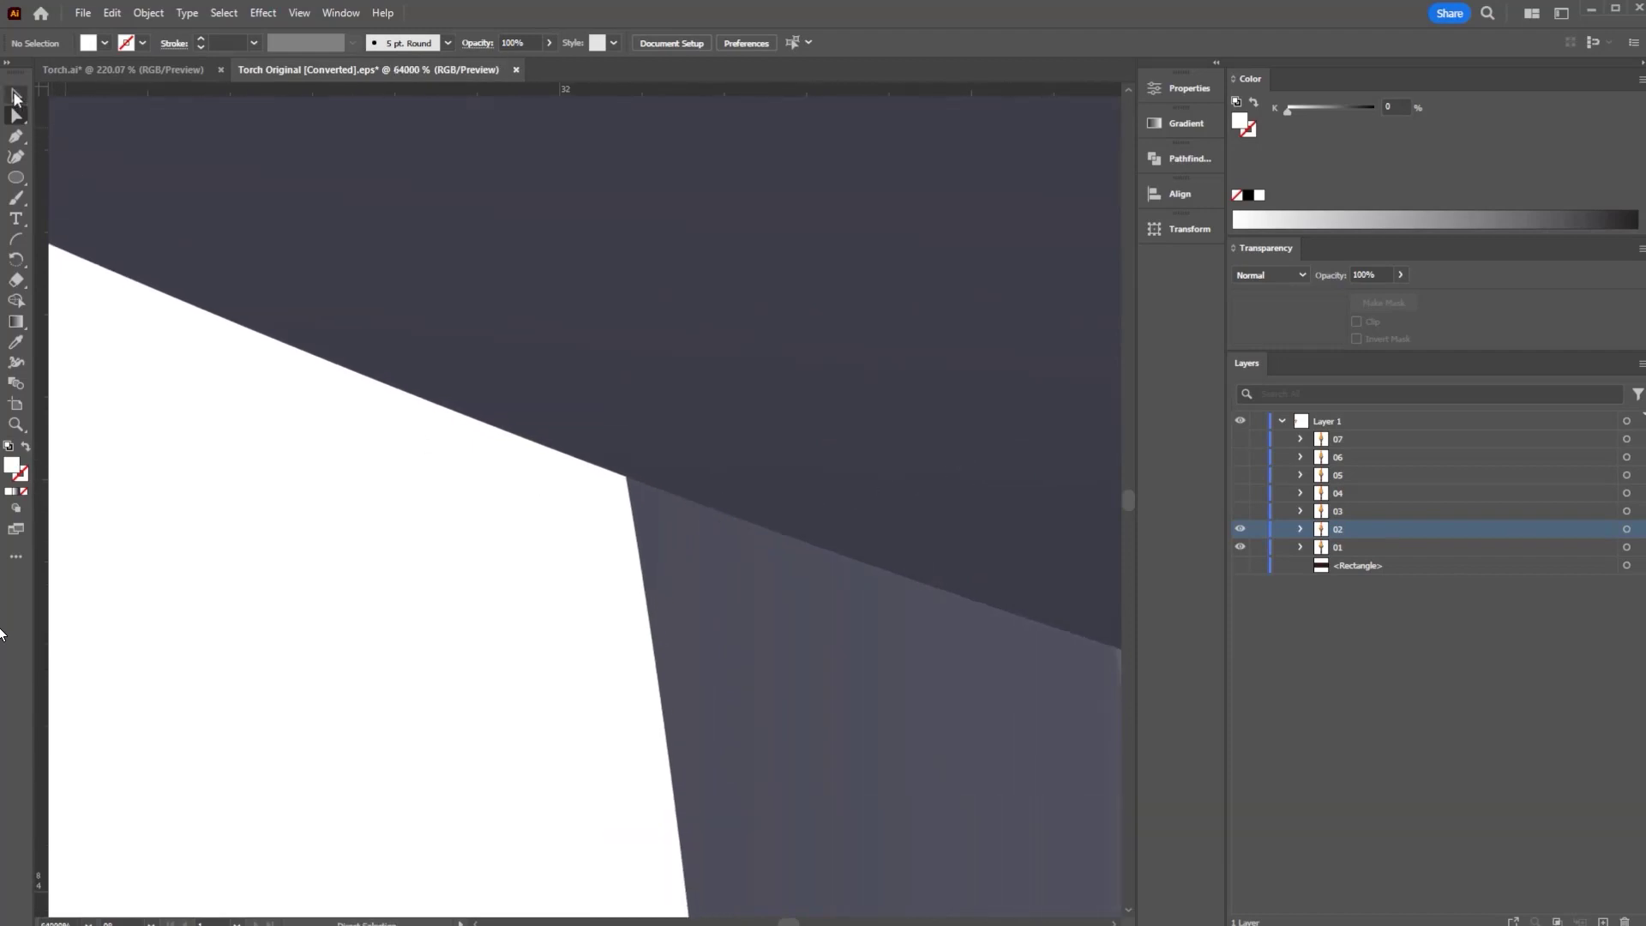
pyautogui.click(16, 96)
pyautogui.click(602, 399)
pyautogui.moveTo(603, 399); pyautogui.dragTo(785, 176)
pyautogui.moveTo(696, 237); pyautogui.dragTo(686, 666)
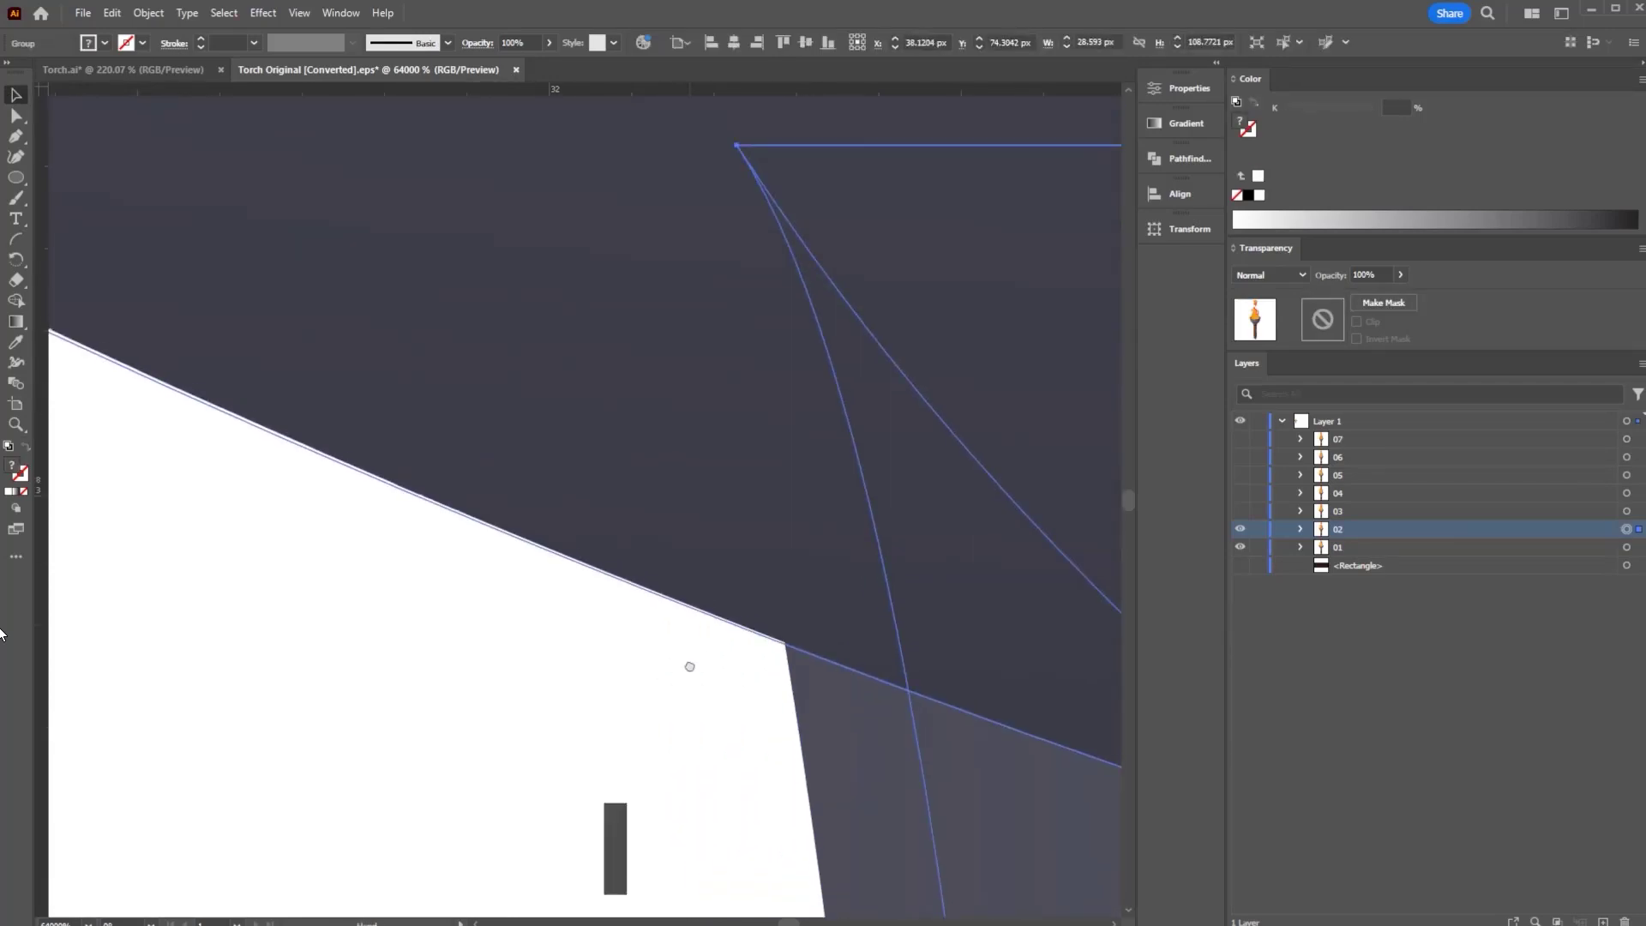
pyautogui.moveTo(834, 585); pyautogui.dragTo(258, 591)
pyautogui.moveTo(763, 553); pyautogui.dragTo(411, 566)
pyautogui.moveTo(845, 514); pyautogui.dragTo(603, 545)
pyautogui.click(852, 585)
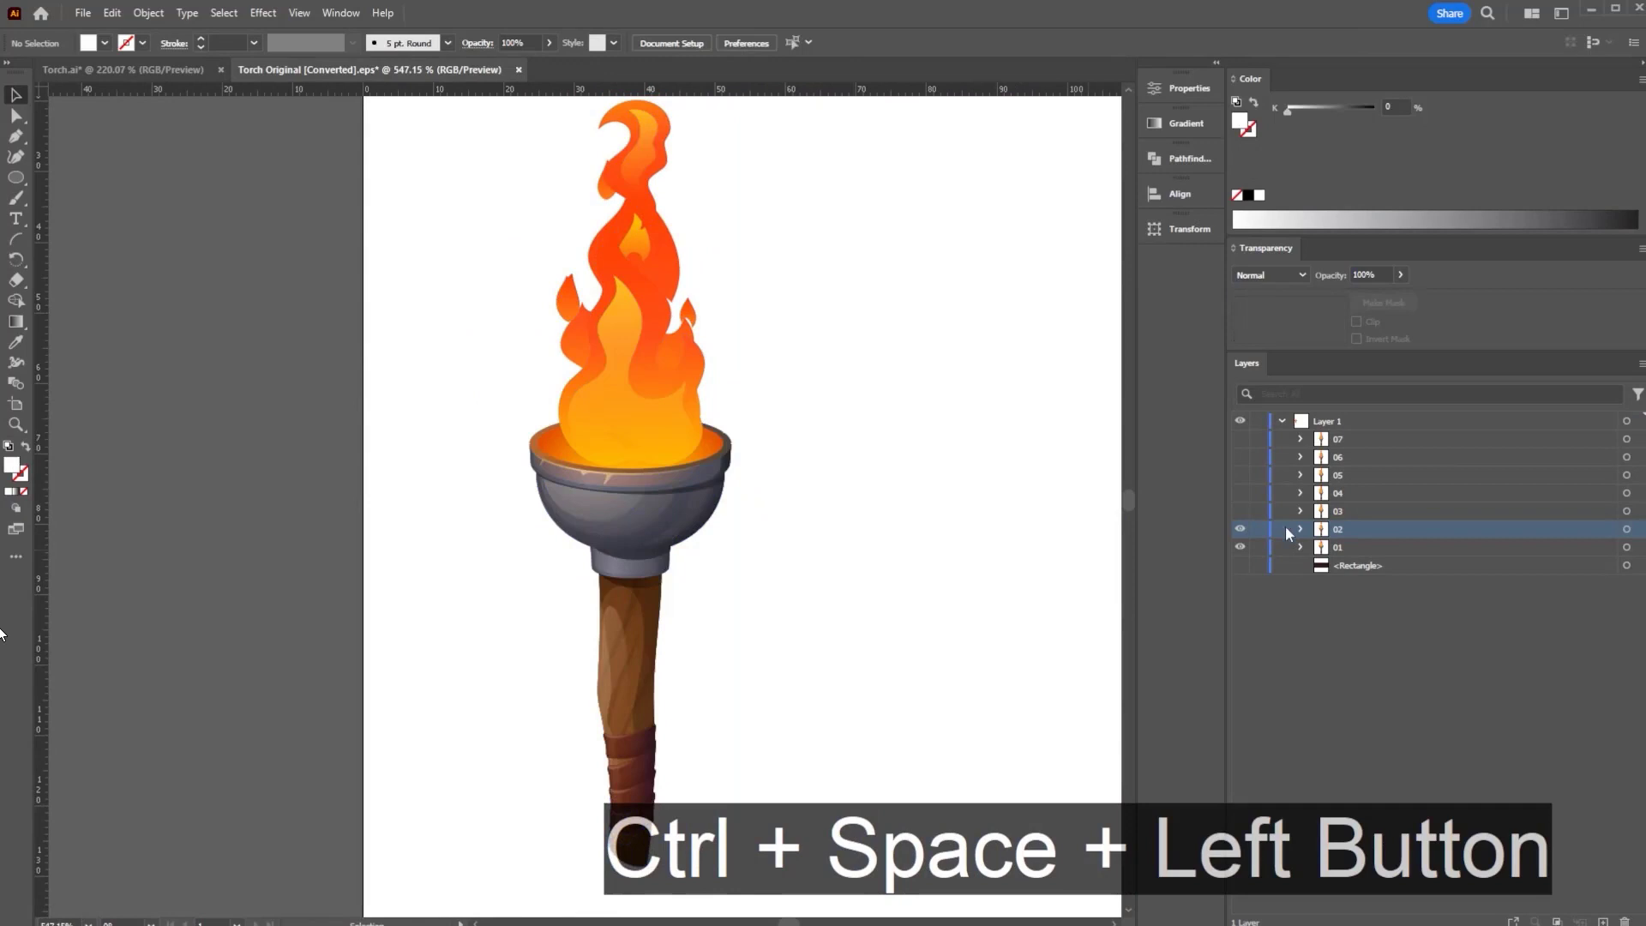
# - Check frame 02's alignment, then show frame 03 over frame 01 and make layer 03 active
pyautogui.click(1242, 529)
pyautogui.click(1243, 529)
pyautogui.click(1242, 529)
pyautogui.click(1242, 529)
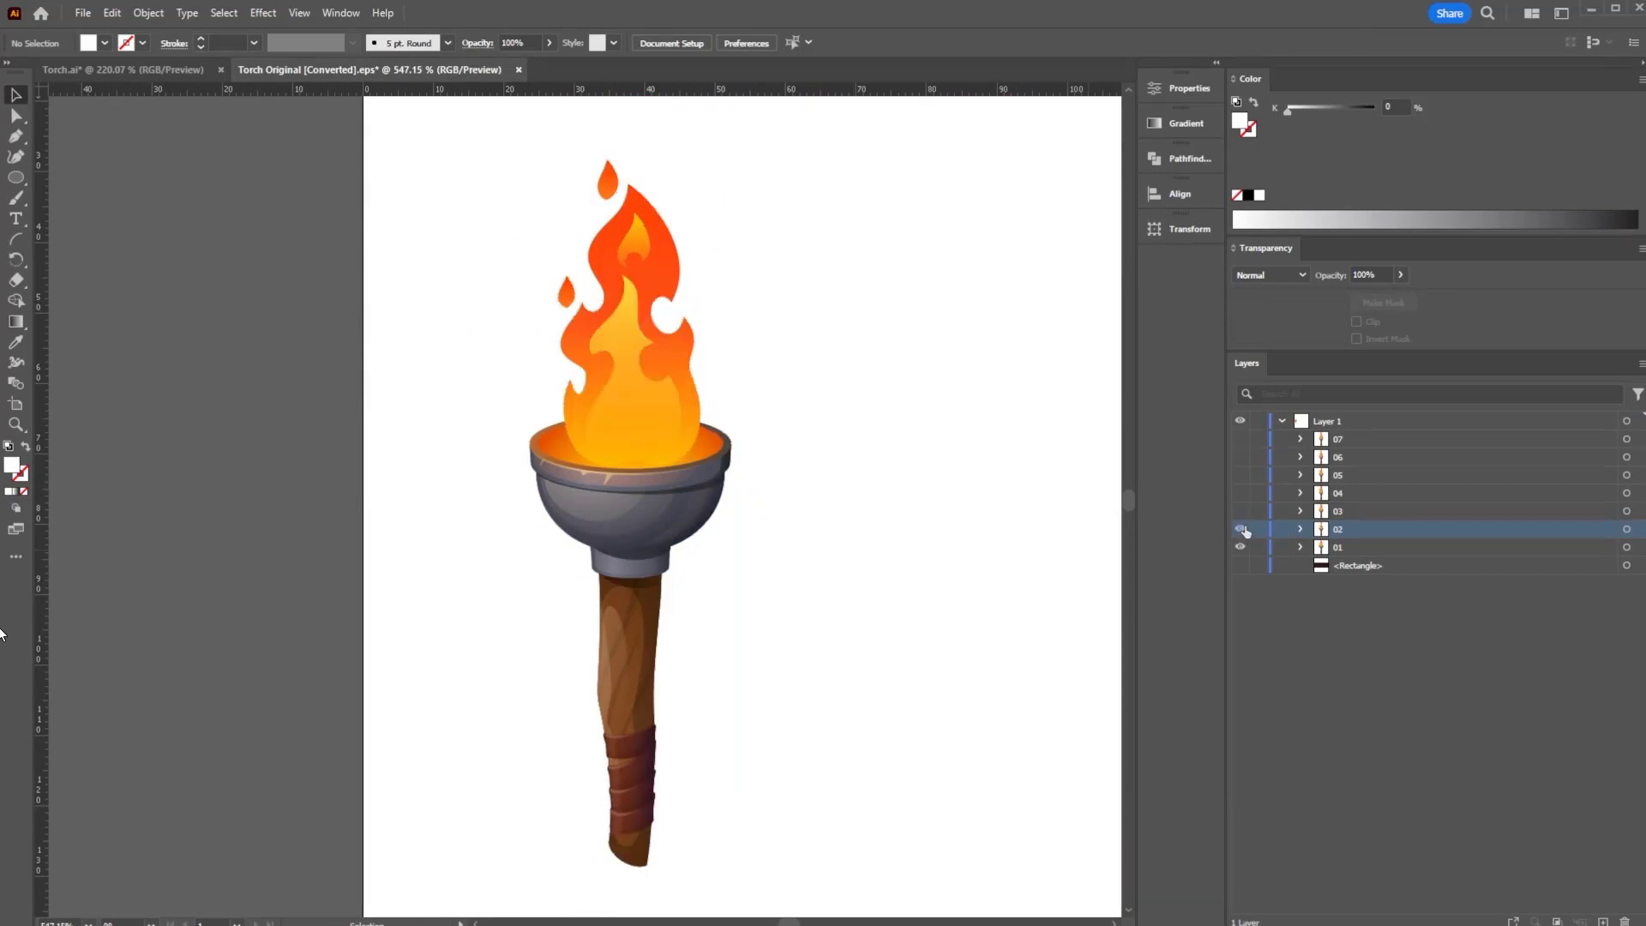
pyautogui.click(1242, 529)
pyautogui.click(1240, 511)
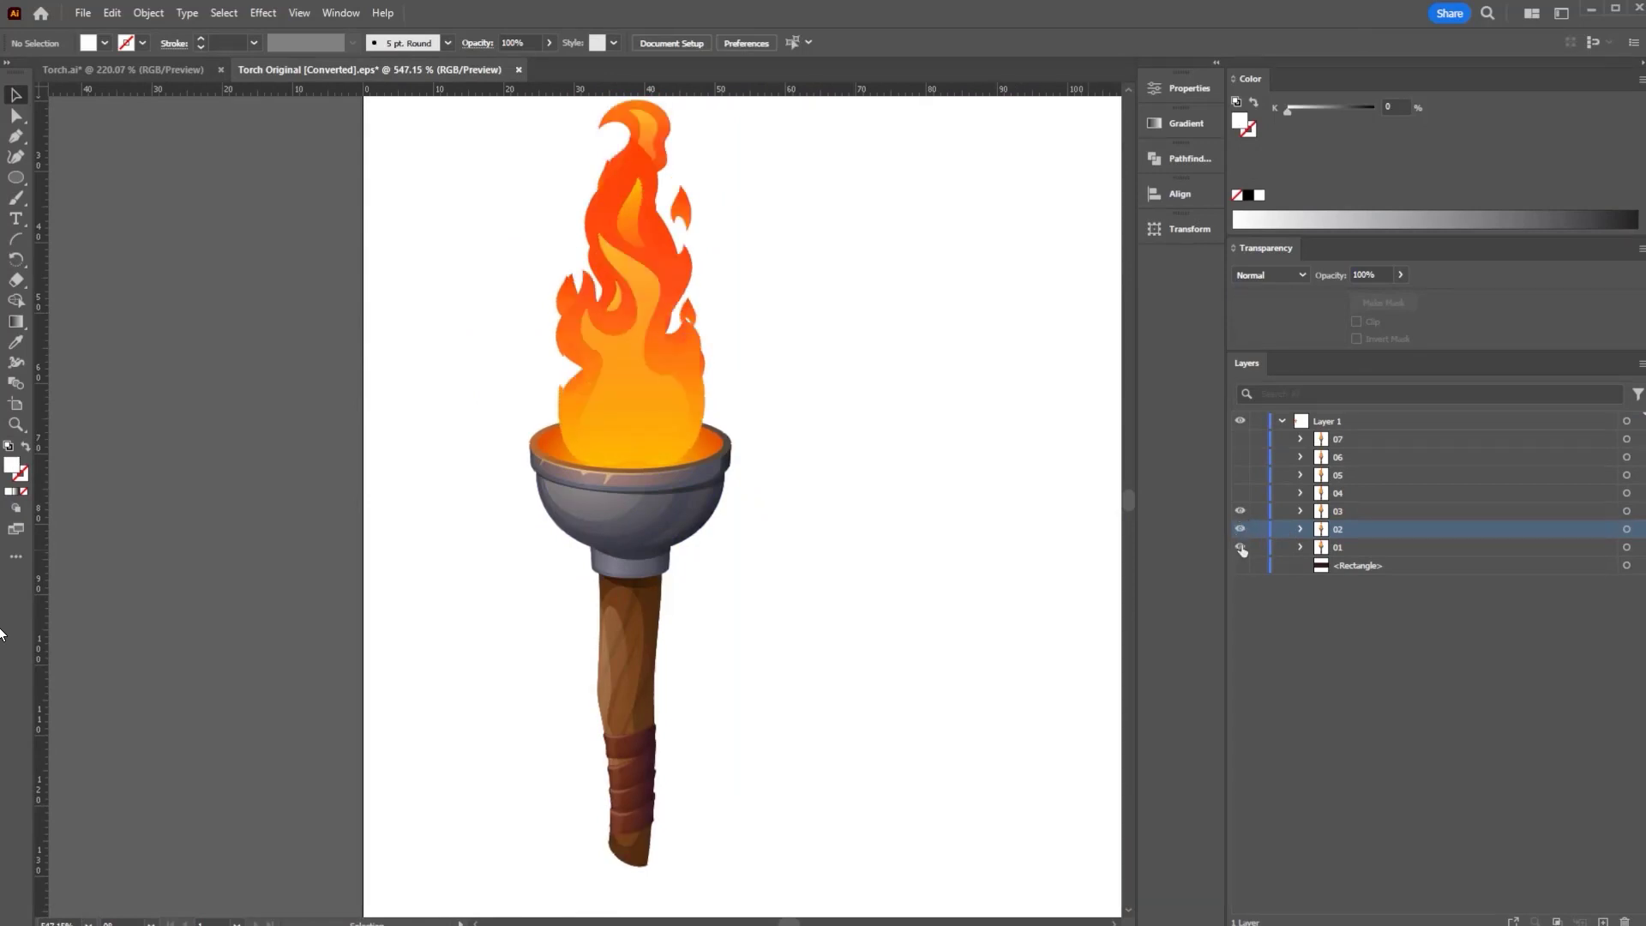
pyautogui.click(1243, 529)
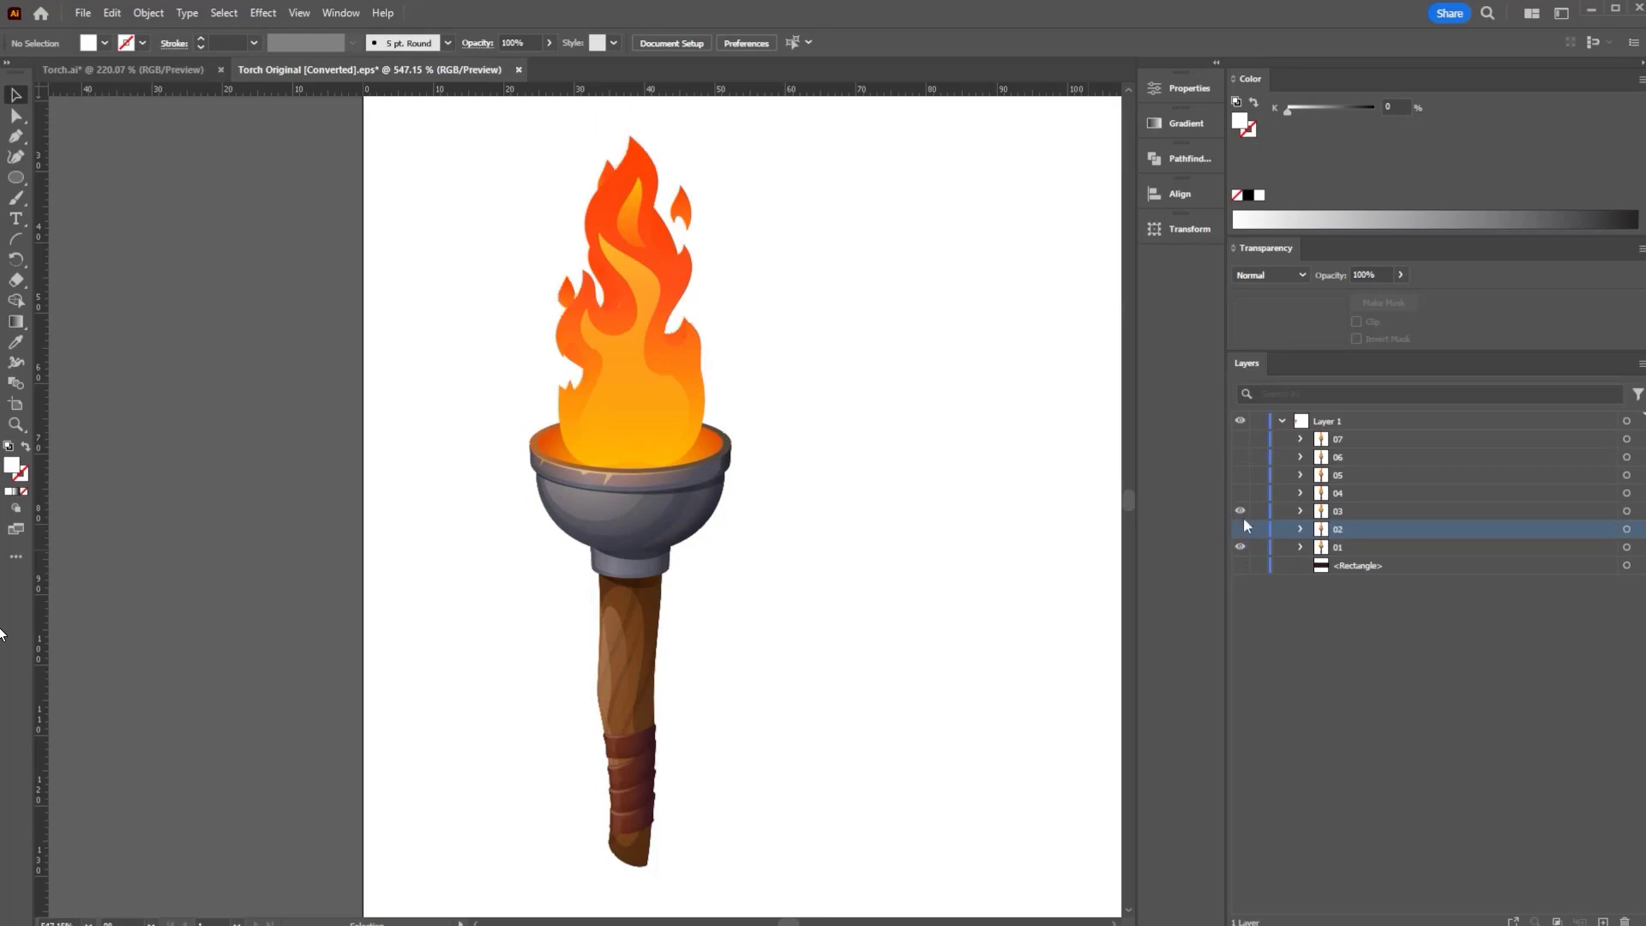
pyautogui.click(1239, 513)
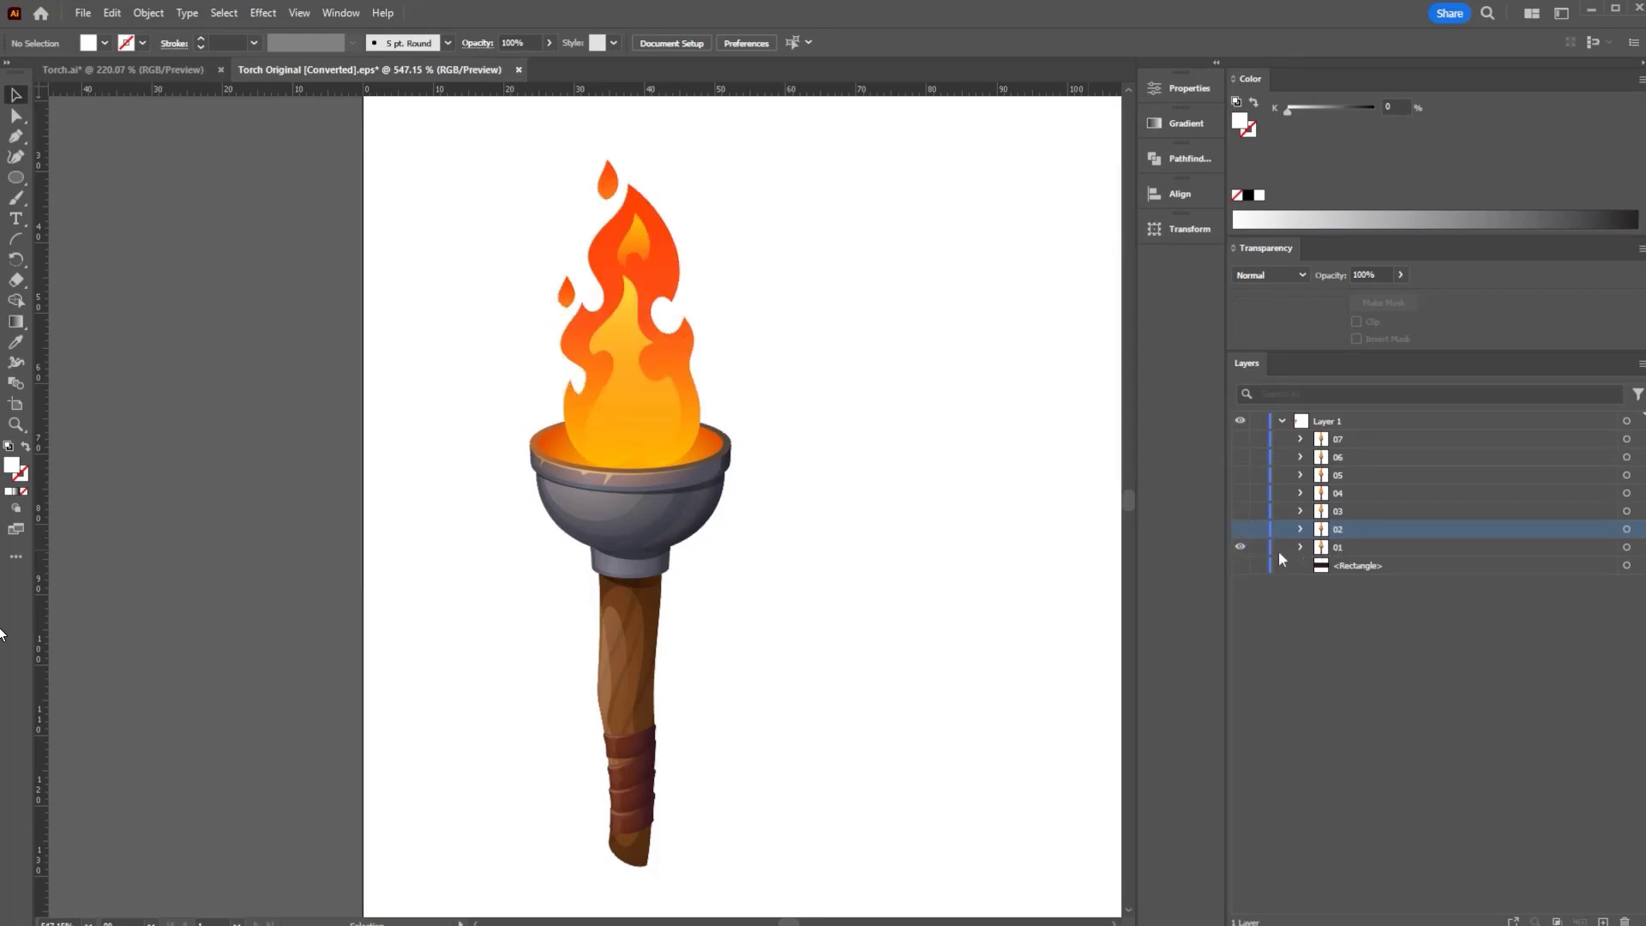
pyautogui.click(1334, 549)
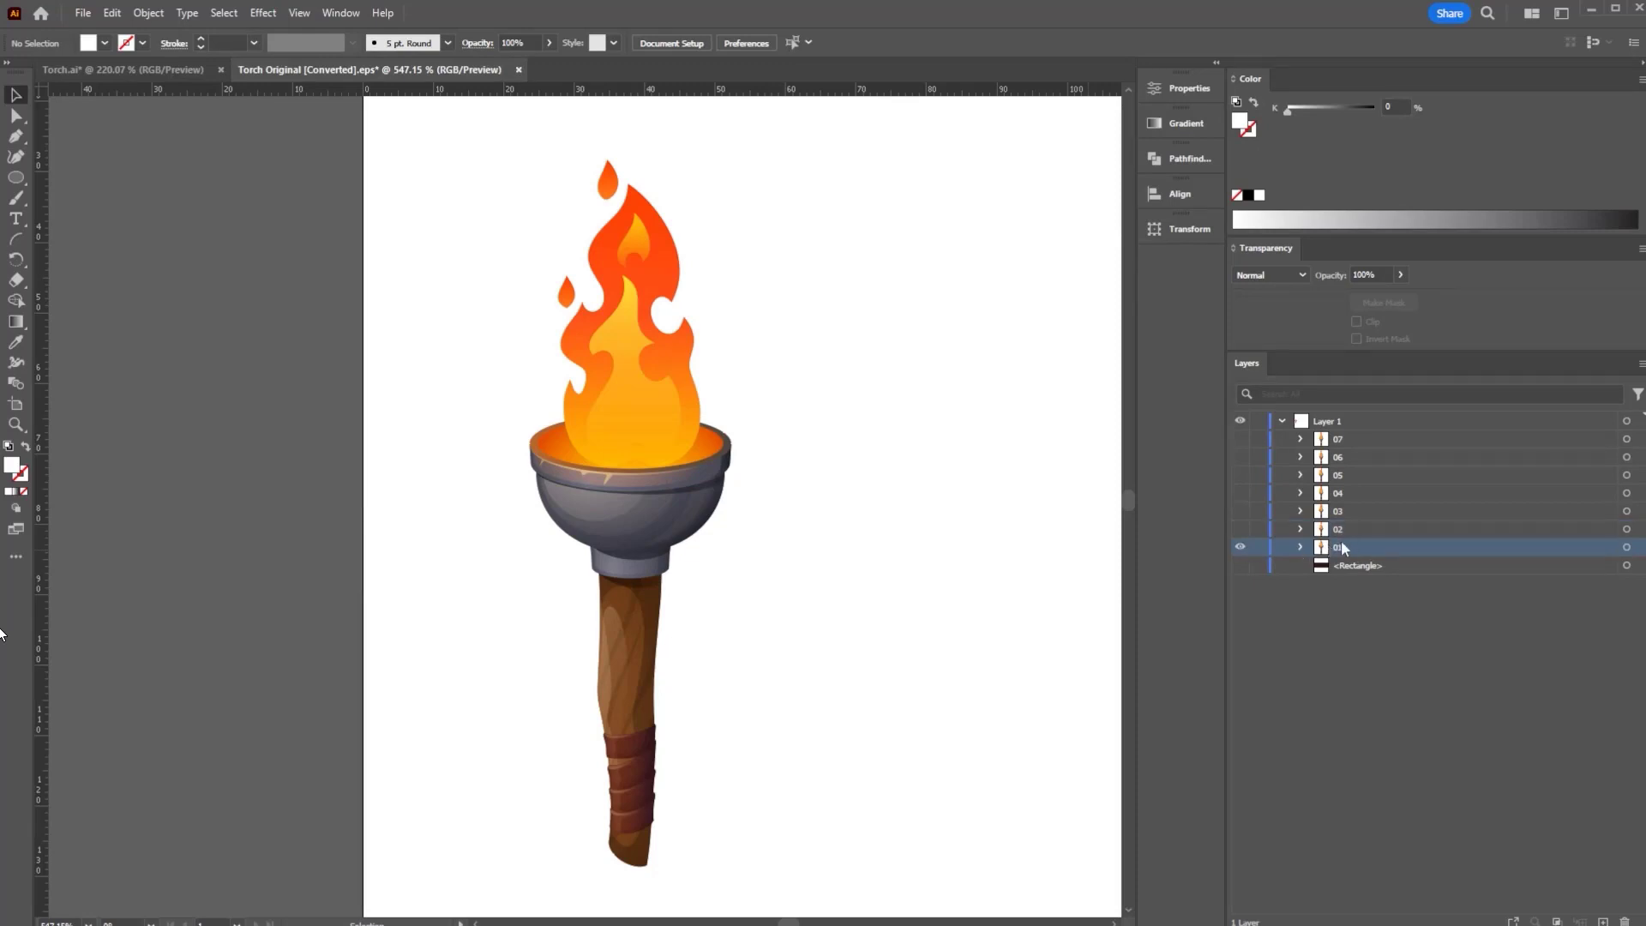
pyautogui.click(1239, 511)
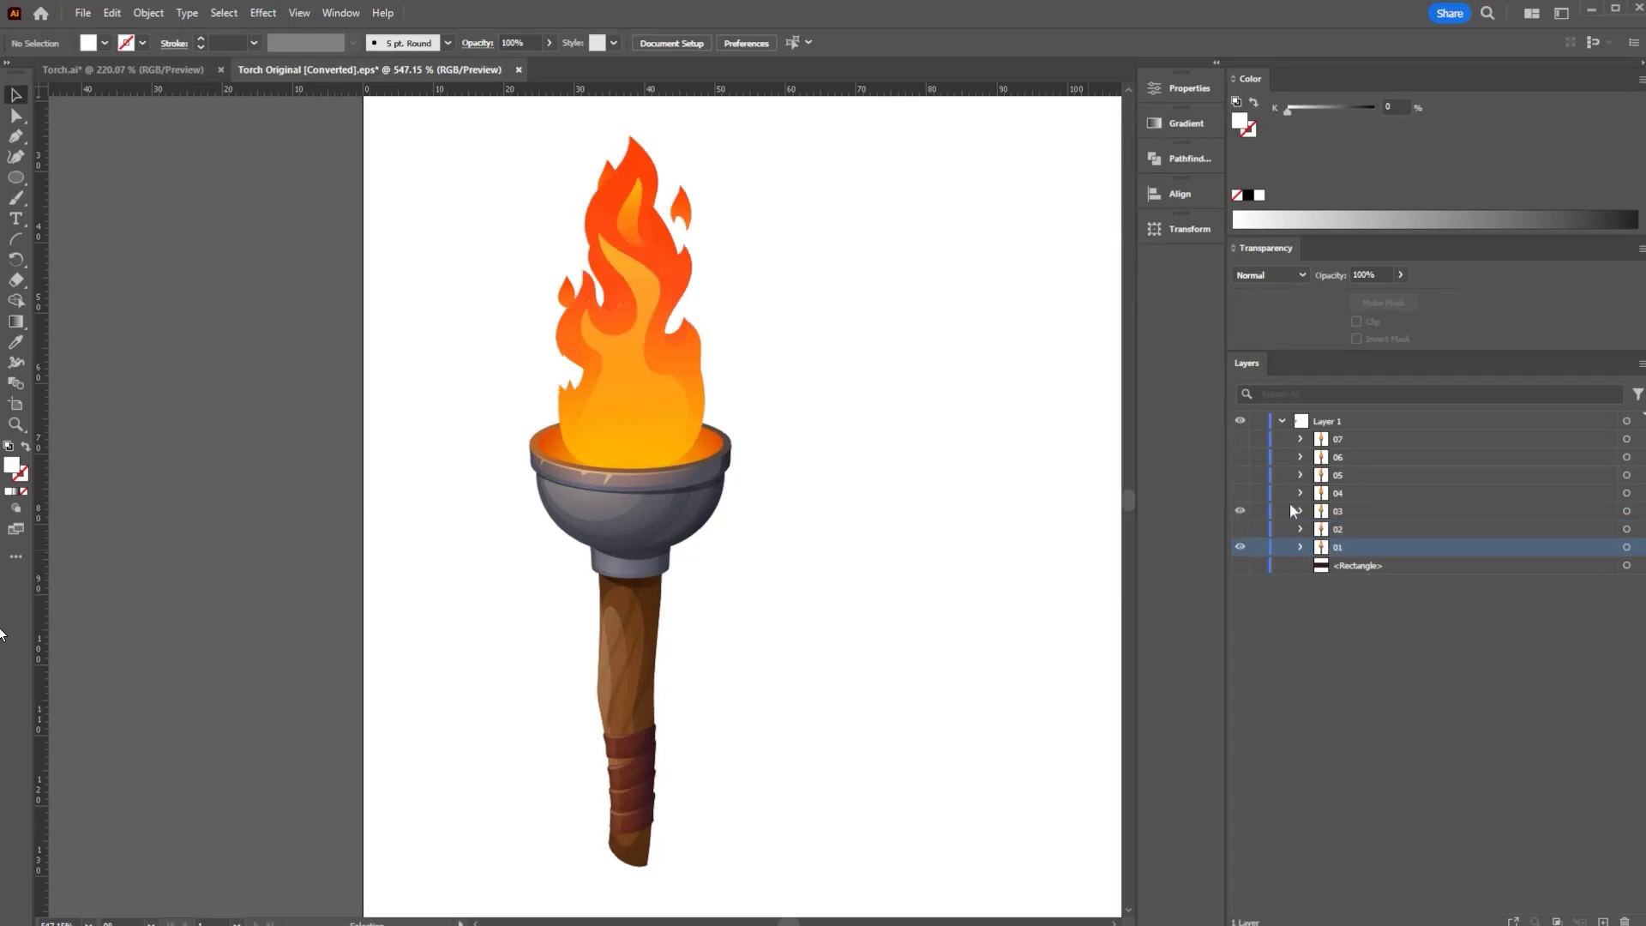
pyautogui.click(1342, 510)
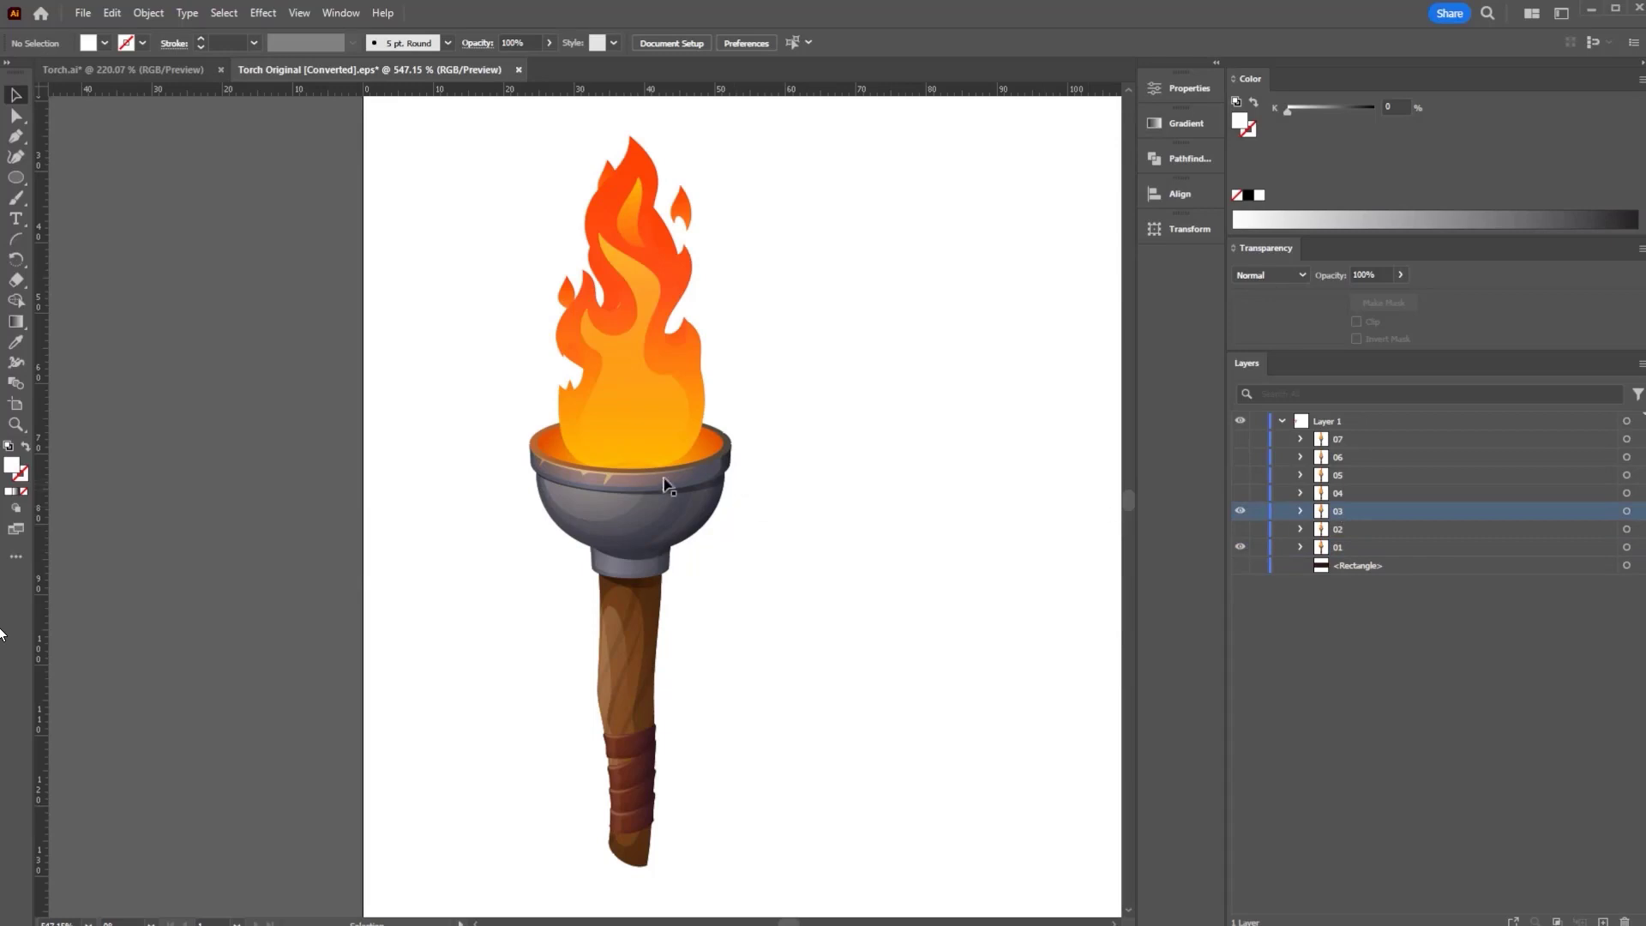
# - Select frame 03's torch artwork and zoom into the collar corner to check its alignment
pyautogui.click(641, 511)
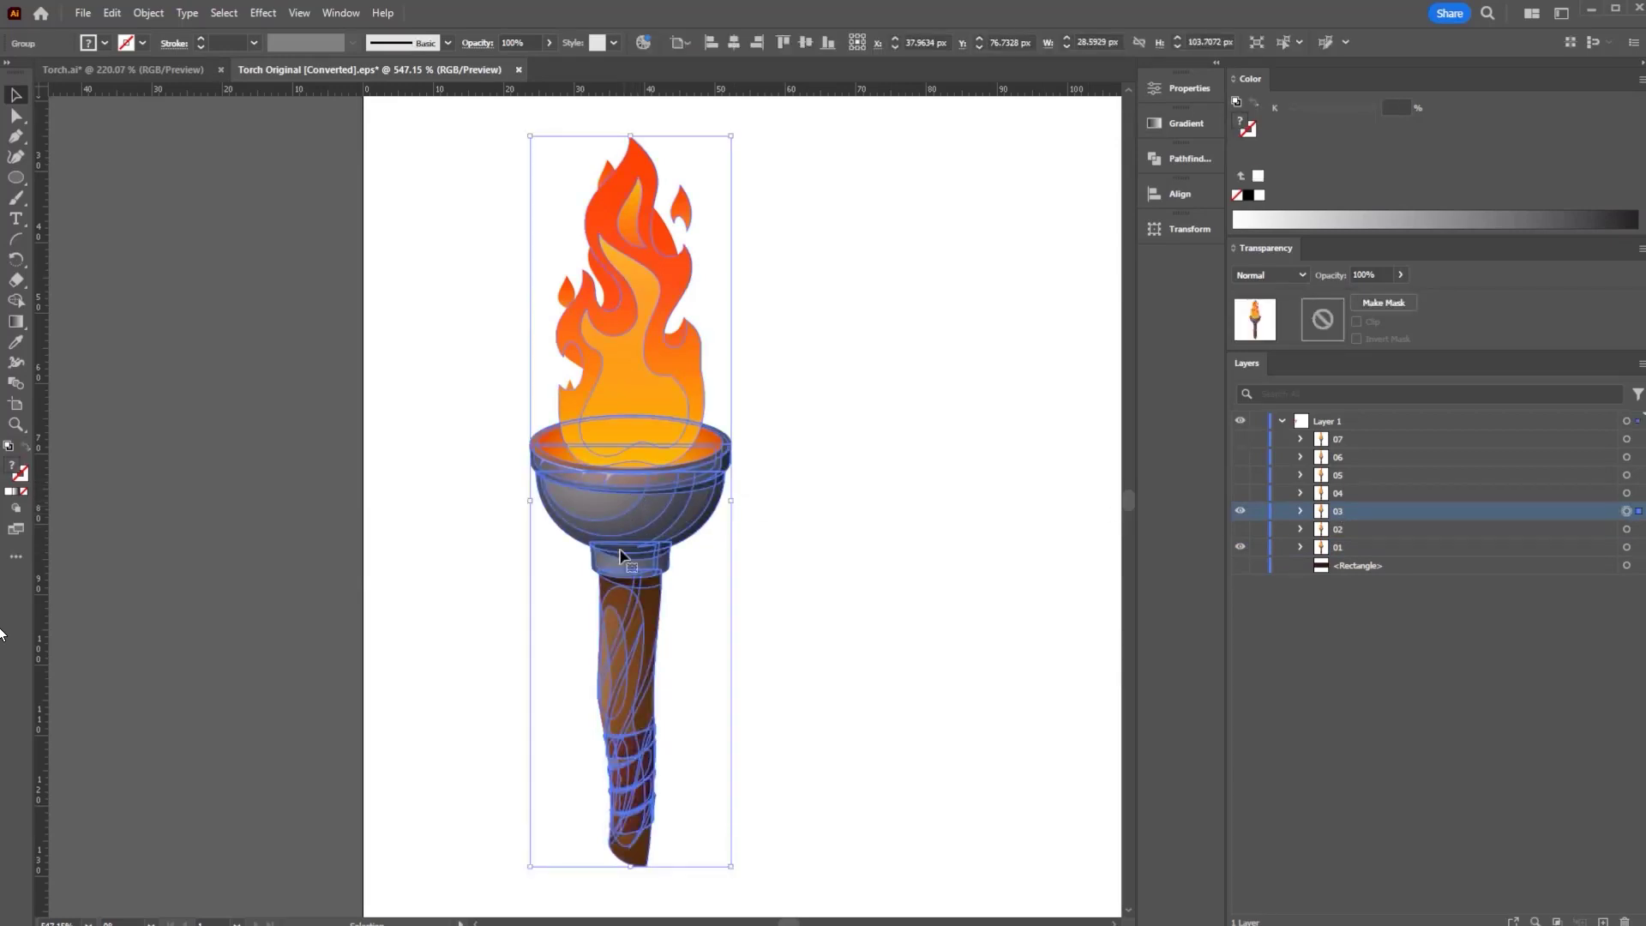
pyautogui.hotkey('ctrl', 'space')
pyautogui.hotkey('ctrl', 'space')
pyautogui.moveTo(592, 559); pyautogui.dragTo(1071, 506)
pyautogui.moveTo(602, 498); pyautogui.dragTo(929, 445)
pyautogui.hotkey('ctrl', 'space')
pyautogui.moveTo(749, 497); pyautogui.dragTo(787, 489)
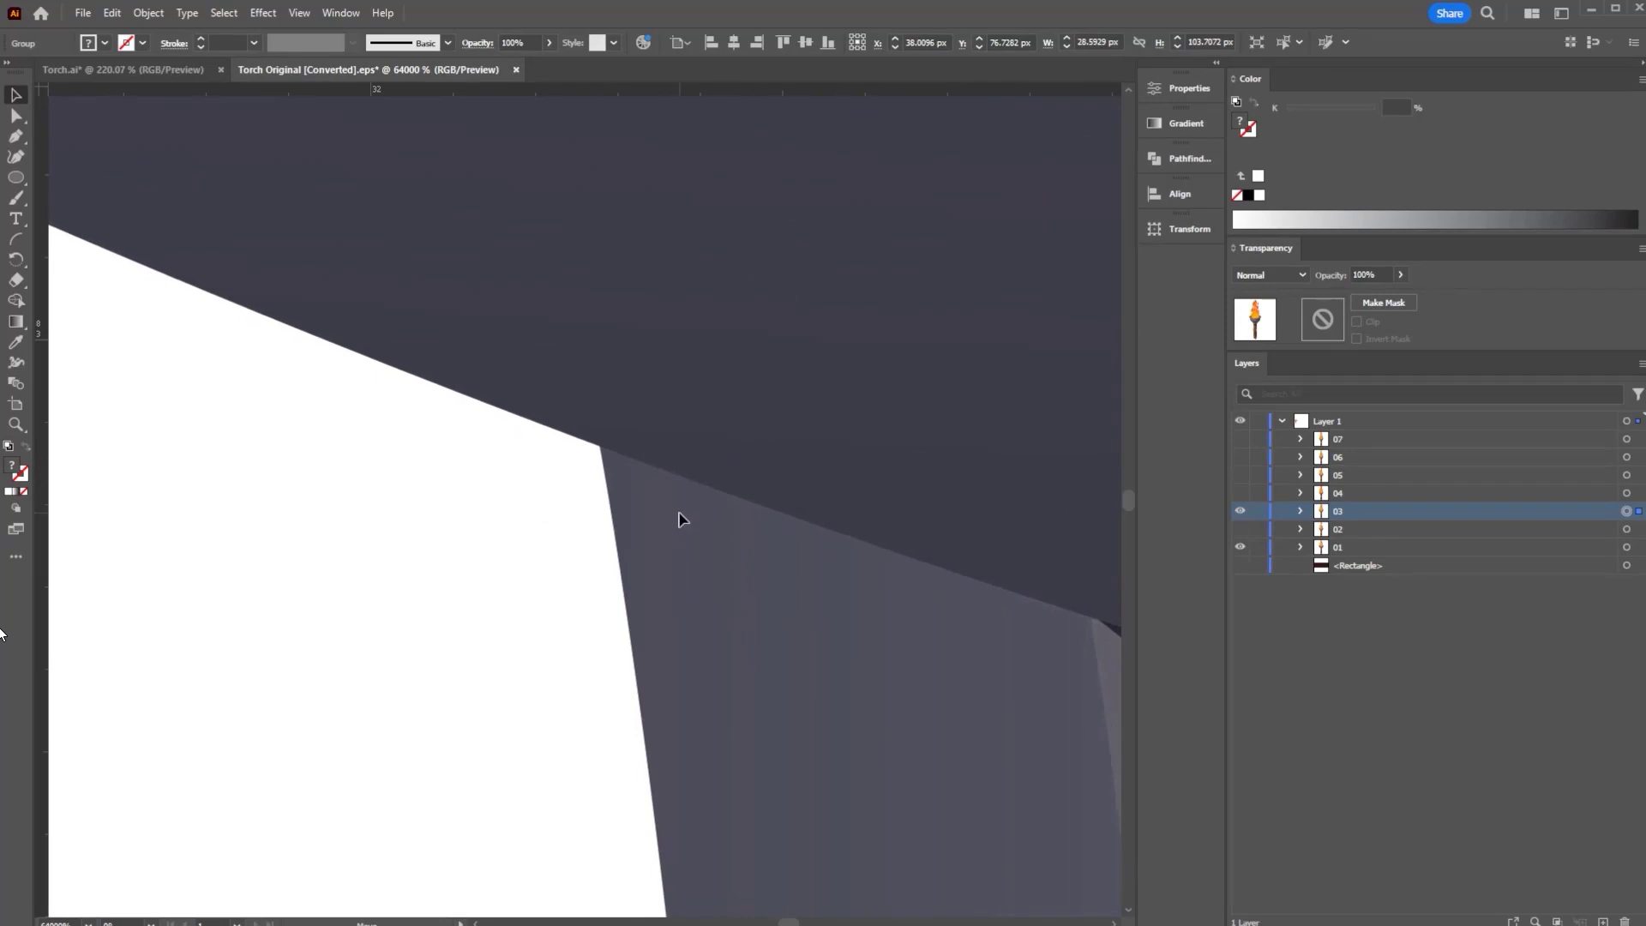
pyautogui.moveTo(677, 519); pyautogui.dragTo(433, 371)
pyautogui.moveTo(642, 435); pyautogui.dragTo(665, 540)
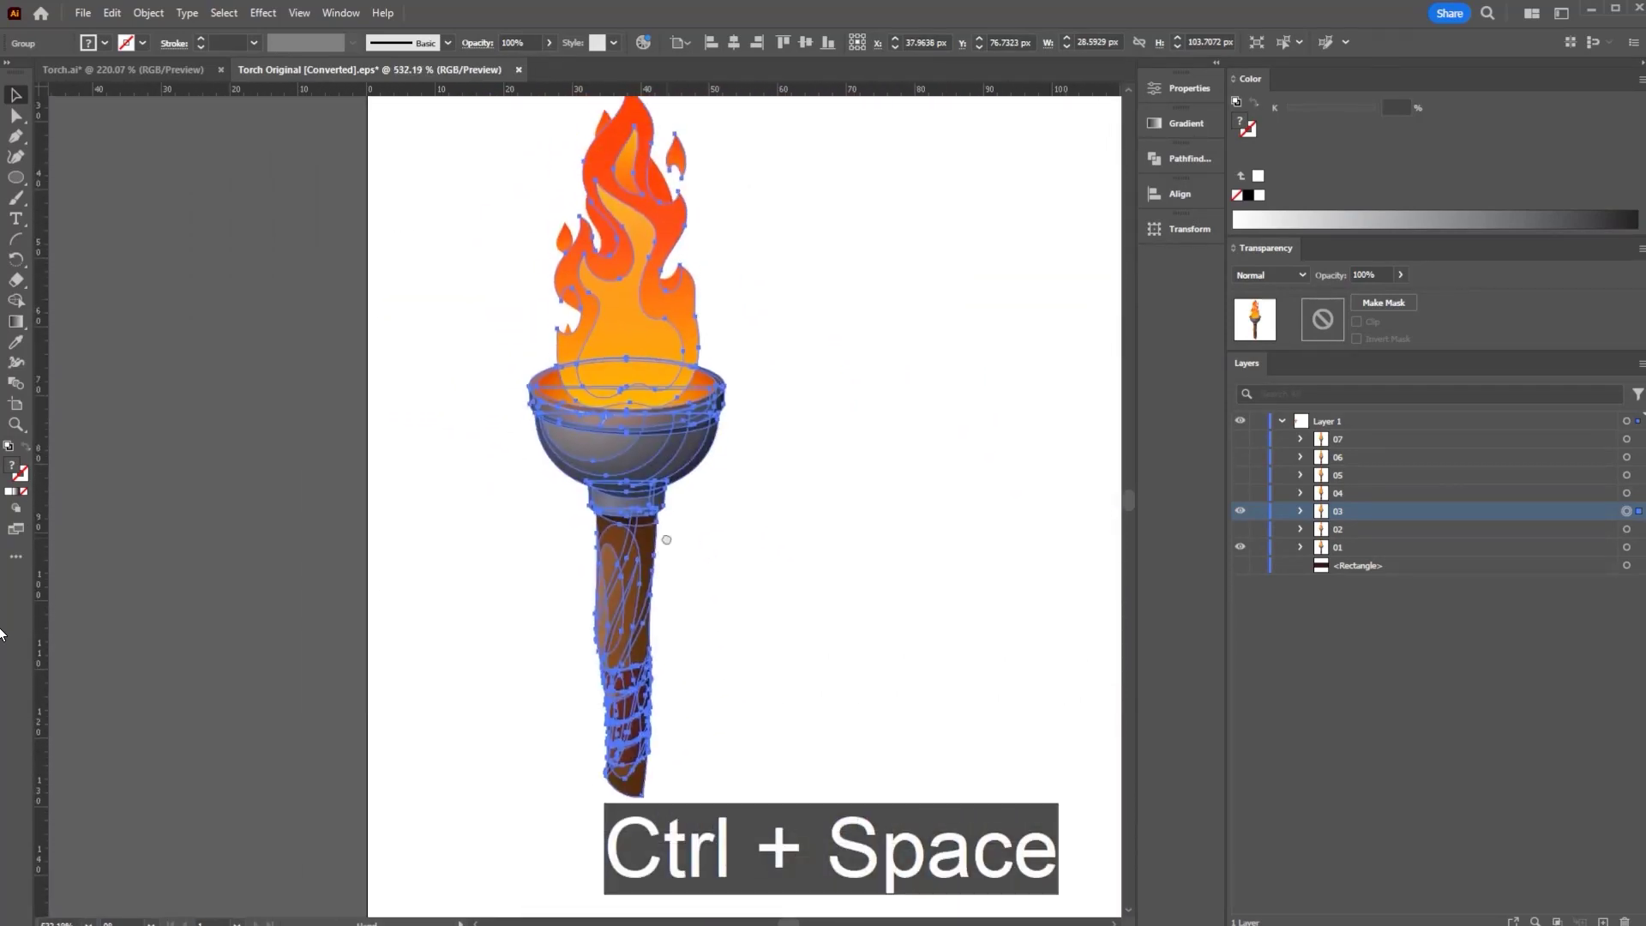
pyautogui.click(911, 509)
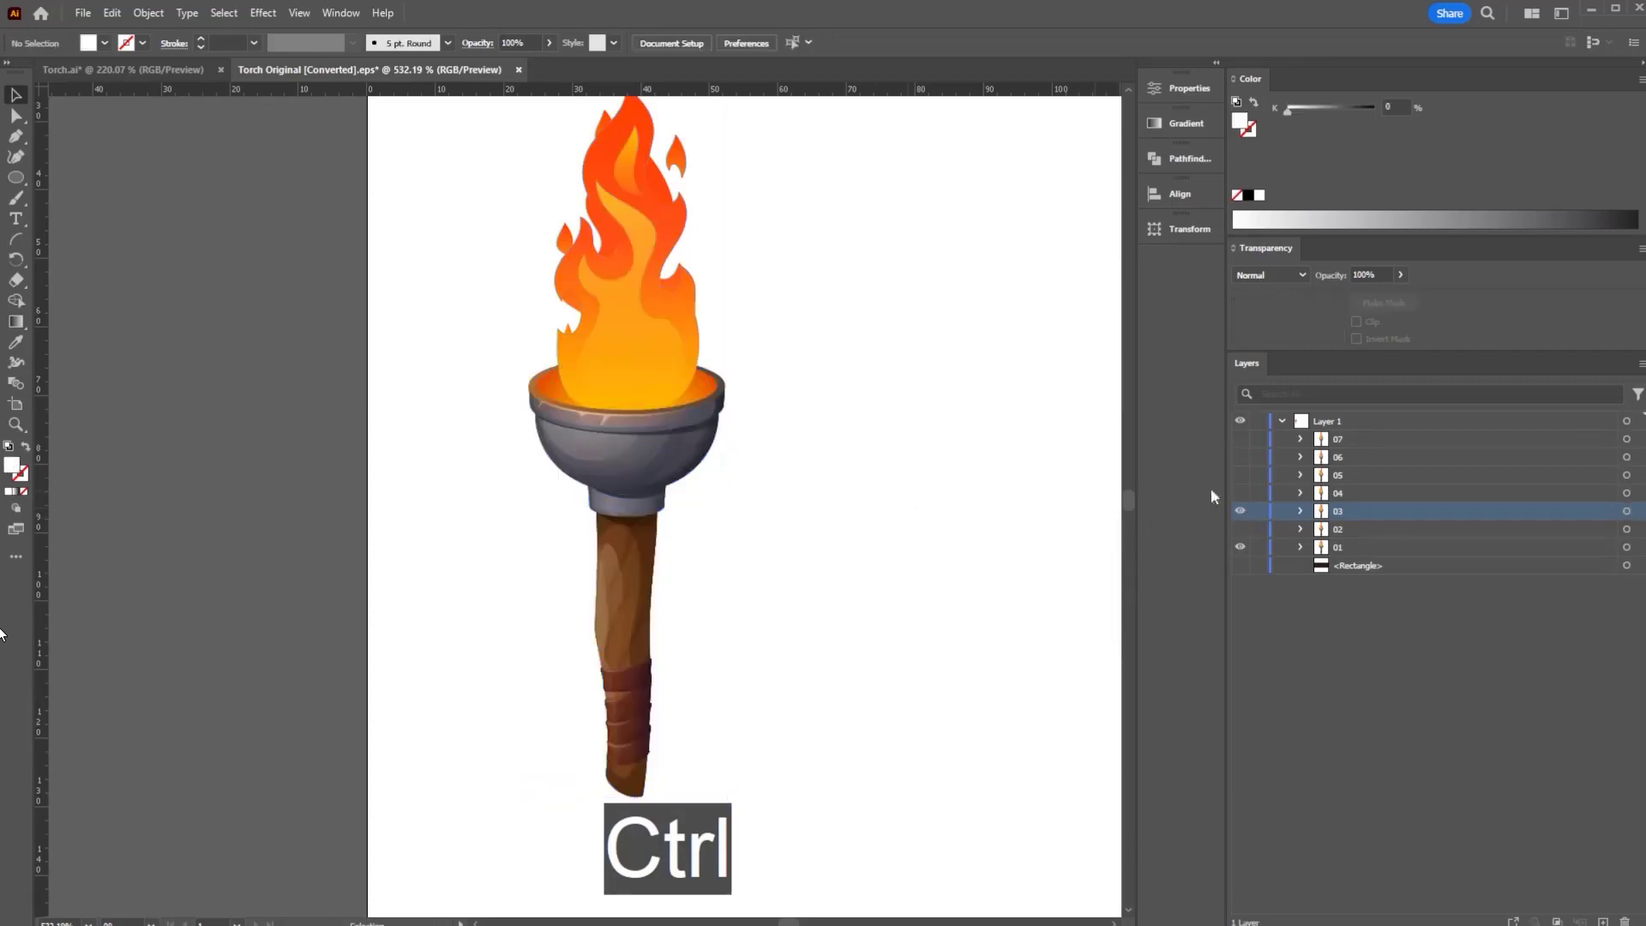
# - Flick frame 03 on and off, then swap the preview to frame 04 and make layer 04 active
pyautogui.click(1240, 512)
pyautogui.click(1240, 512)
pyautogui.click(1240, 512)
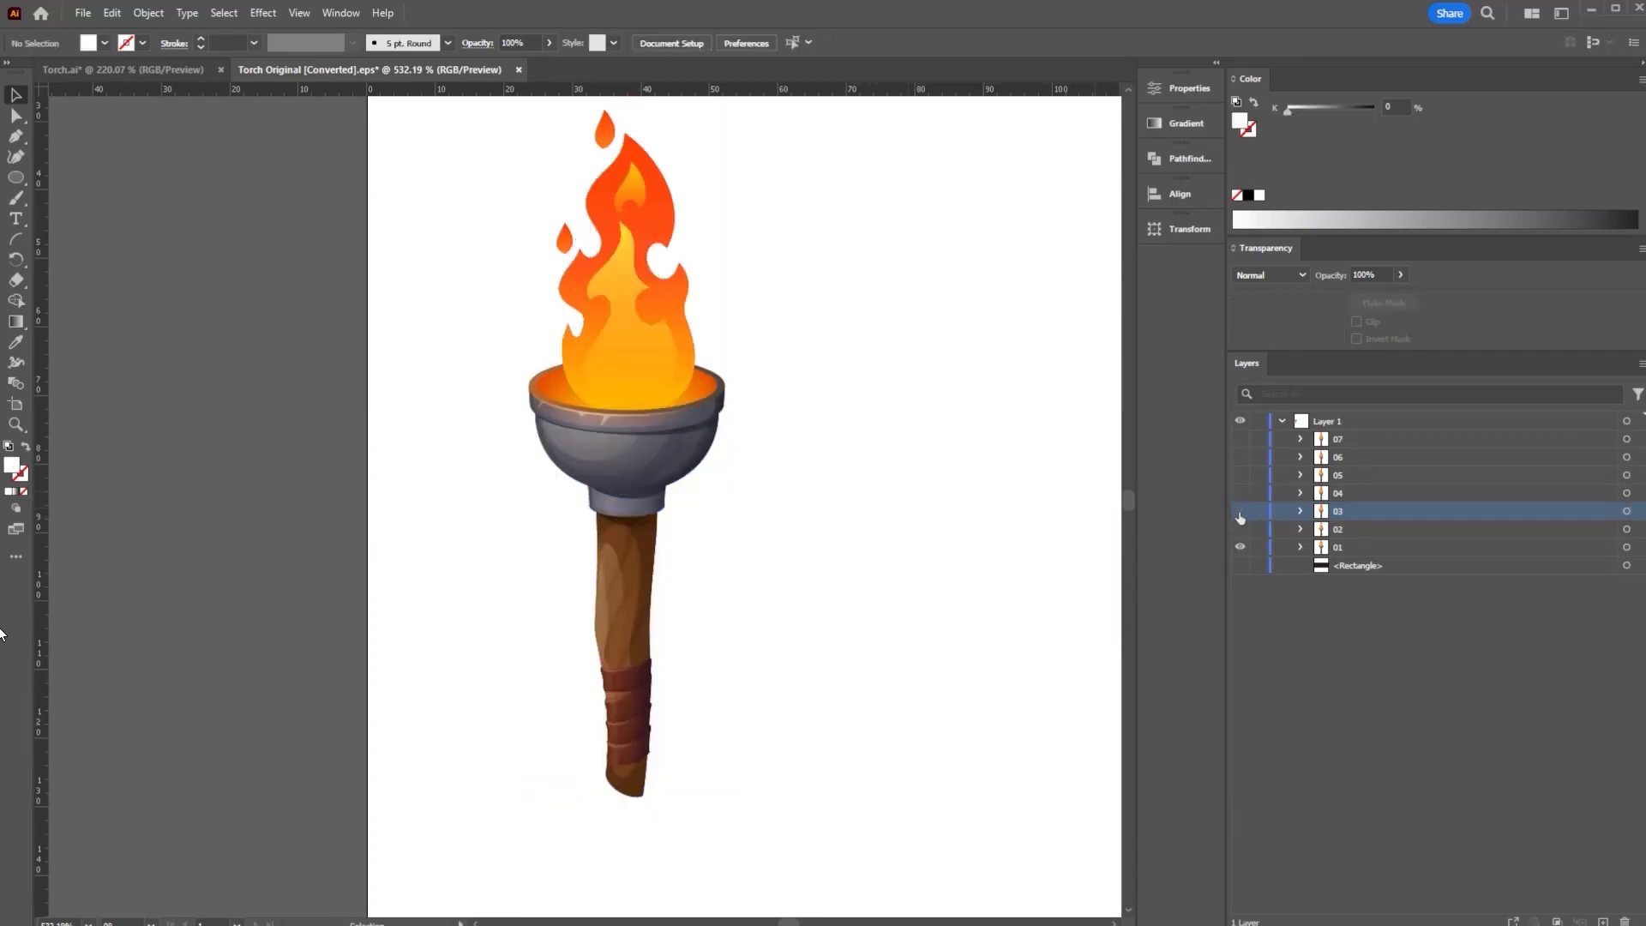
pyautogui.click(1239, 512)
pyautogui.click(1240, 512)
pyautogui.click(1239, 493)
pyautogui.click(1340, 495)
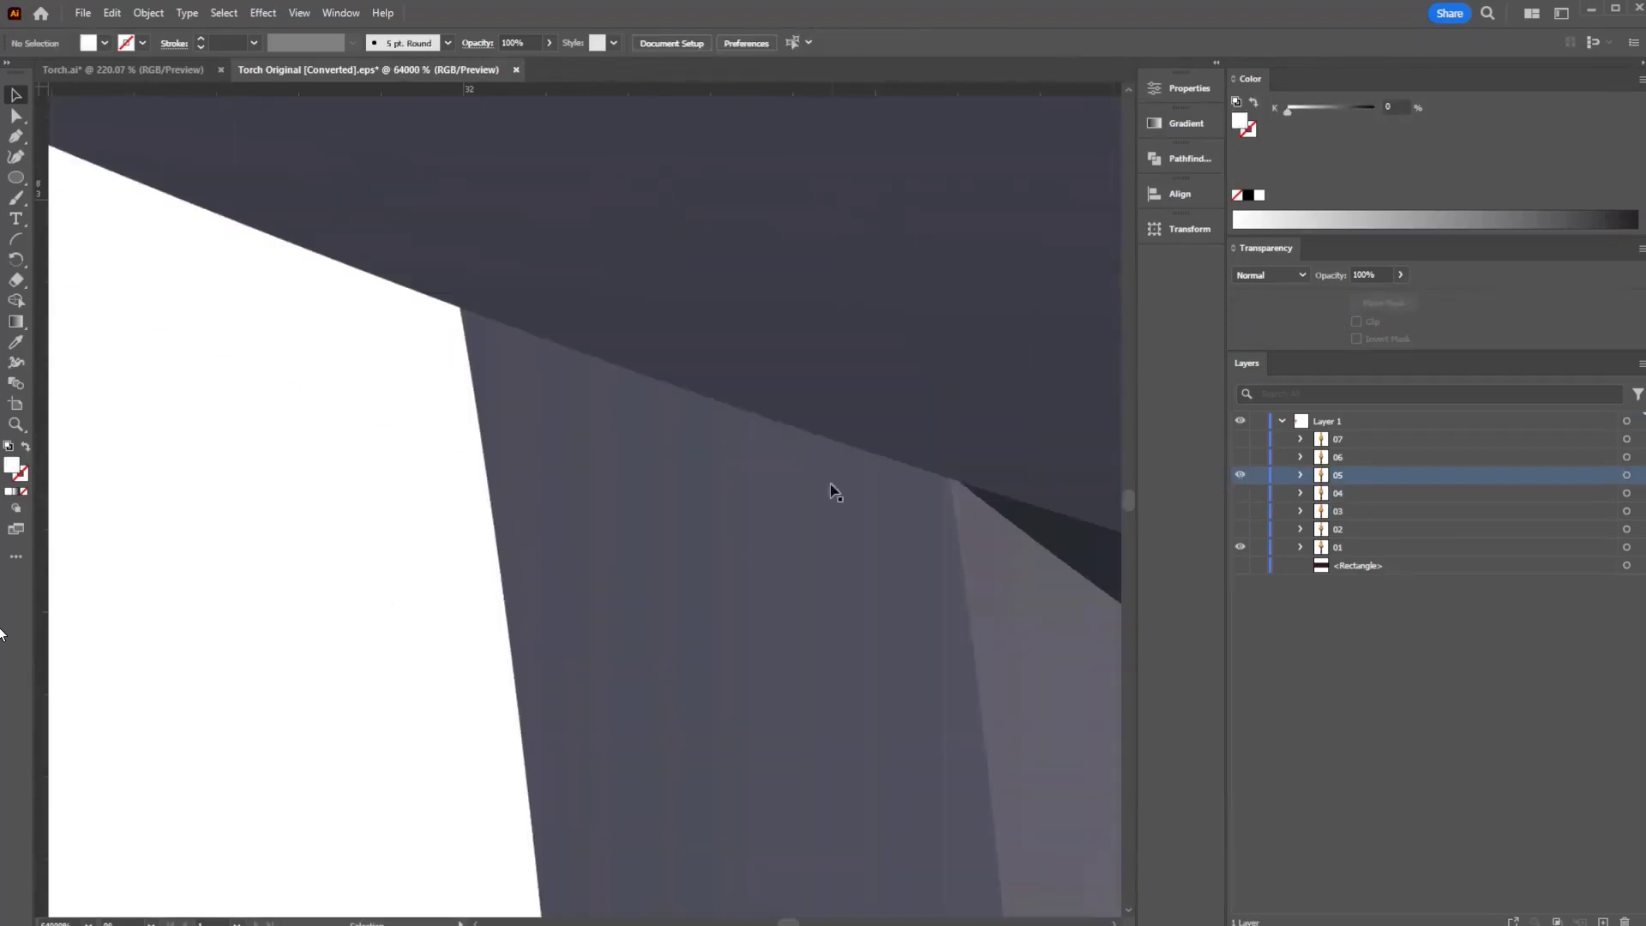
pyautogui.moveTo(805, 481); pyautogui.dragTo(556, 470)
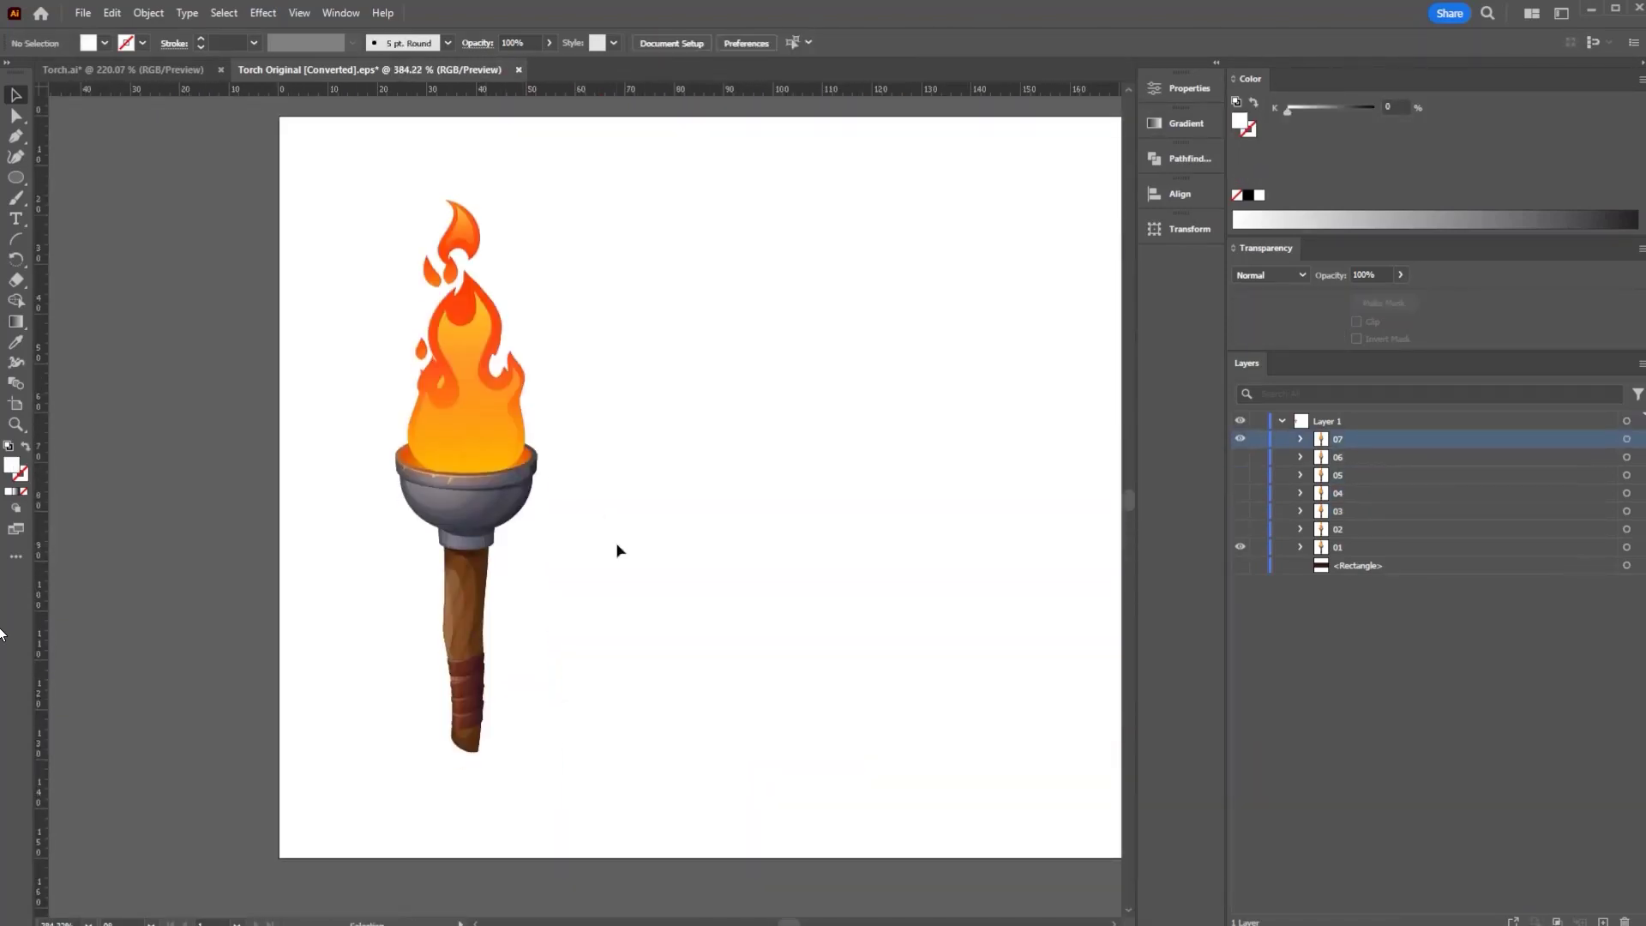
# - Pull all four artboard edges in around the torch to 46.2769 × 123.1485 px, showing all seven frames
pyautogui.moveTo(793, 533); pyautogui.dragTo(688, 551)
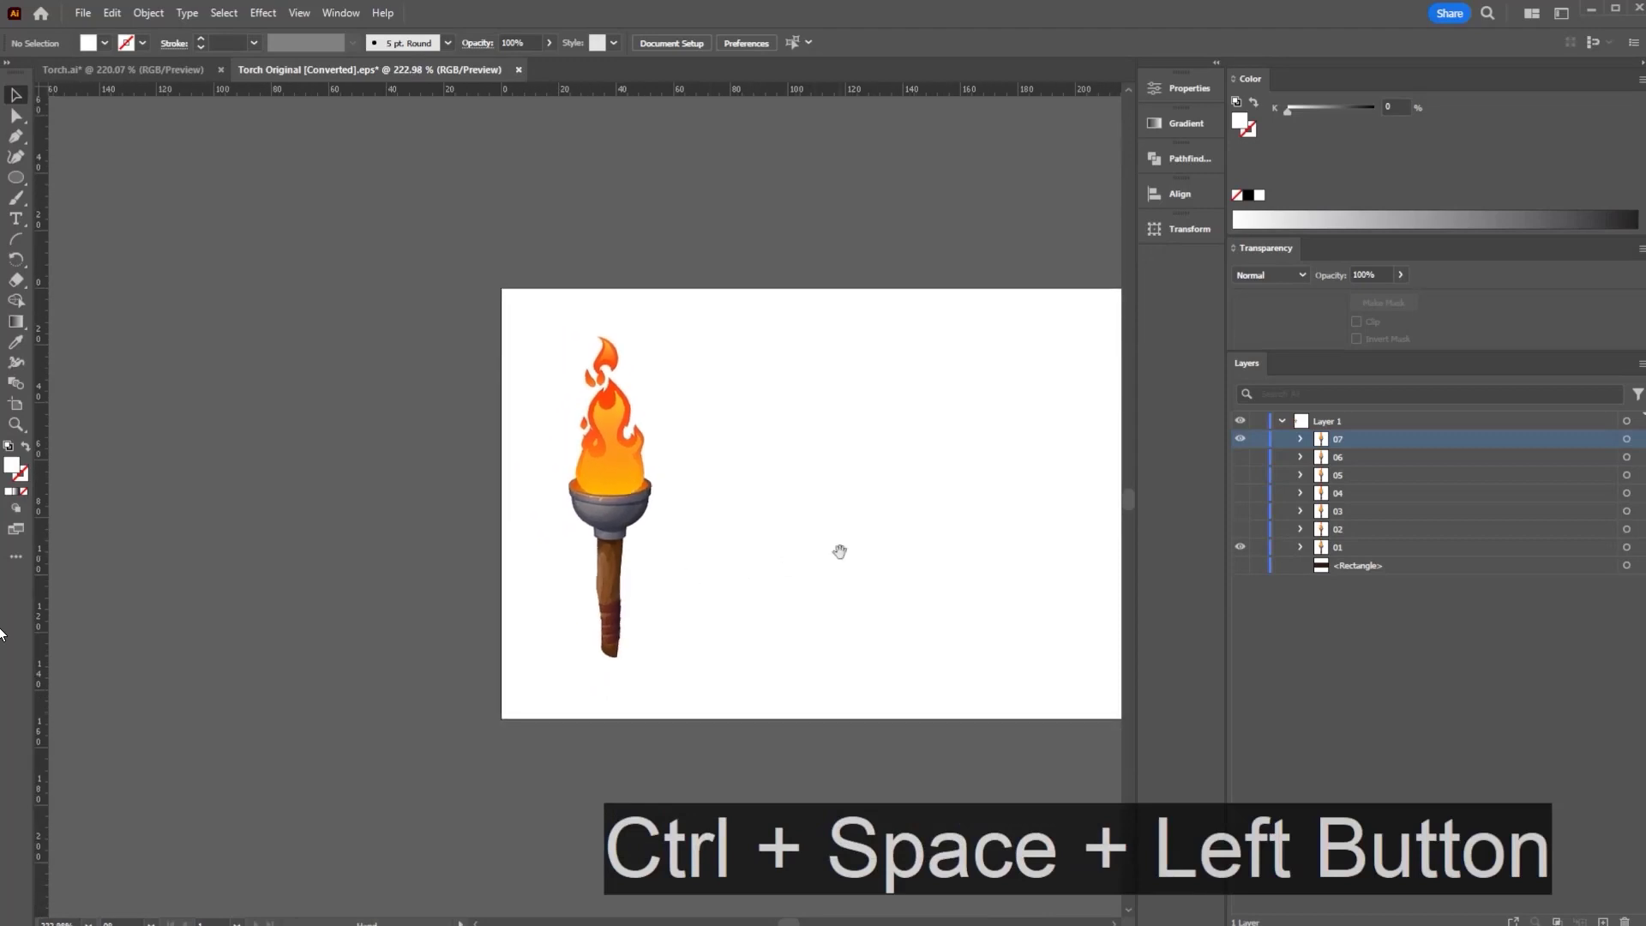
pyautogui.moveTo(837, 551); pyautogui.dragTo(1, 513)
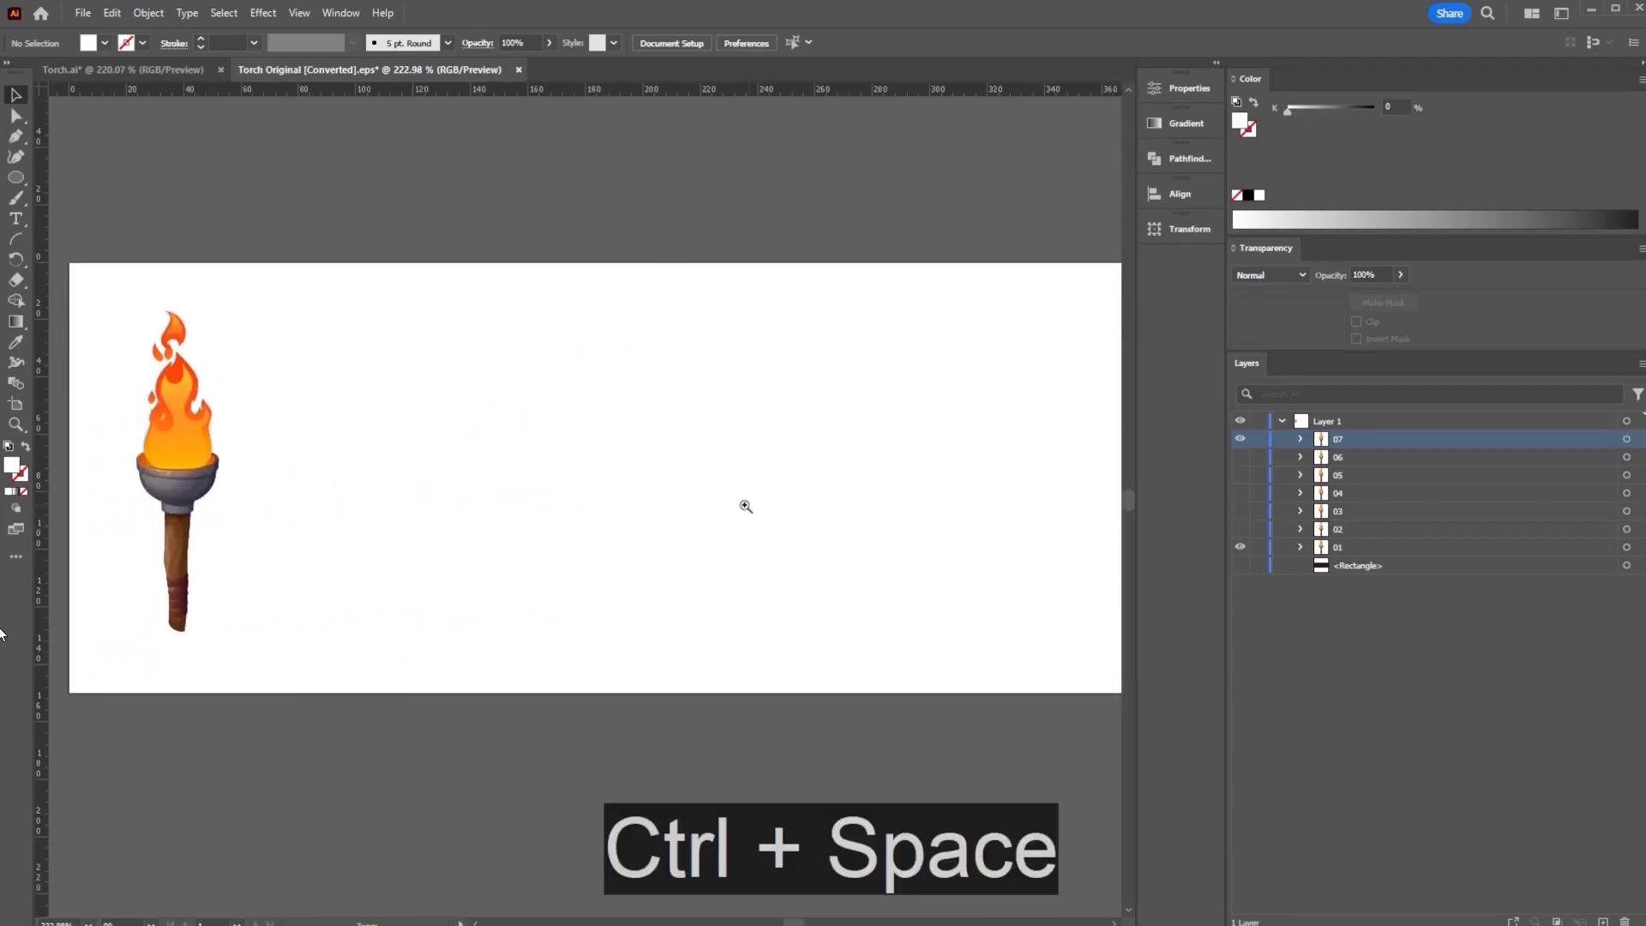
pyautogui.moveTo(745, 507); pyautogui.dragTo(699, 513)
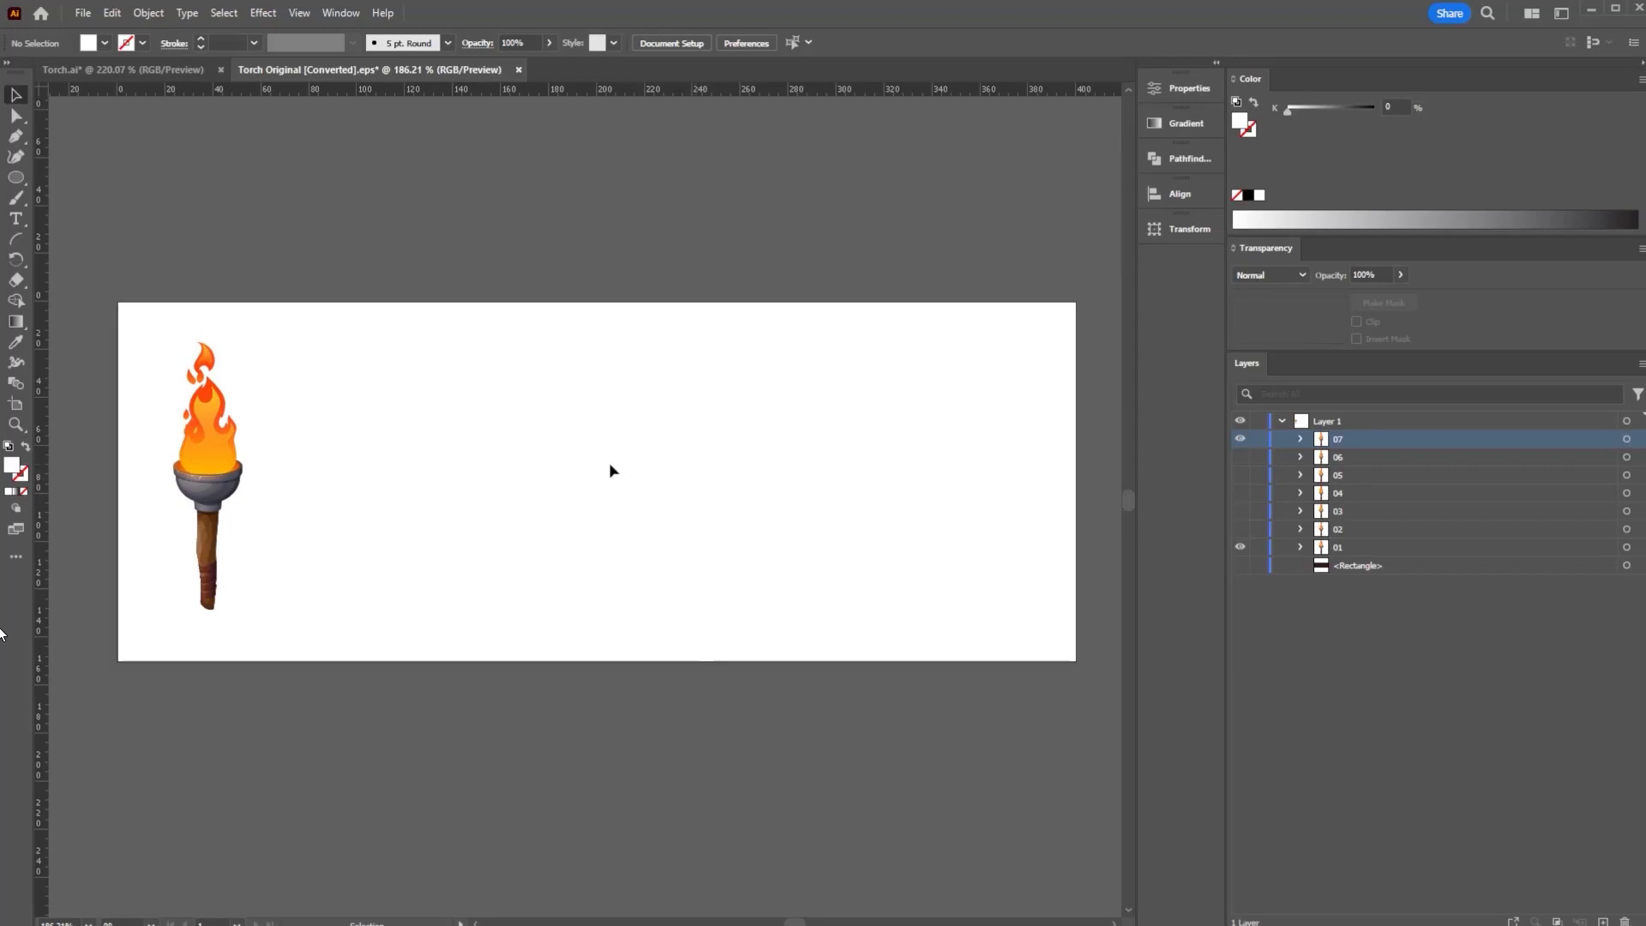
pyautogui.click(15, 406)
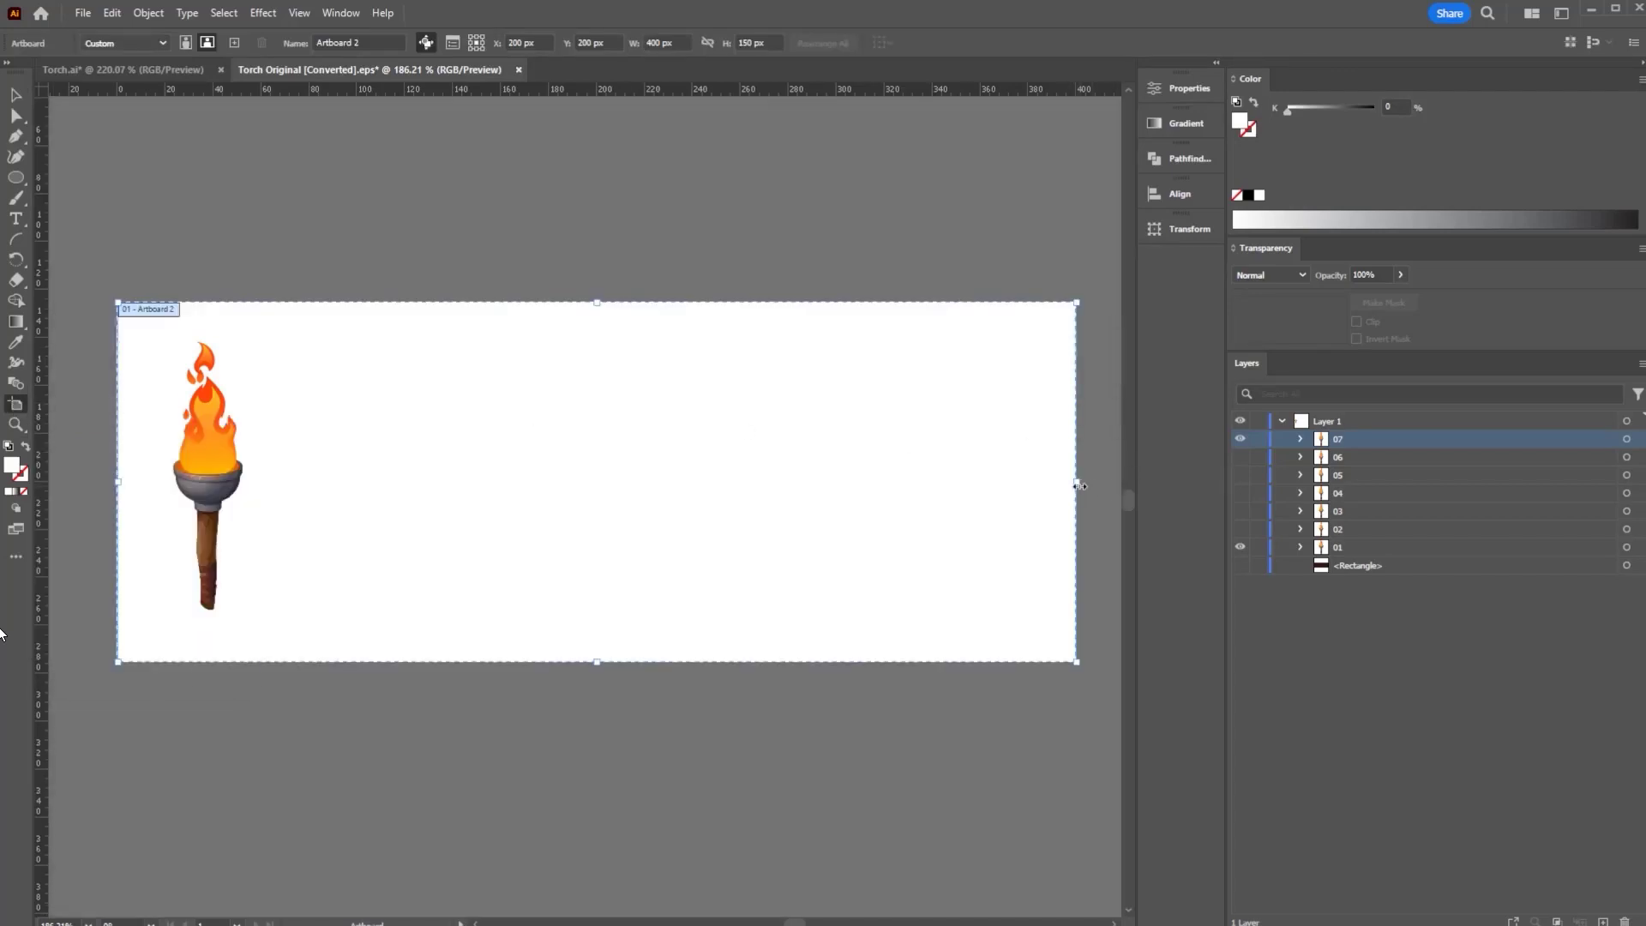
pyautogui.moveTo(1080, 486); pyautogui.dragTo(263, 490)
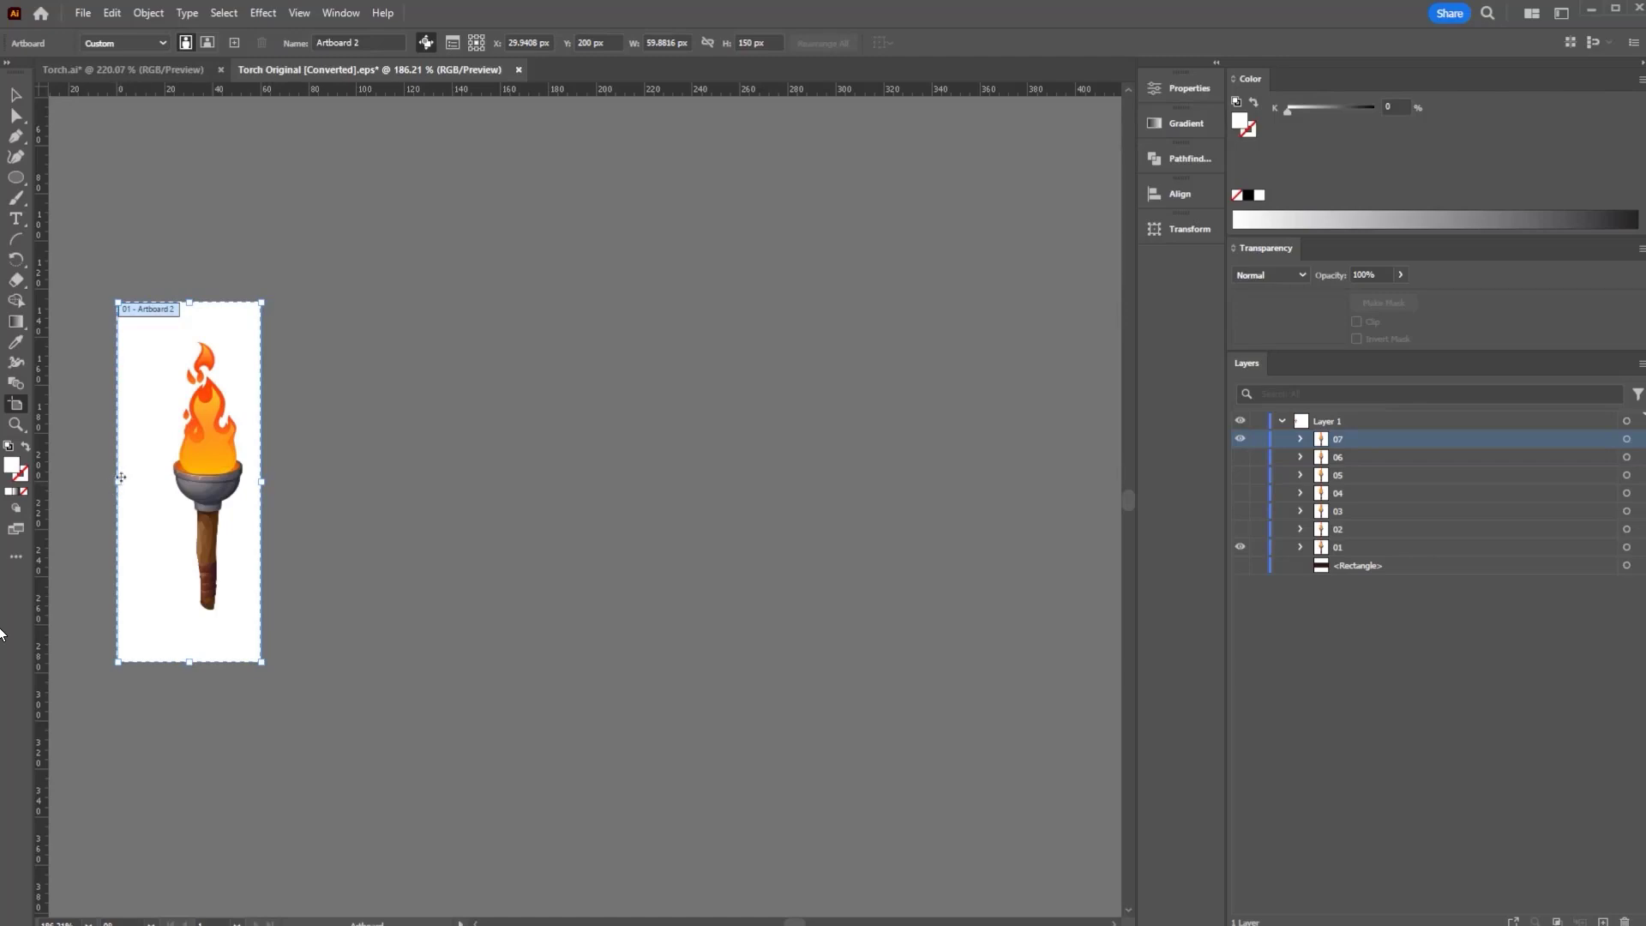
pyautogui.moveTo(119, 481); pyautogui.dragTo(151, 481)
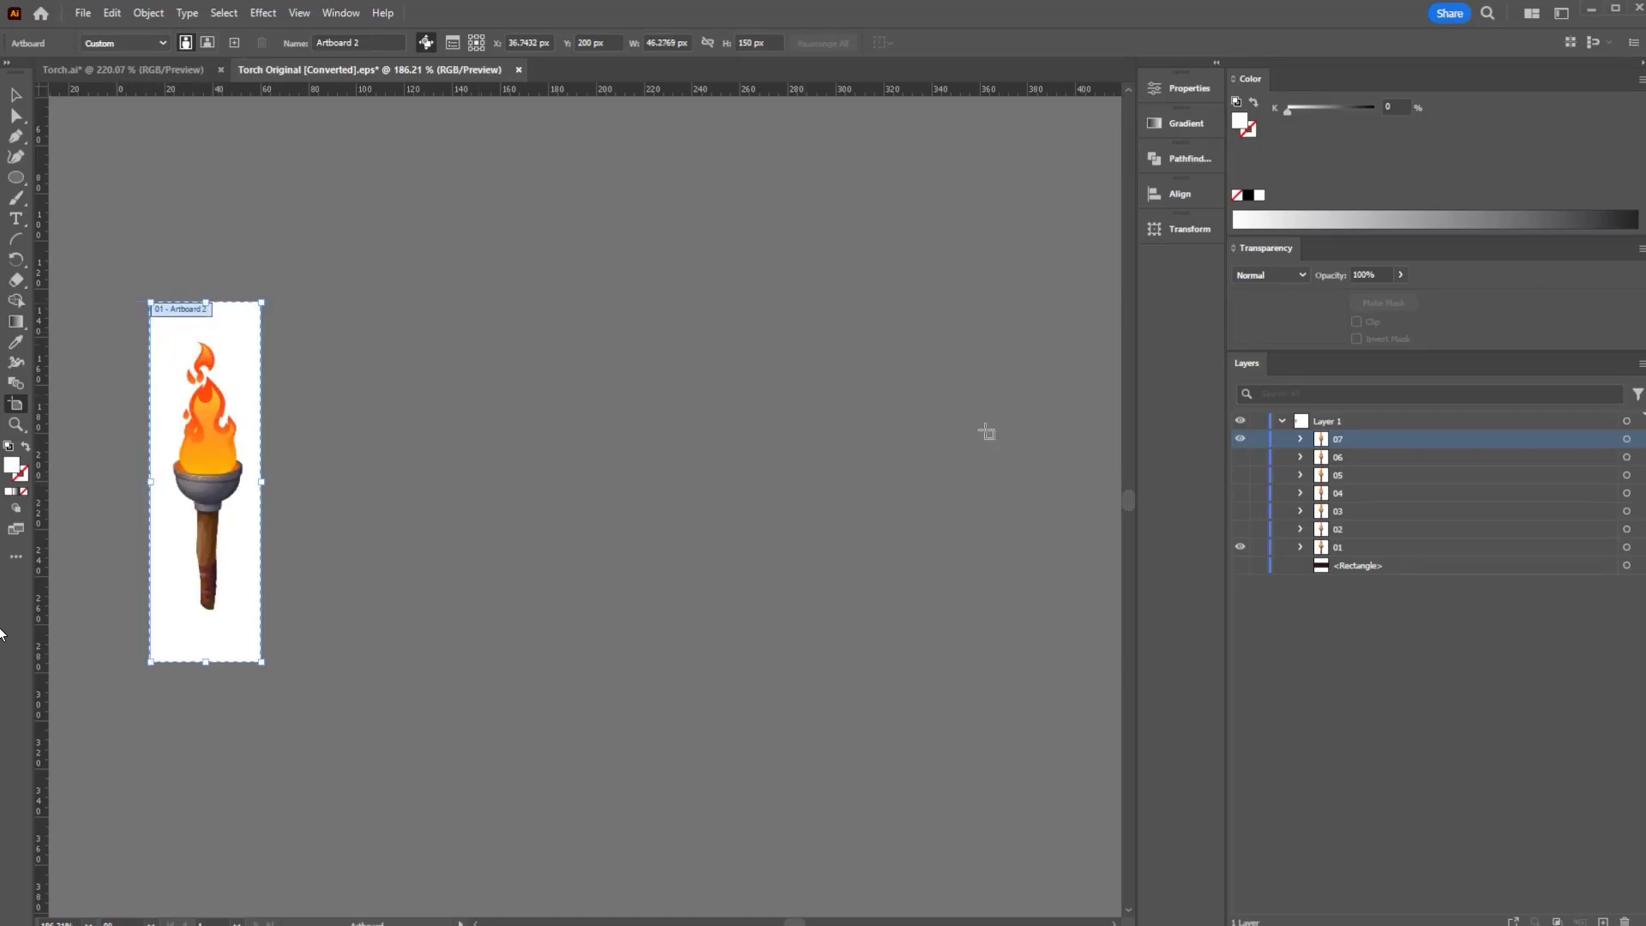
pyautogui.moveTo(1240, 529); pyautogui.dragTo(1241, 457)
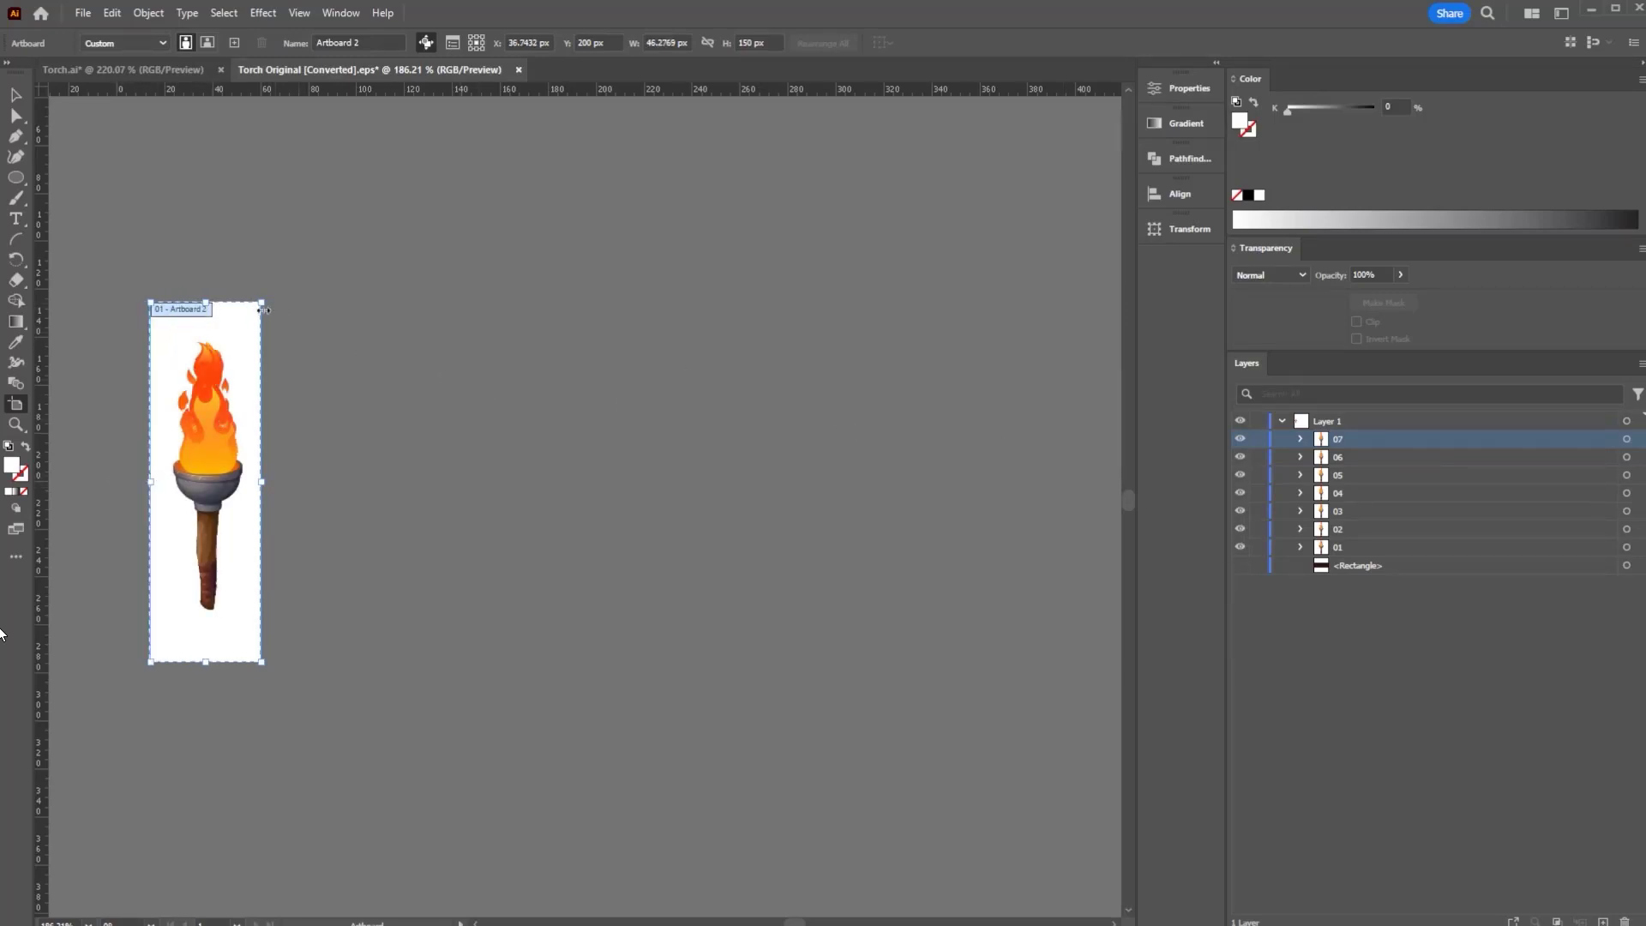
pyautogui.moveTo(205, 298); pyautogui.dragTo(205, 330)
pyautogui.moveTo(206, 662); pyautogui.dragTo(206, 626)
pyautogui.moveTo(163, 496); pyautogui.dragTo(428, 476)
pyautogui.moveTo(280, 446); pyautogui.dragTo(468, 471)
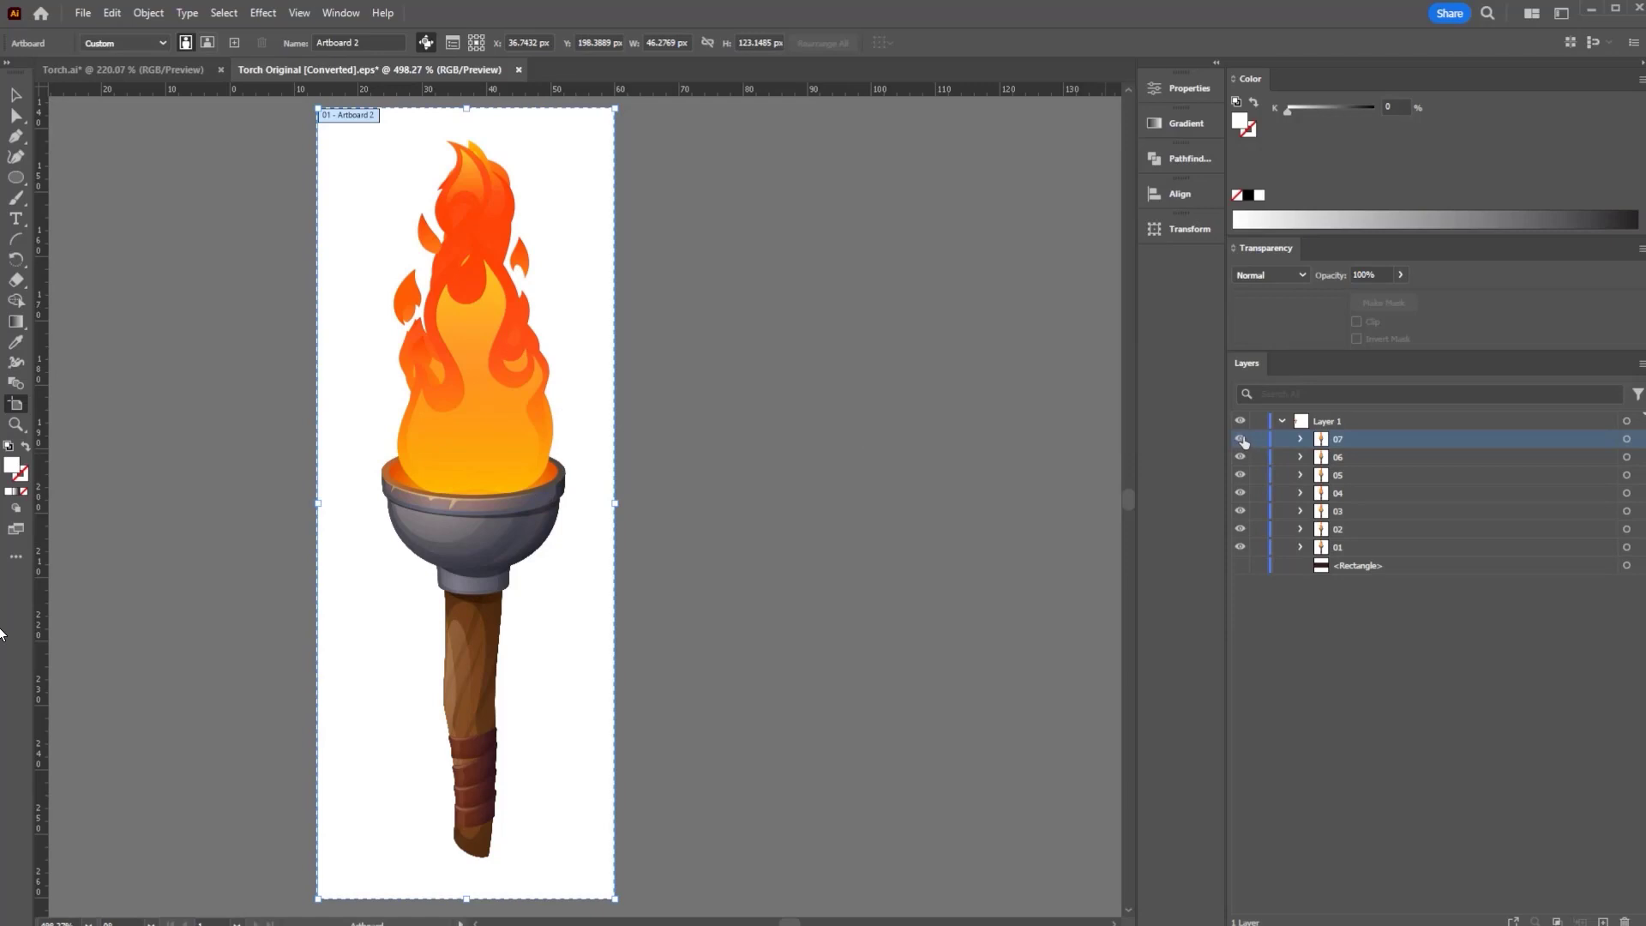
# - Step through frames 01 to 05 one at a time, hiding each before showing the next
pyautogui.moveTo(1241, 449); pyautogui.dragTo(1248, 538)
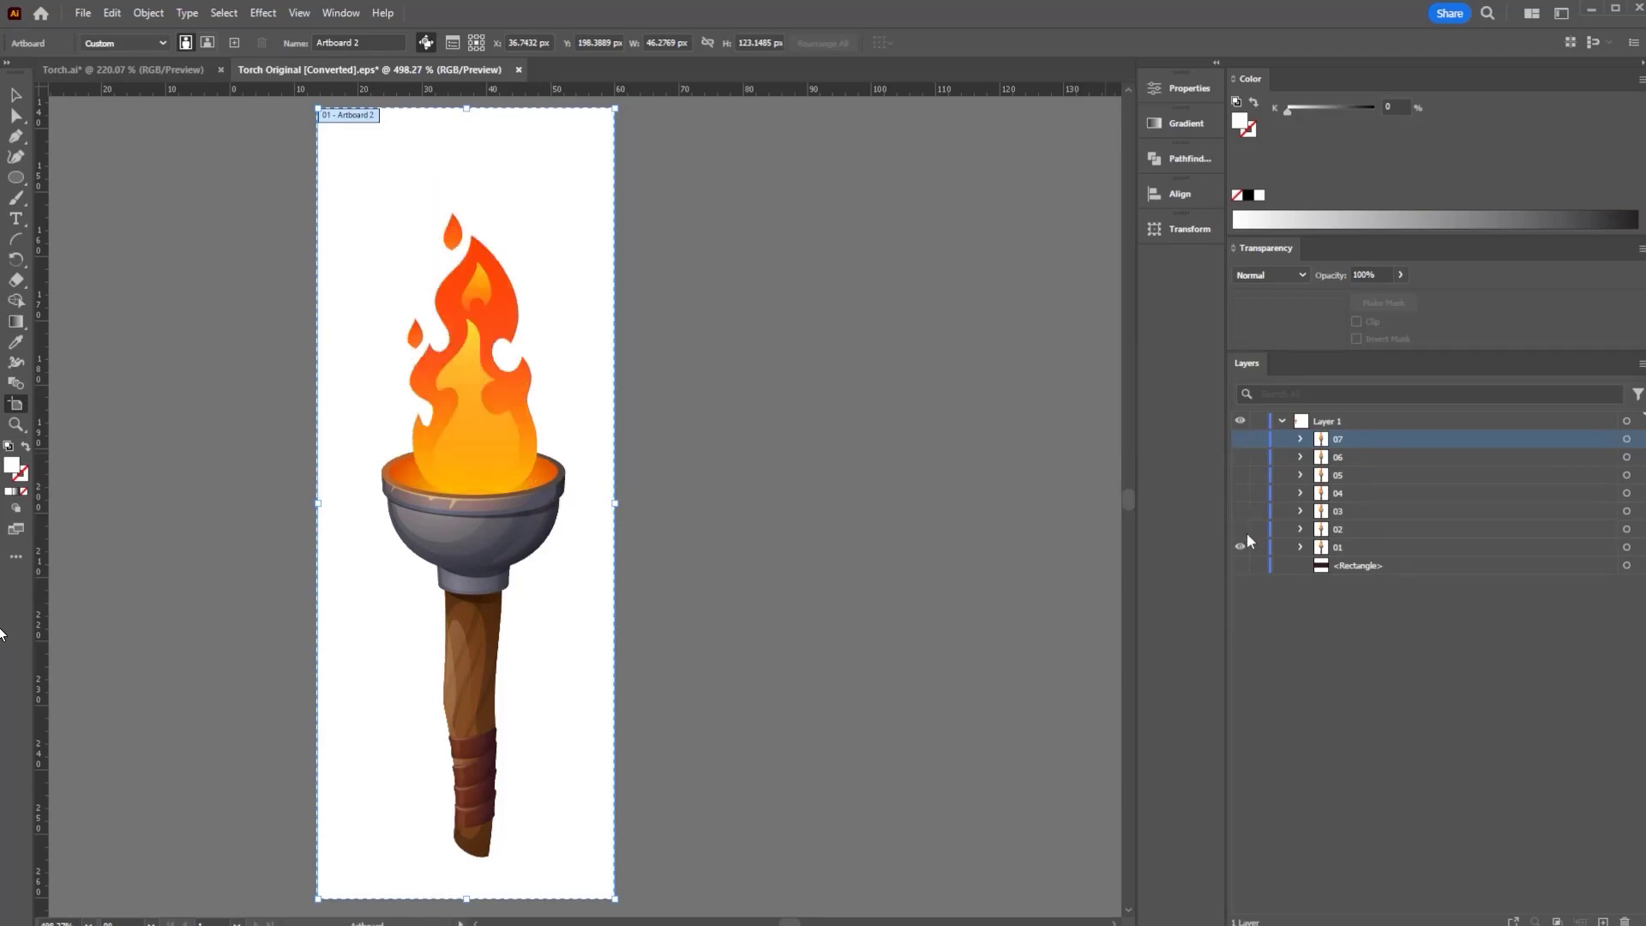
pyautogui.click(1239, 548)
pyautogui.click(1240, 530)
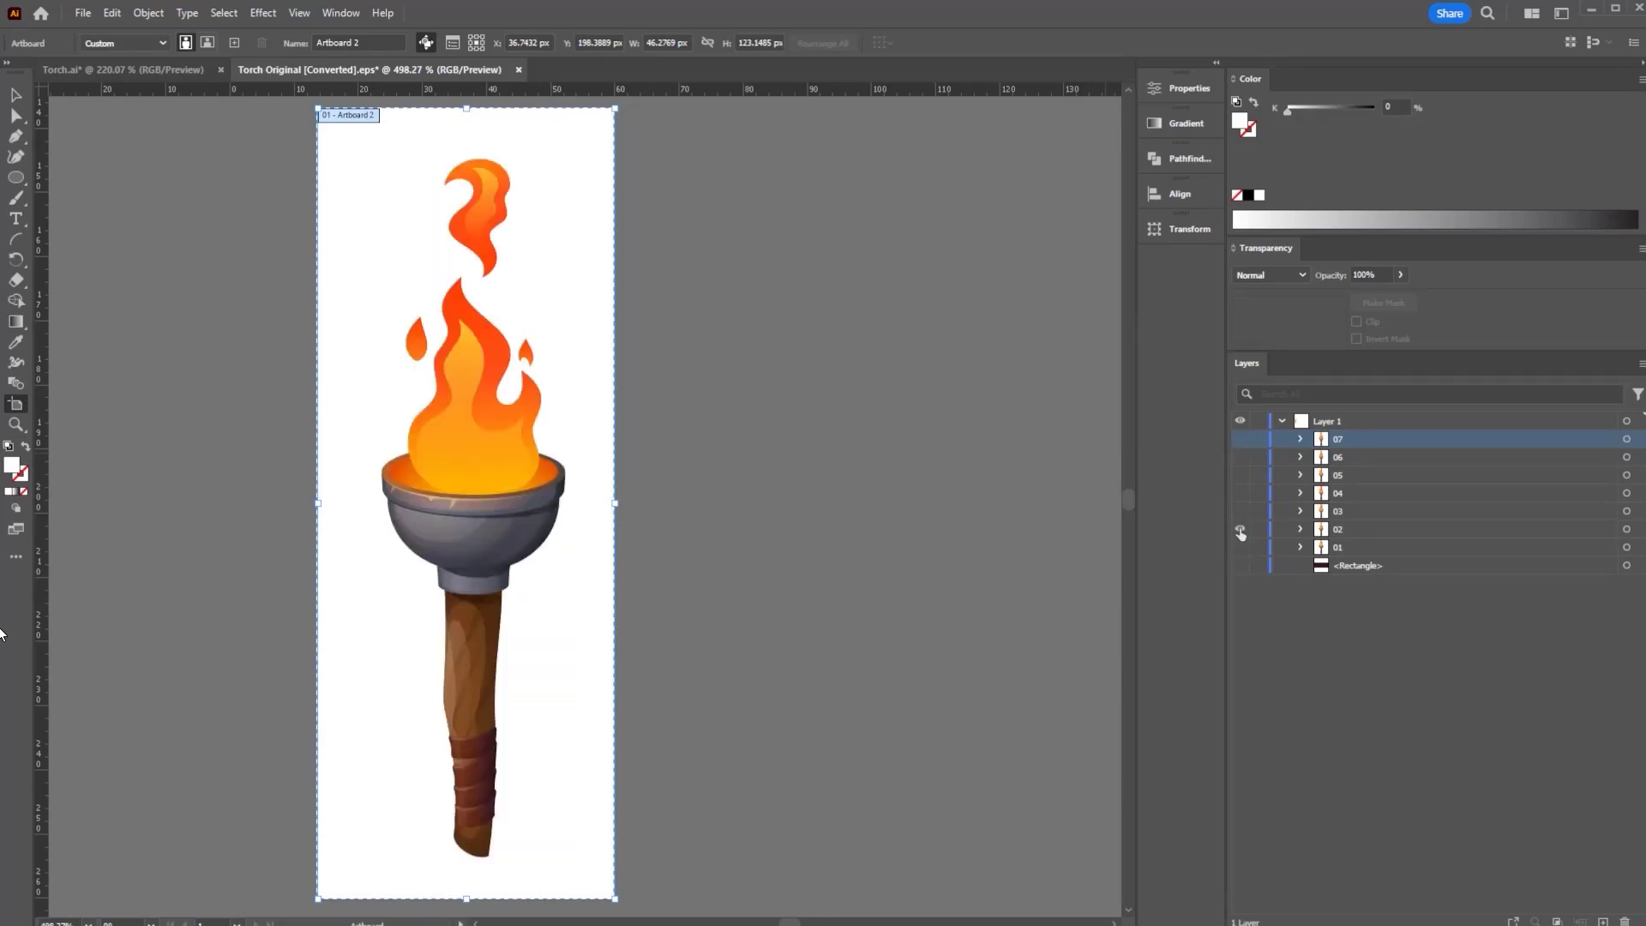
pyautogui.click(1241, 529)
pyautogui.click(1239, 511)
pyautogui.click(1241, 511)
pyautogui.click(1241, 494)
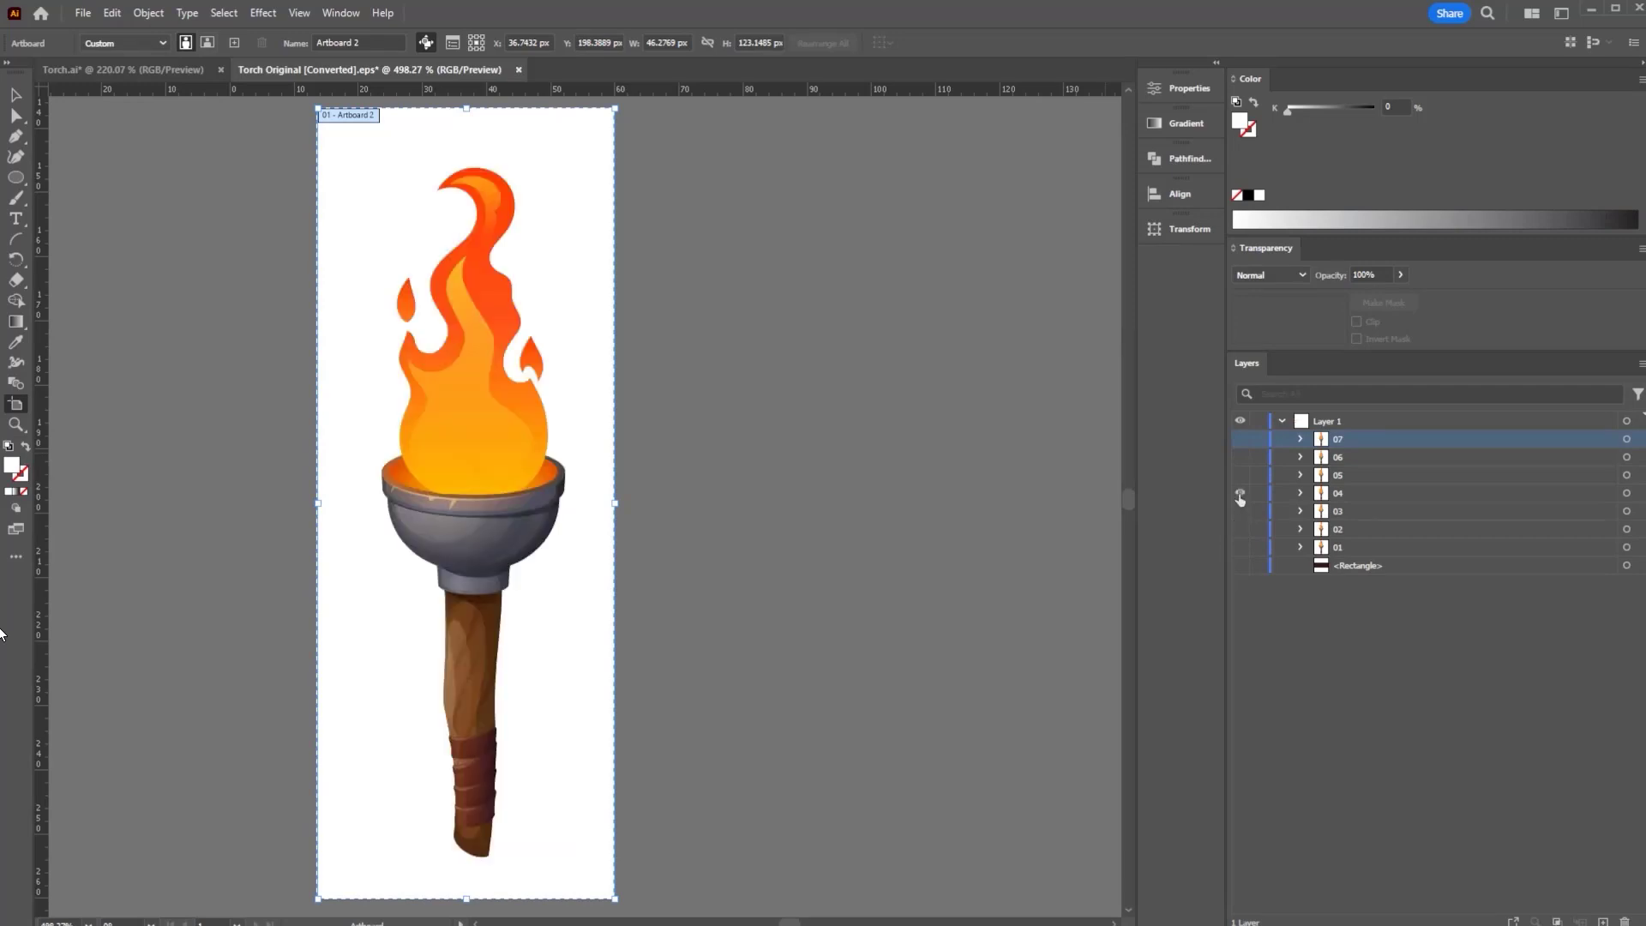
pyautogui.click(1241, 494)
pyautogui.click(1240, 475)
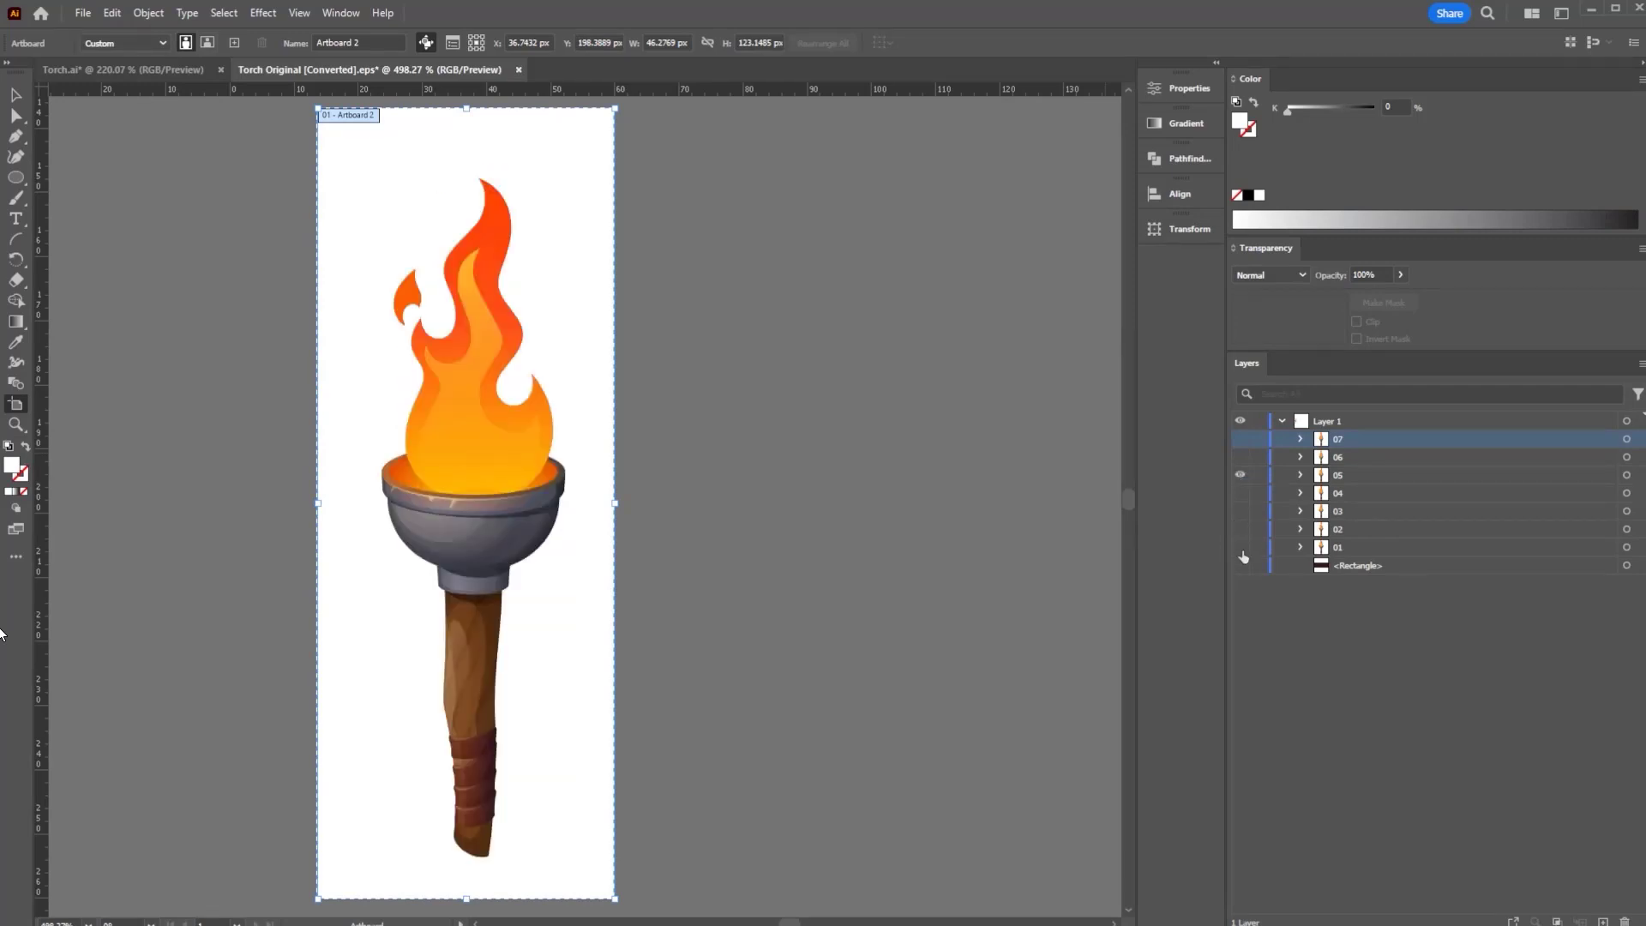
# - Turn frames 01 through 07 back on so all flames show together
pyautogui.click(1239, 547)
pyautogui.click(1240, 475)
pyautogui.click(1240, 529)
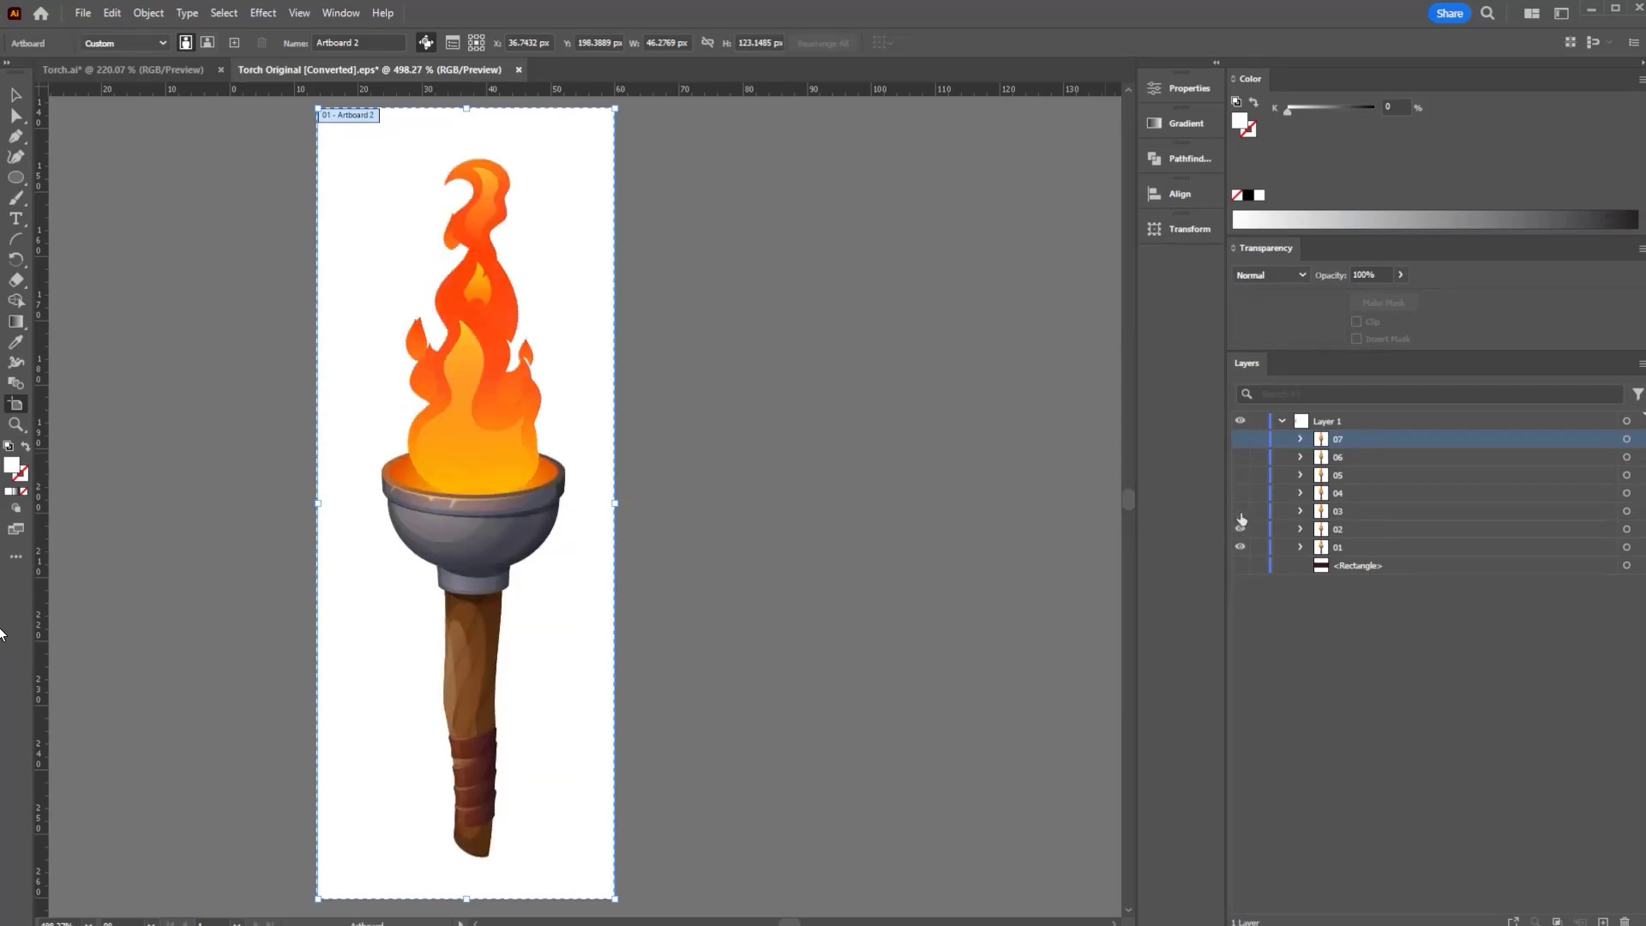
pyautogui.click(1241, 512)
pyautogui.click(1240, 494)
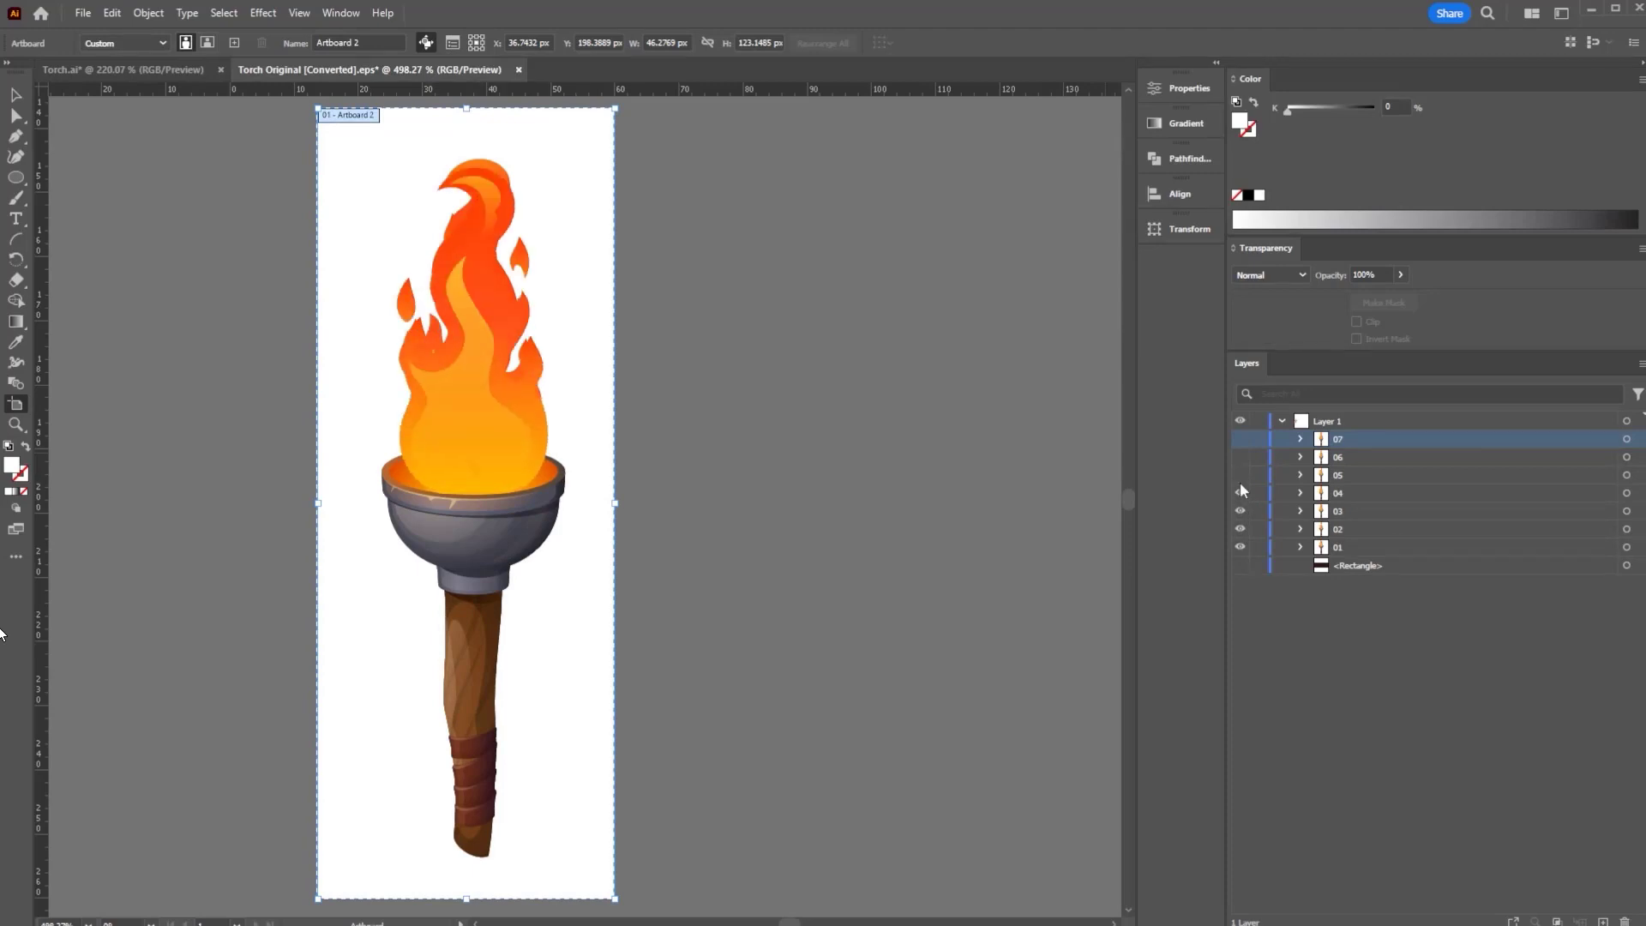
pyautogui.click(1240, 457)
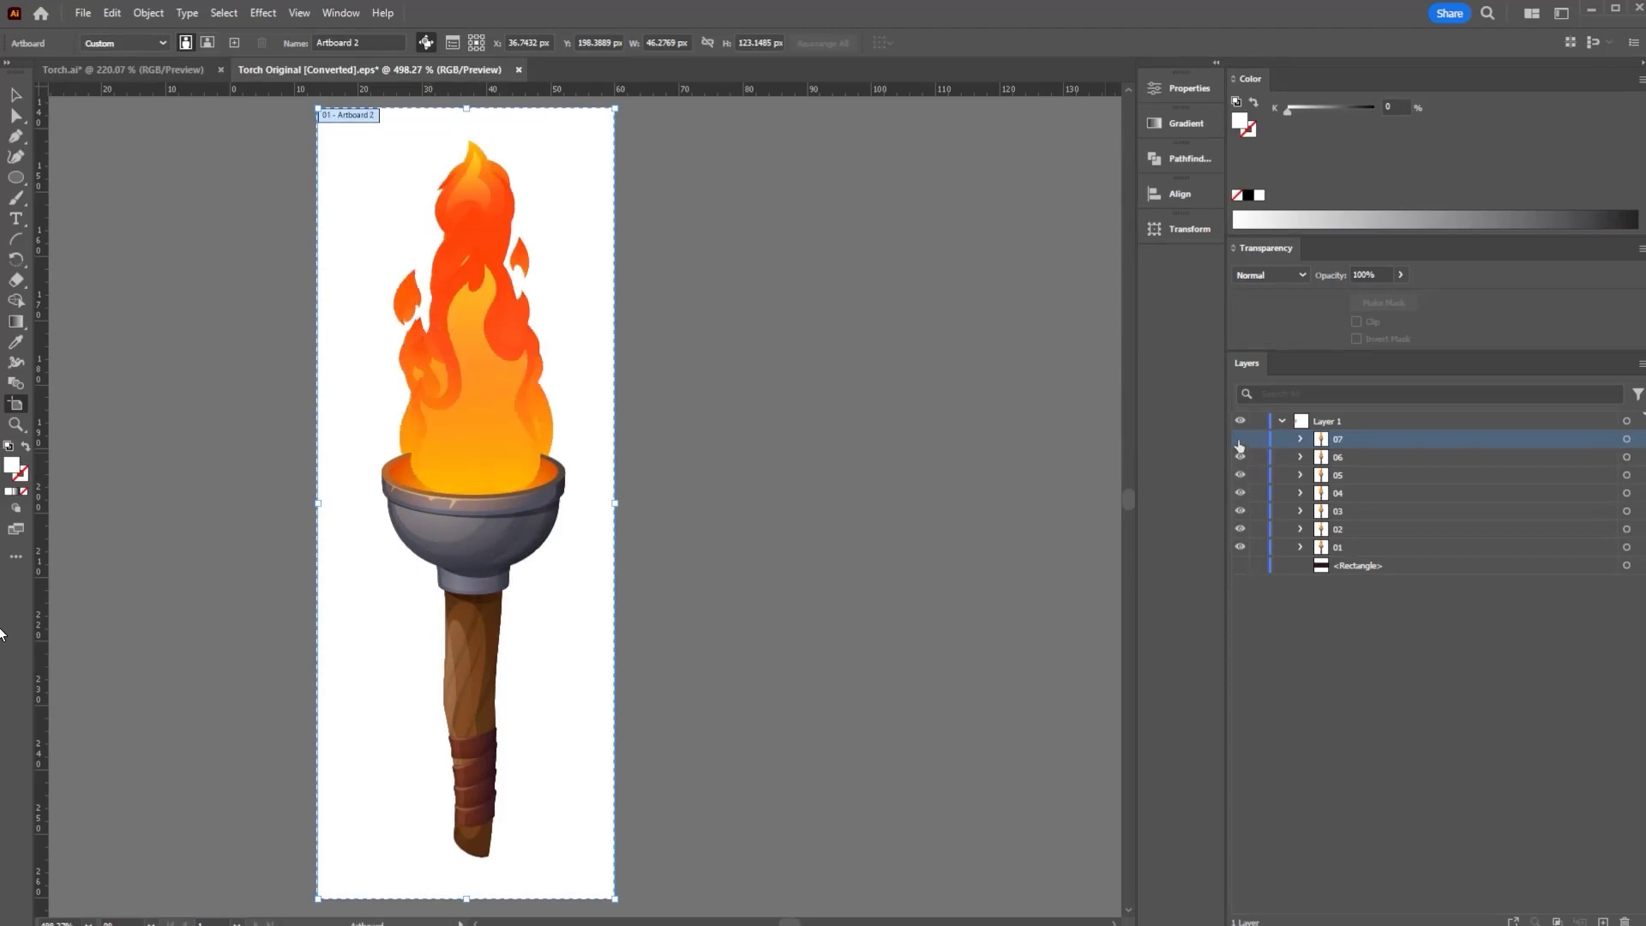
pyautogui.click(1239, 439)
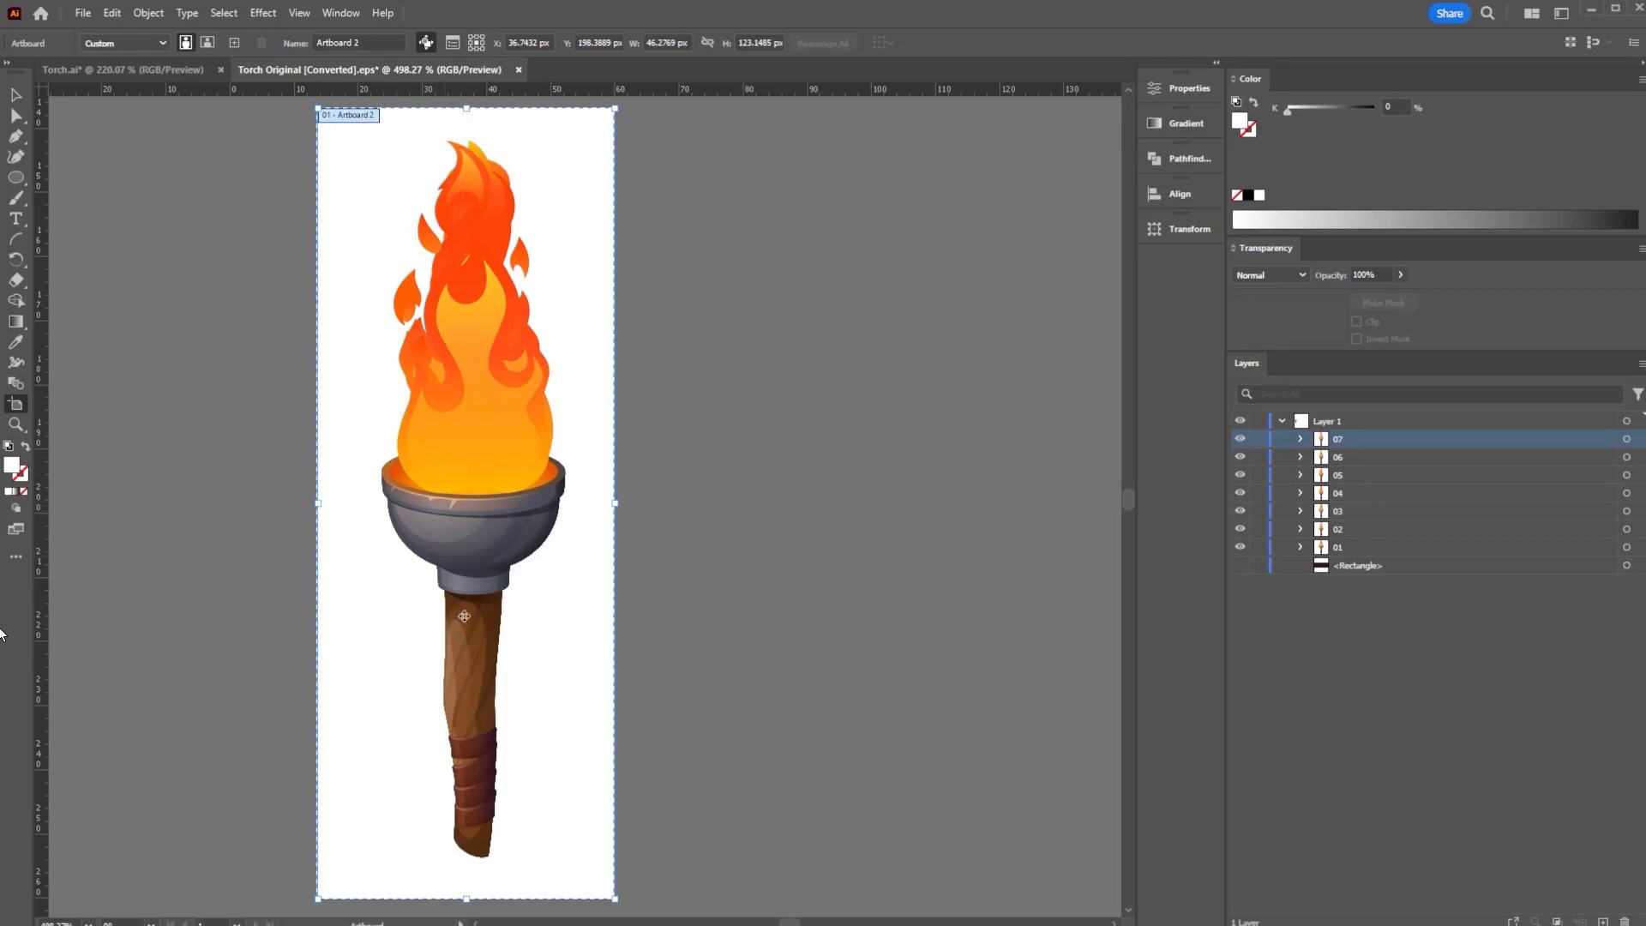
# - Return to the Selection tool, hide frames 02–07 and make layer 01 active
pyautogui.click(15, 94)
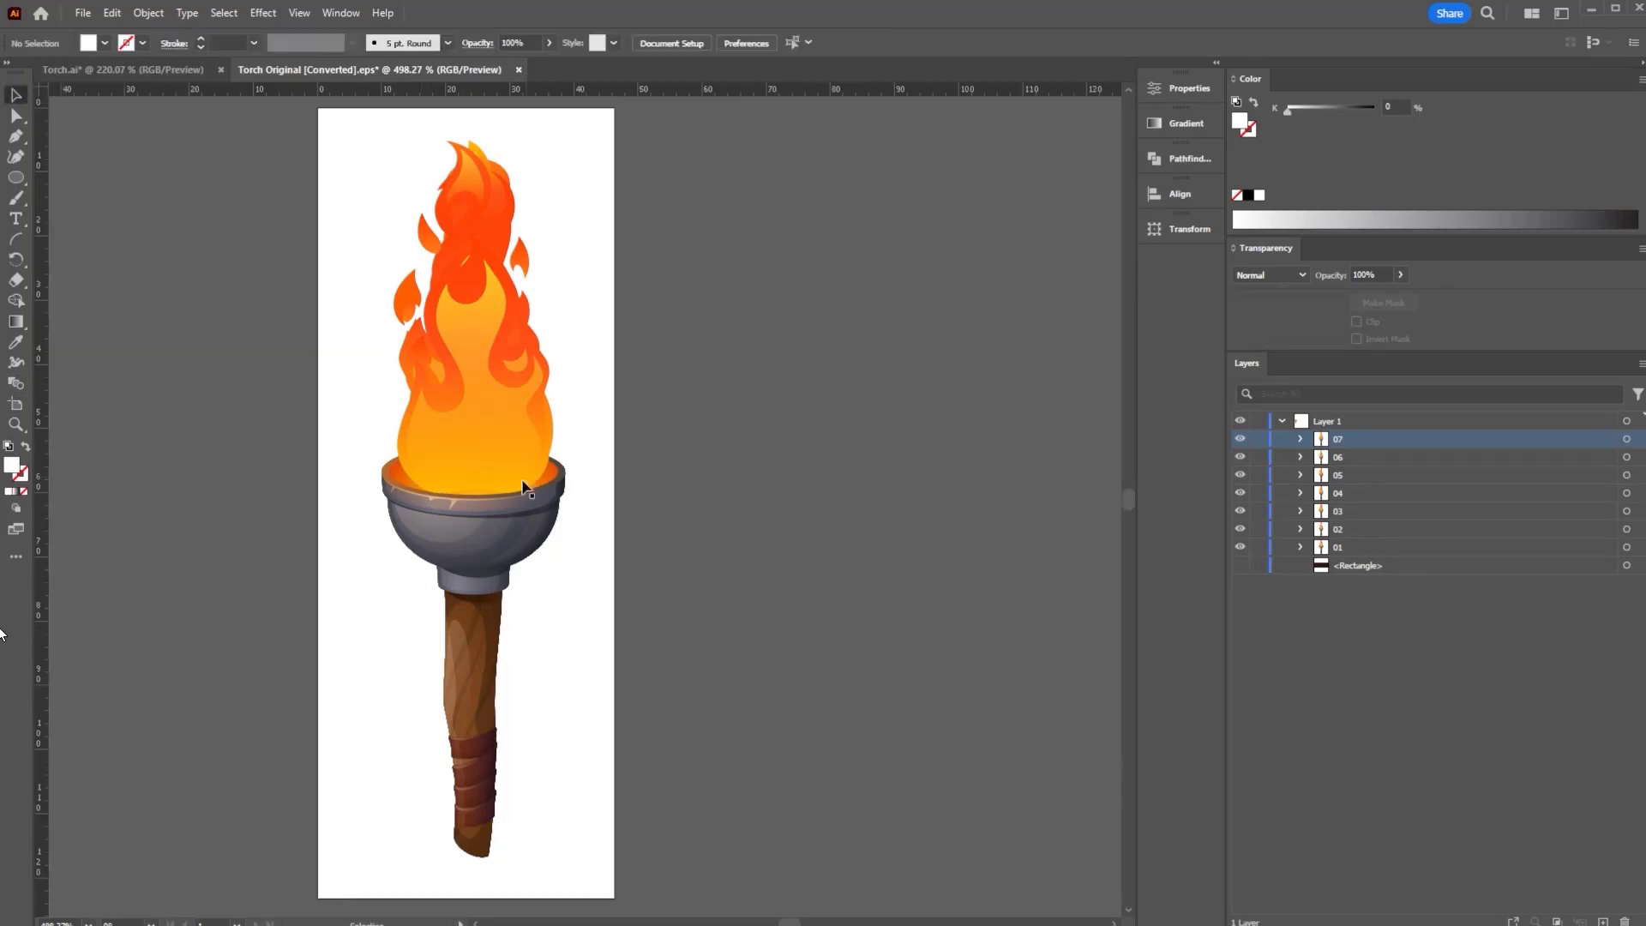
pyautogui.moveTo(1245, 445); pyautogui.dragTo(1245, 532)
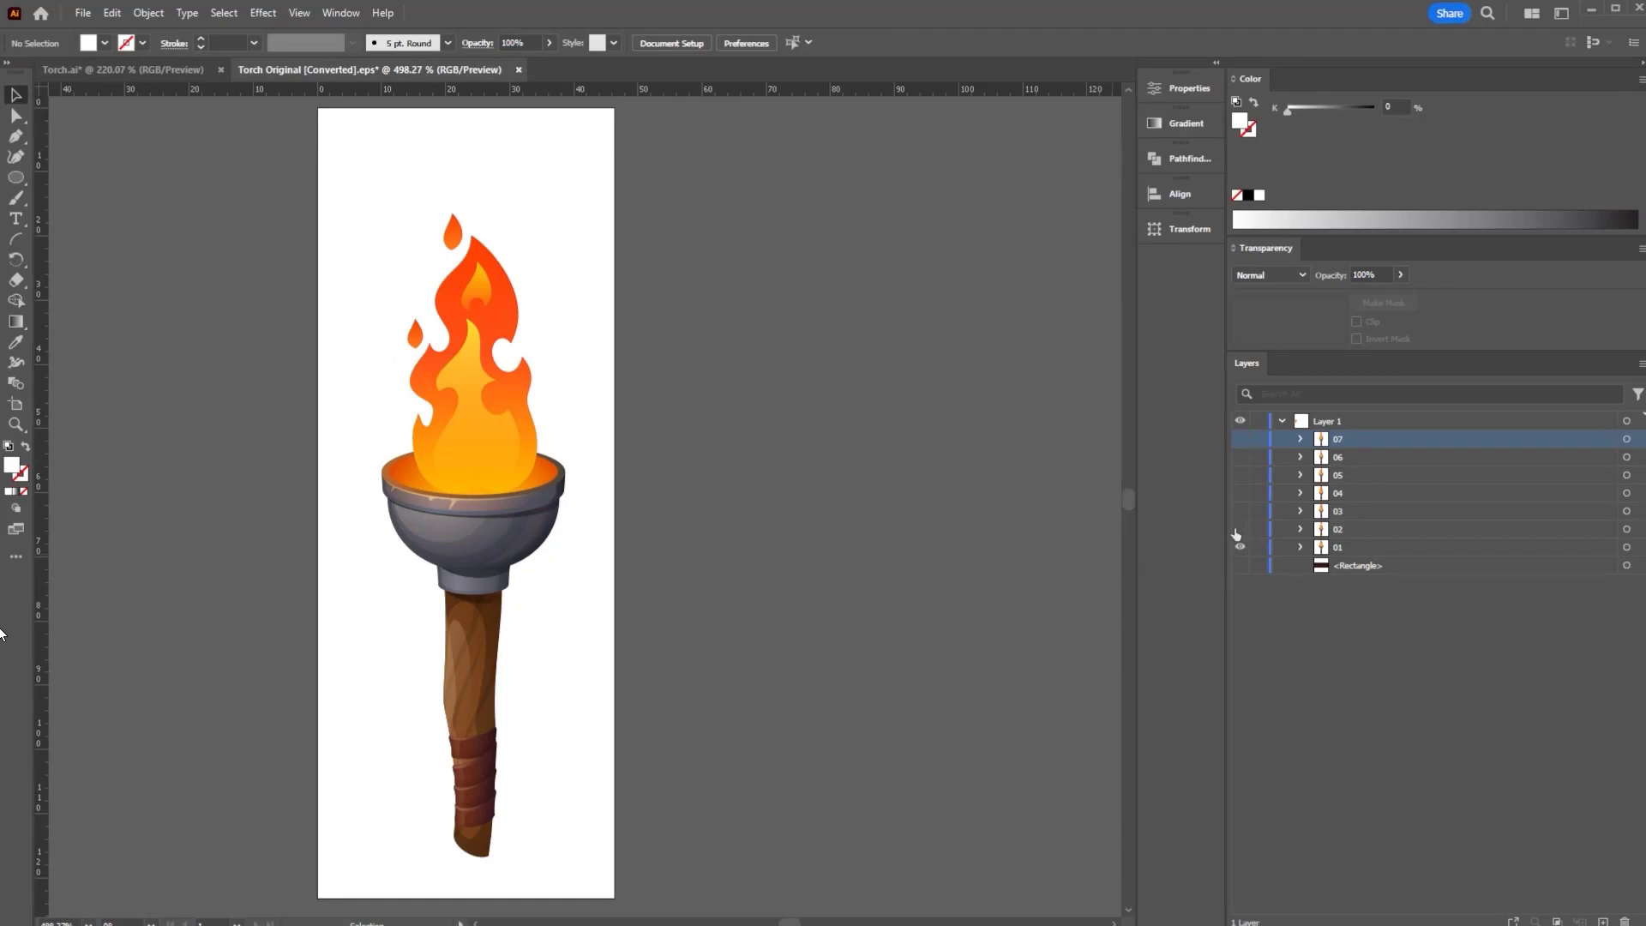
pyautogui.click(1338, 550)
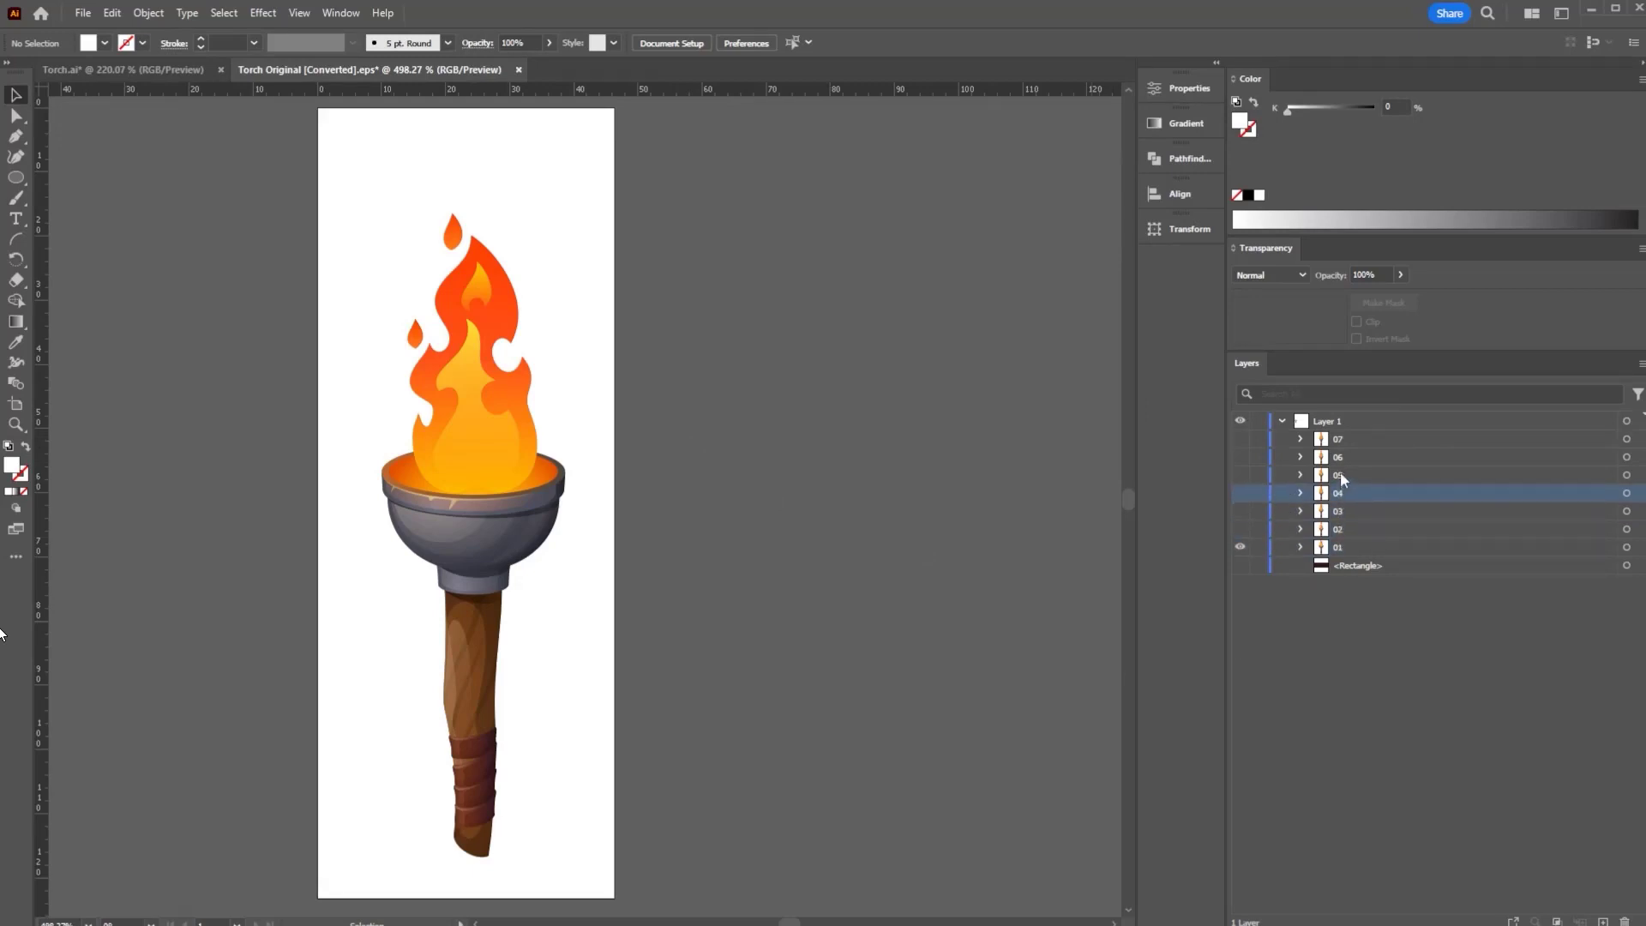
# - Target layer 01 and open Save for Web (Legacy) with the export height set to 800 px
pyautogui.click(1339, 440)
pyautogui.click(1341, 549)
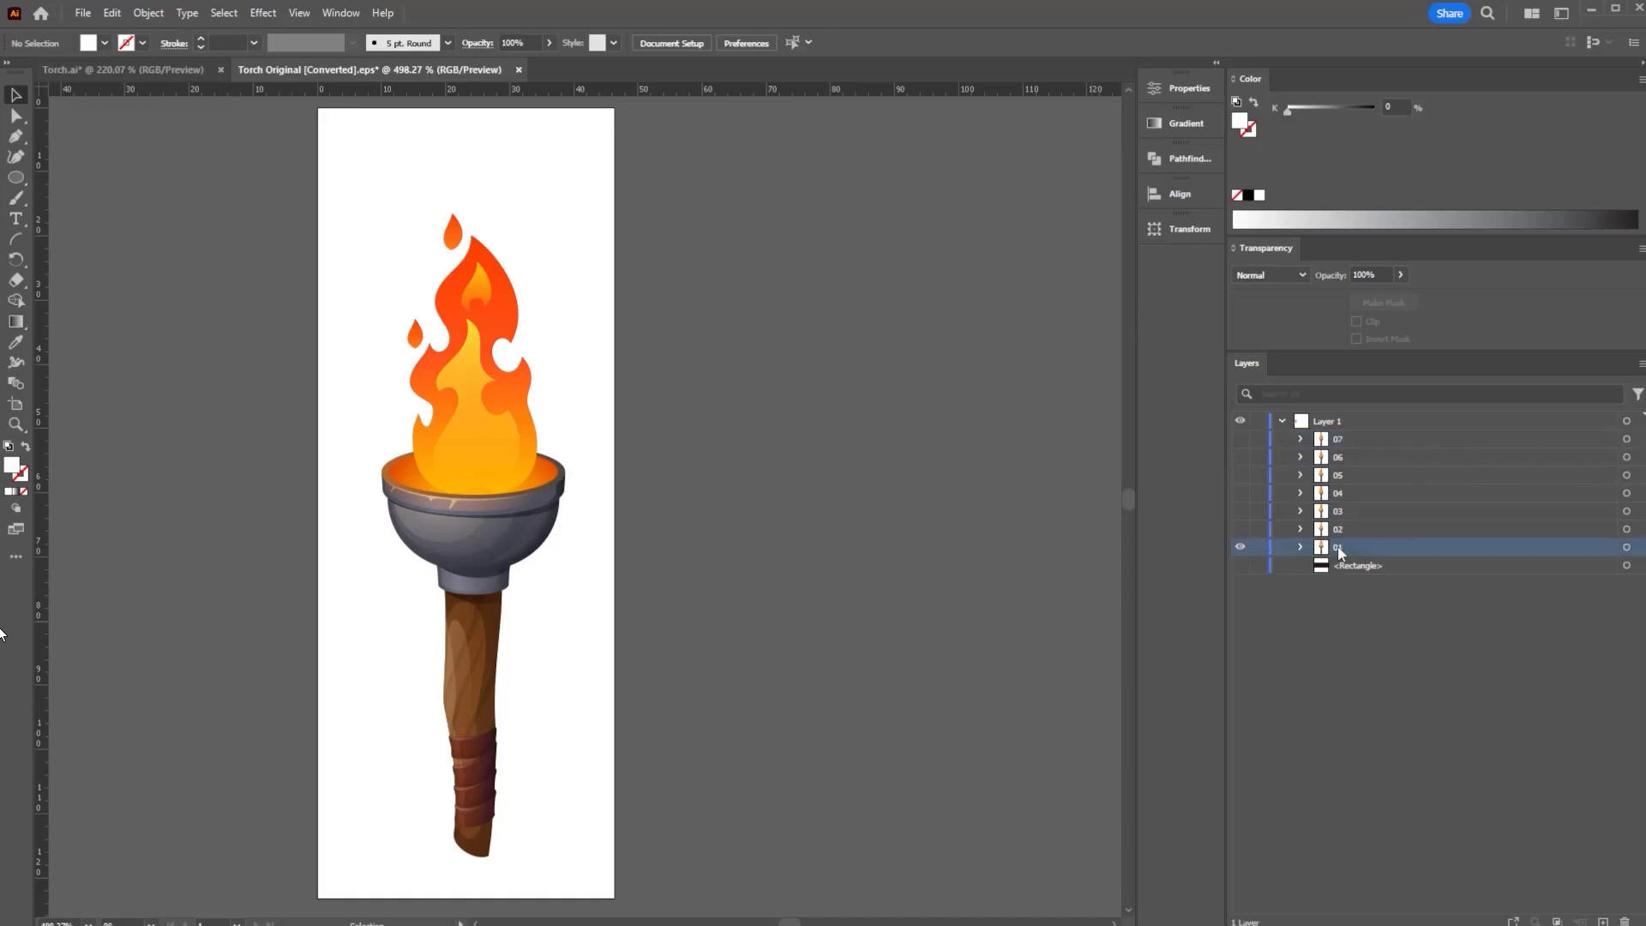
pyautogui.click(83, 13)
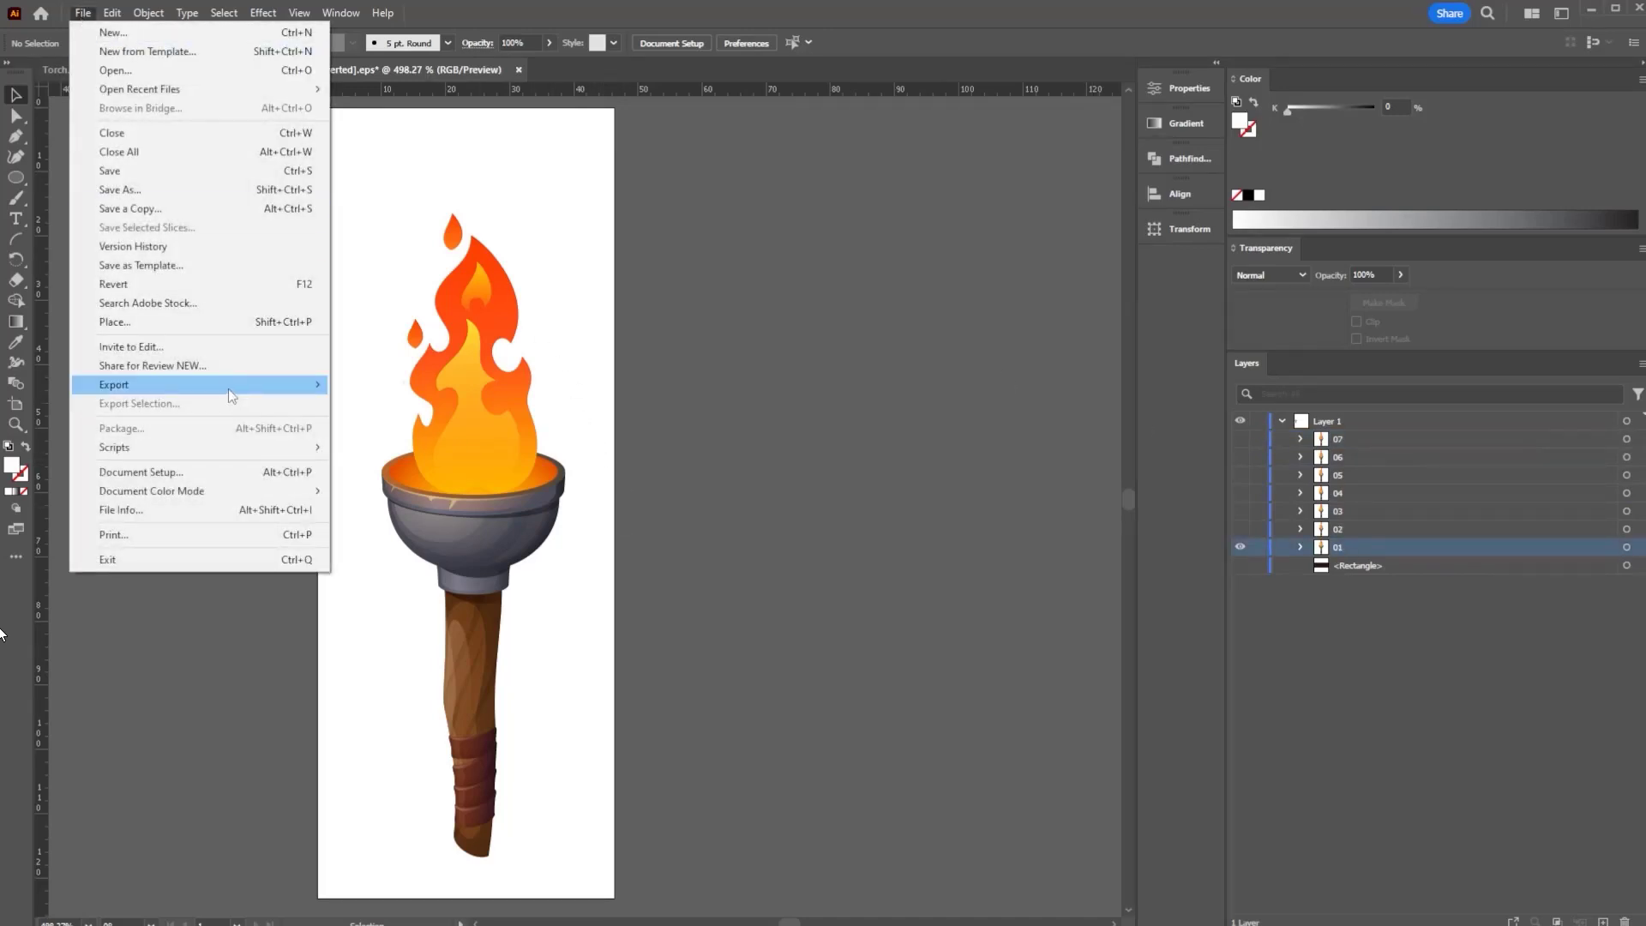
pyautogui.moveTo(228, 388)
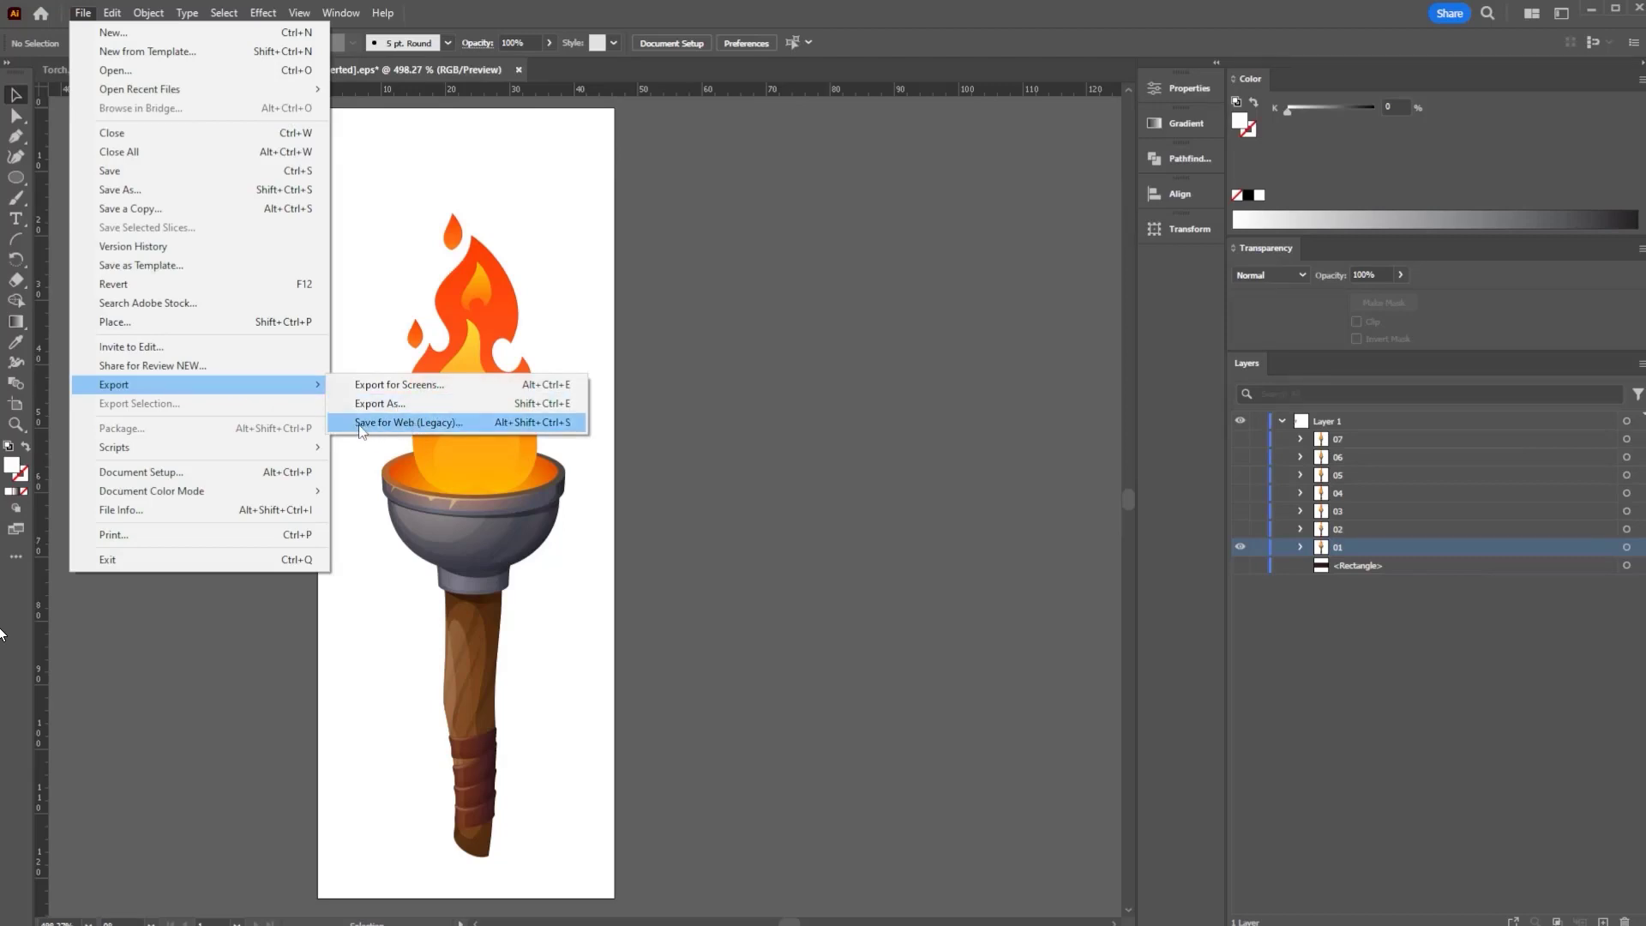
pyautogui.click(486, 423)
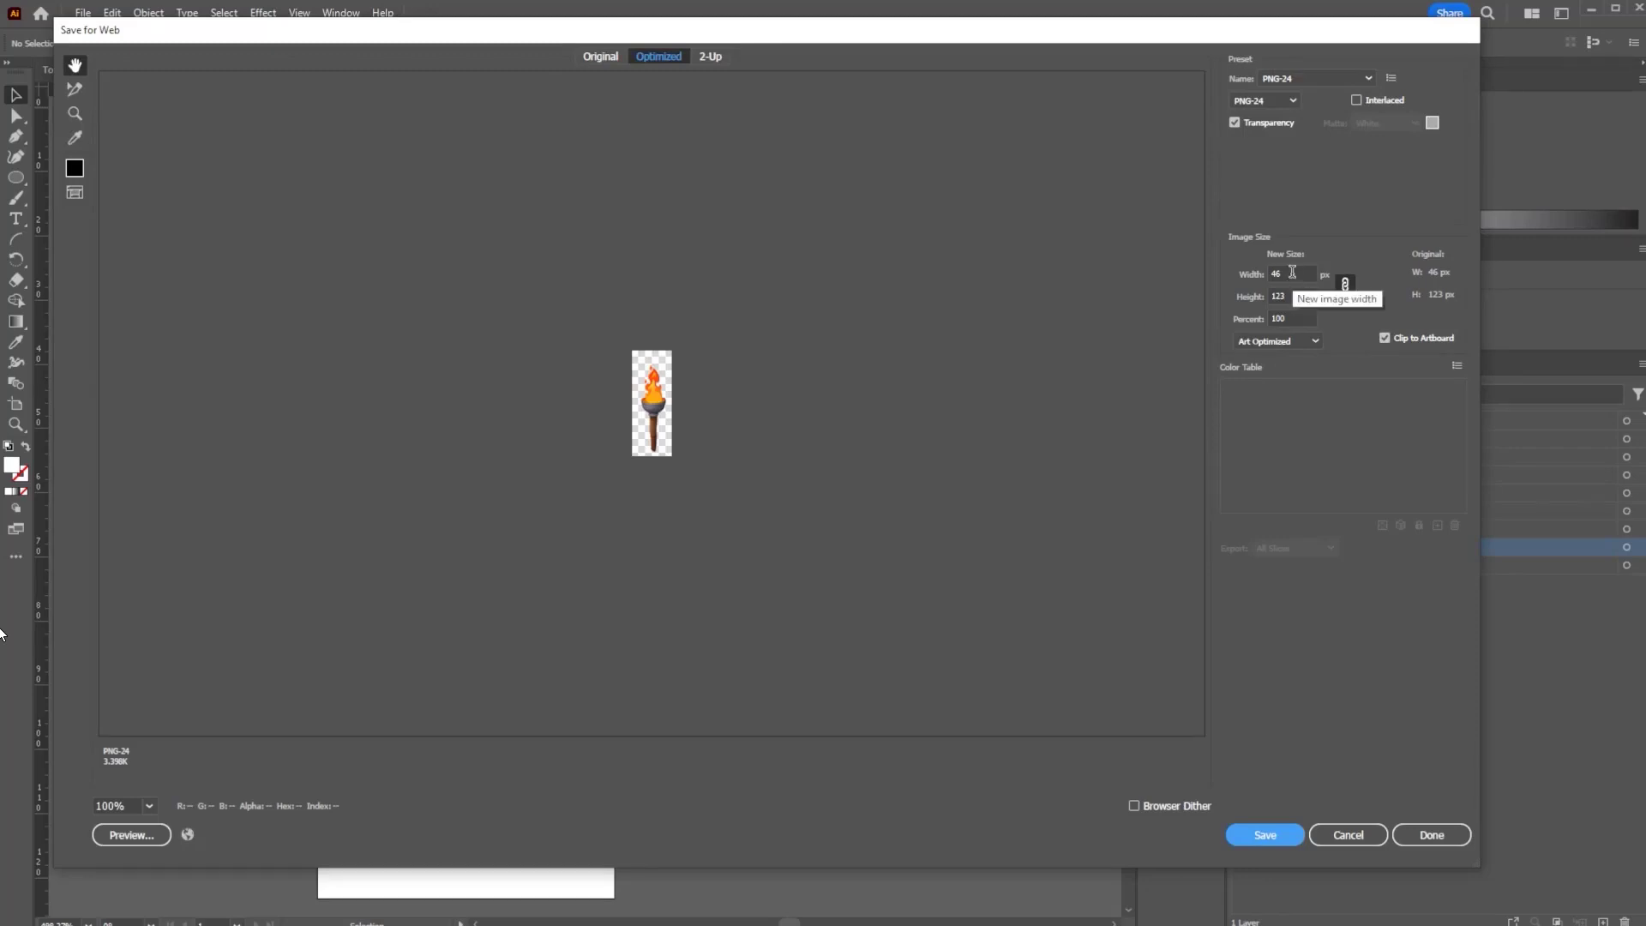
pyautogui.click(1238, 300)
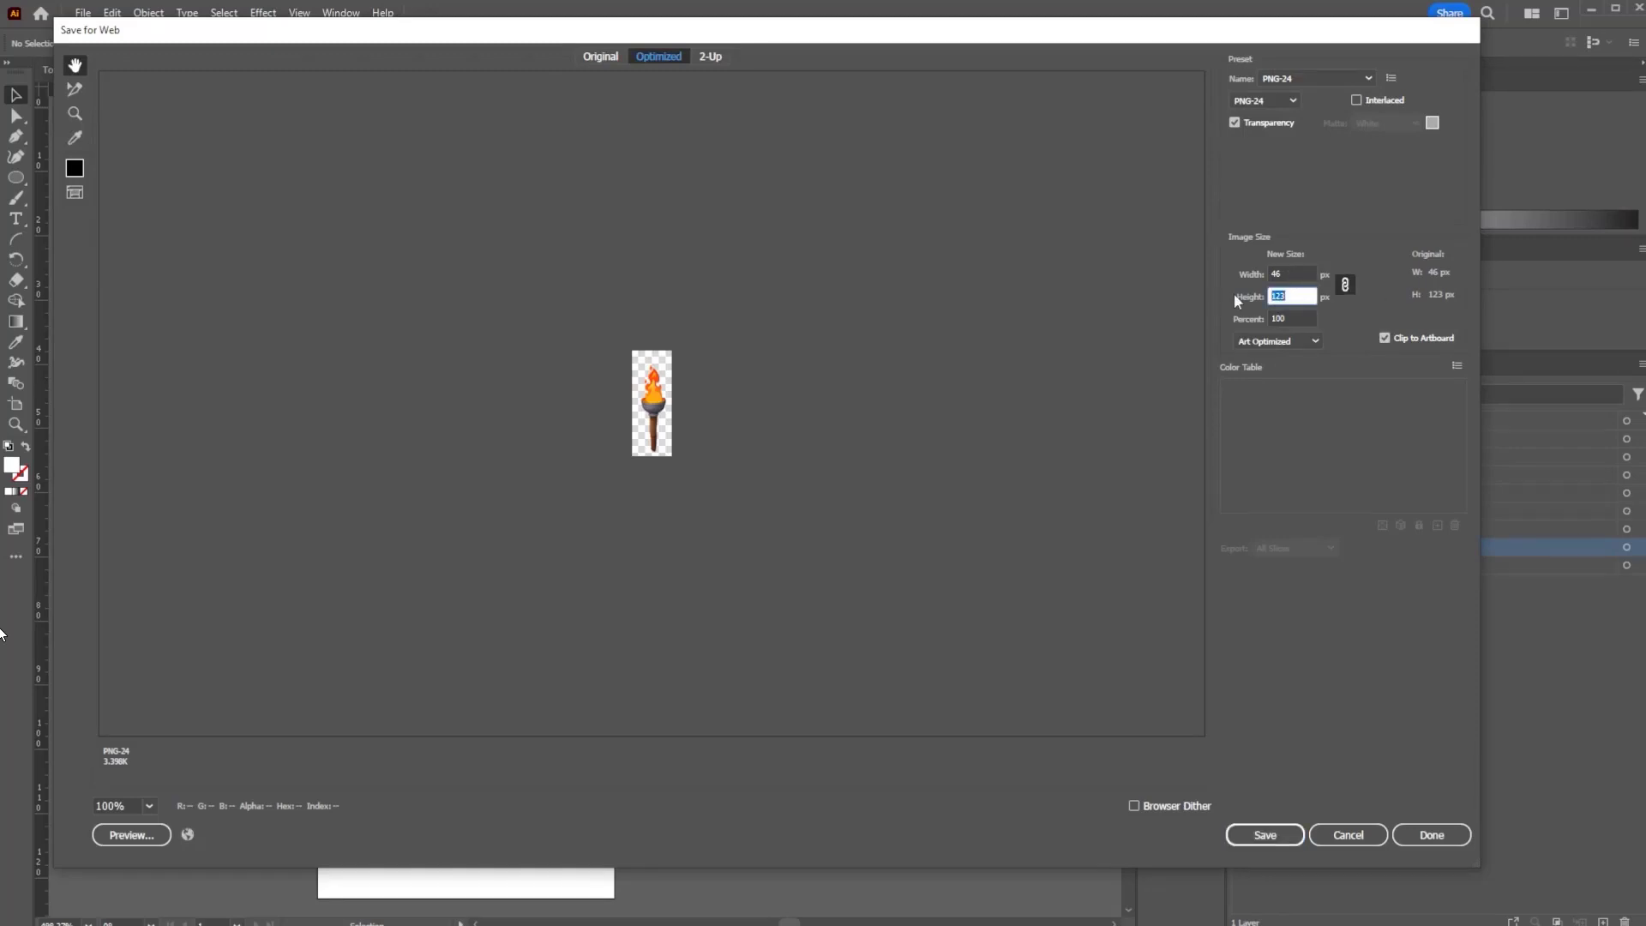
pyautogui.write('800')
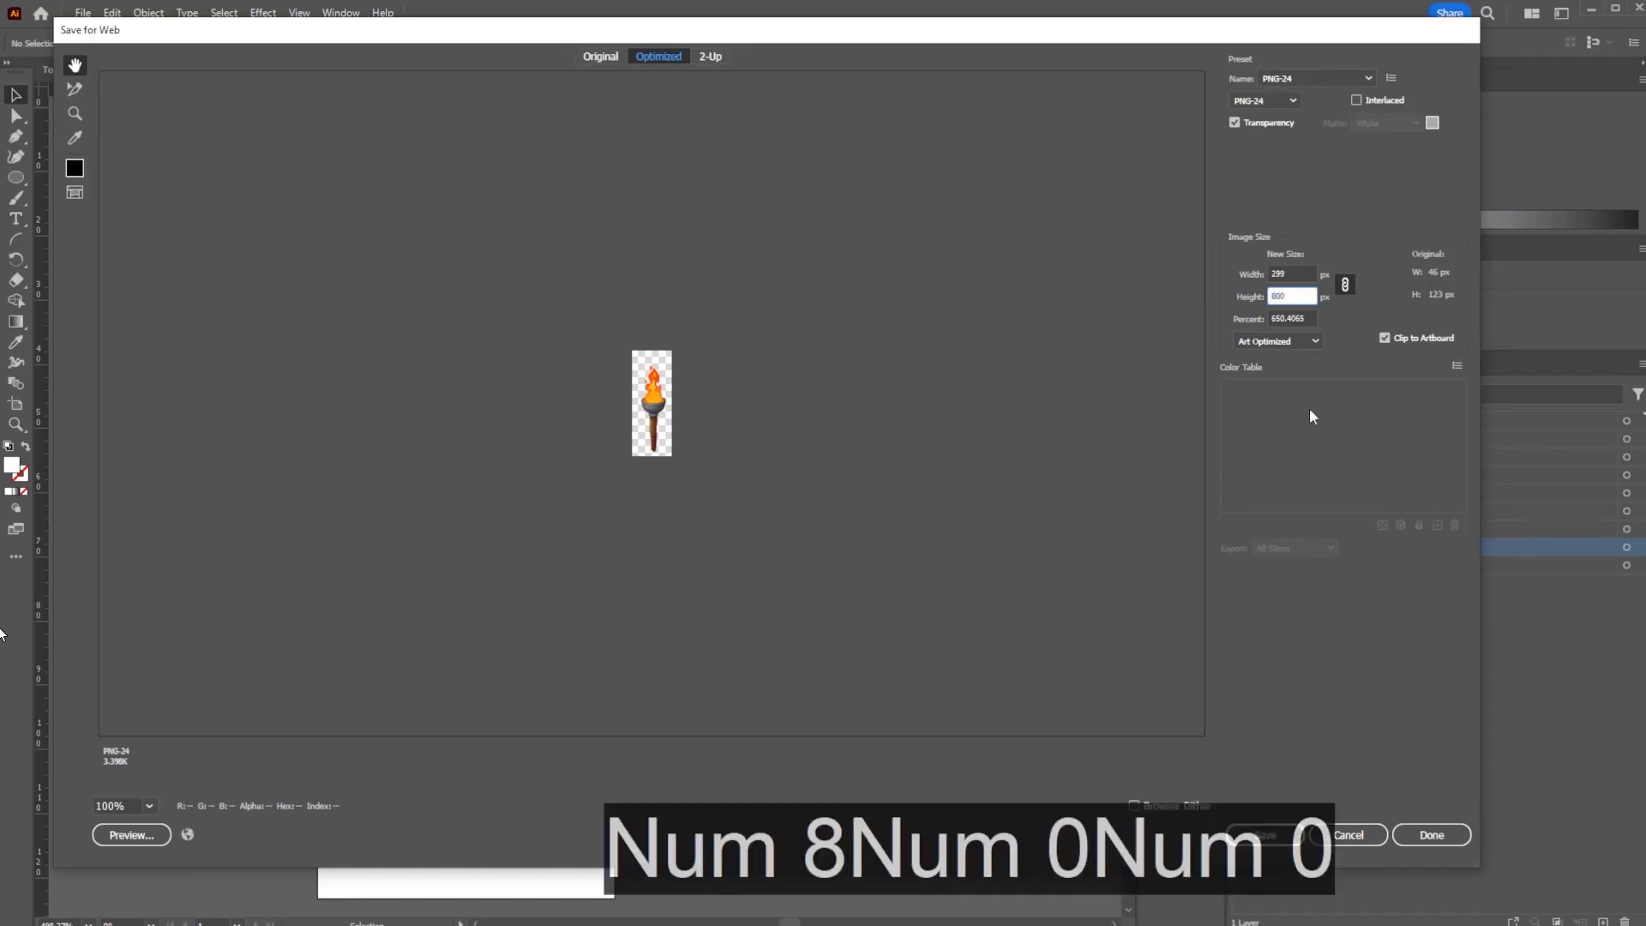
pyautogui.click(1265, 838)
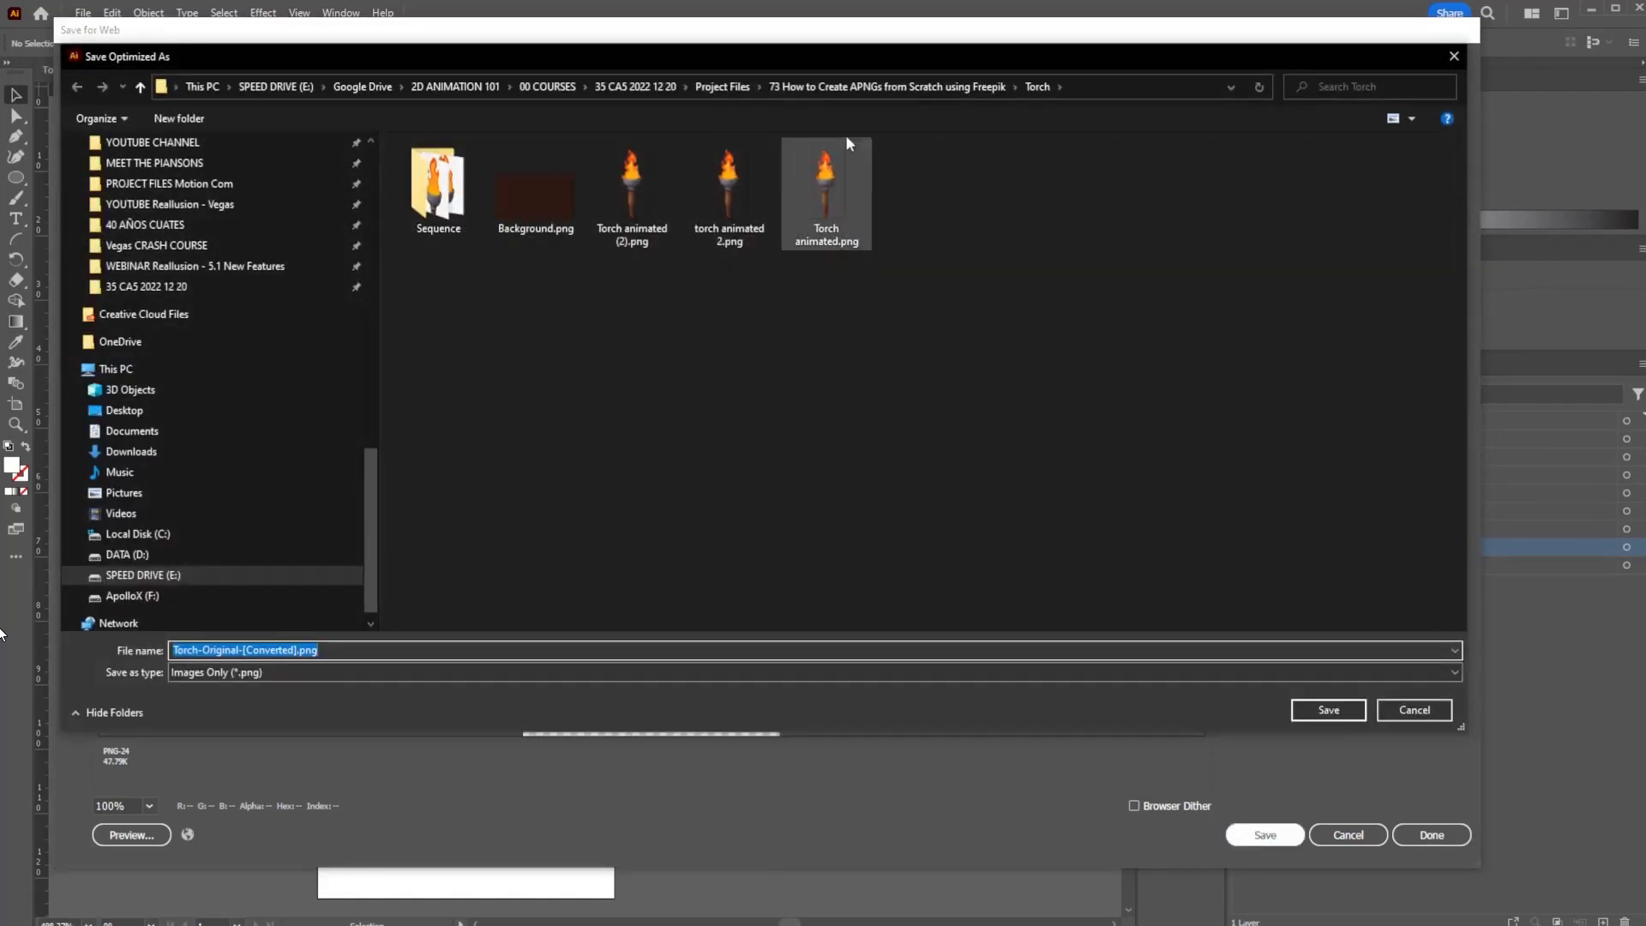
# - Create a Sequence Torch folder in the project folder and save the PNG there as Torch 01
pyautogui.click(994, 86)
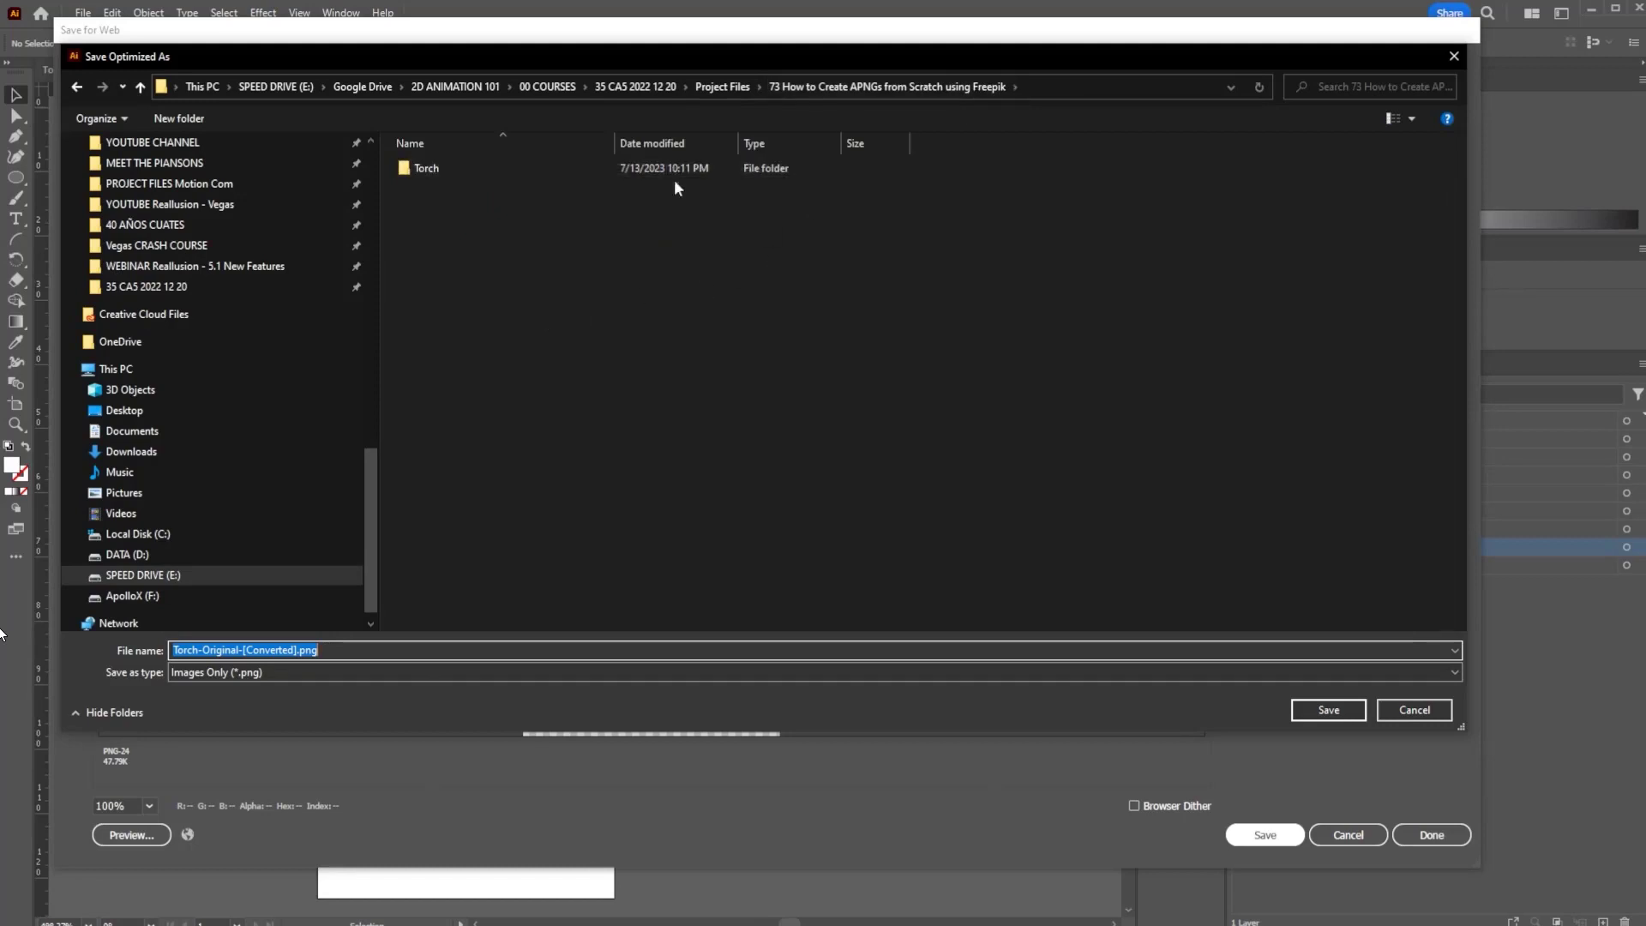
pyautogui.click(597, 347)
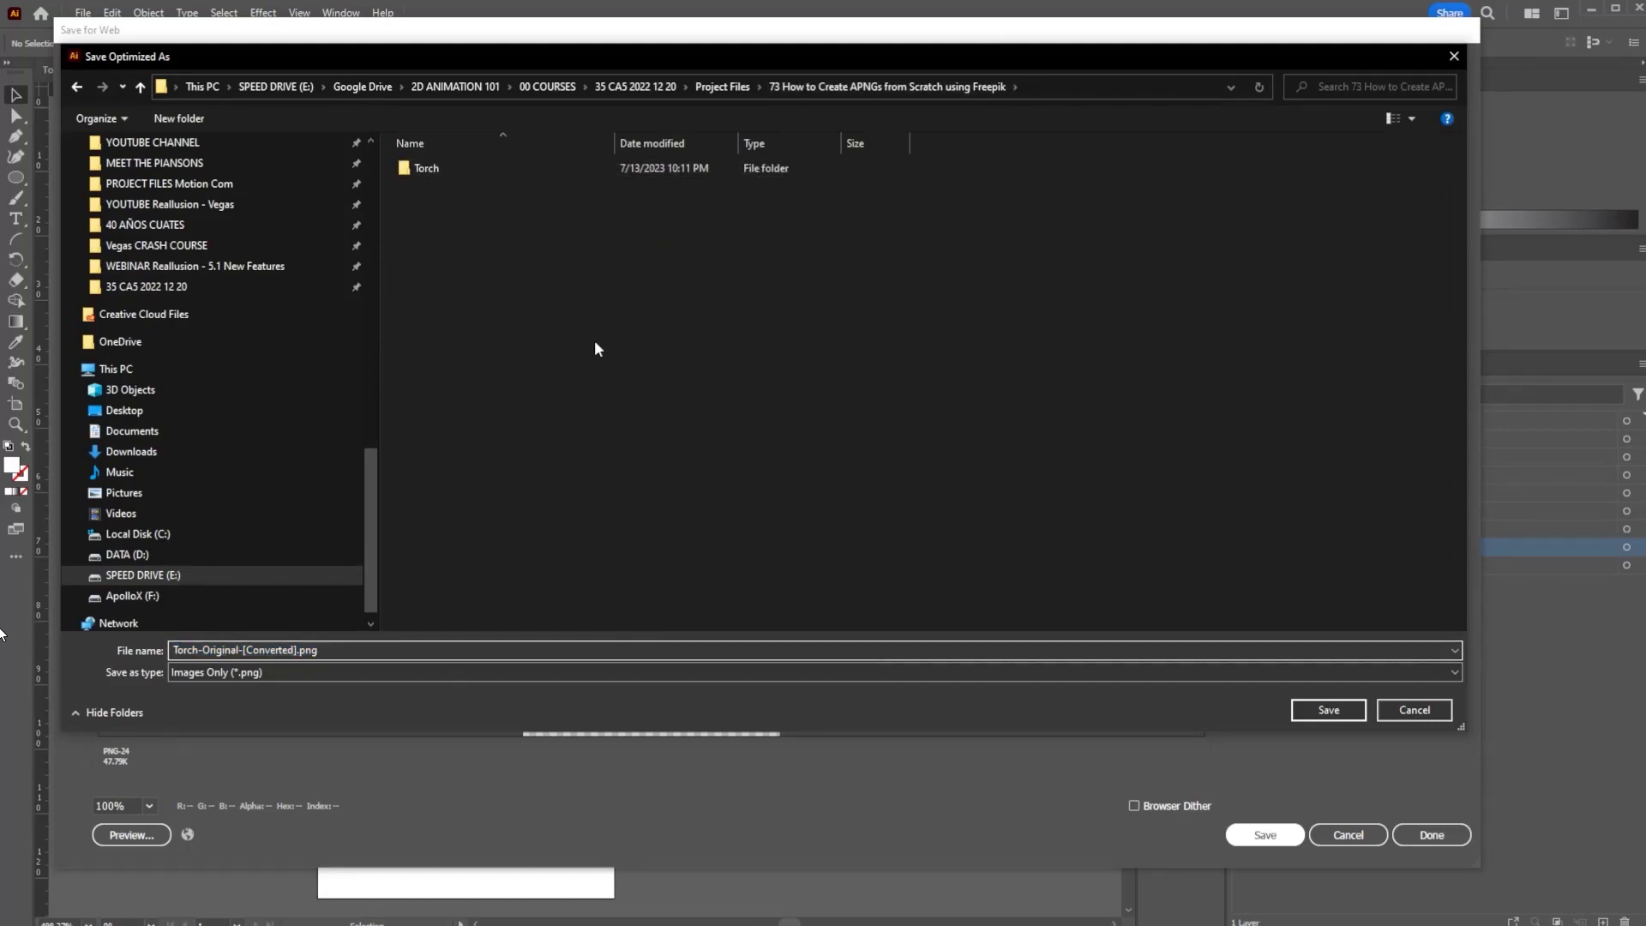
pyautogui.hotkey('ctrl', 'shift', 'n')
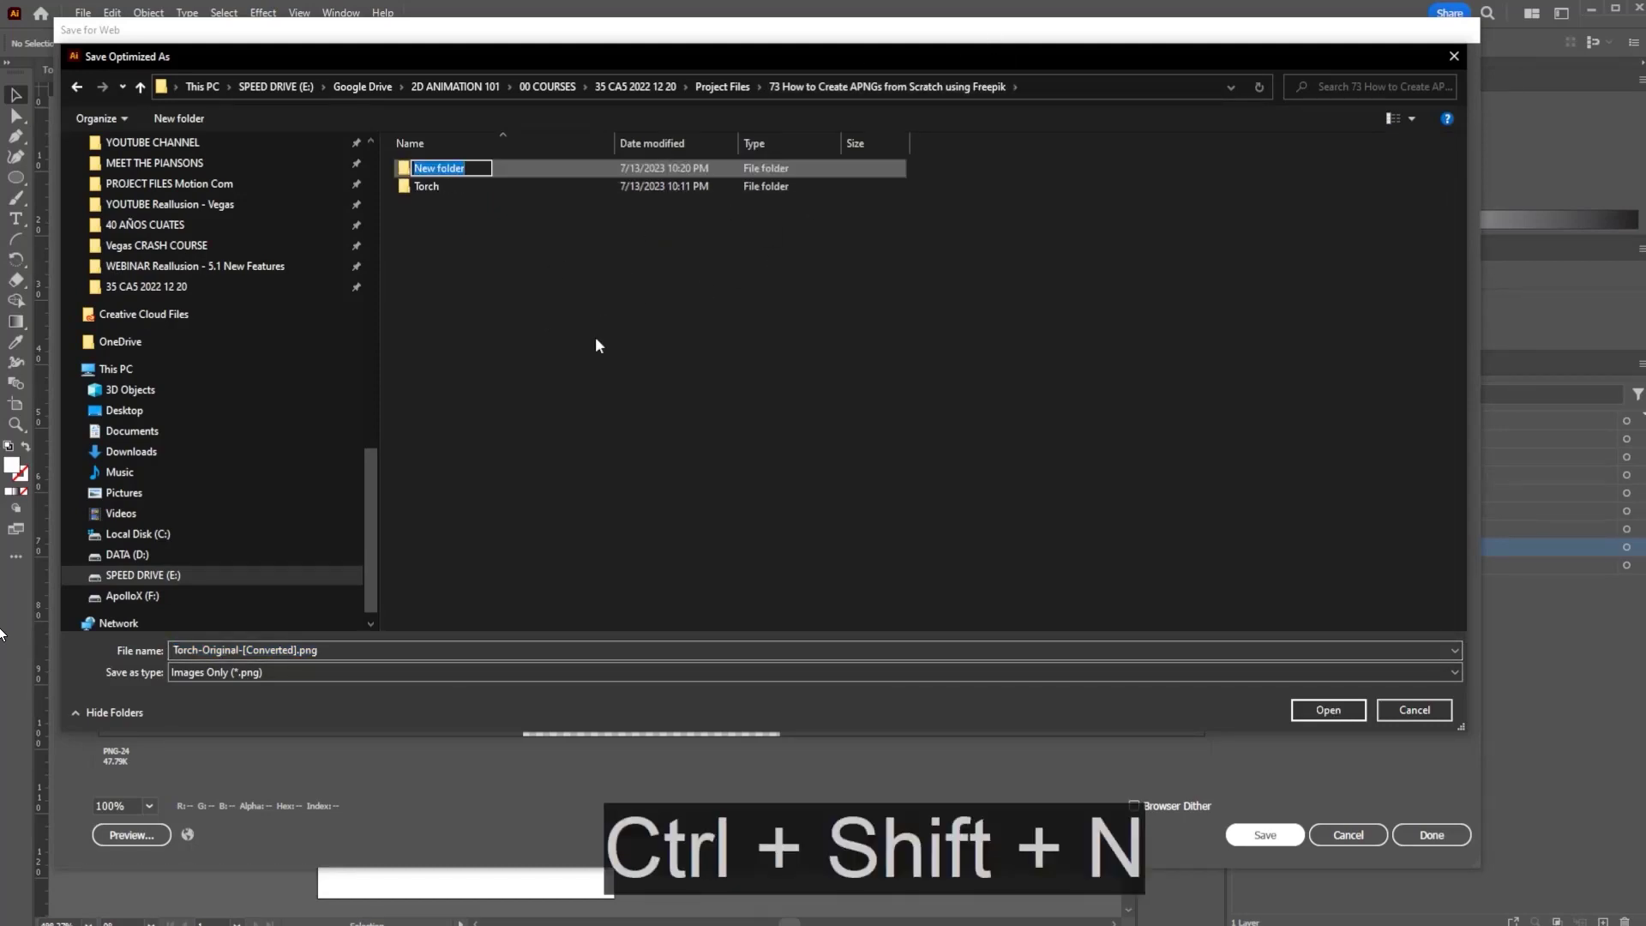
pyautogui.write('Sequence')
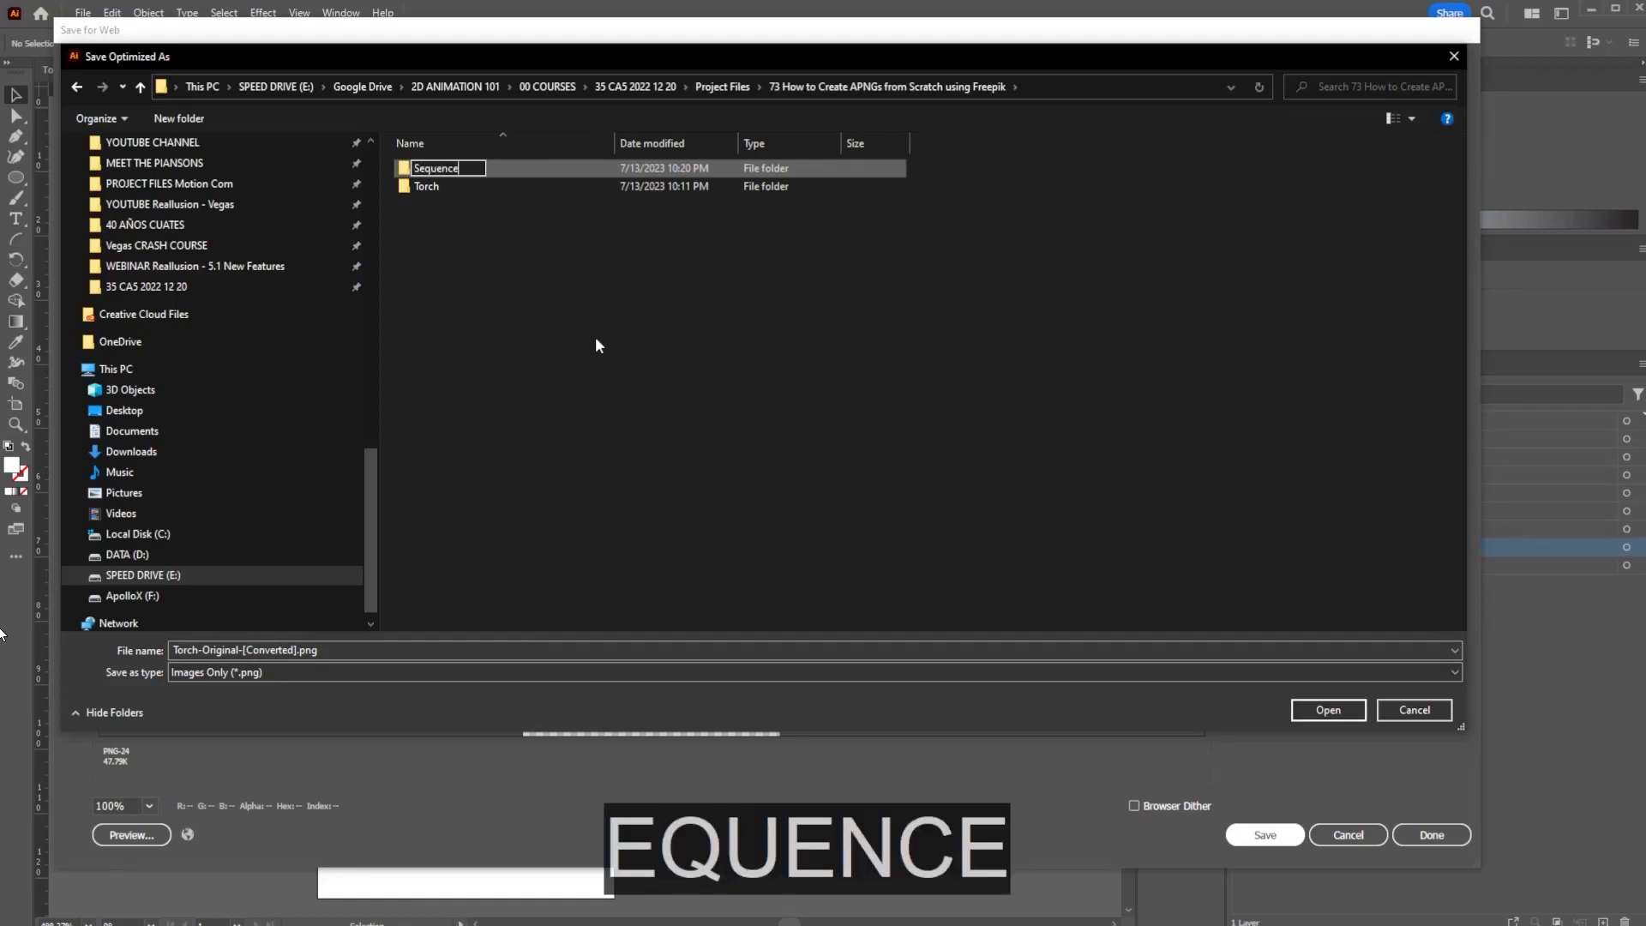
pyautogui.write(' Torch')
pyautogui.press('Return')
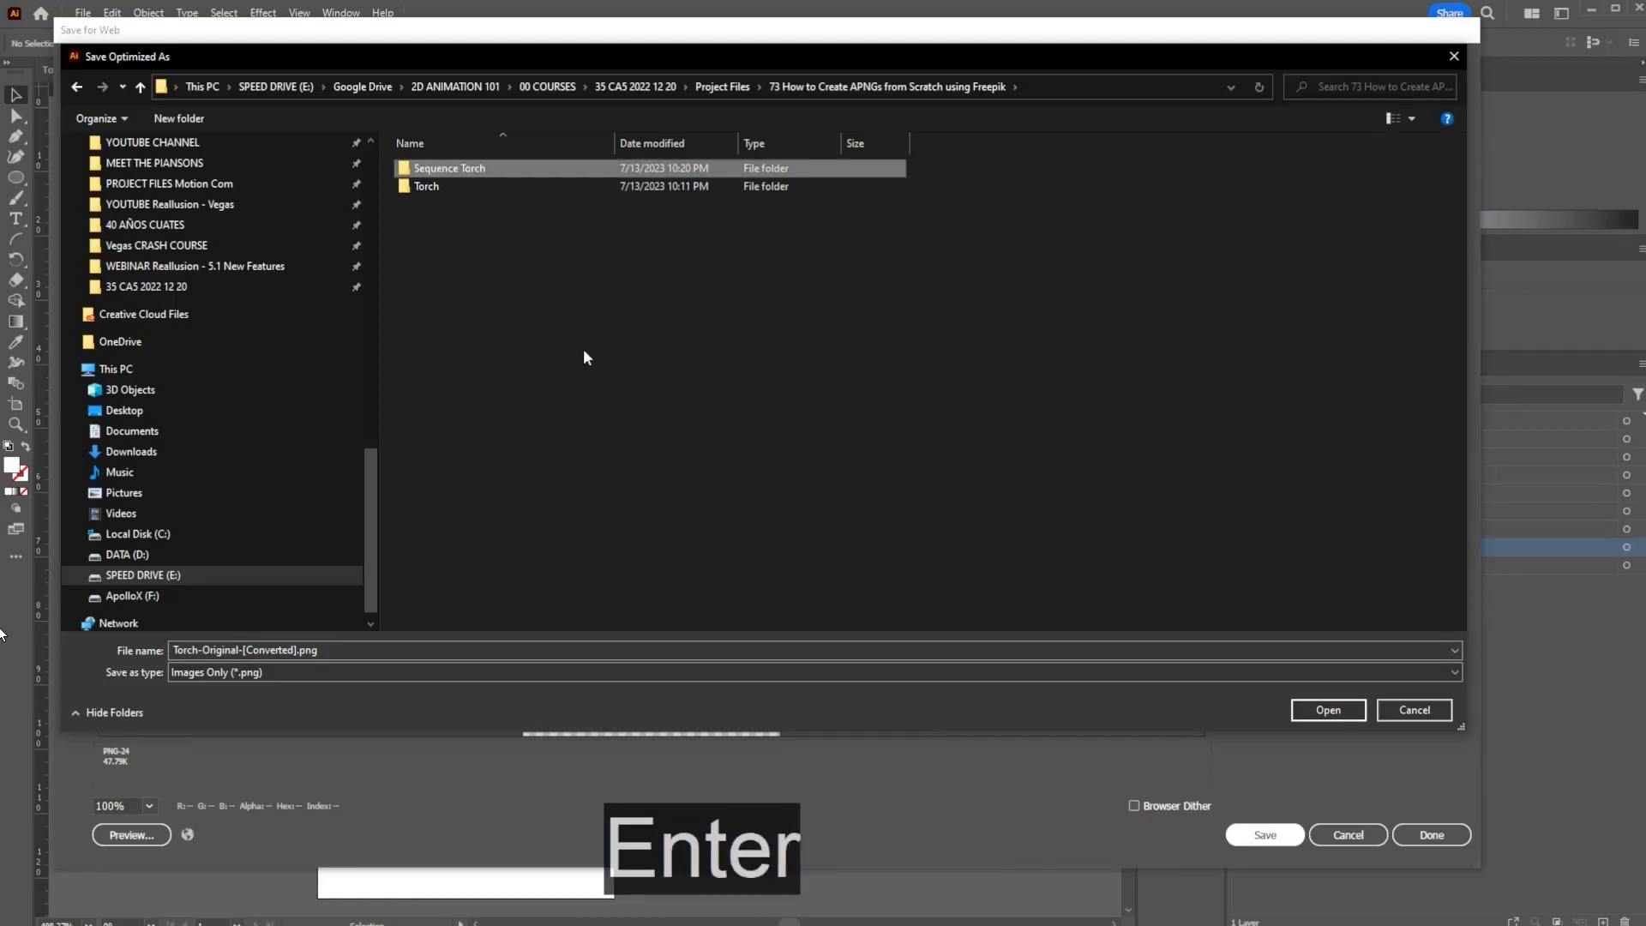
pyautogui.press('Return')
pyautogui.click(350, 649)
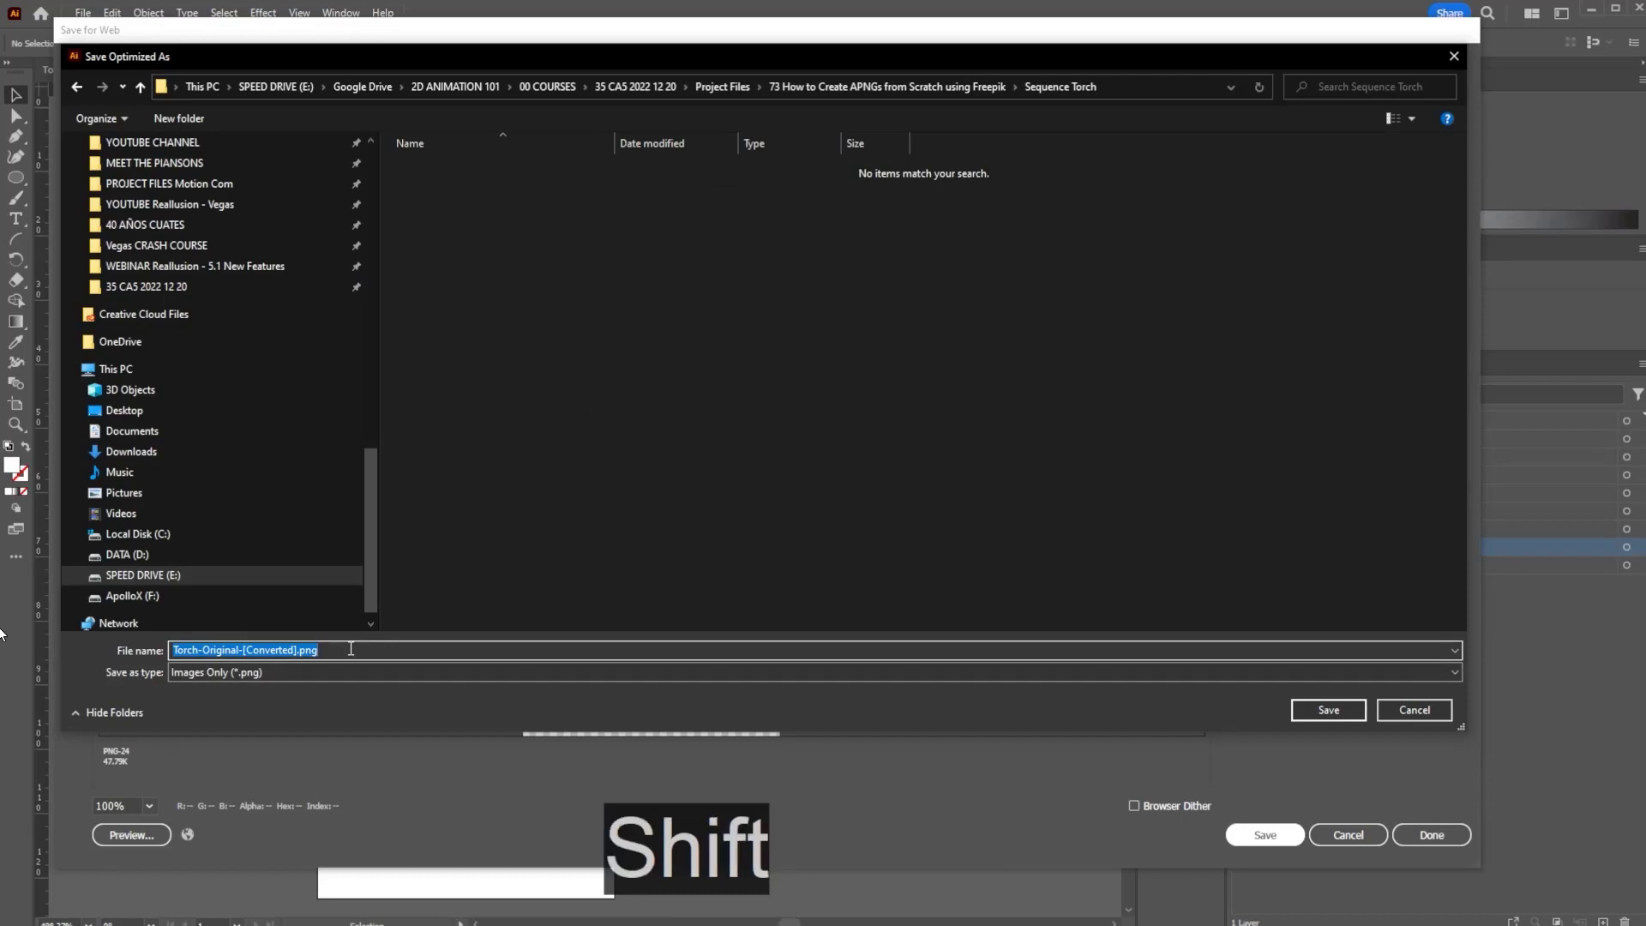
pyautogui.write('Torch 01')
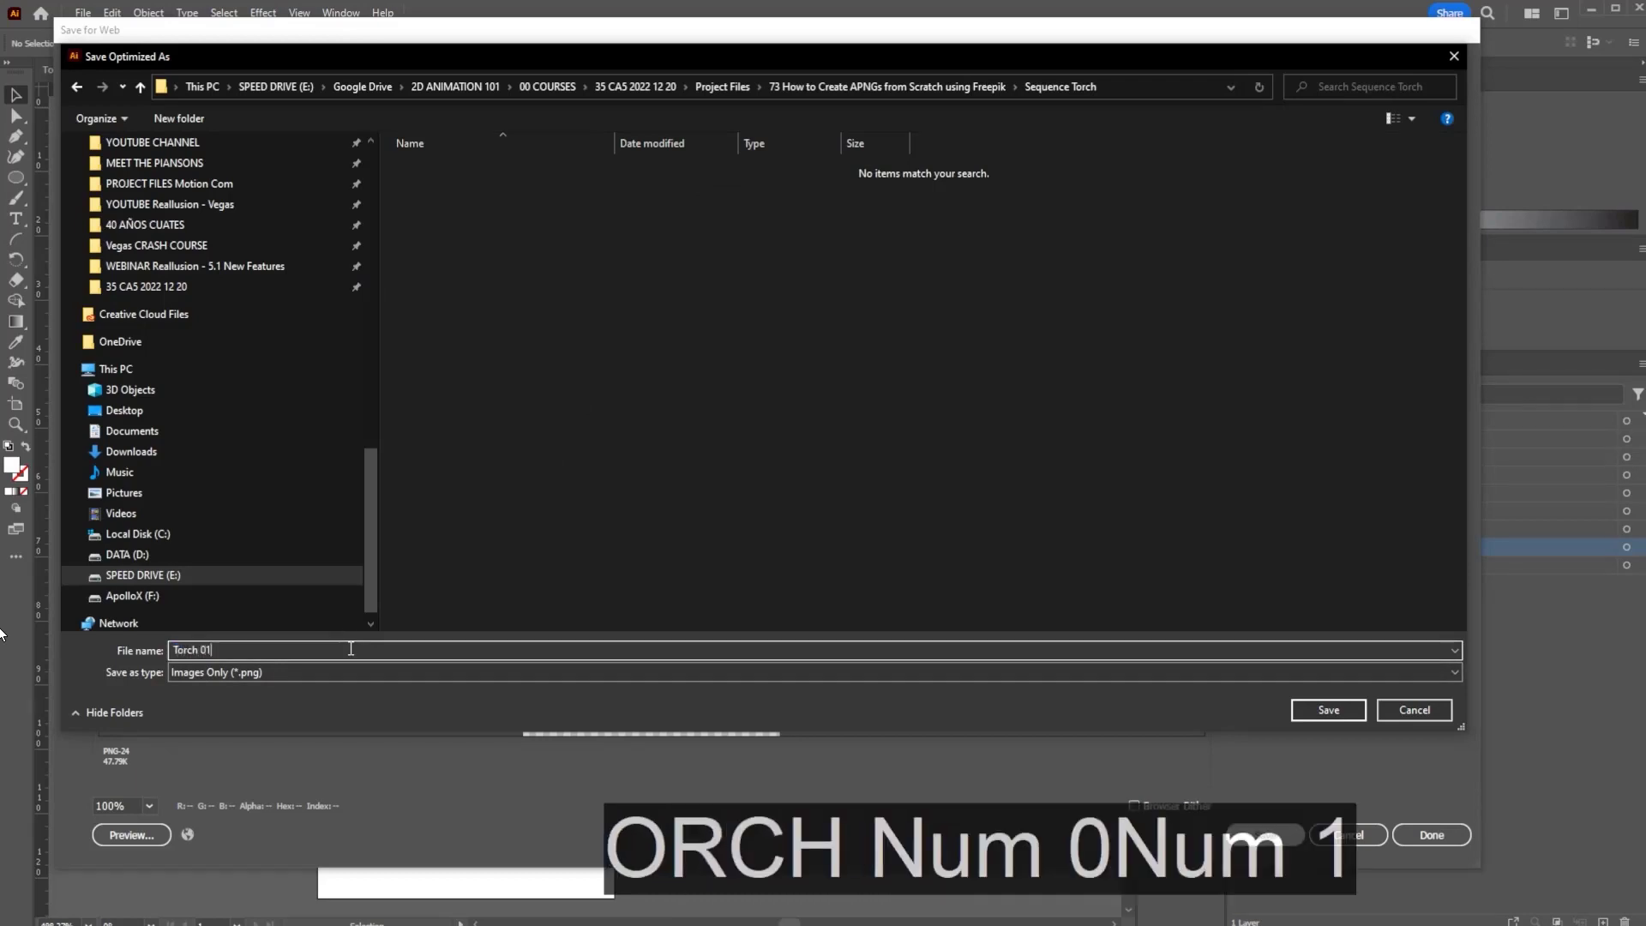
pyautogui.press('Return')
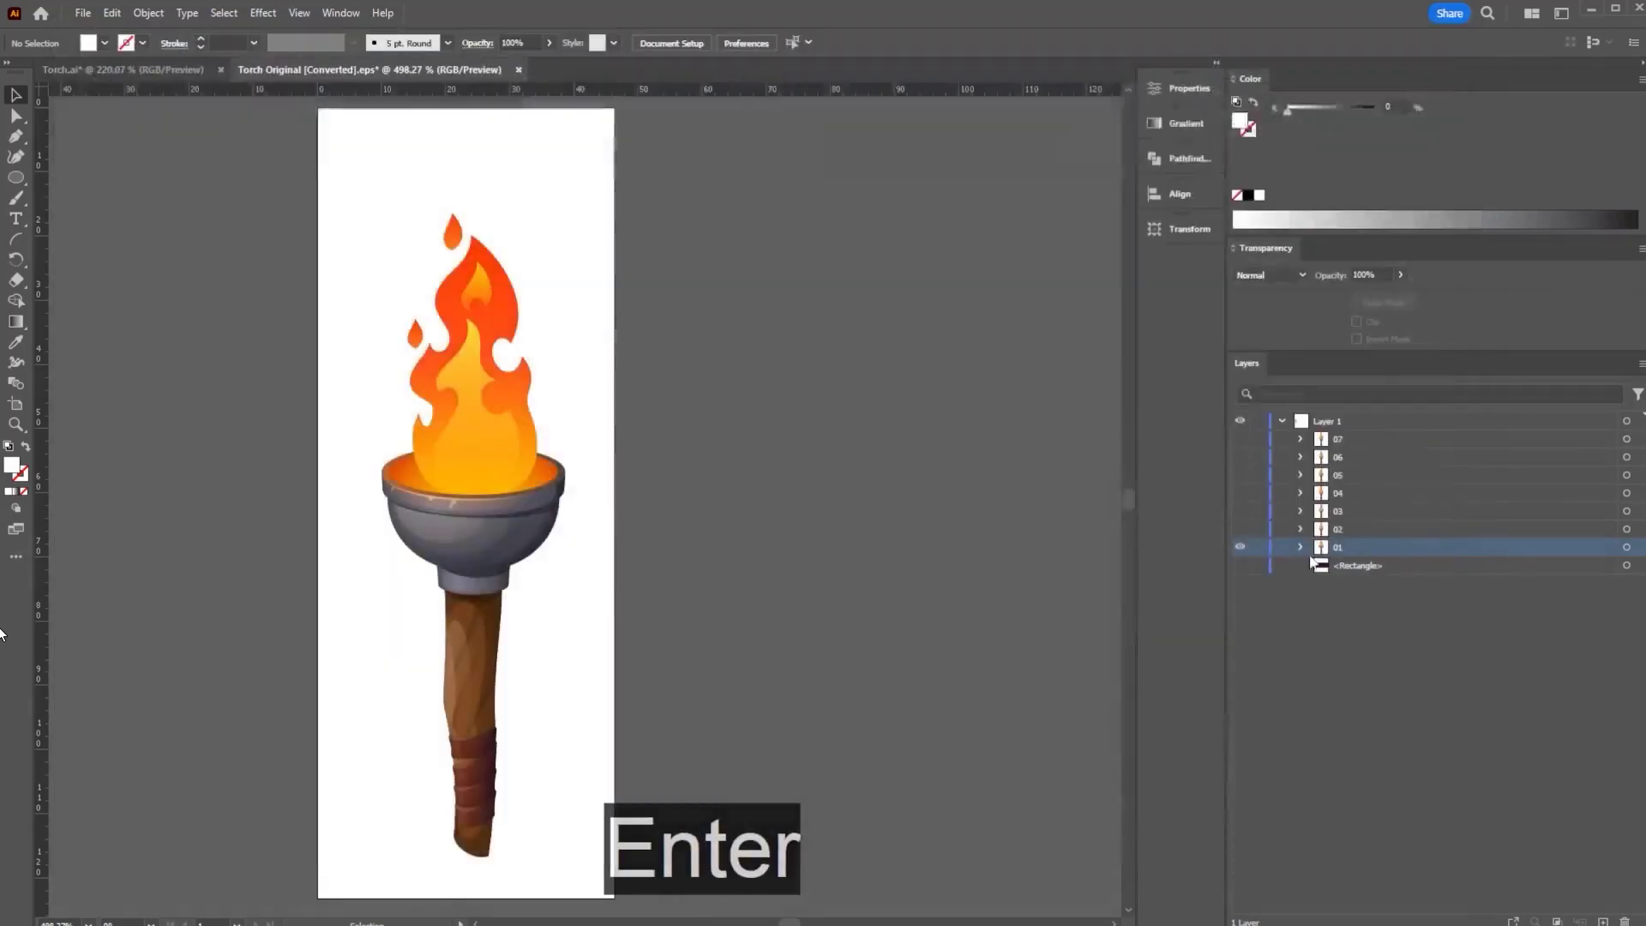
# - Show only frame 02 and export it at 800 px height as Torch 02
pyautogui.click(1238, 547)
pyautogui.click(1239, 529)
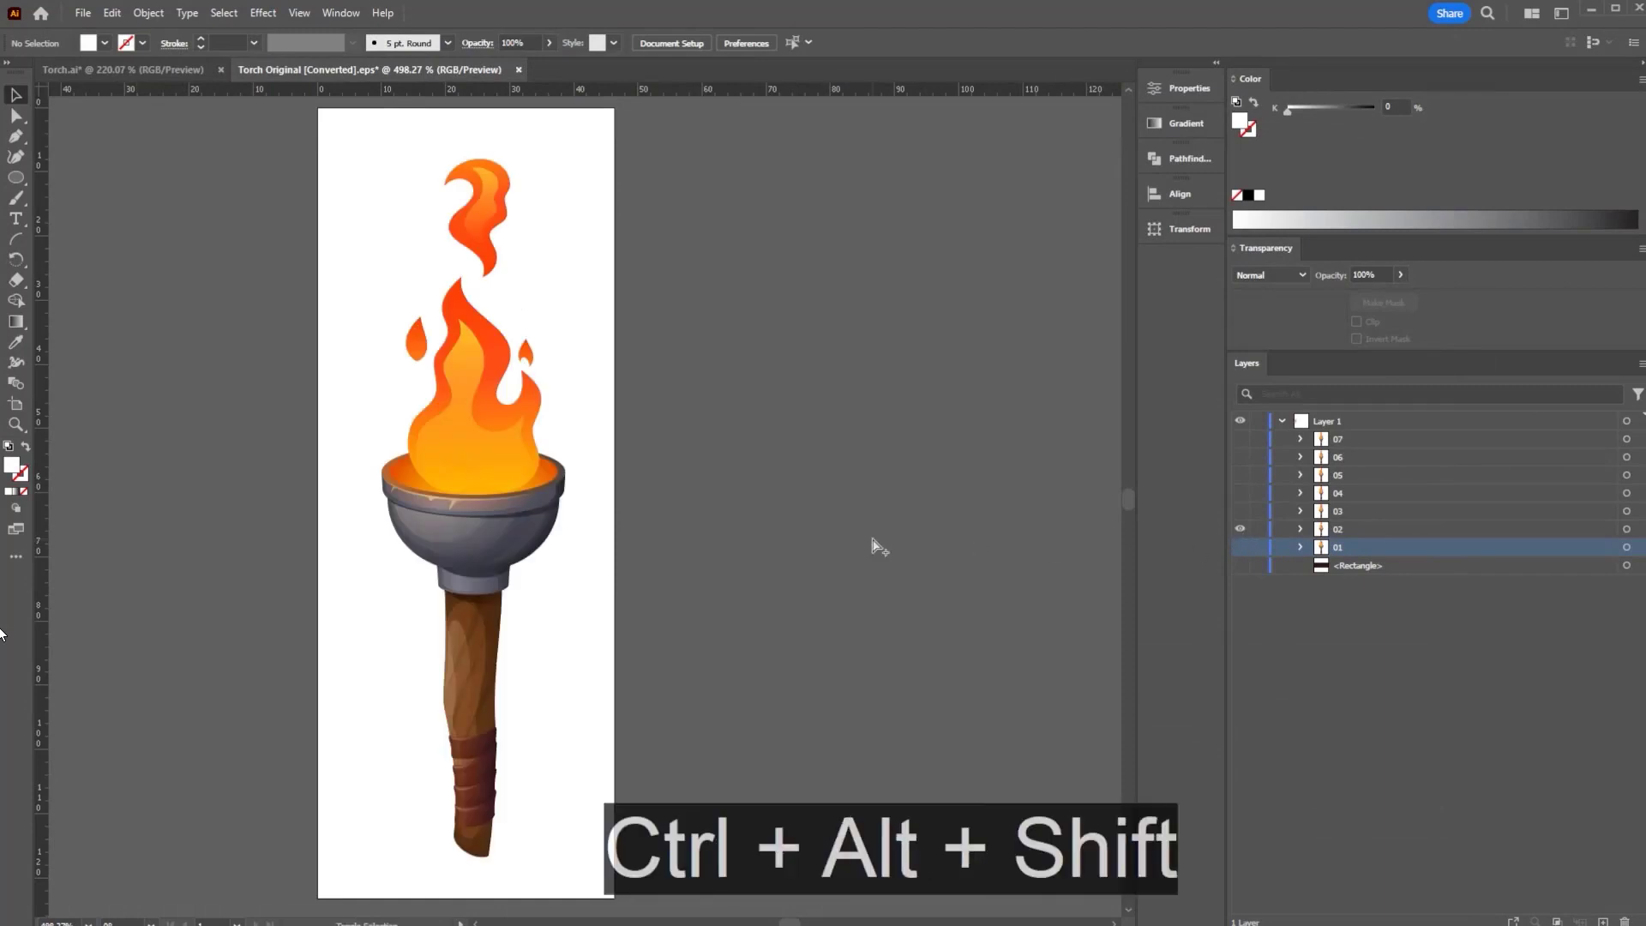
pyautogui.hotkey('ctrl', 'alt', 'shift', 's')
pyautogui.click(1297, 297)
pyautogui.hotkey('ctrl', 'a')
pyautogui.write('800')
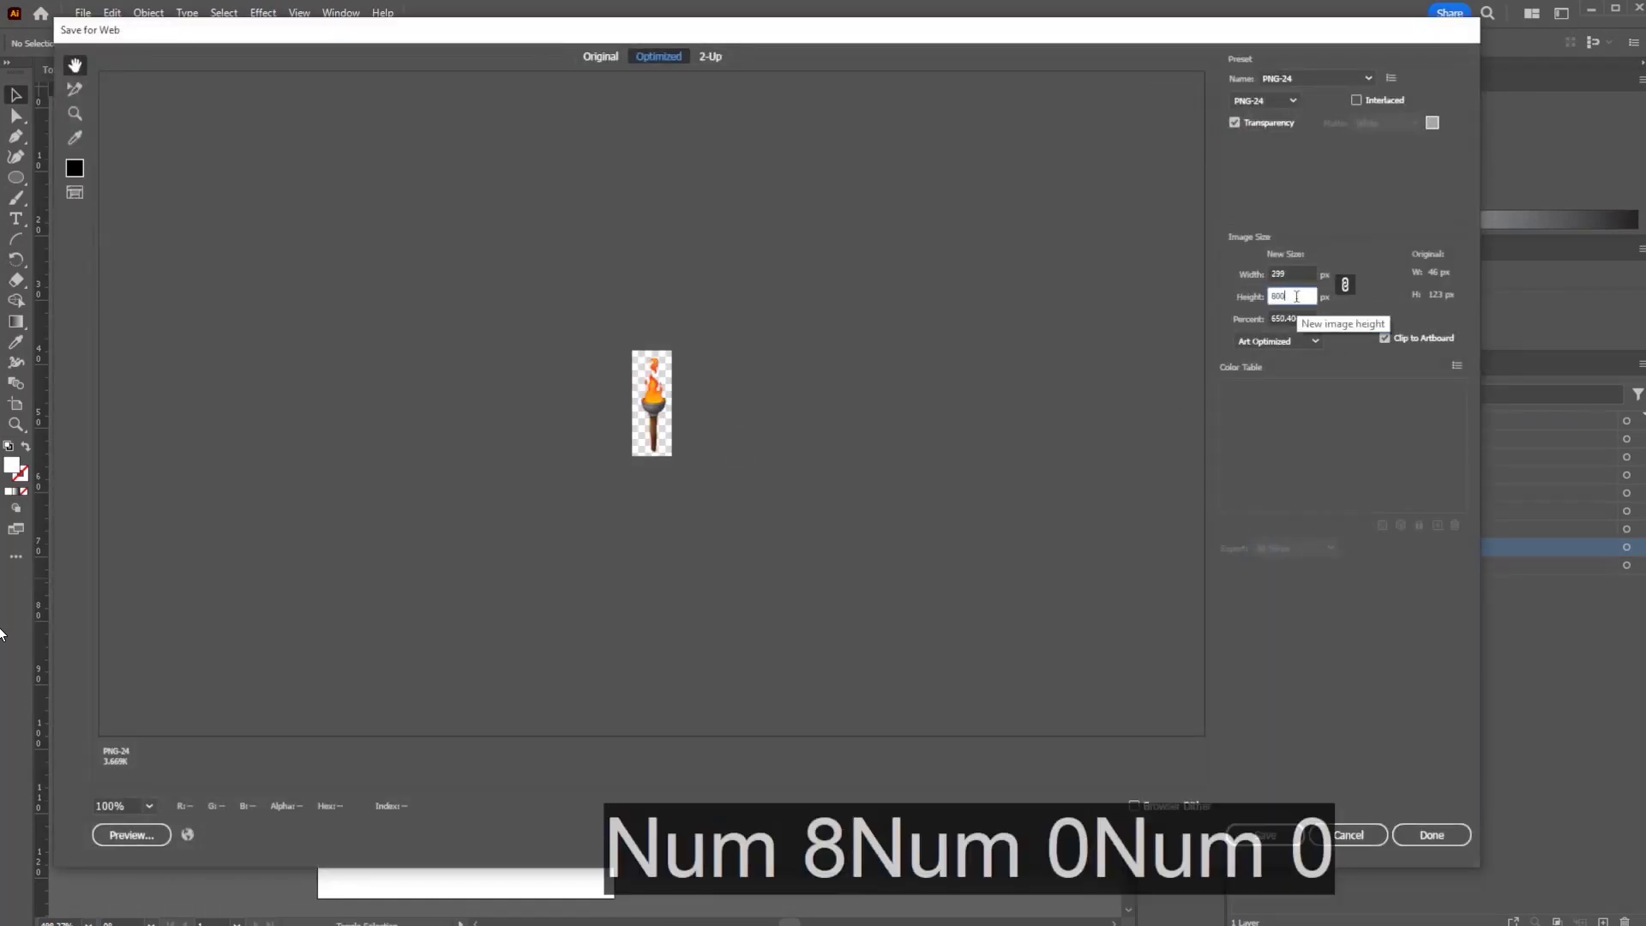
pyautogui.press('Return')
pyautogui.write('Torch')
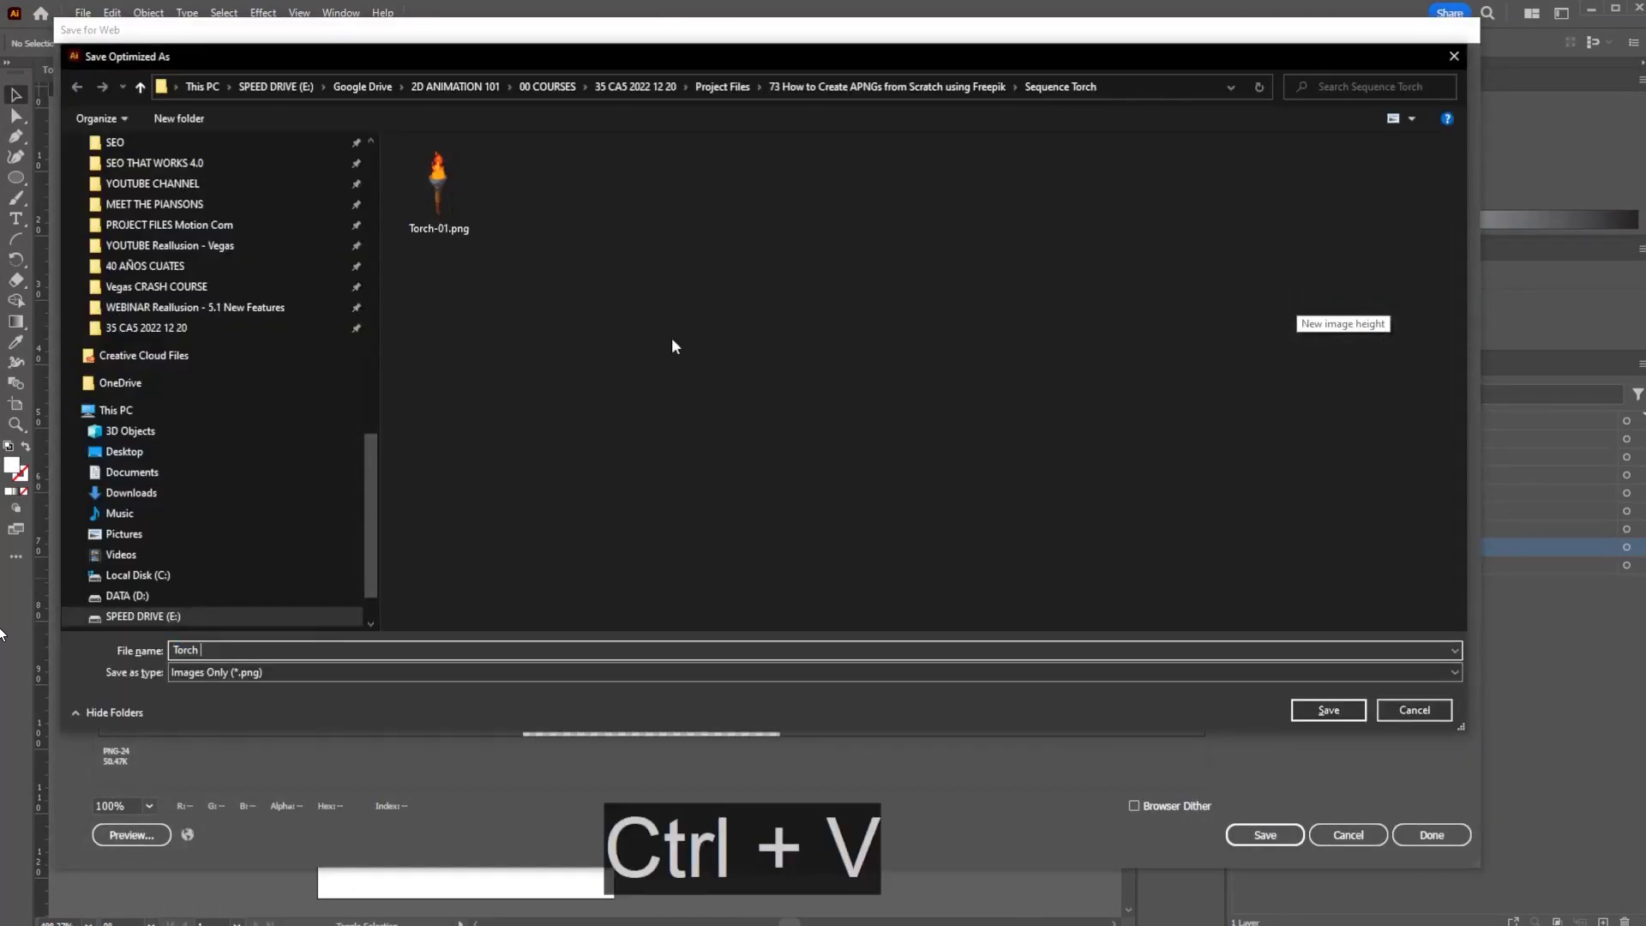
pyautogui.write('02')
pyautogui.press('Return')
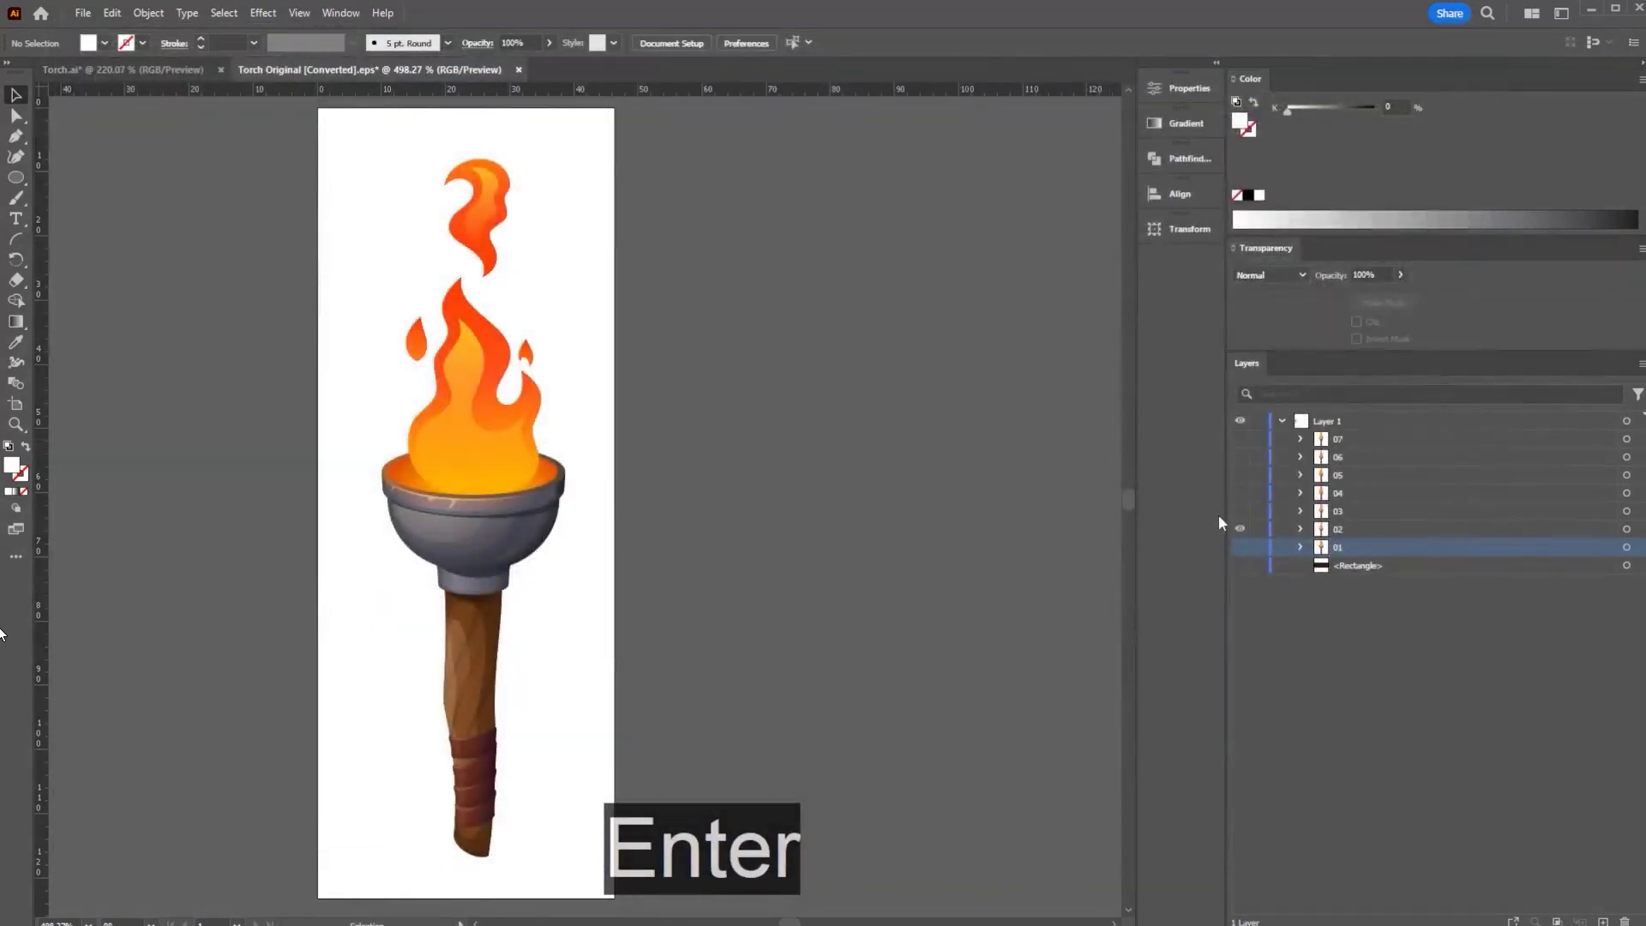
# - Show only frame 03, target its layer and export it with the same 800 px settings
pyautogui.click(1239, 529)
pyautogui.click(1240, 511)
pyautogui.click(1339, 510)
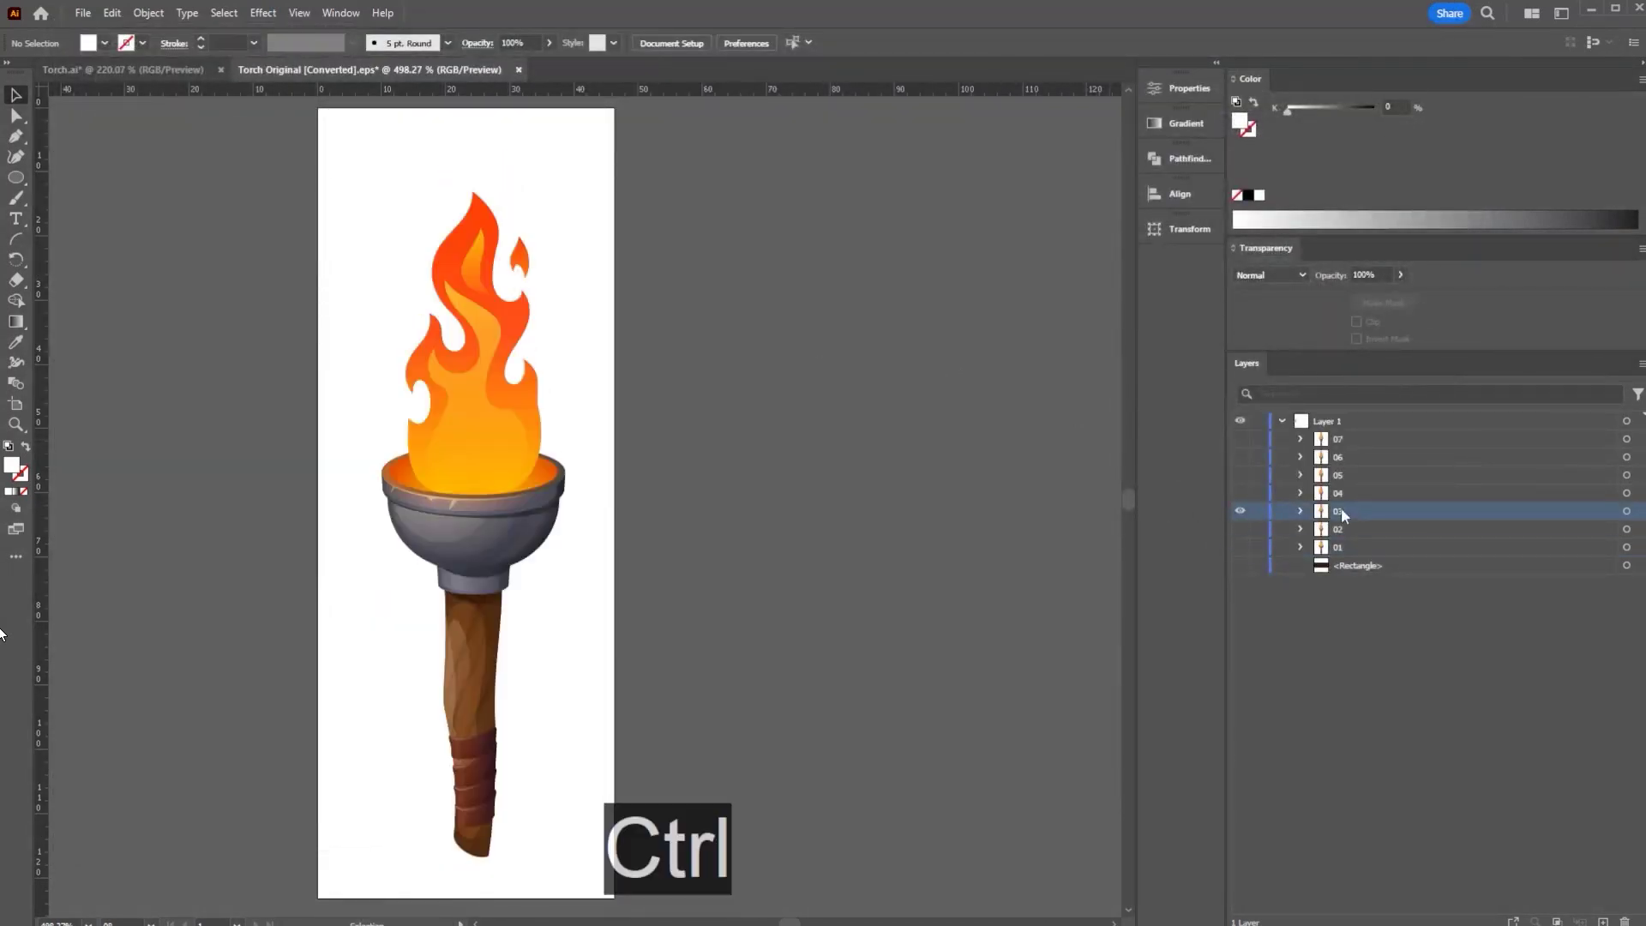
pyautogui.hotkey('ctrl', 'alt', 'shift', 's')
pyautogui.hotkey('ctrl', 'a')
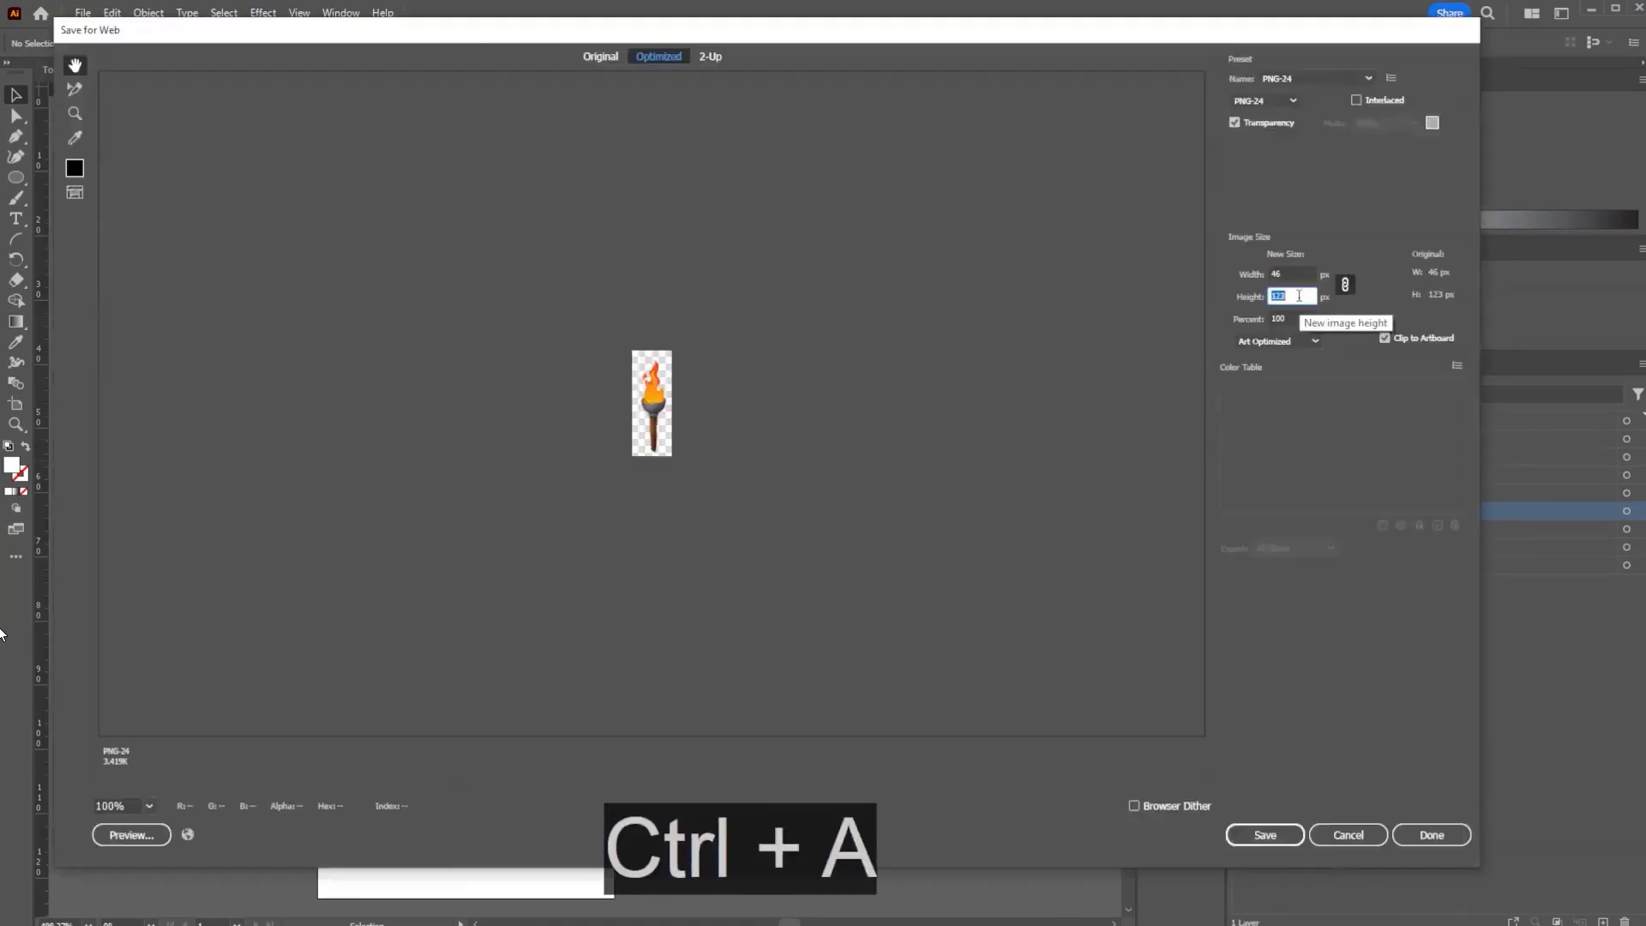
pyautogui.press('Return')
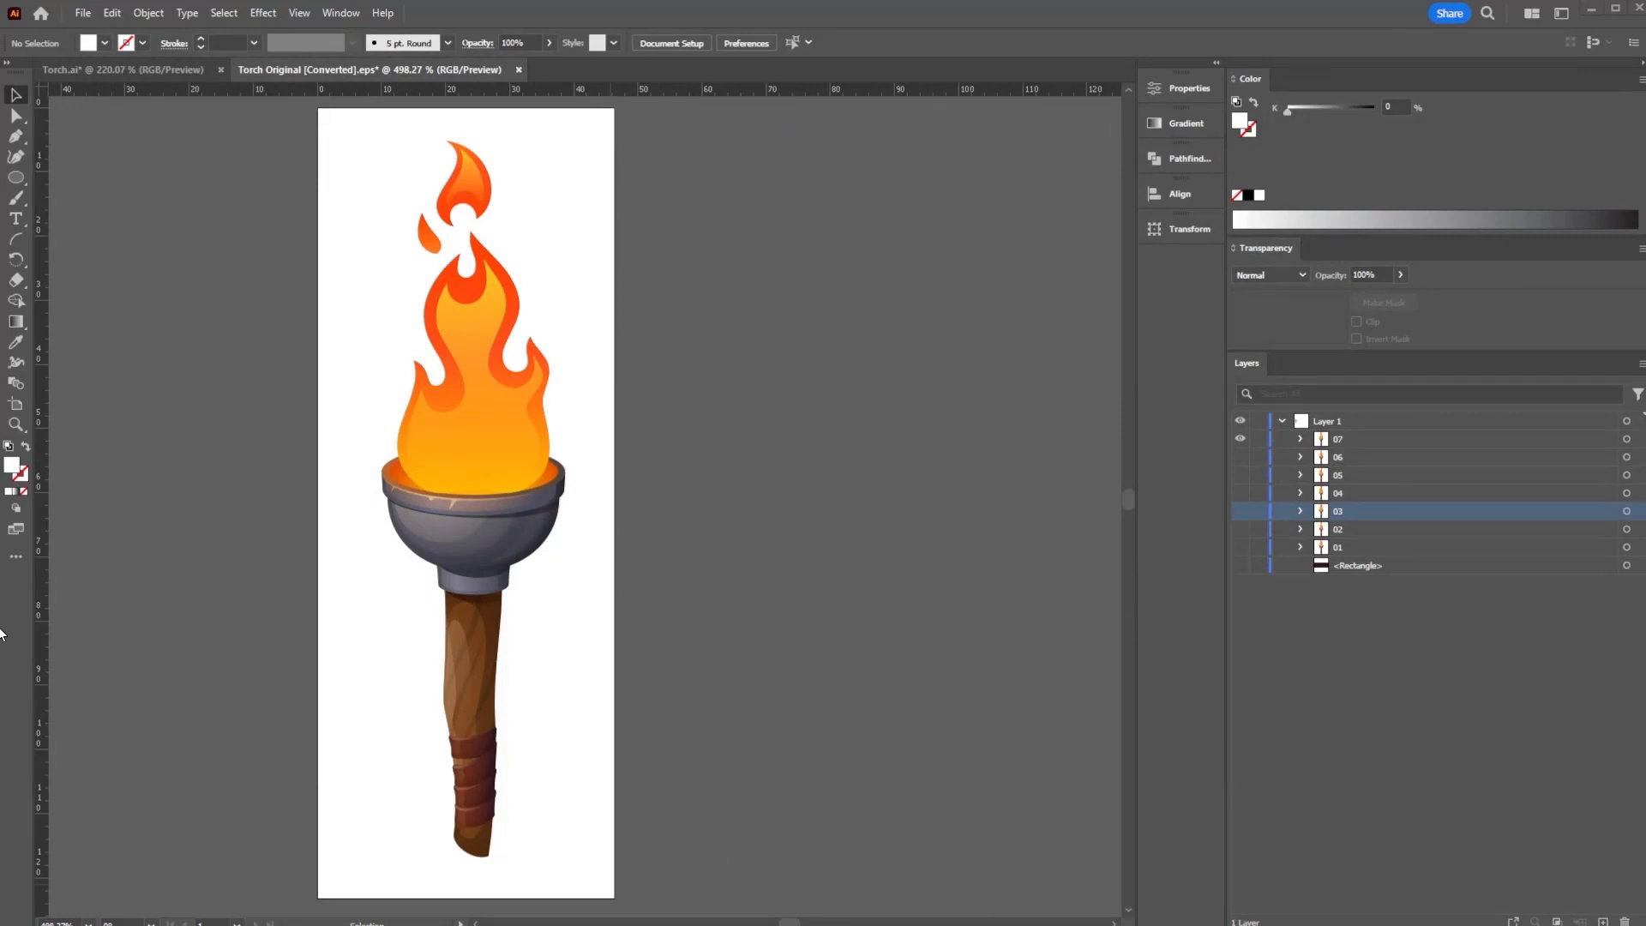
pyautogui.hotkey('alt', 'Tab')
# - Open the Sequence Torch folder and marquee-select Torch-01.png through Torch-07.png
pyautogui.click(1062, 588)
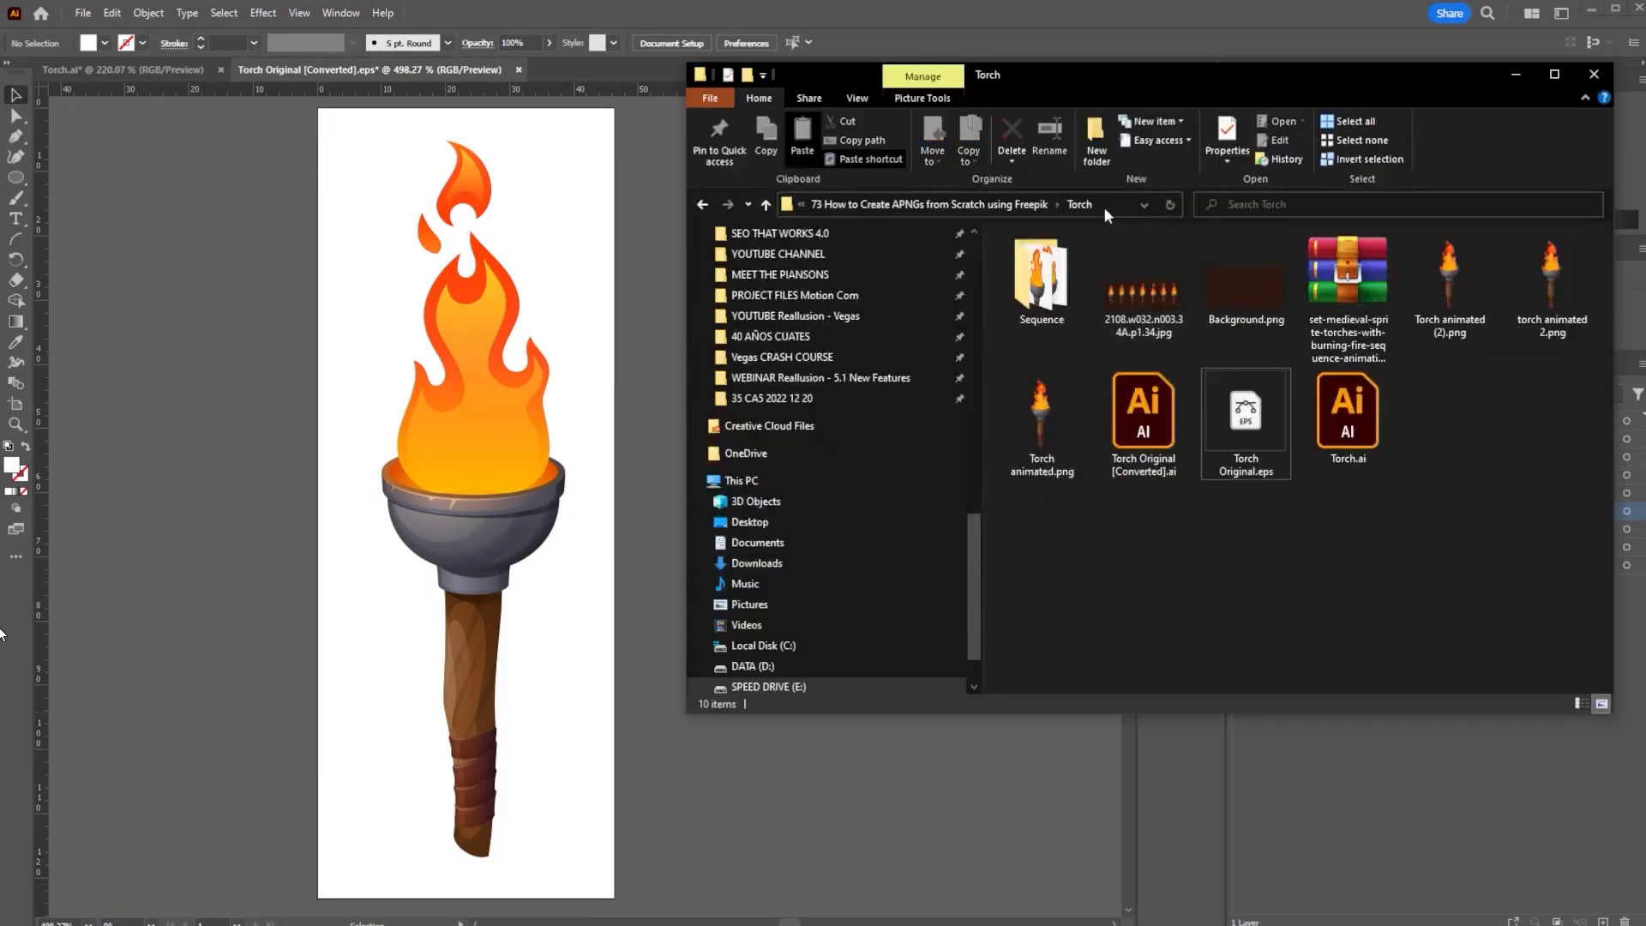
pyautogui.click(1010, 204)
pyautogui.click(1054, 266)
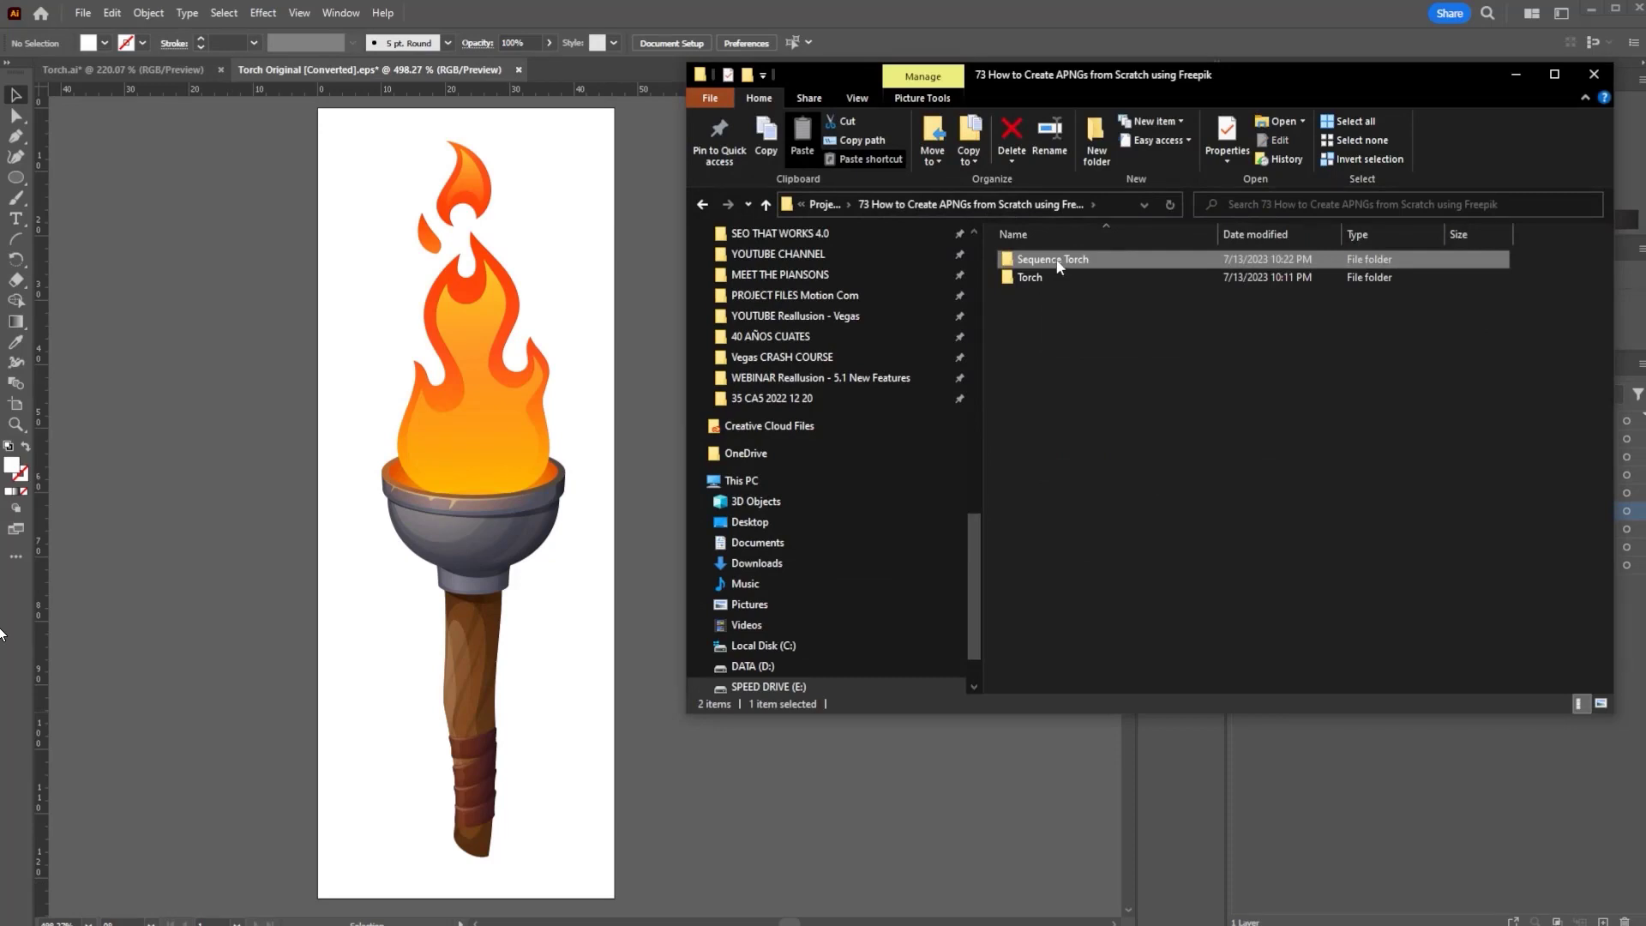
pyautogui.doubleClick(1060, 260)
pyautogui.click(1054, 270)
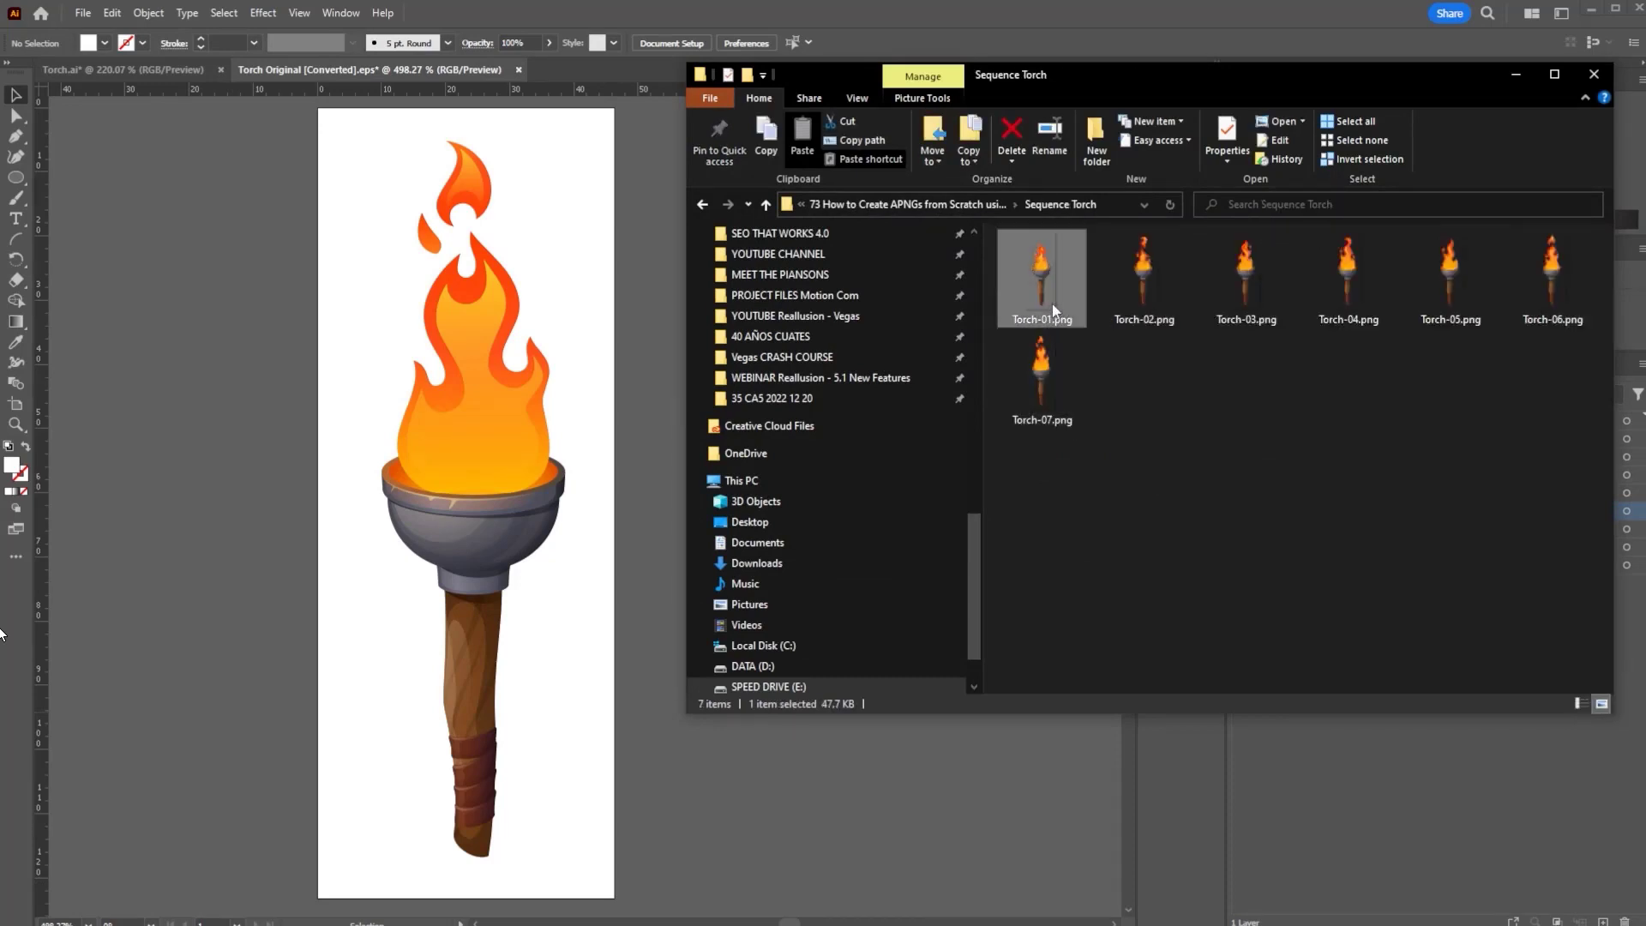
pyautogui.moveTo(1283, 84); pyautogui.dragTo(1085, 95)
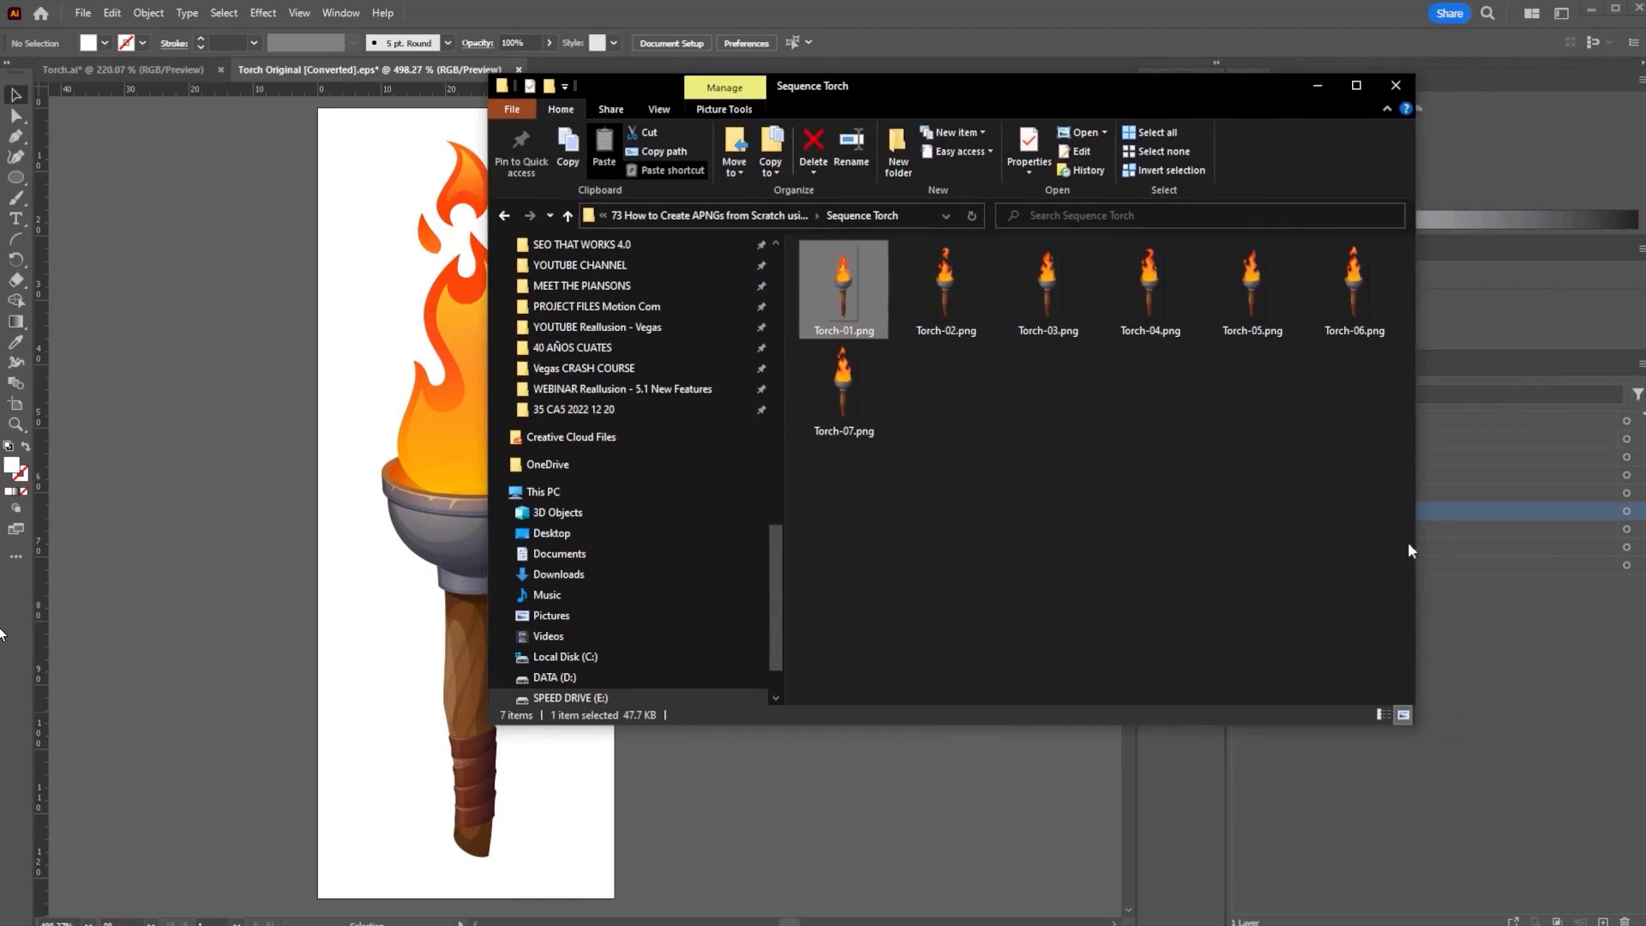
pyautogui.moveTo(1389, 516); pyautogui.dragTo(847, 273)
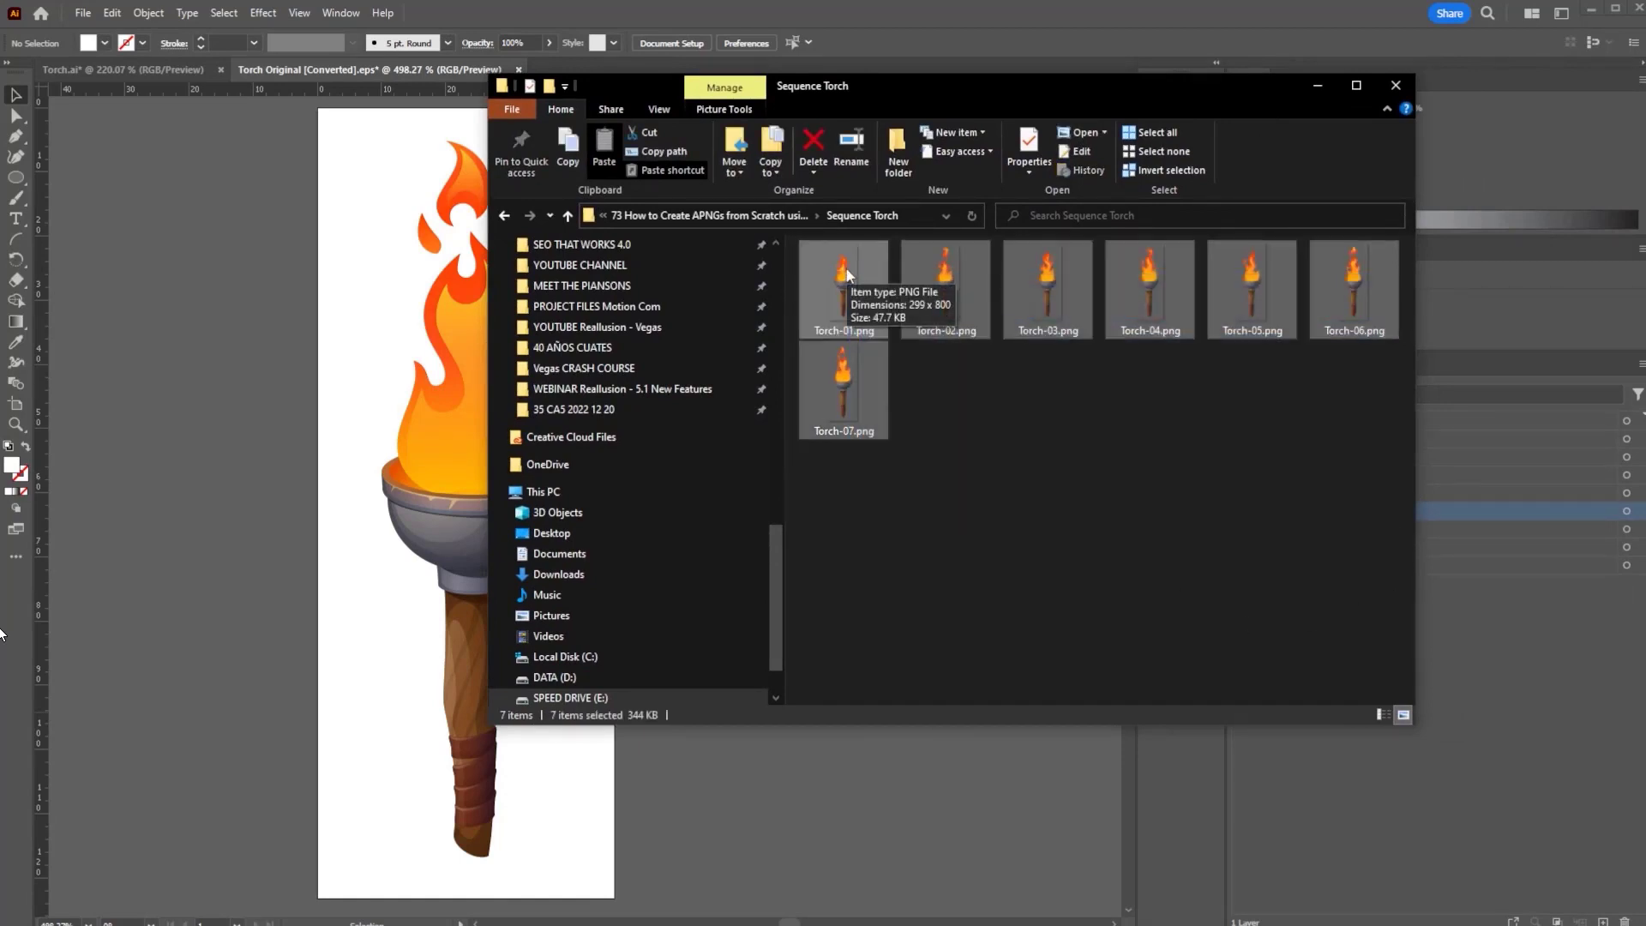